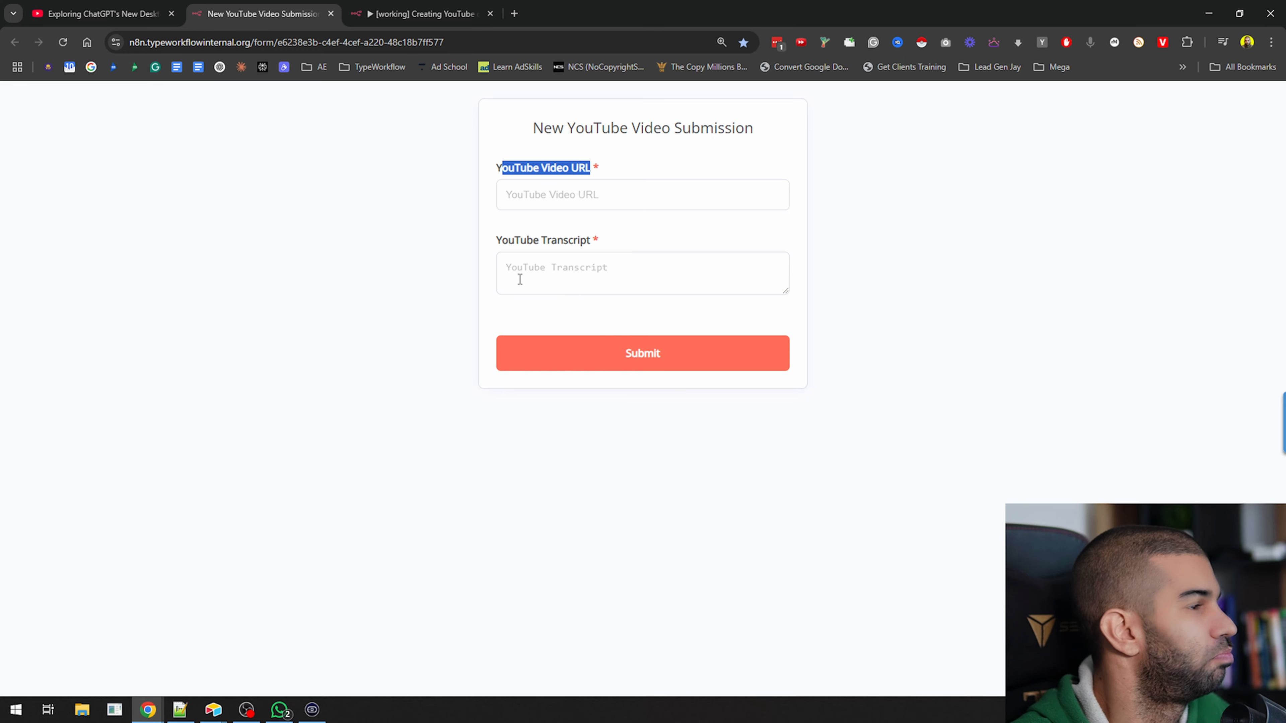
Copy the link of the video "Exploring ChatGPT's New Desktop App (For MAC Users)" into the submission form's YouTube Video URL
left_click(117, 14)
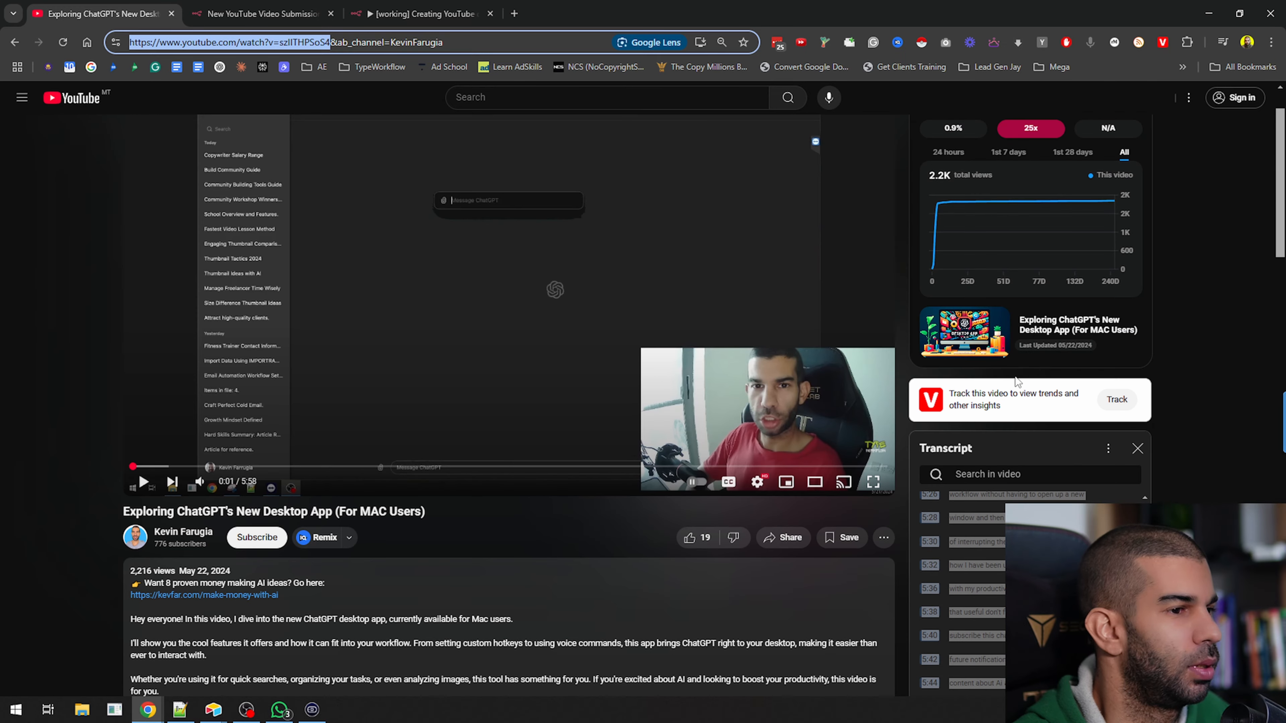
left_click(264, 14)
left_click(552, 197)
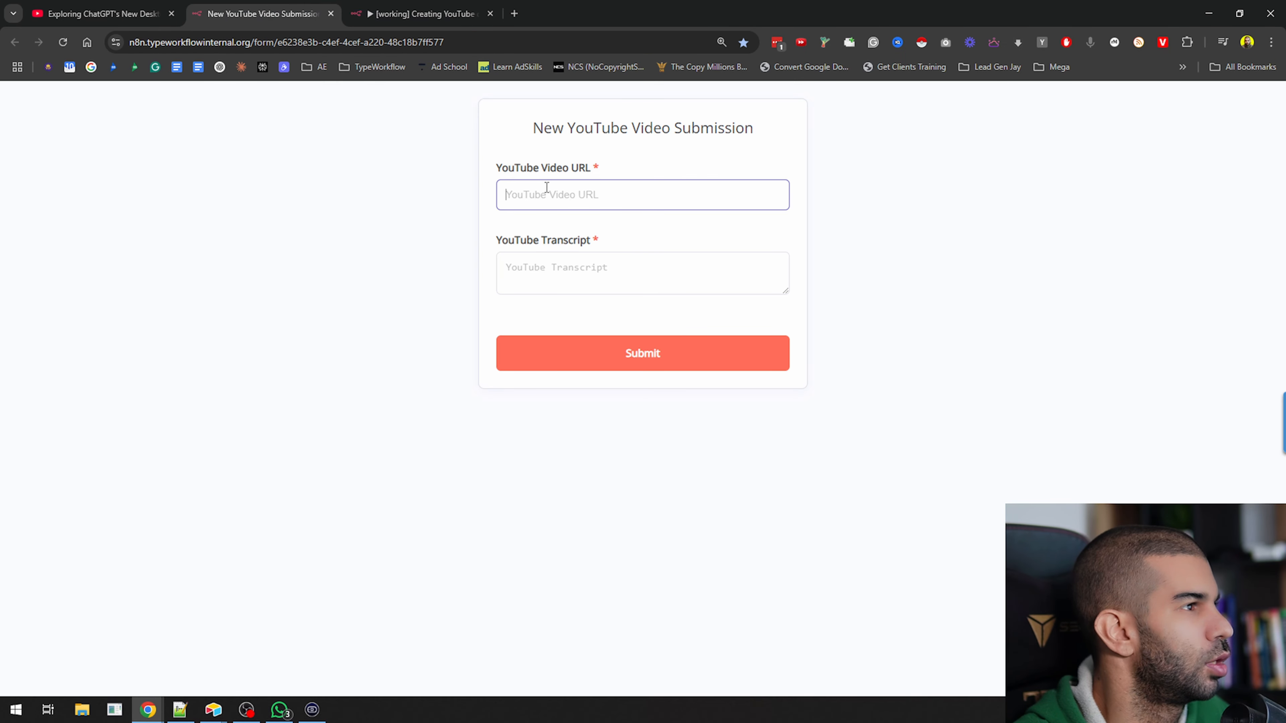
type("https://www.youtube.com/watch?v=szIITHPSoS4")
Fill in the YouTube Transcript with the copied video transcript from the clipboard history and submit the form
left_click(632, 277)
key("super+v")
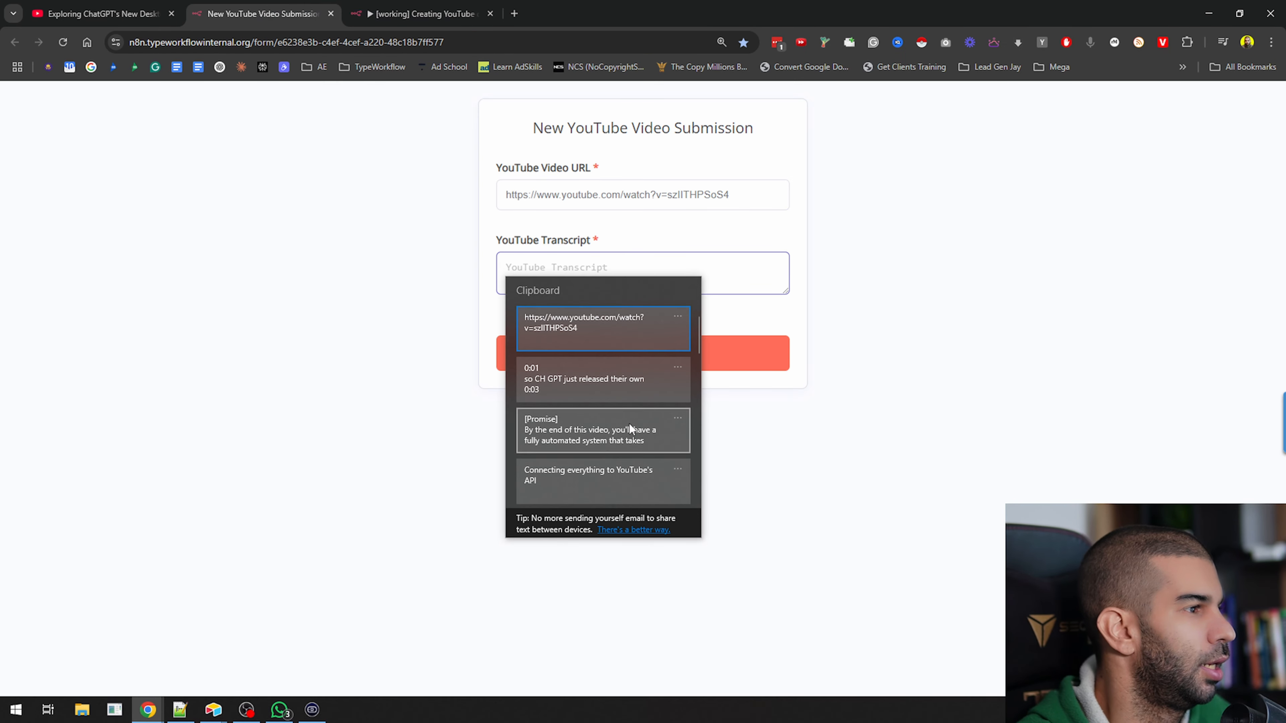
left_click(572, 373)
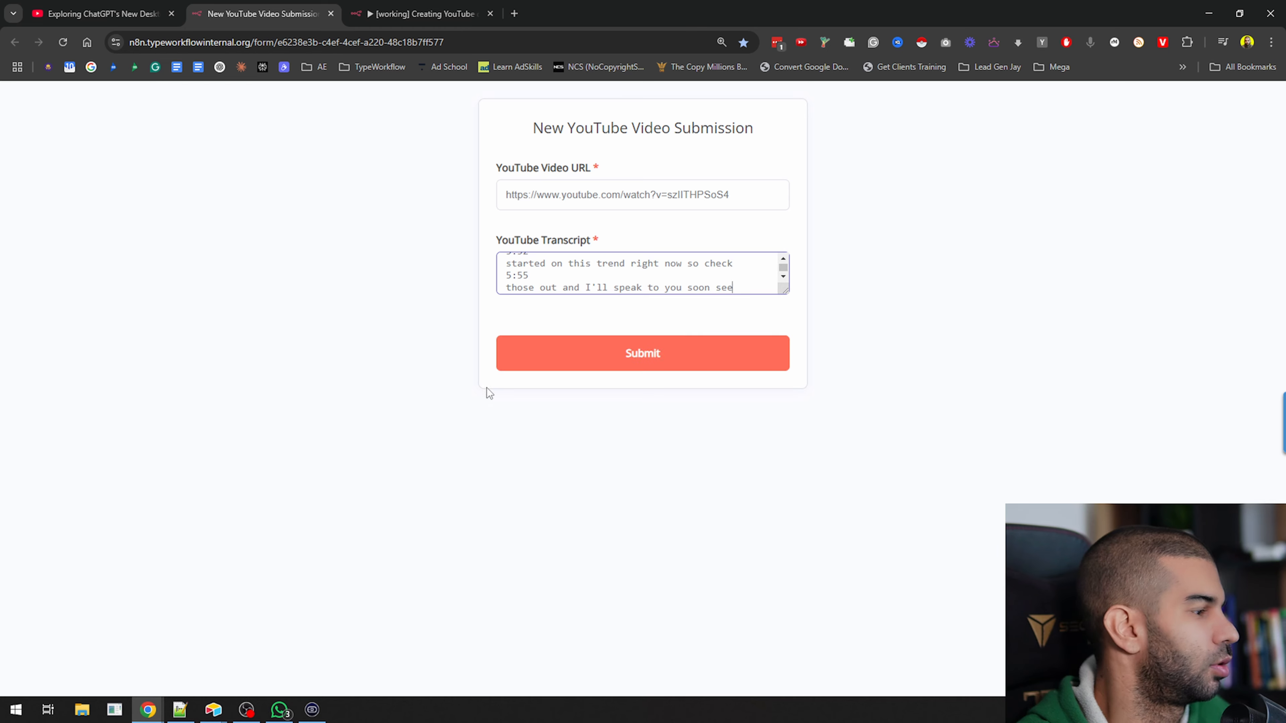
left_click(563, 364)
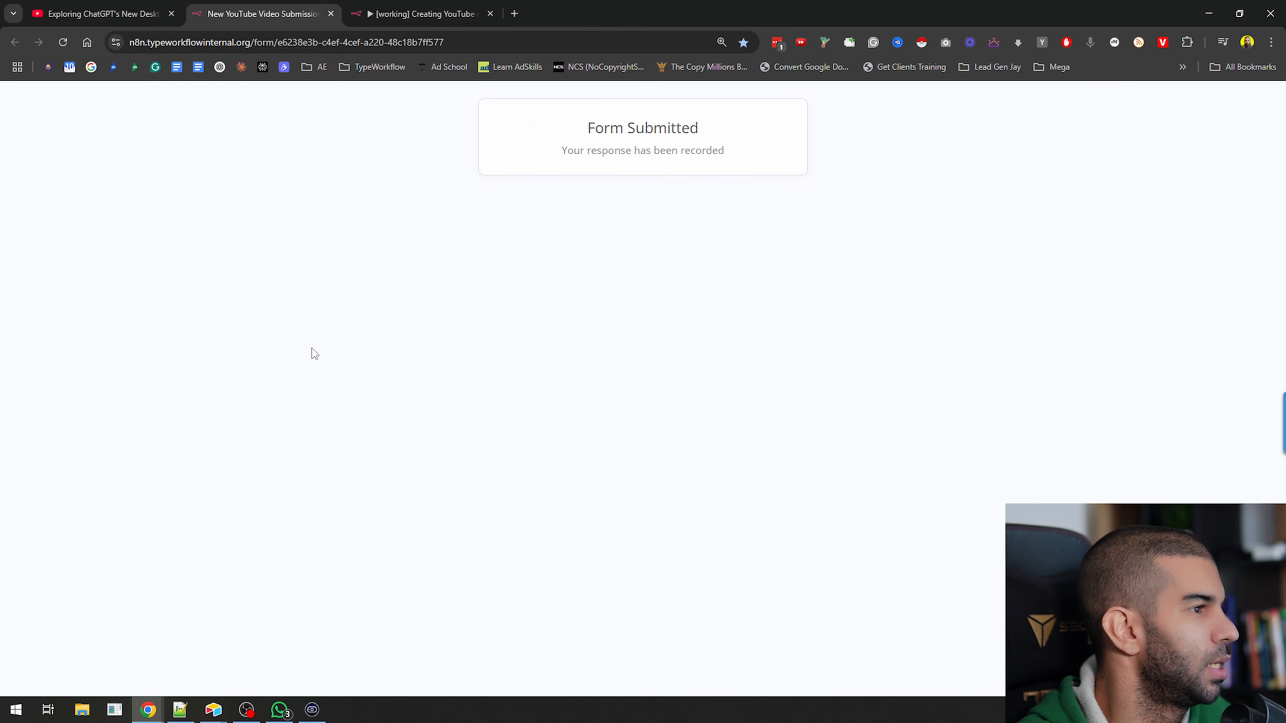
Switch to the "(Legacy) YouTube KevinFar" base in Airtable and add a record named "test youtube" to the Edit group
mouse_move(219, 710)
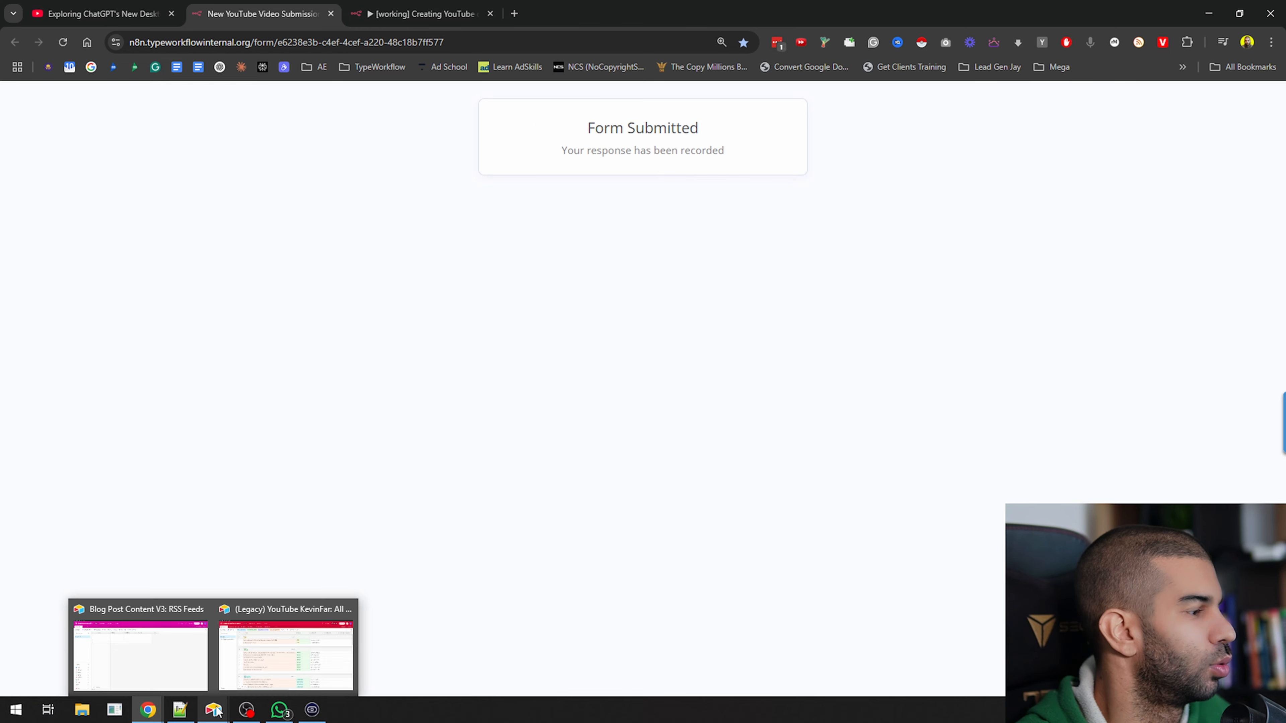
left_click(274, 651)
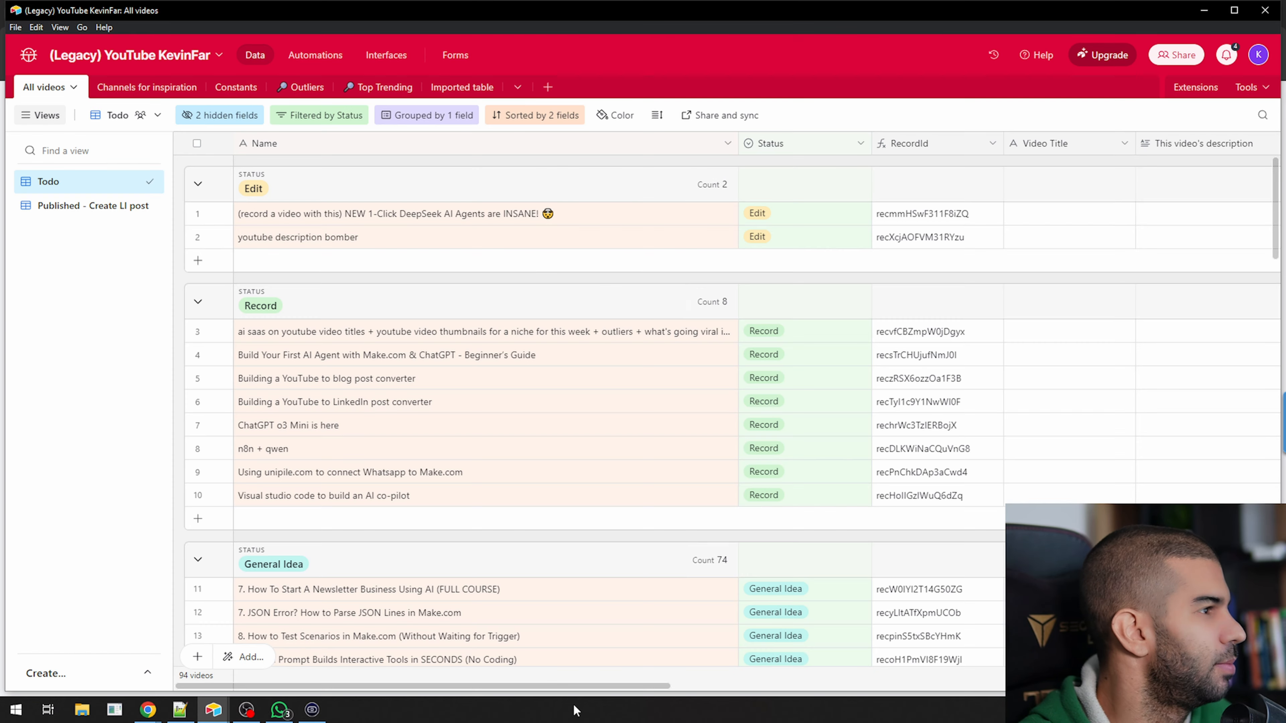
left_click(209, 261)
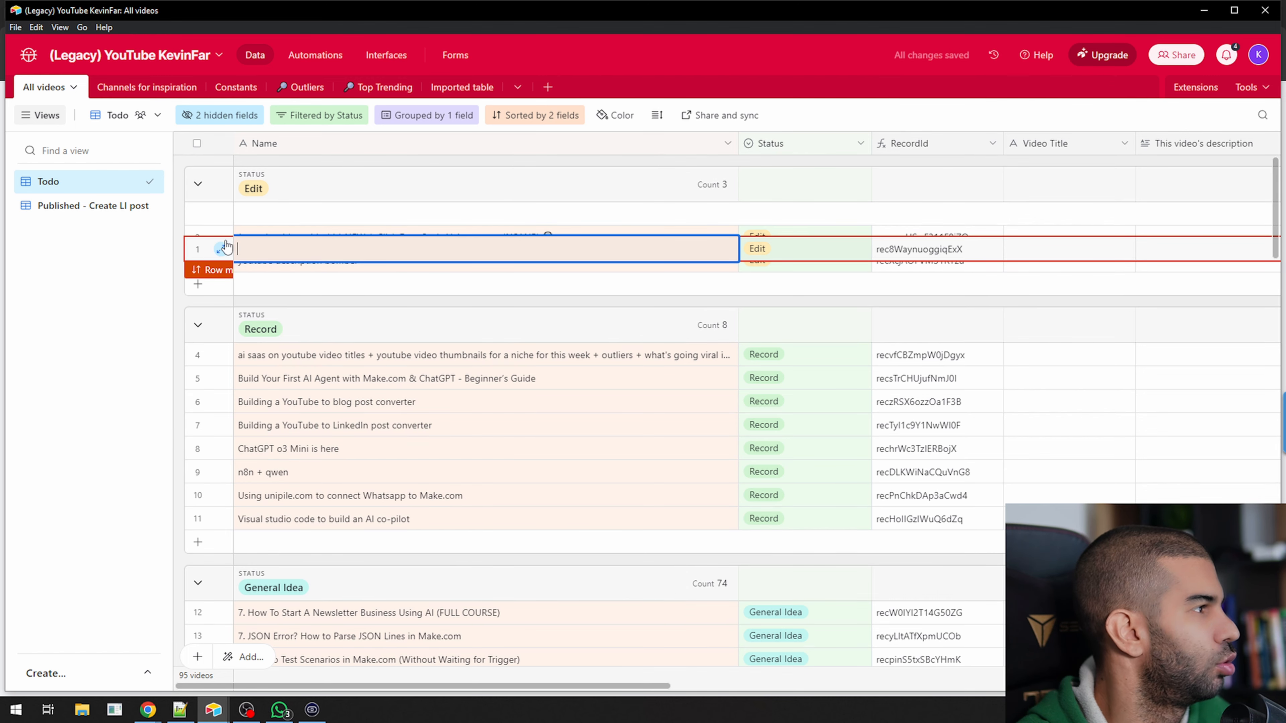
left_click(221, 249)
type("test")
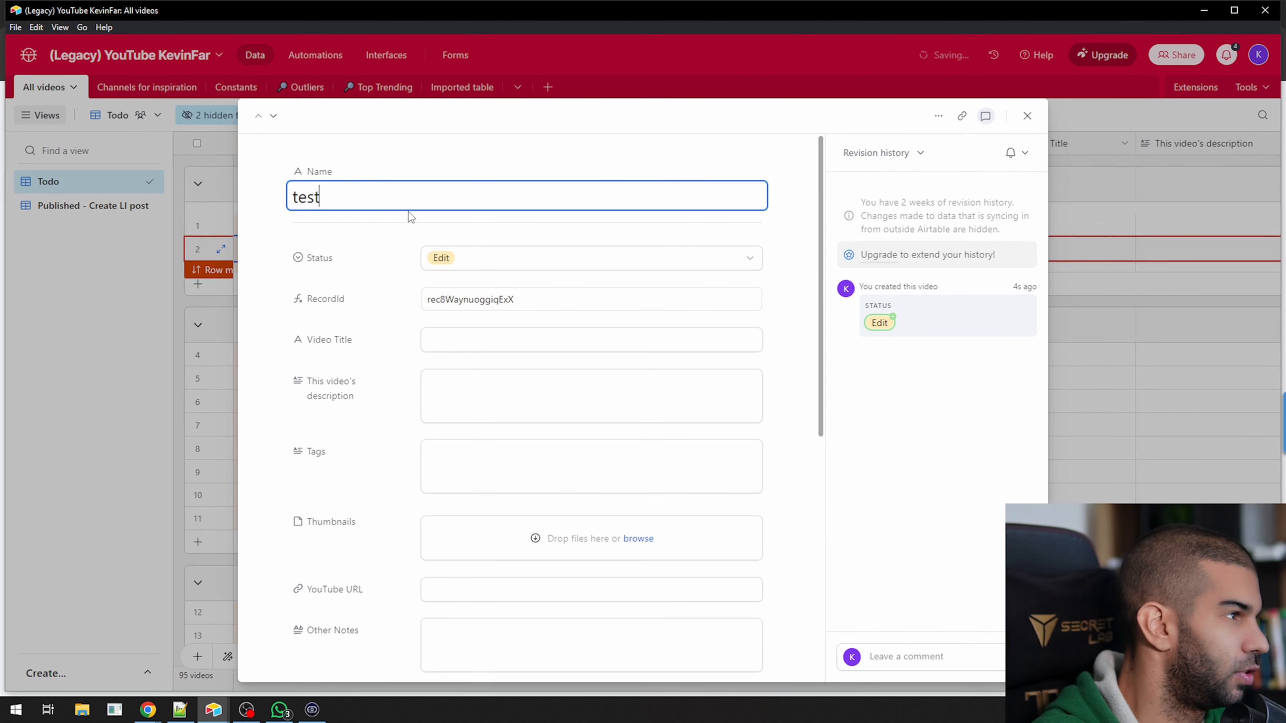
type(" youtube")
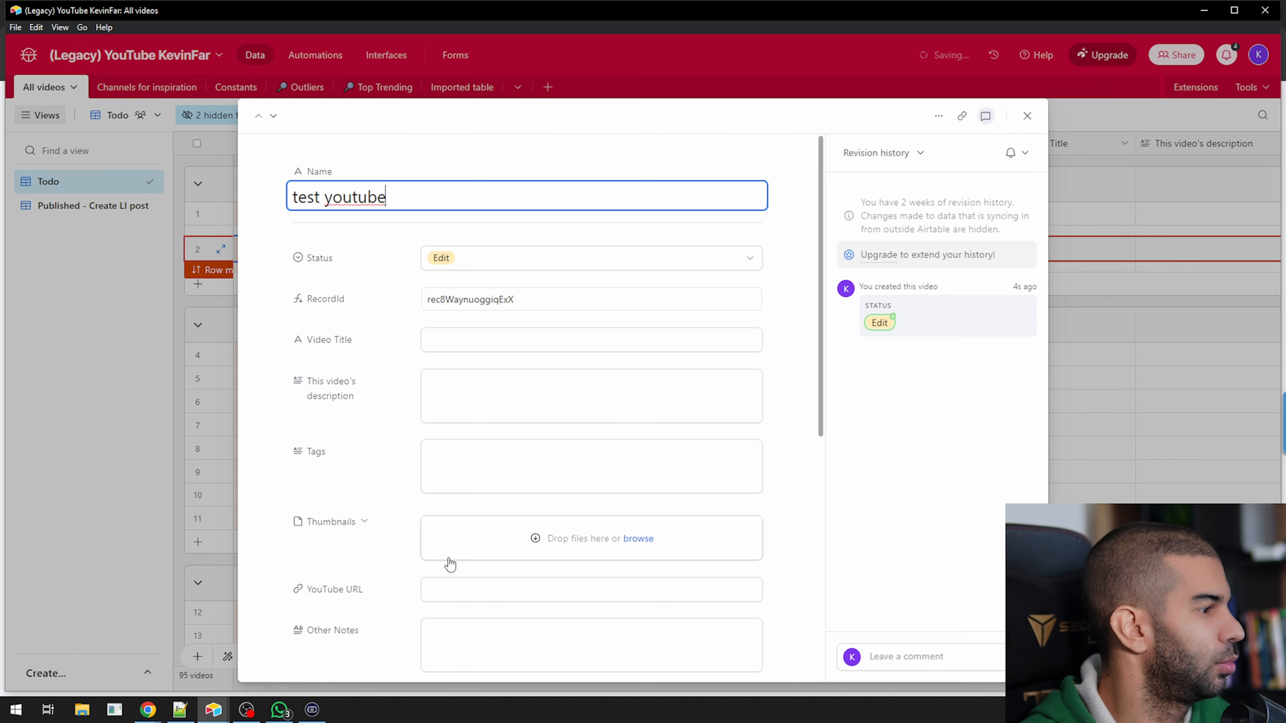
Set the test youtube record's YouTube URL to the copied video link from the clipboard history
left_click(448, 590)
key("super+v")
left_click(475, 361)
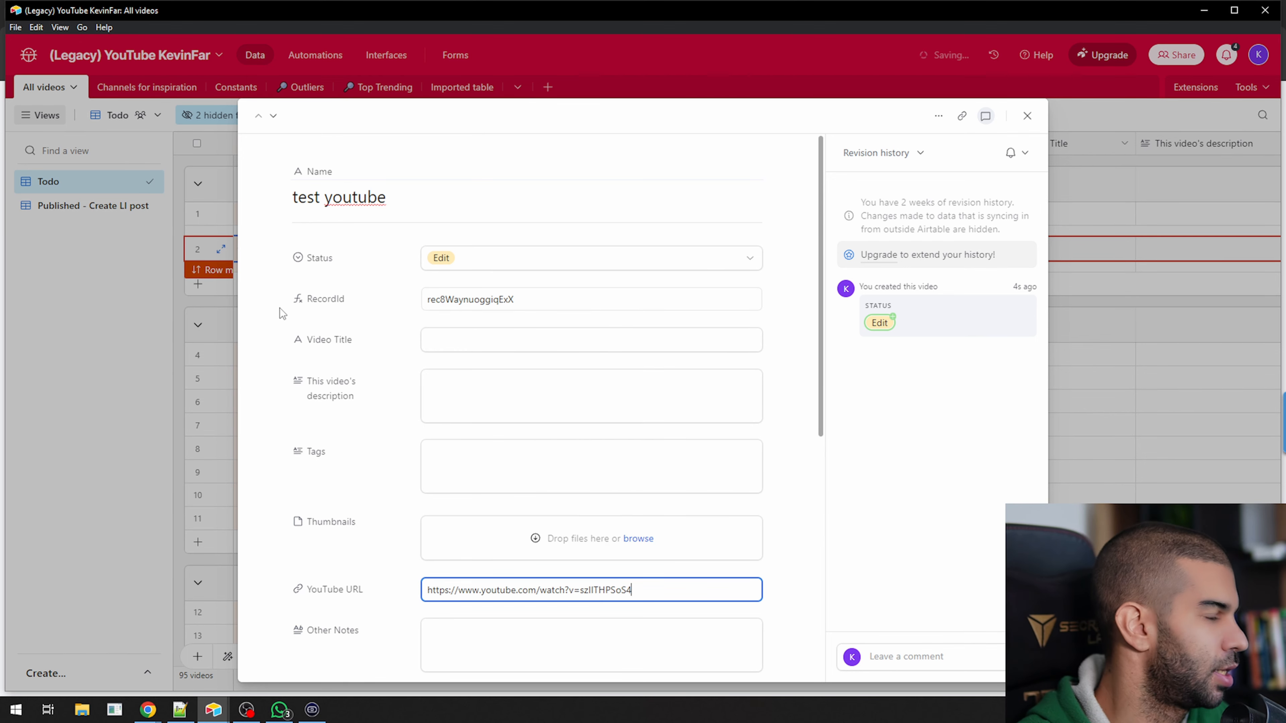
left_click(280, 323)
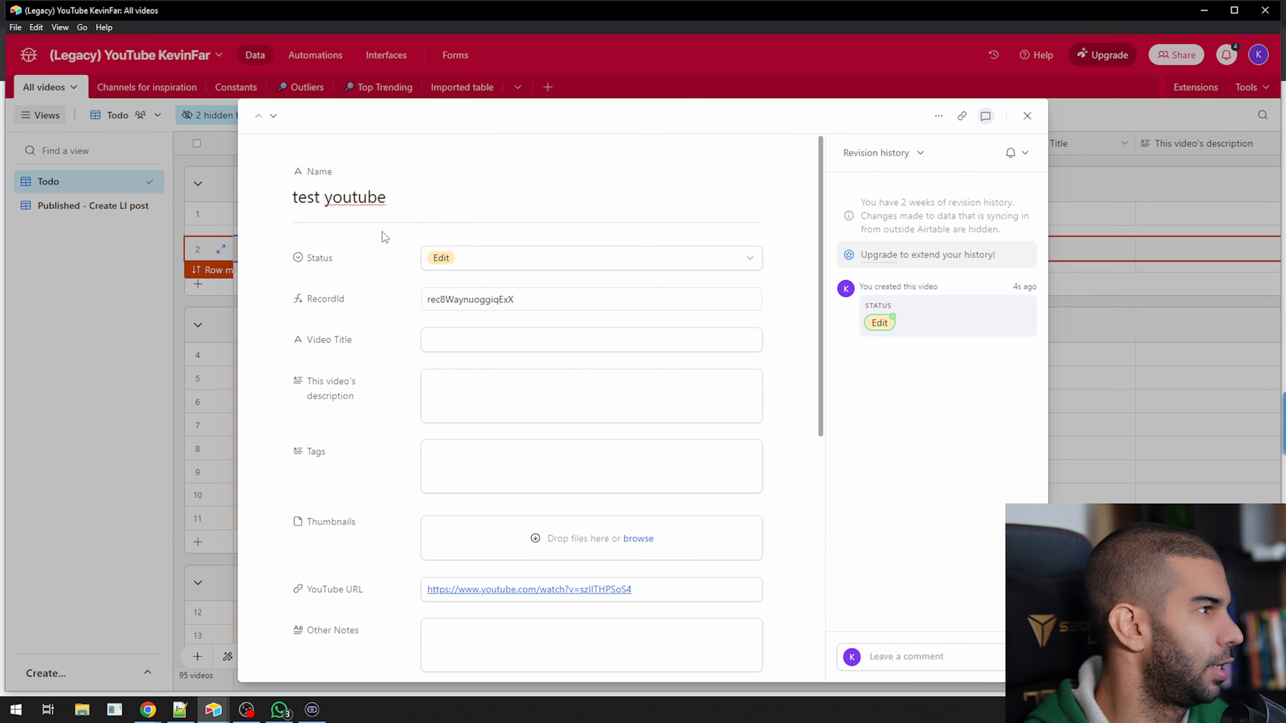
Look through the test youtube record's fields, from the video title down to the WordPress article
scroll(309, 221, "down", 1)
scroll(317, 324, "up", 1)
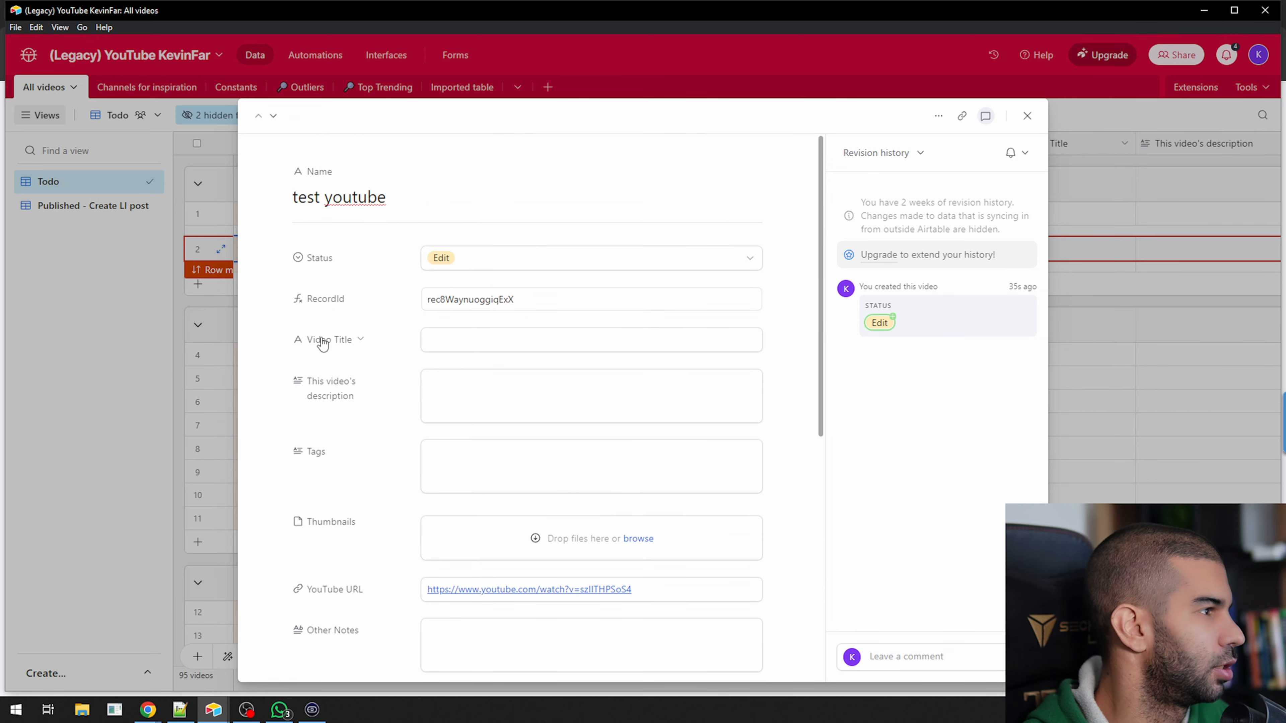
scroll(324, 332, "down", 4)
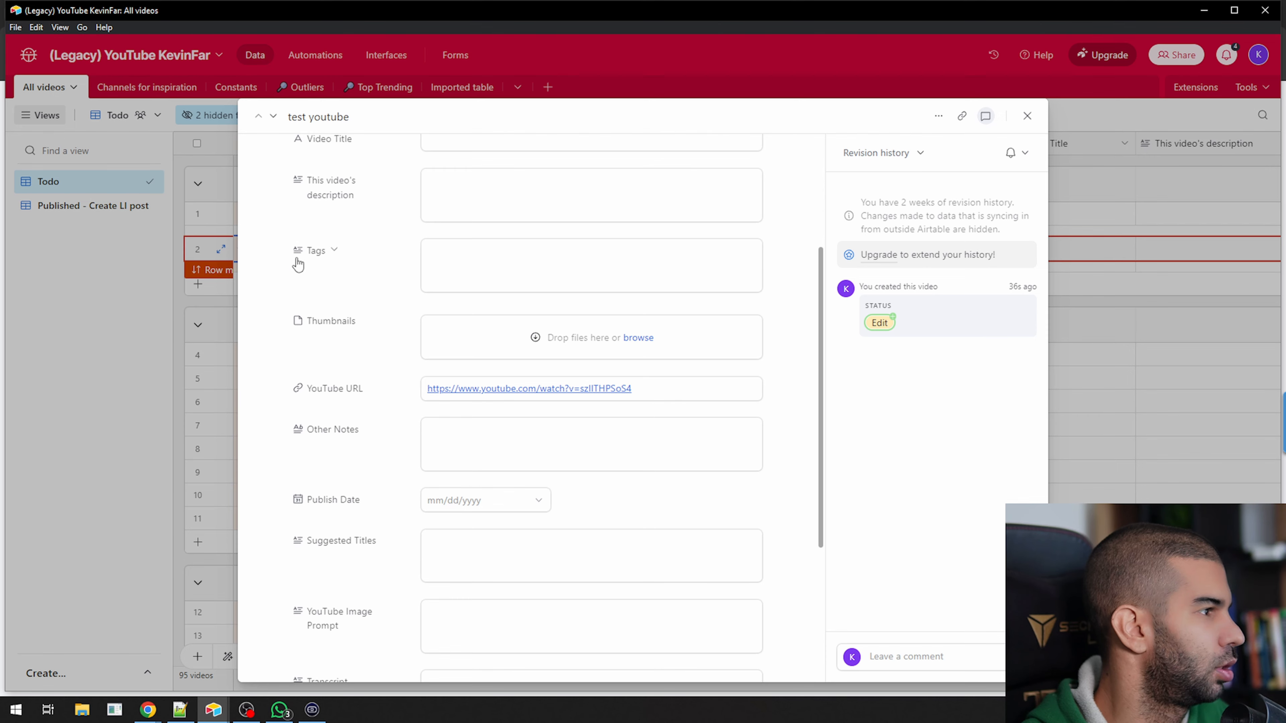
scroll(298, 263, "down", 1)
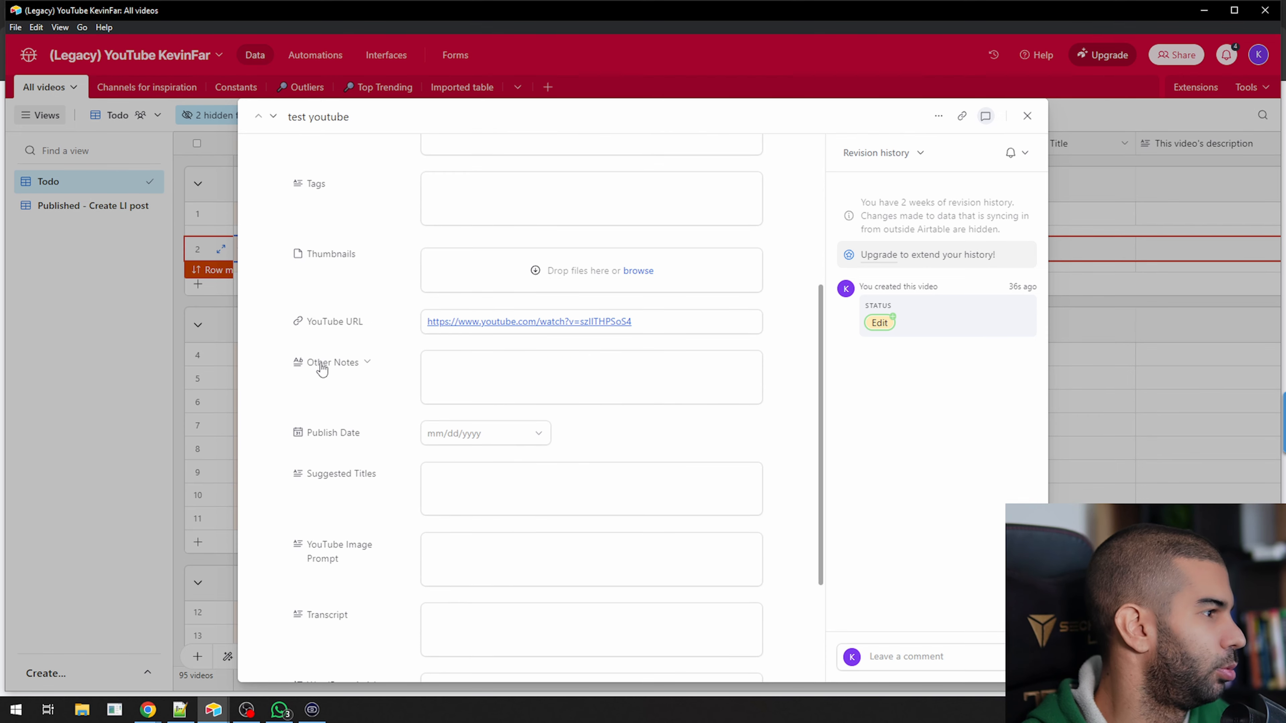
scroll(318, 431, "down", 2)
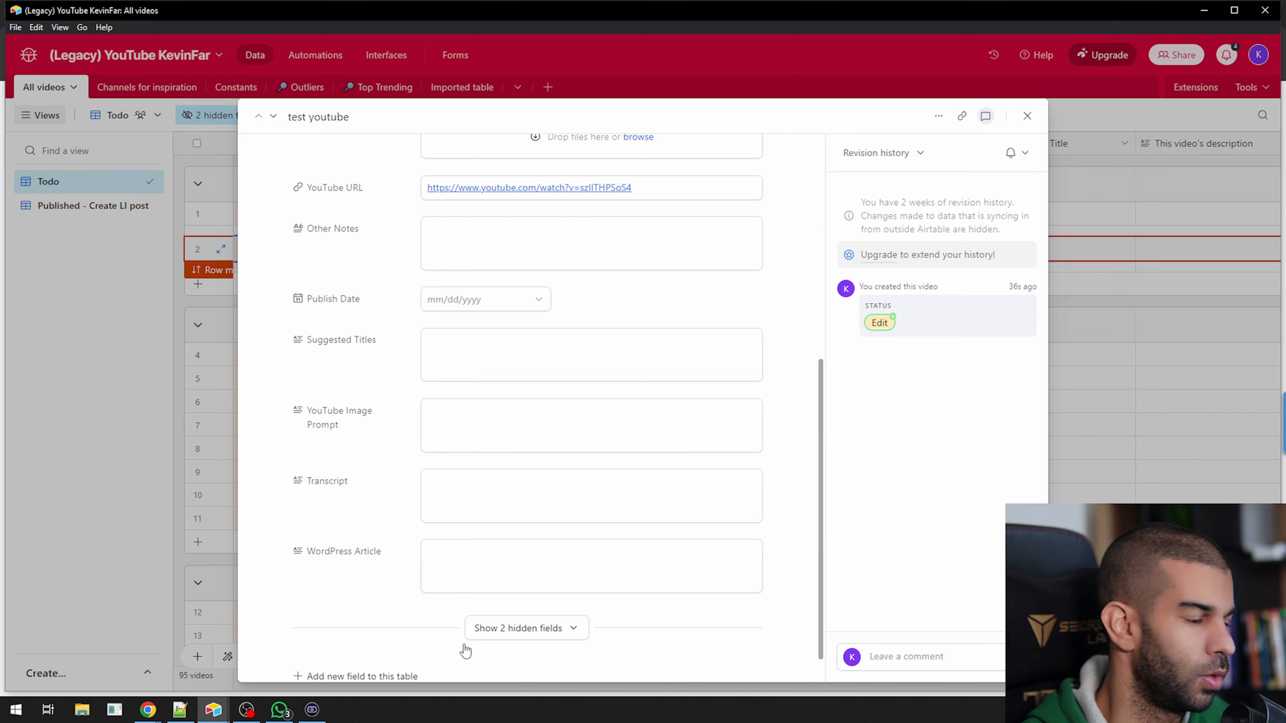
scroll(332, 451, "up", 5)
scroll(374, 431, "up", 1)
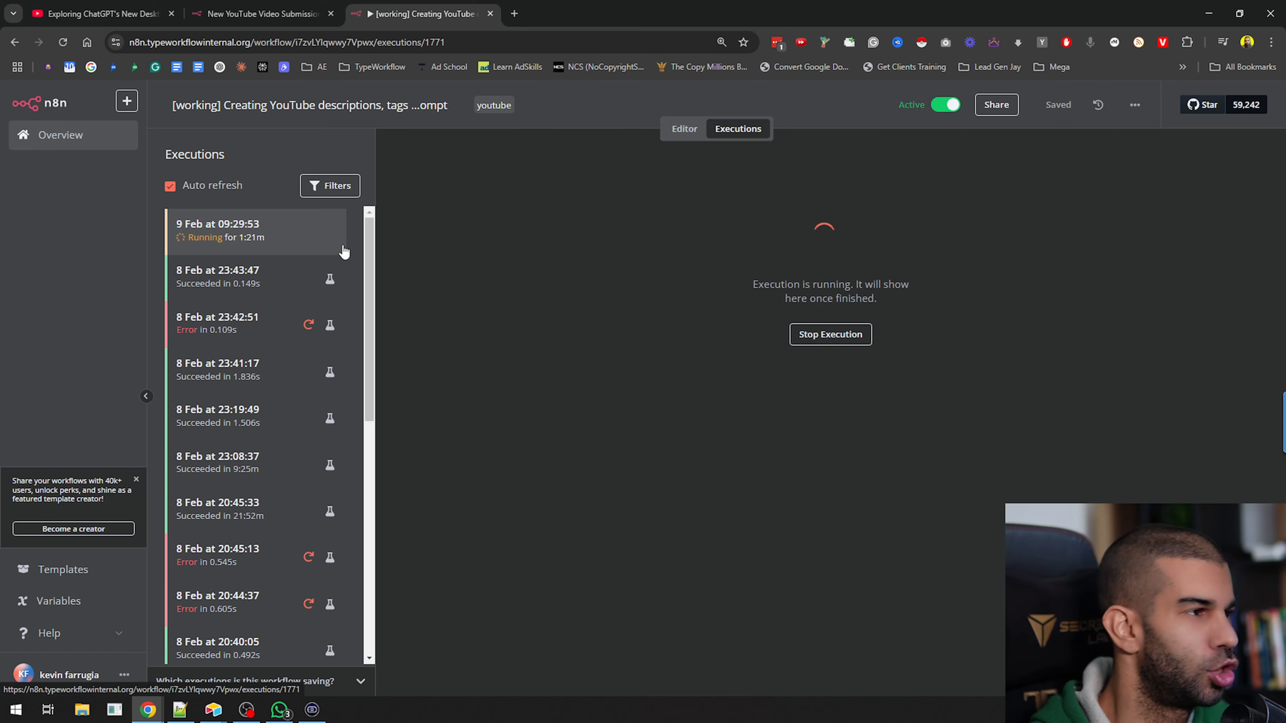
Check the progress of the 9 Feb 09:29:53 execution in n8n against the Airtable record and examine its workflow nodes
key("alt+Tab")
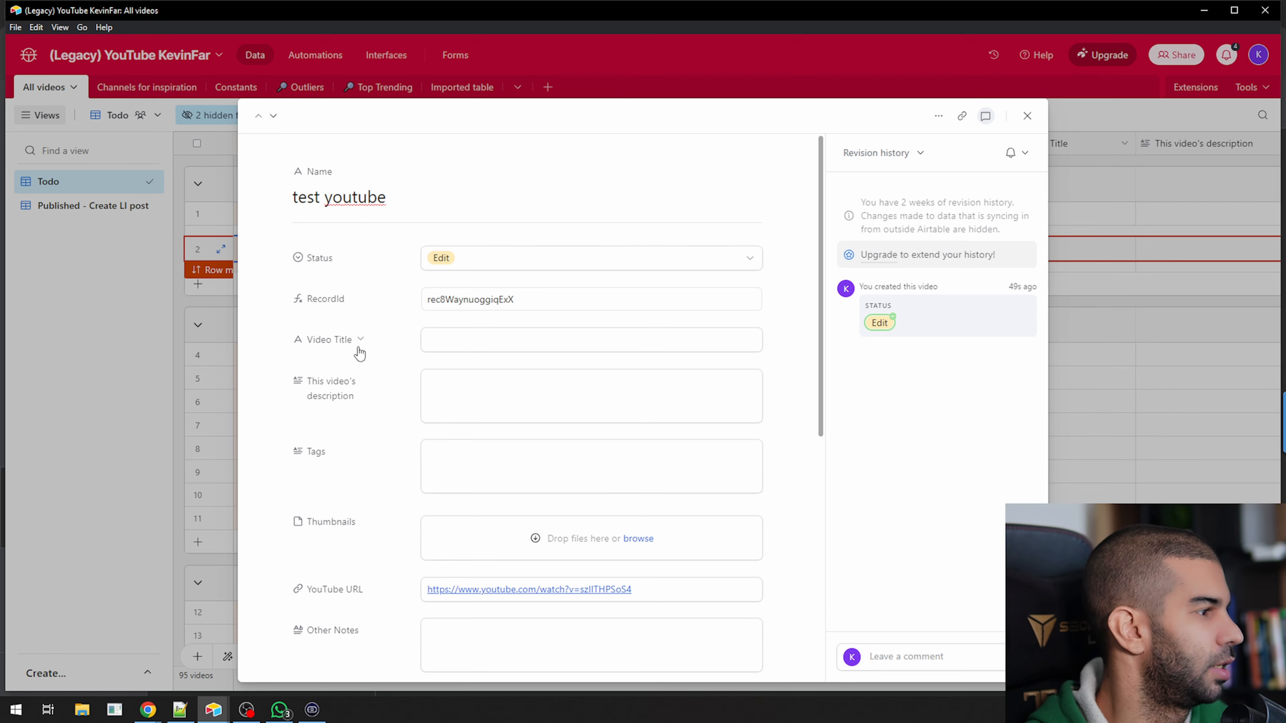
scroll(359, 353, "down", 4)
key("alt+Tab")
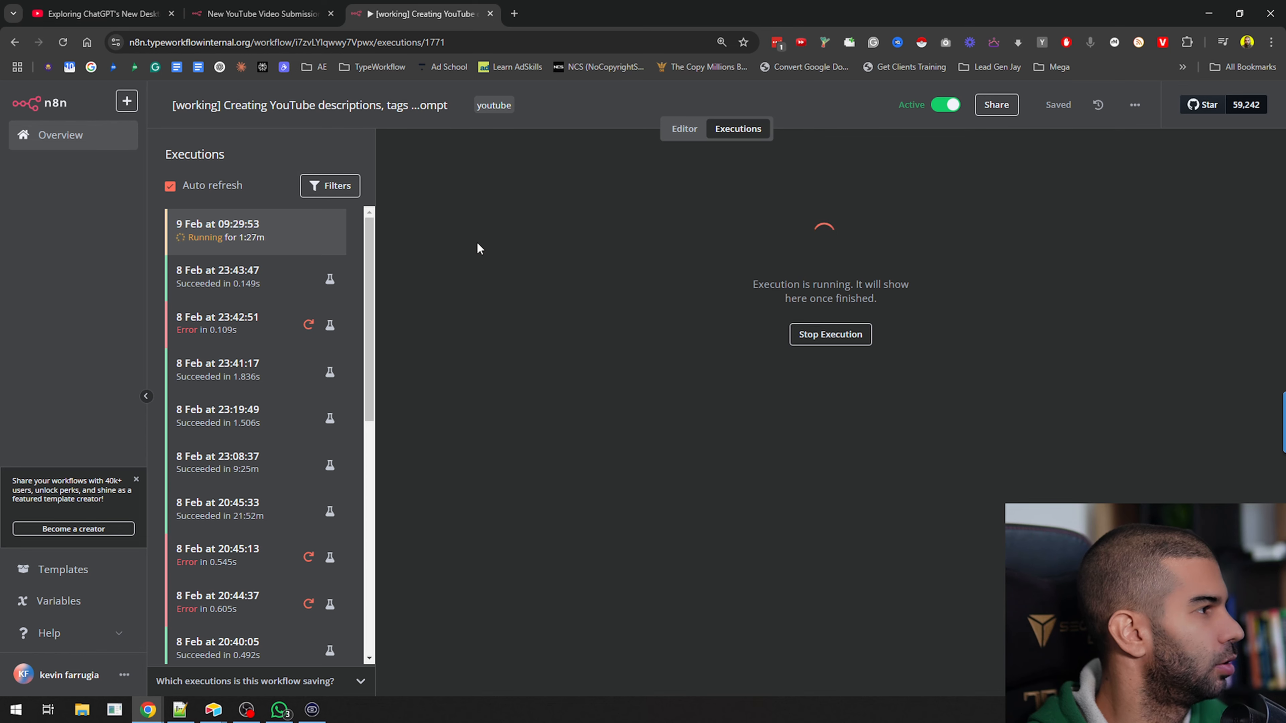
key("alt+Tab")
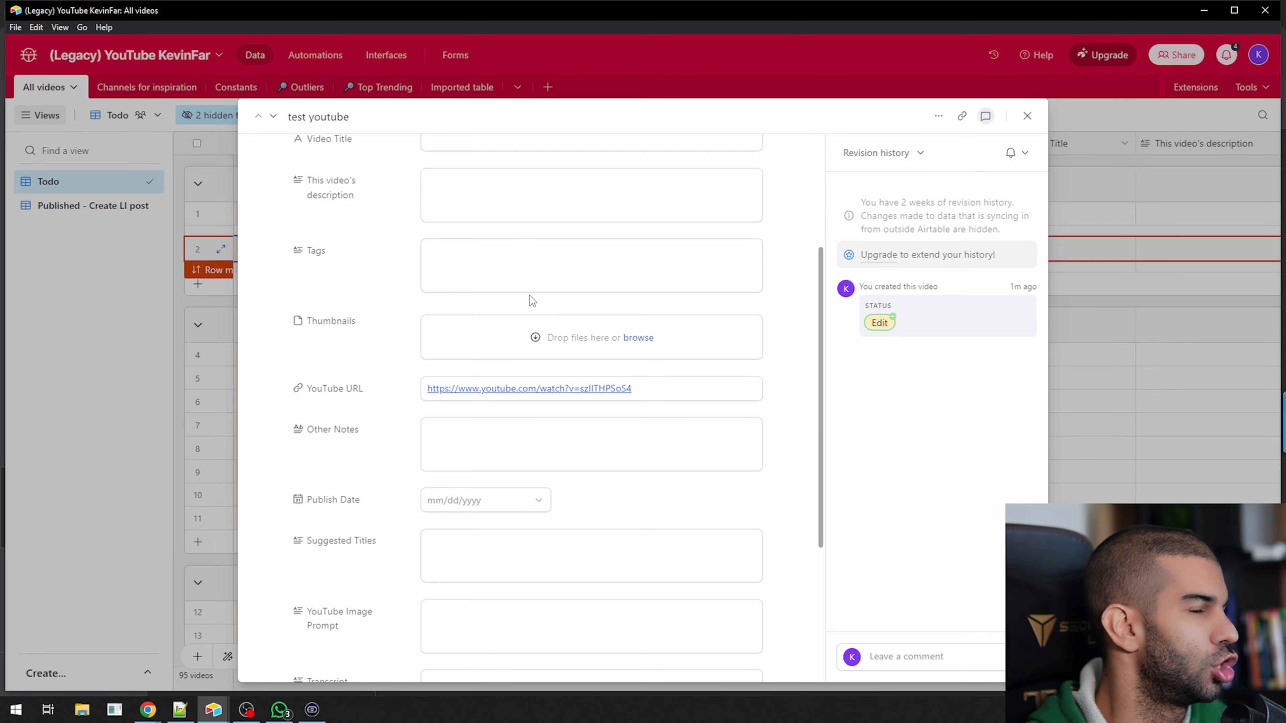
key("alt+Tab")
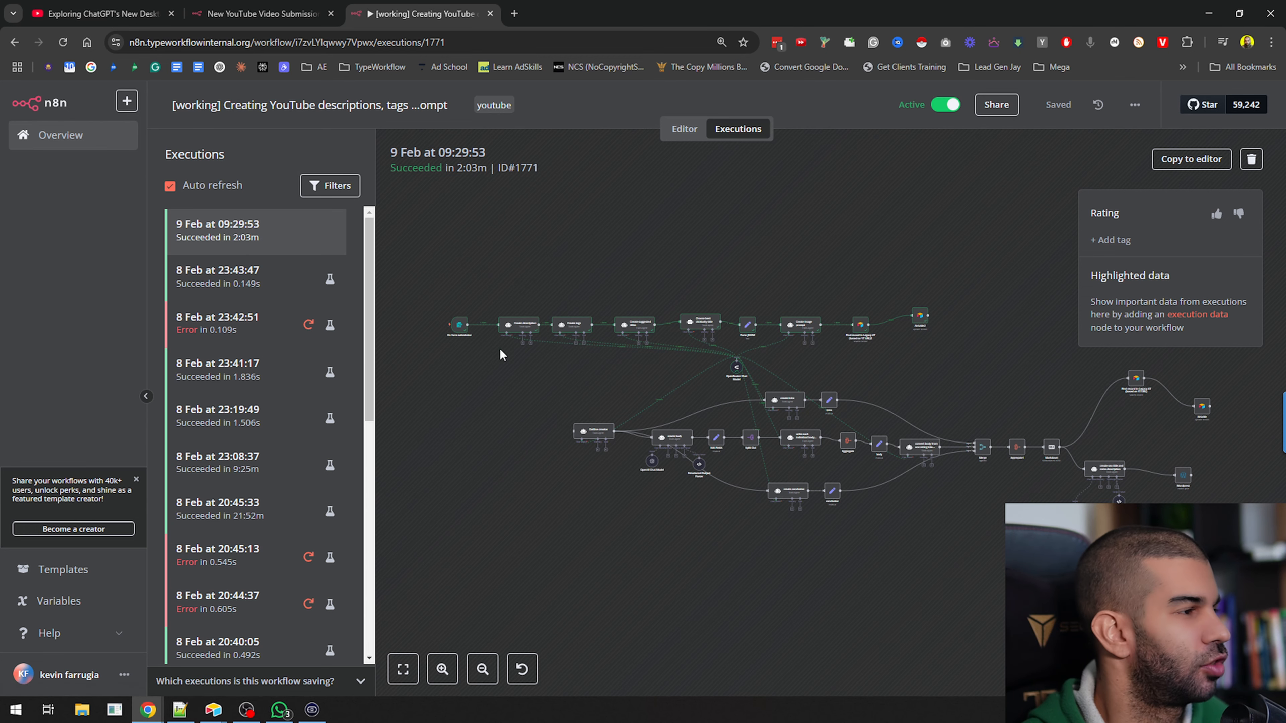
scroll(574, 334, "up", 3)
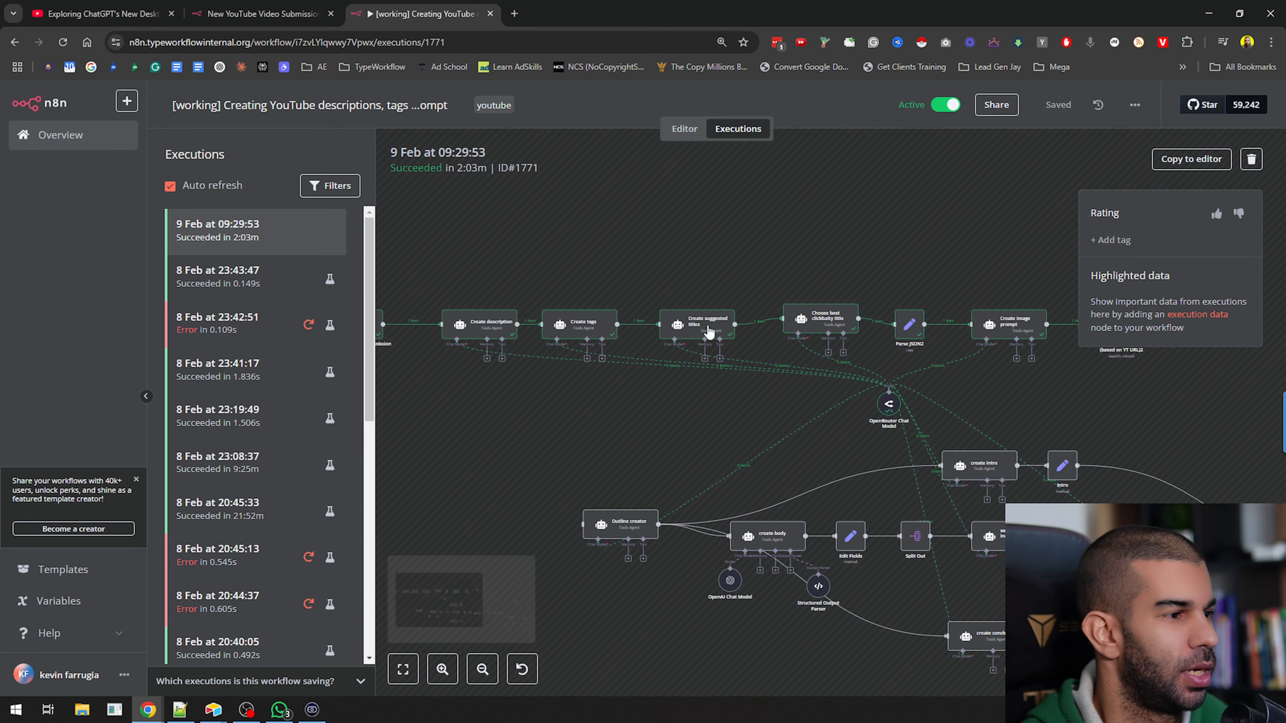
scroll(709, 332, "down", 5)
Return to the Airtable record and review its status, generated video title and video description
key("alt+Tab")
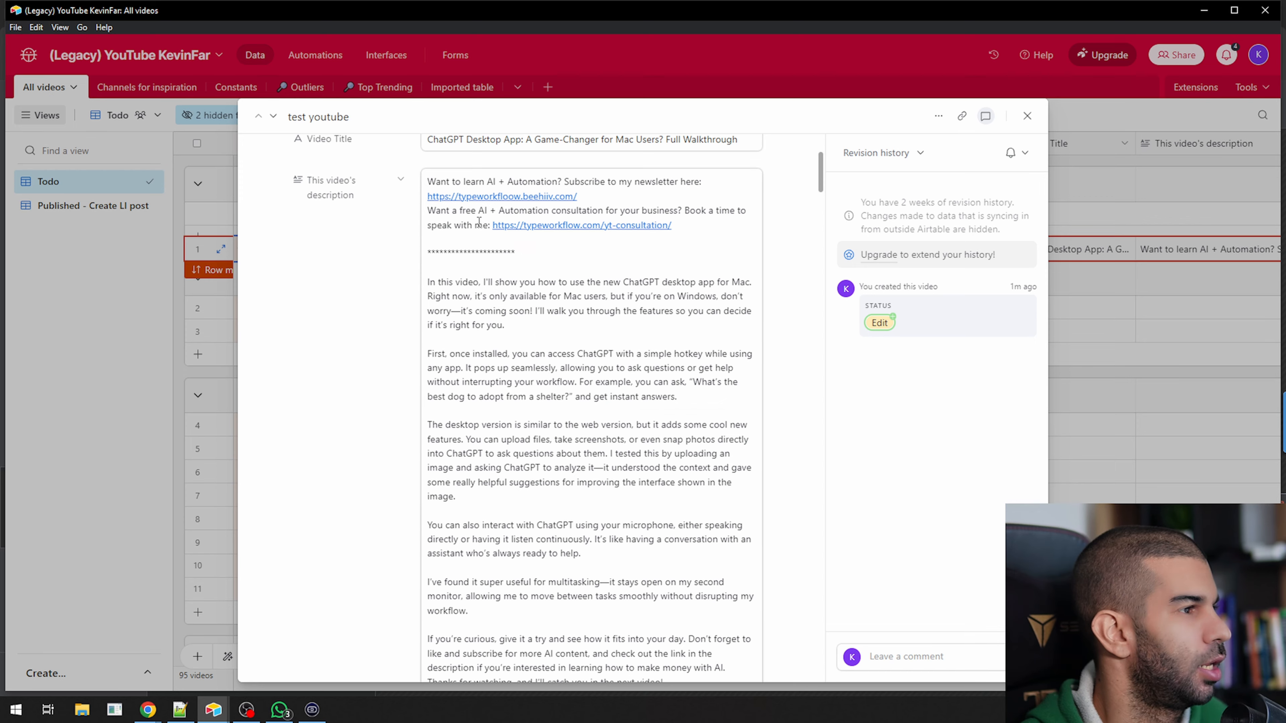
scroll(358, 345, "up", 4)
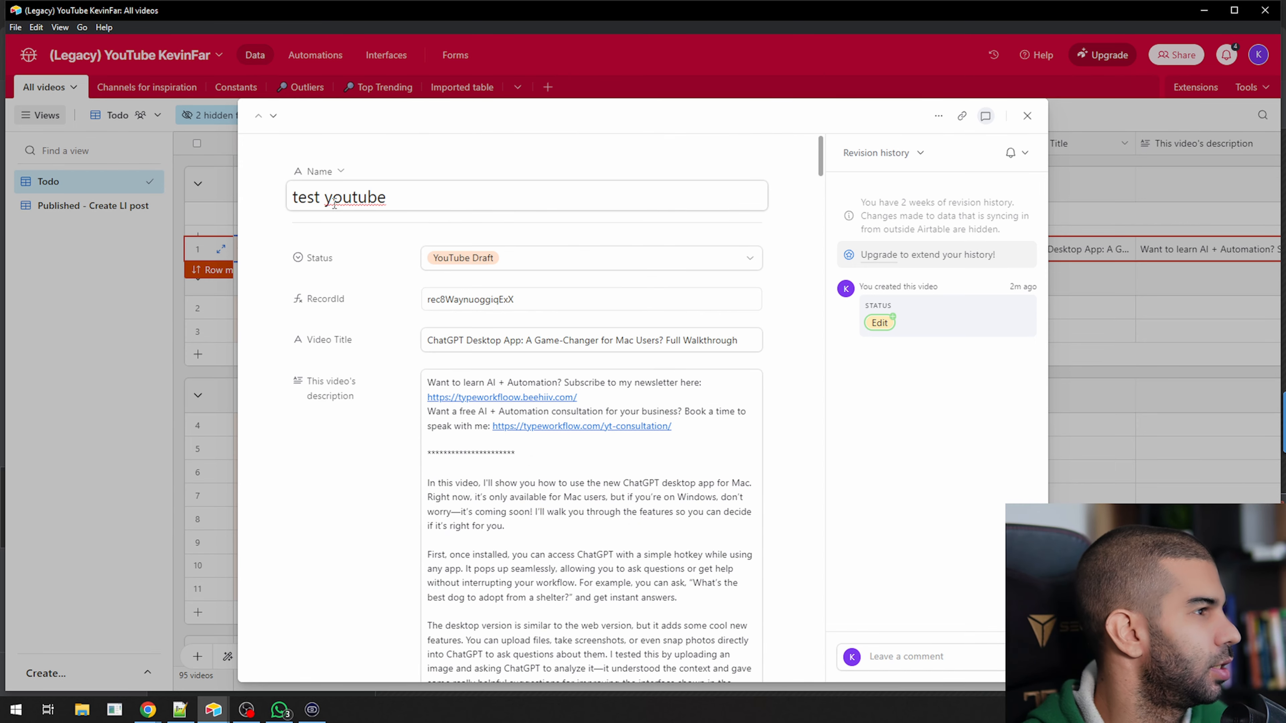
scroll(420, 252, "down", 1)
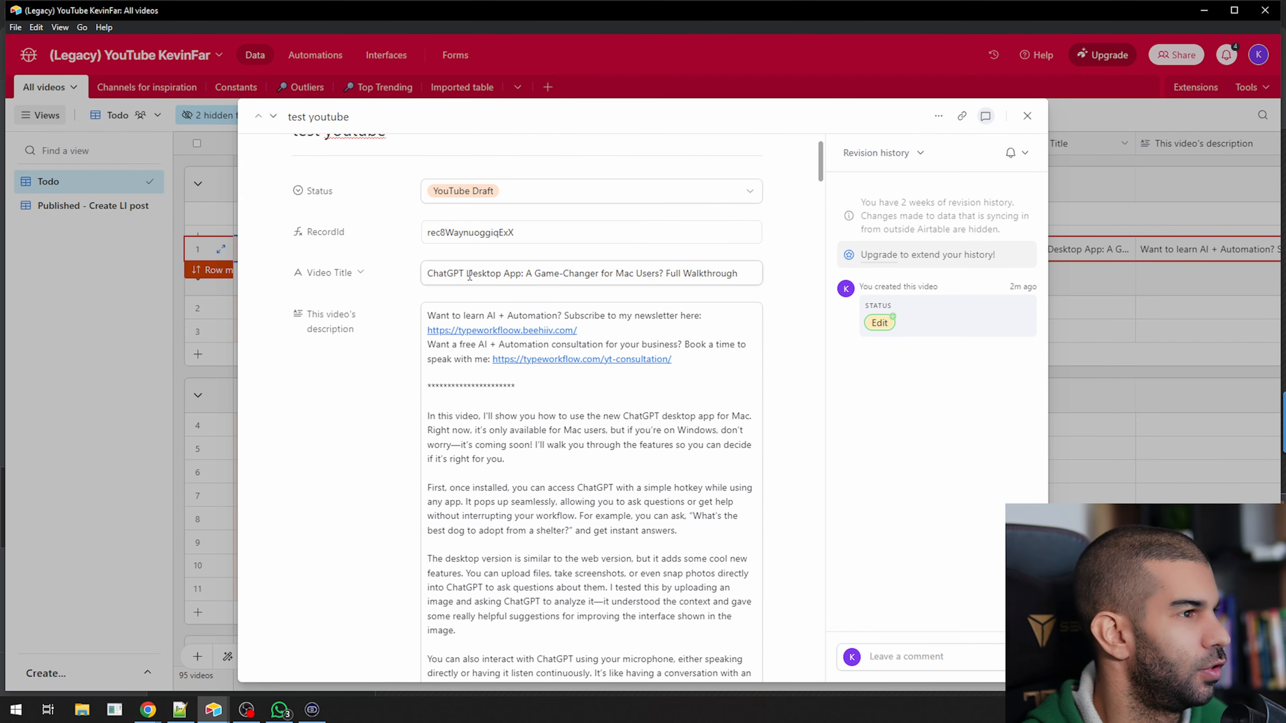
left_click_drag(448, 273, 696, 273)
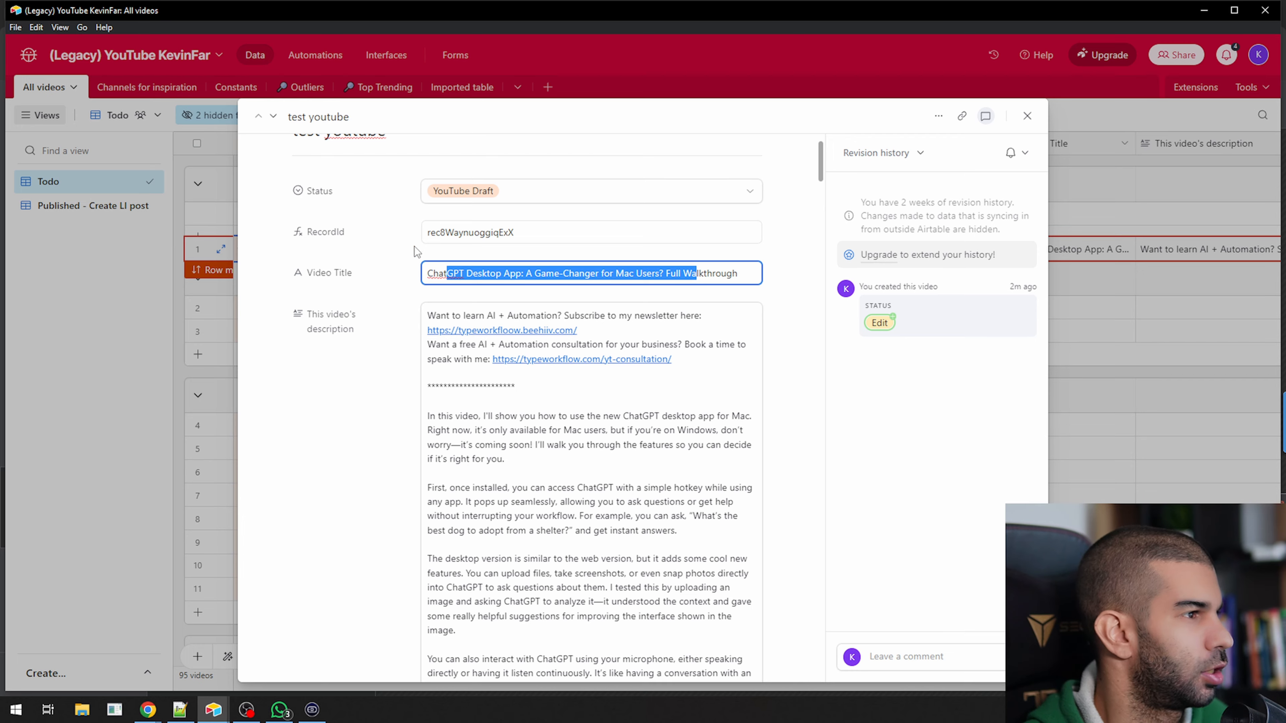
scroll(476, 254, "down", 1)
scroll(476, 253, "down", 2)
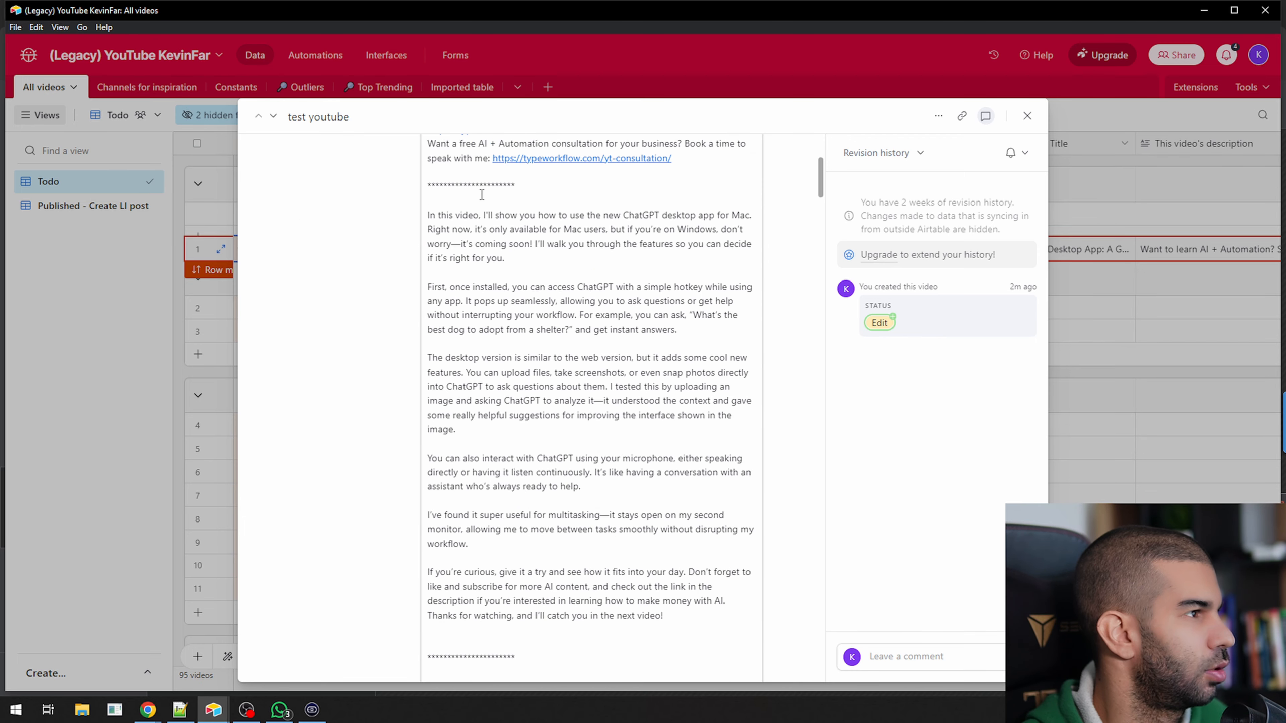
left_click_drag(481, 195, 714, 365)
scroll(566, 273, "up", 7)
scroll(418, 357, "down", 2)
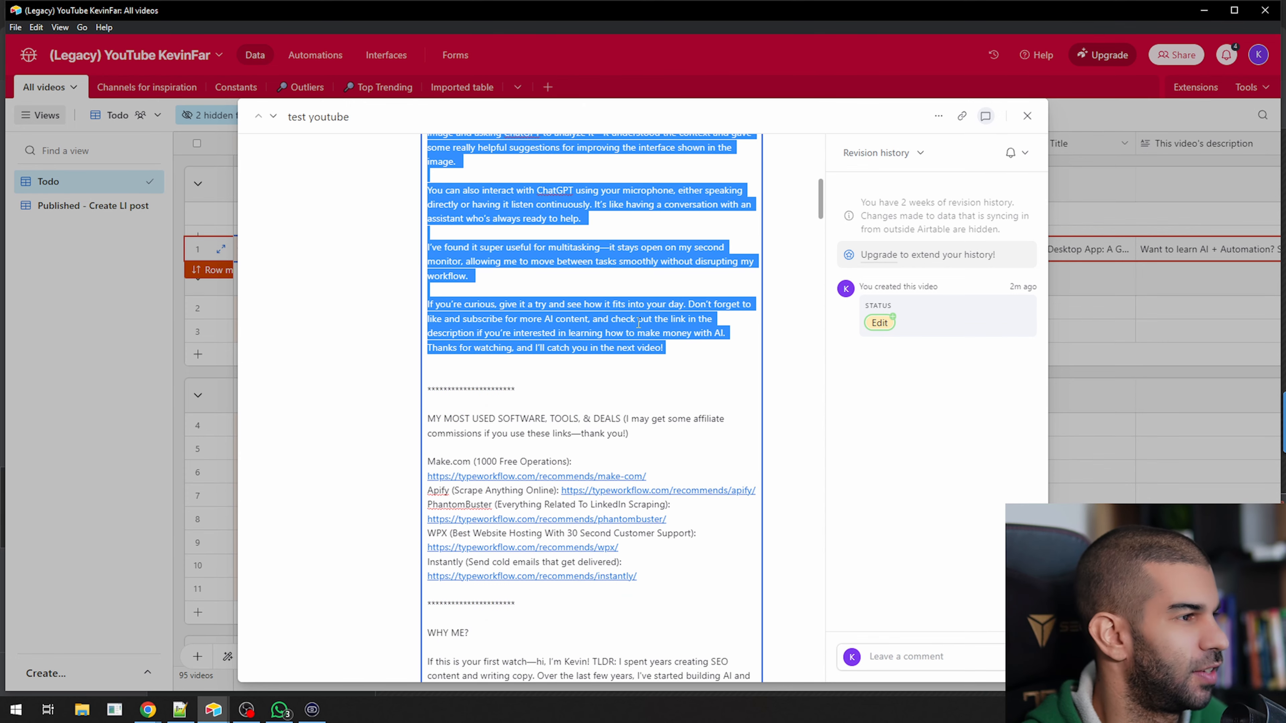
Review the record's generated tags, suggested titles, YouTube image prompt and transcript down to the WordPress Article field
scroll(582, 354, "down", 12)
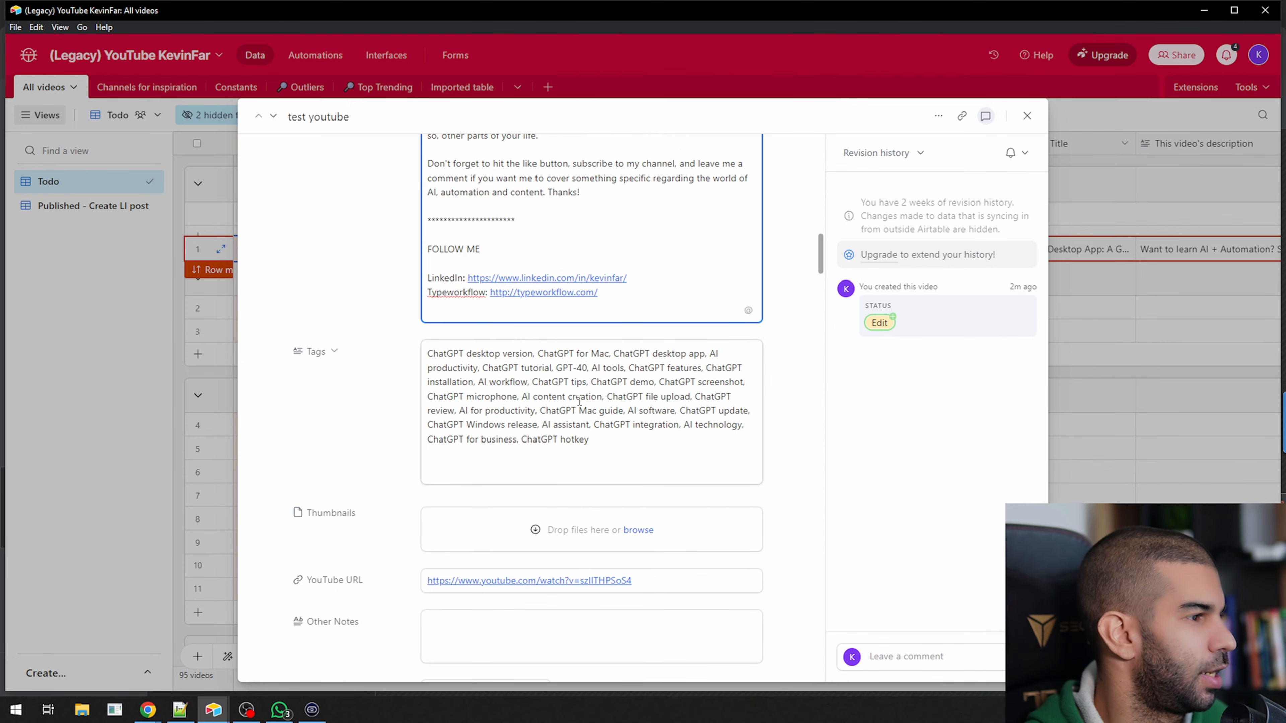
scroll(580, 401, "down", 5)
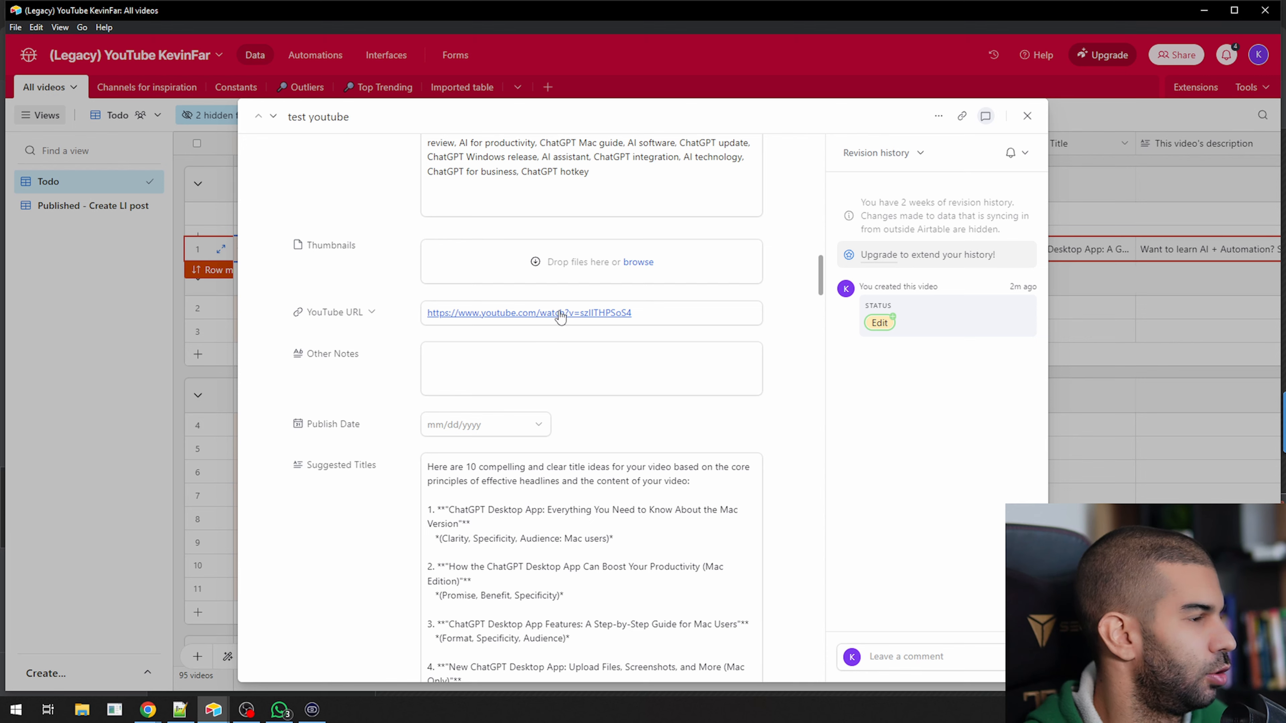
scroll(431, 314, "down", 6)
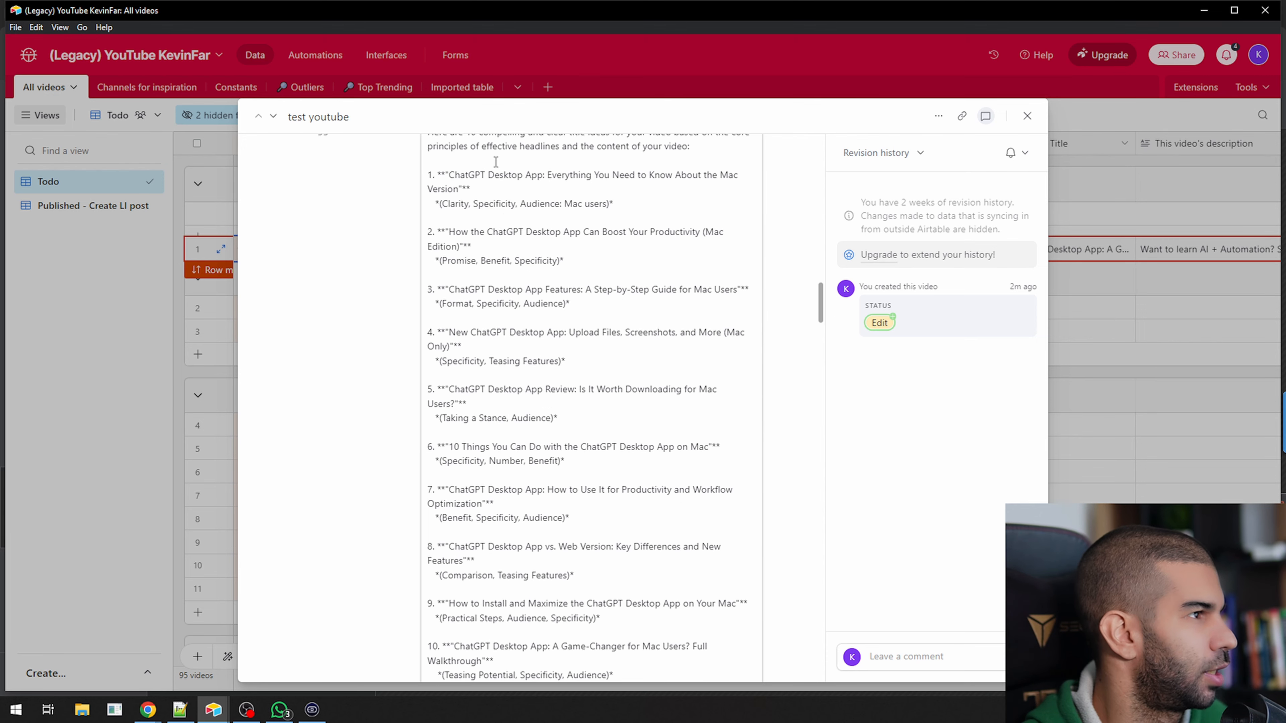
left_click_drag(496, 162, 598, 504)
scroll(507, 381, "down", 6)
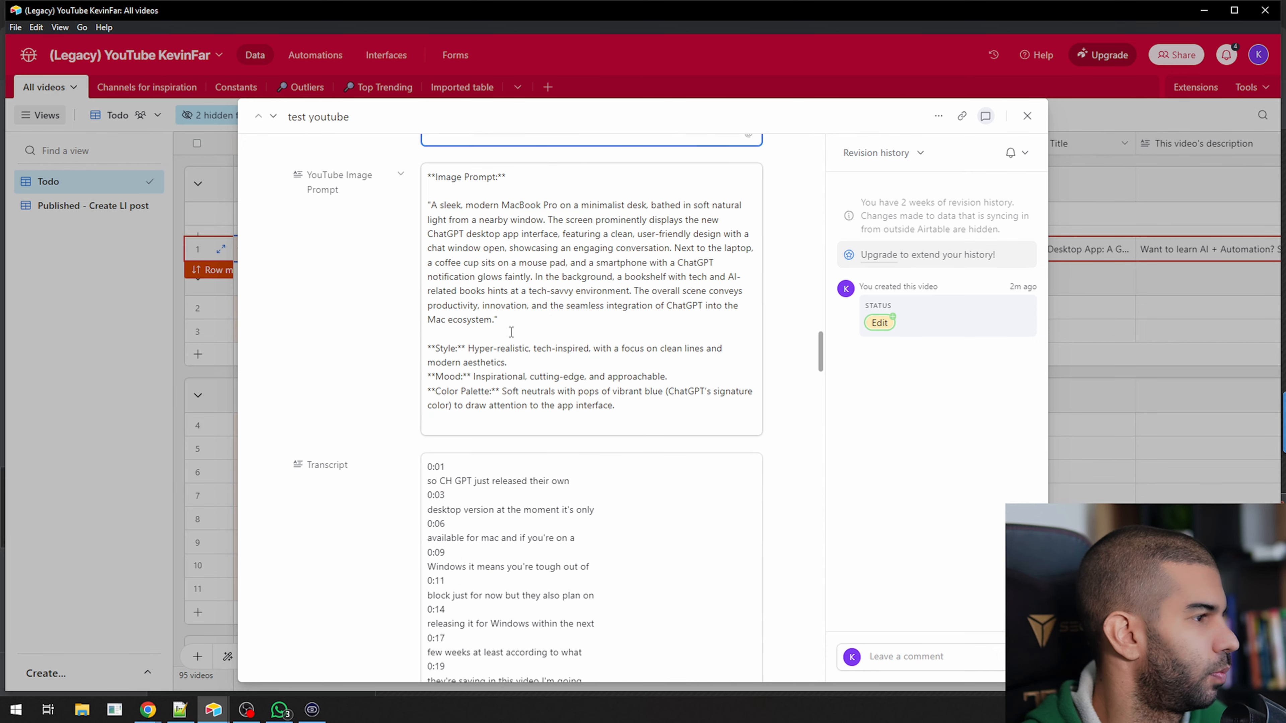
left_click_drag(467, 212, 600, 336)
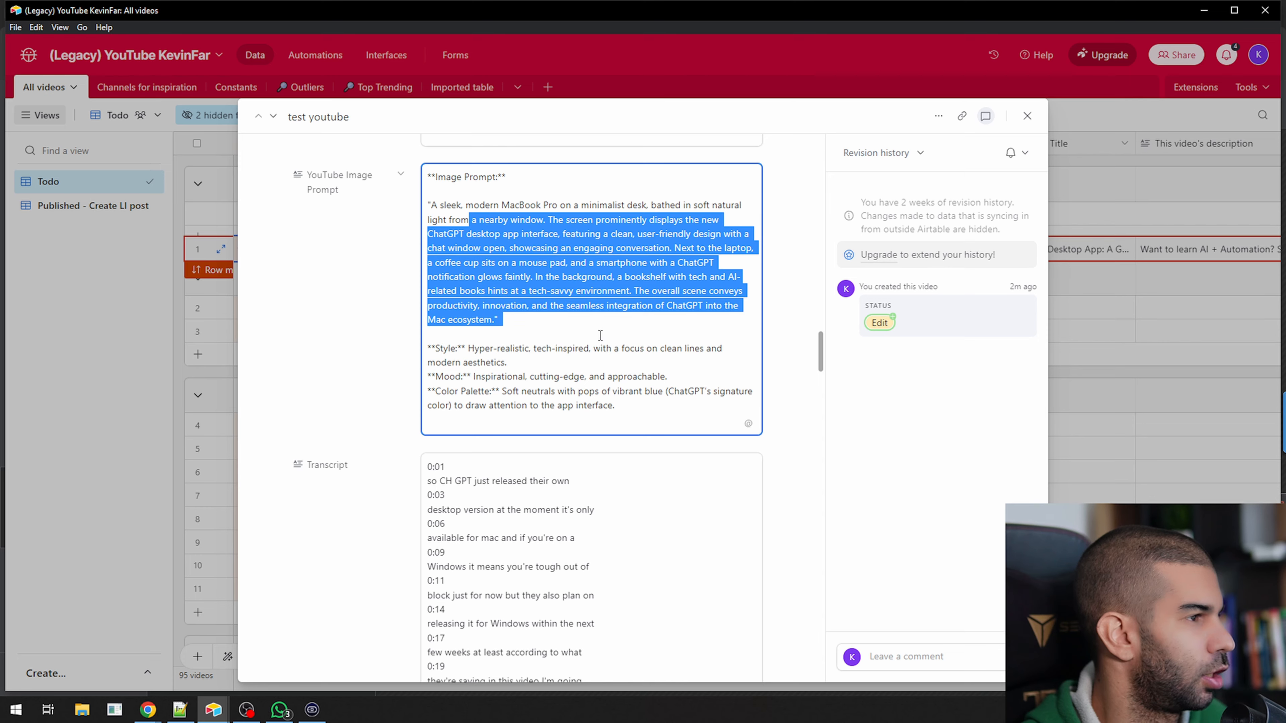
scroll(443, 204, "down", 6)
scroll(525, 335, "down", 20)
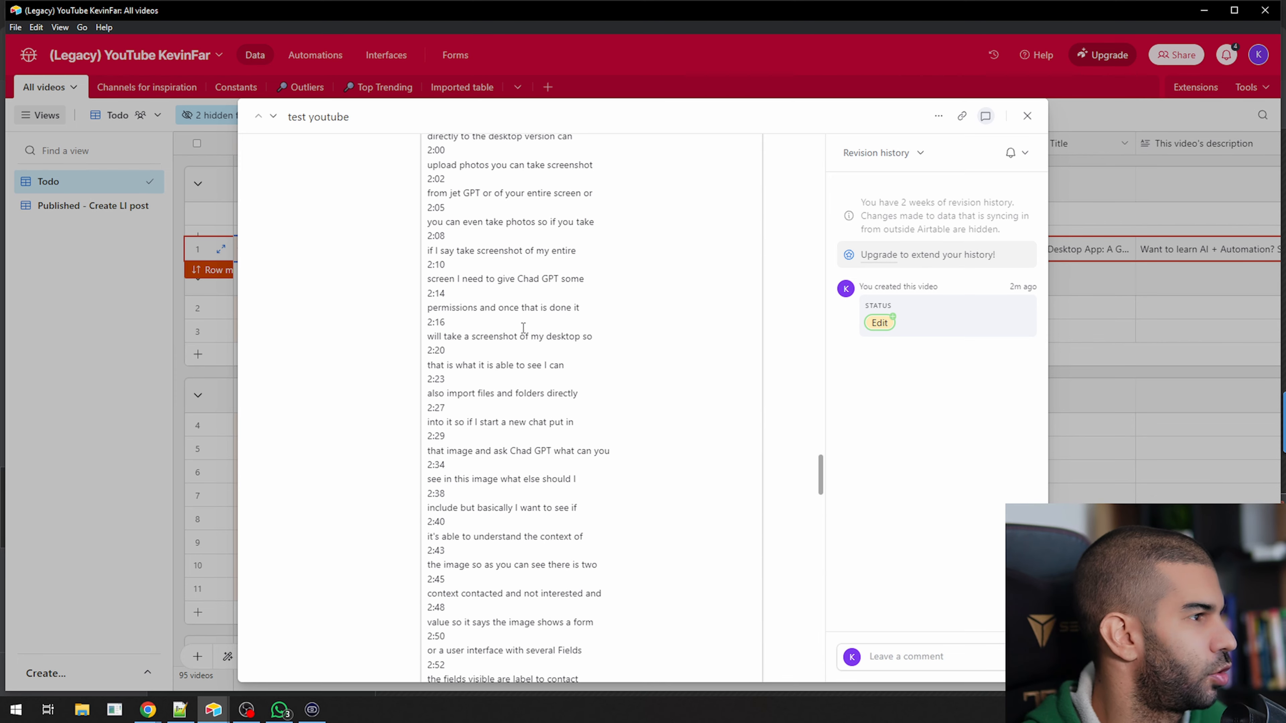
scroll(524, 328, "down", 5)
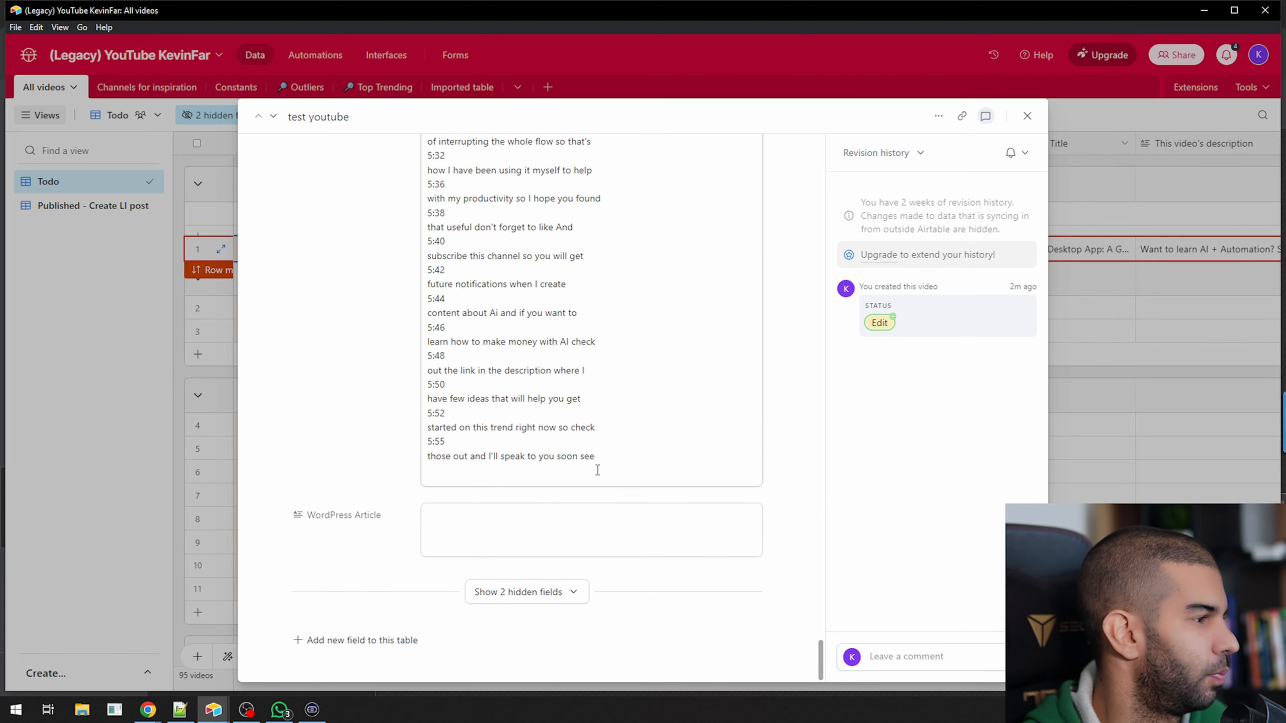
Return to the start of the test youtube record to review its status, title and description
scroll(423, 336, "up", 8)
scroll(423, 335, "up", 20)
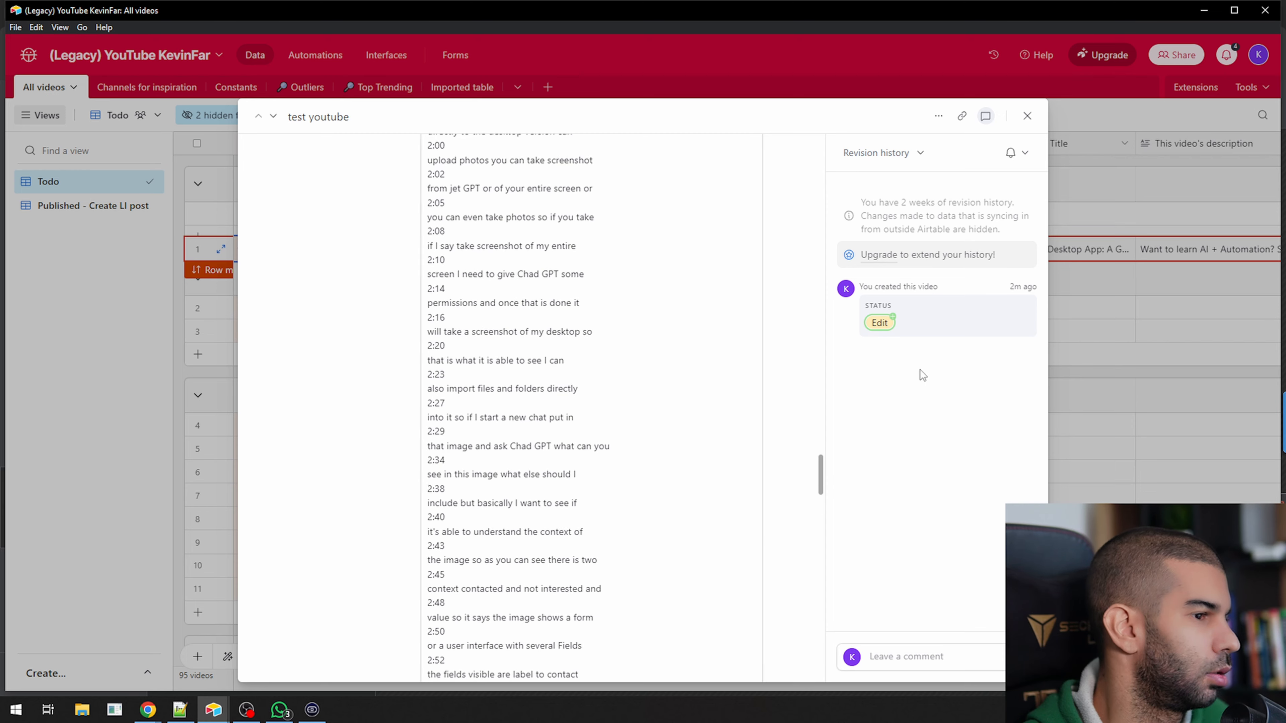
left_click_drag(825, 469, 788, 157)
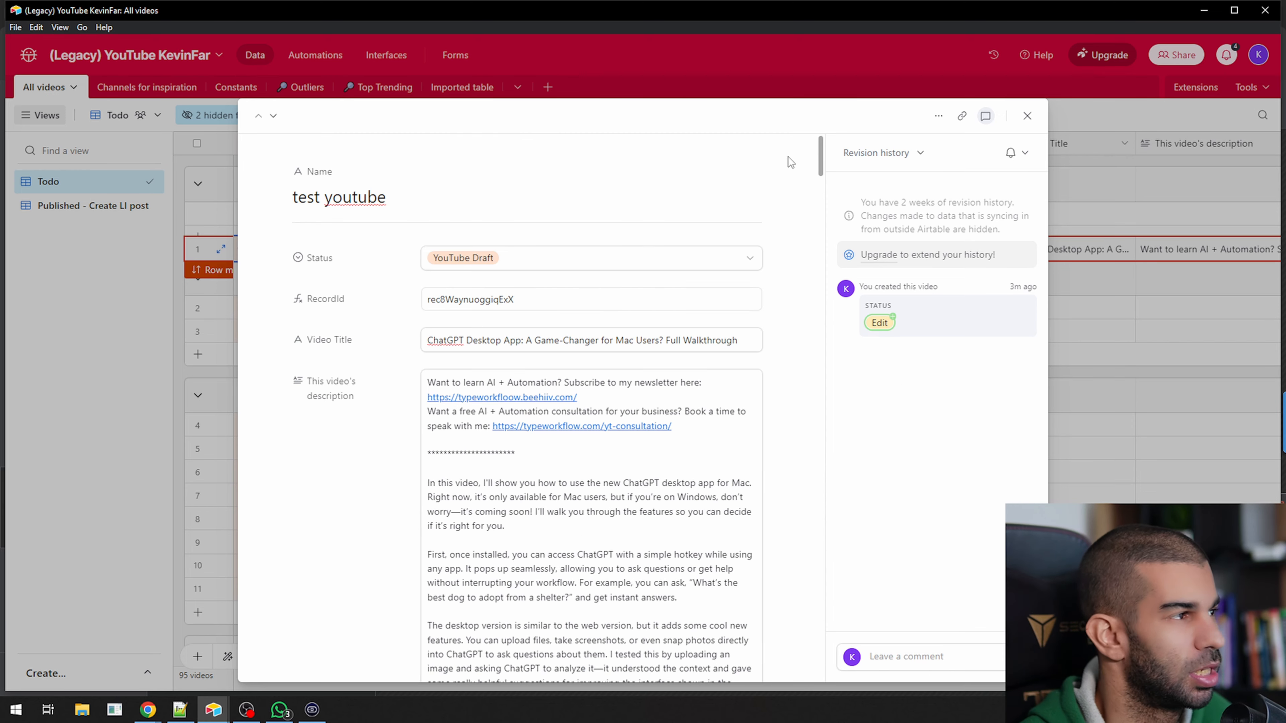
Switch to n8n in the browser and create a new blank workflow
key("alt+Tab")
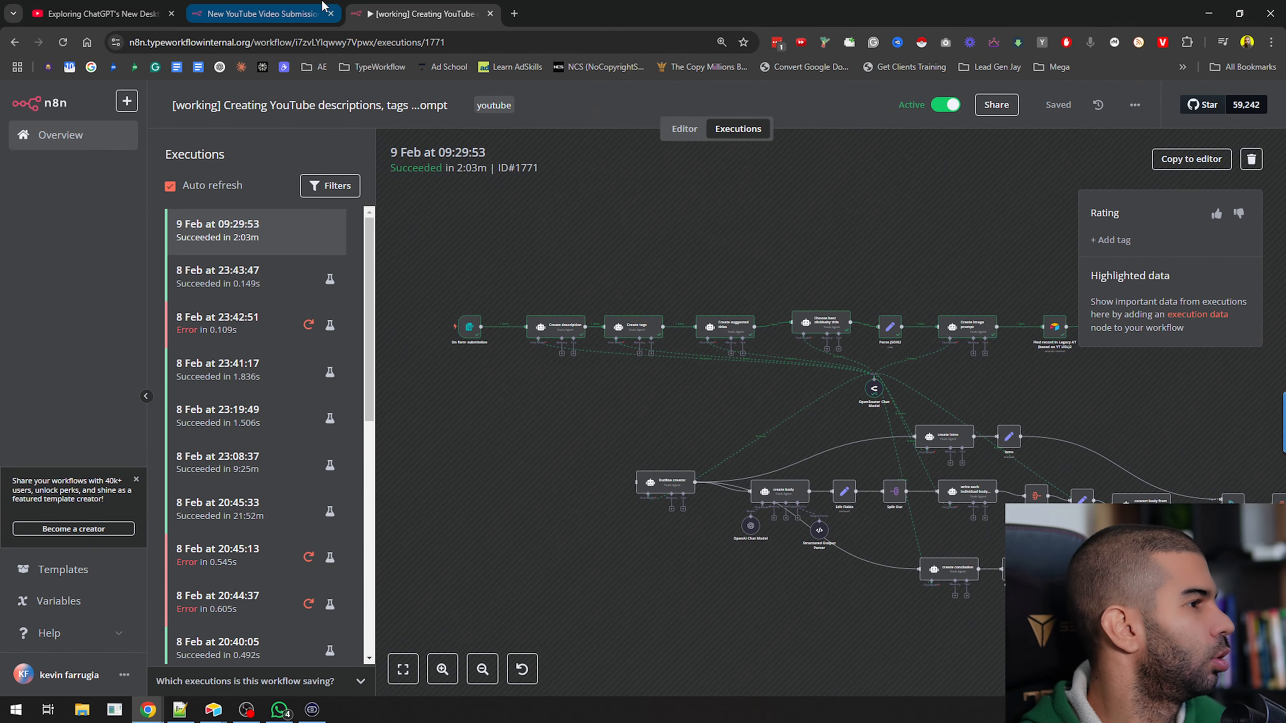
left_click(276, 7)
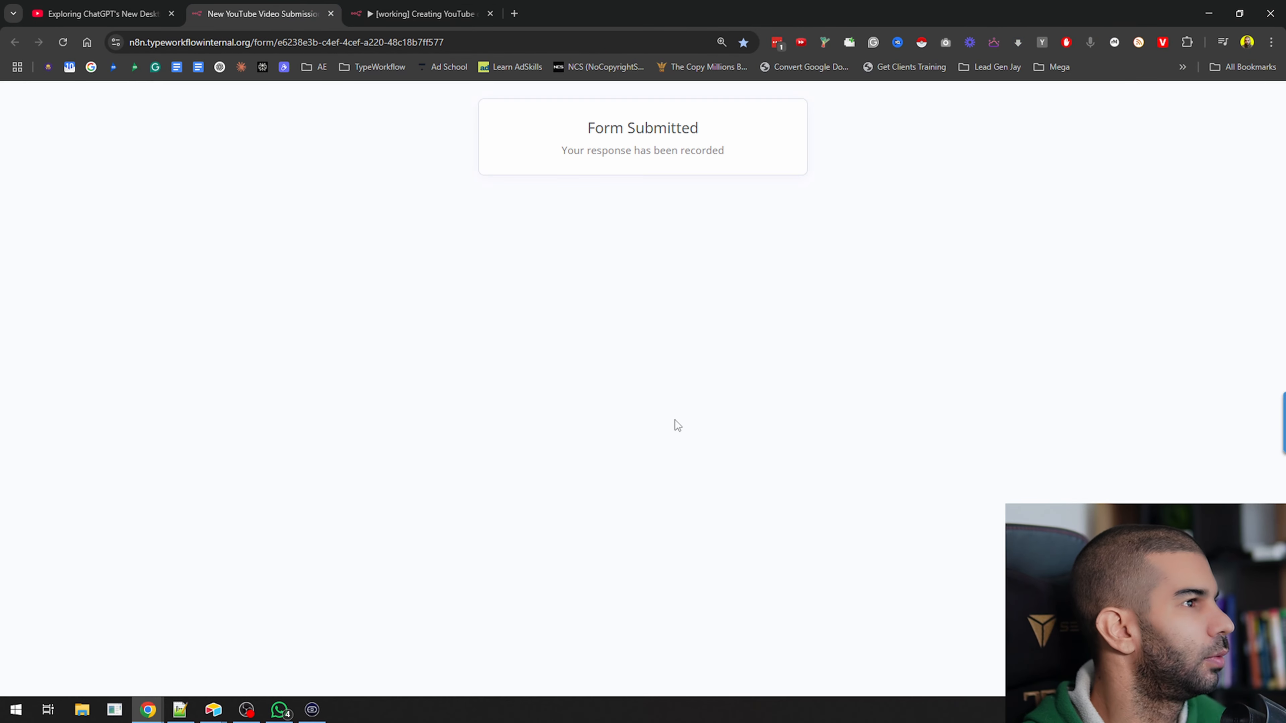
left_click(434, 7)
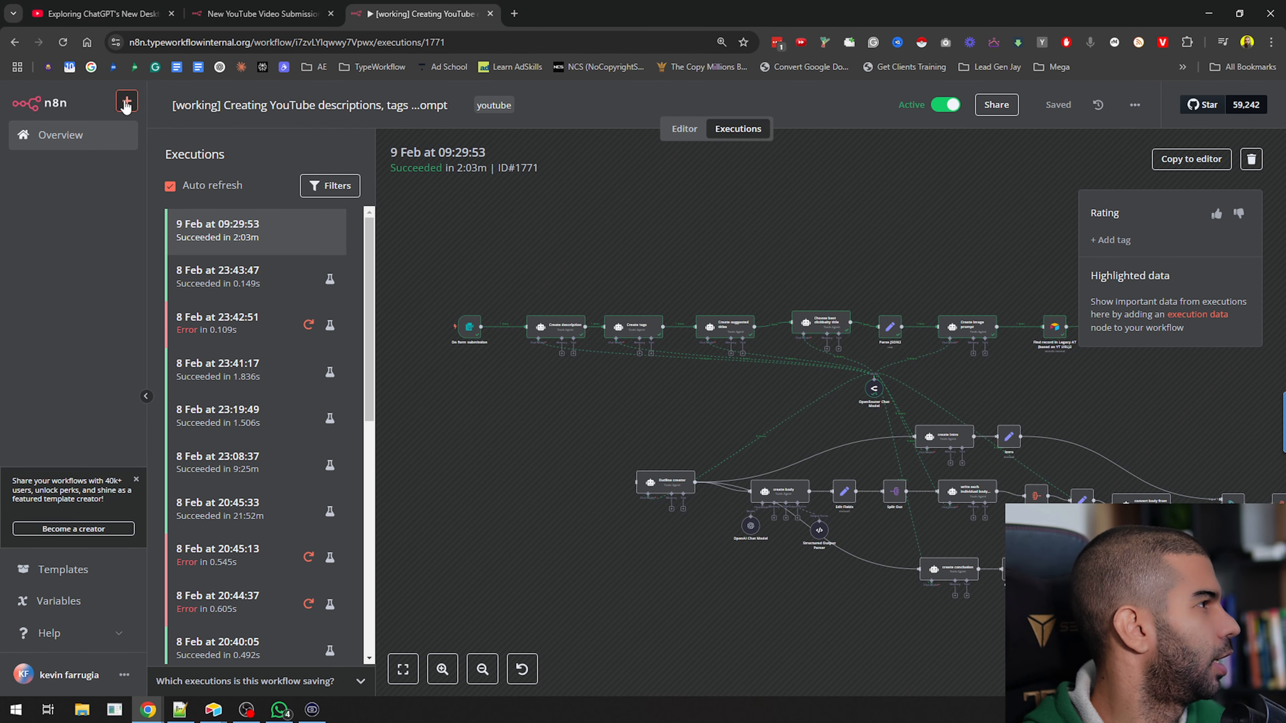
left_click(126, 101)
left_click(163, 129)
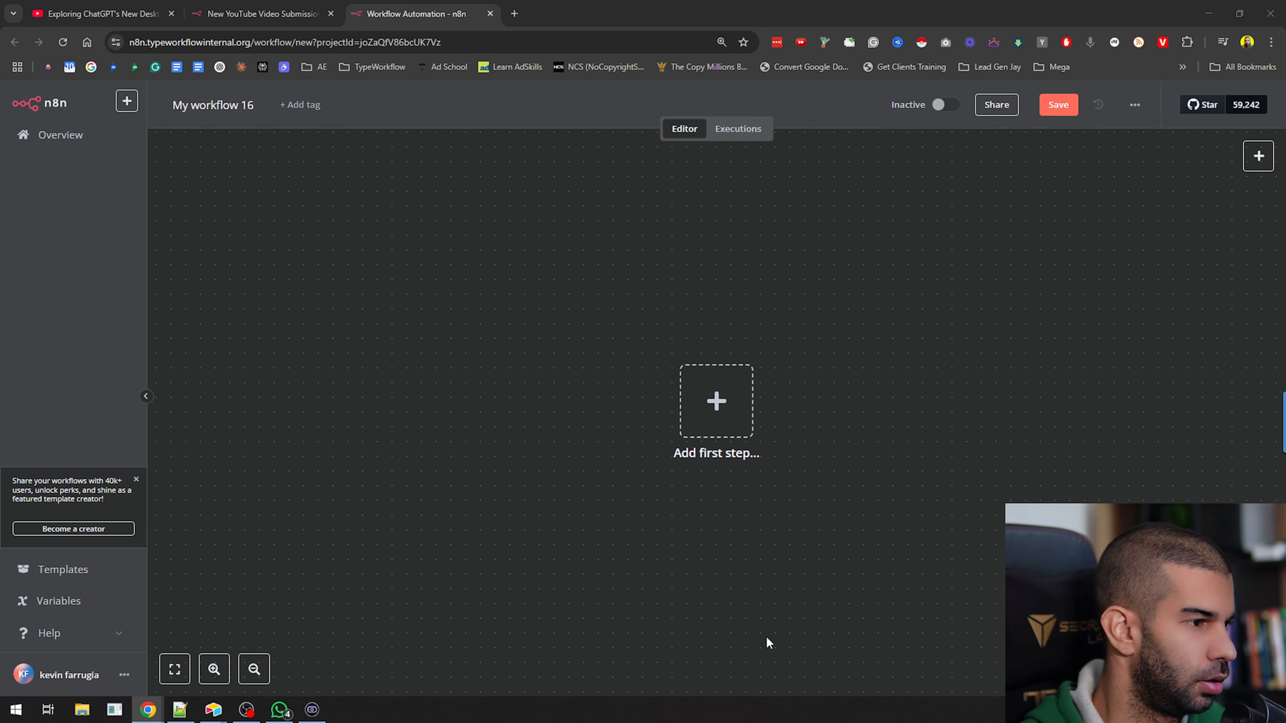
Add an On form submission trigger as the workflow's first step
left_click(719, 408)
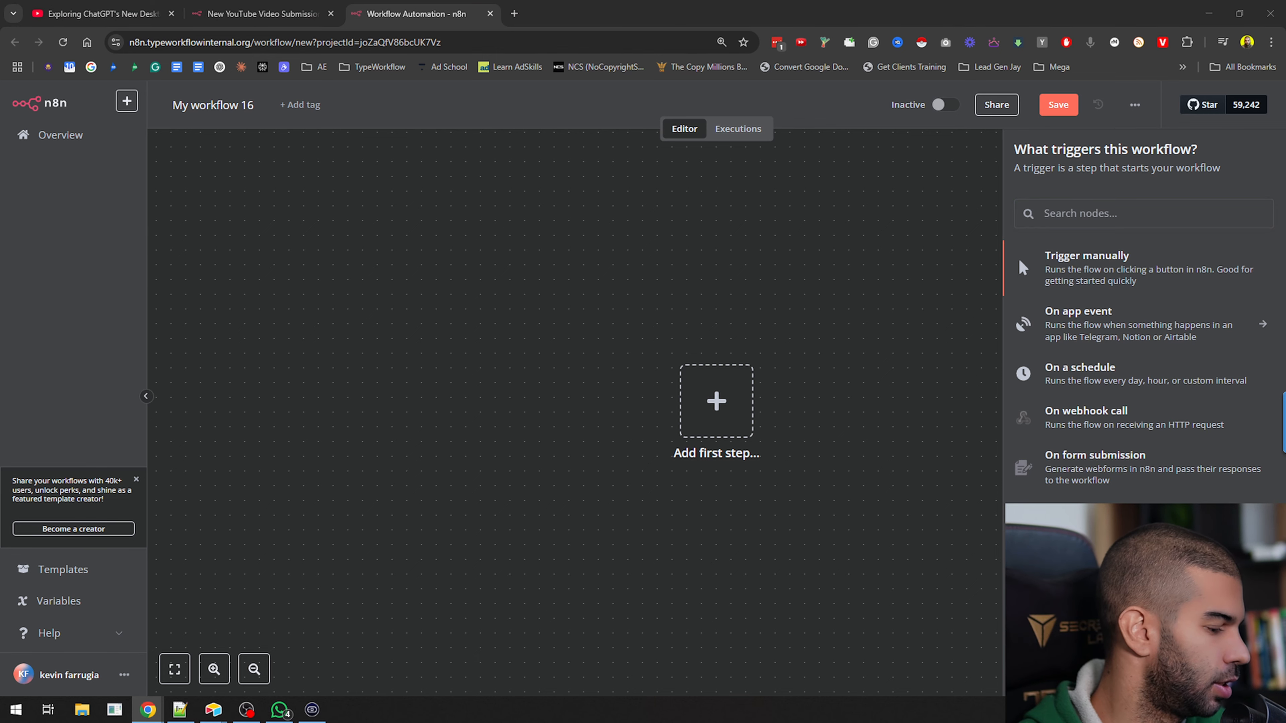
left_click(713, 406)
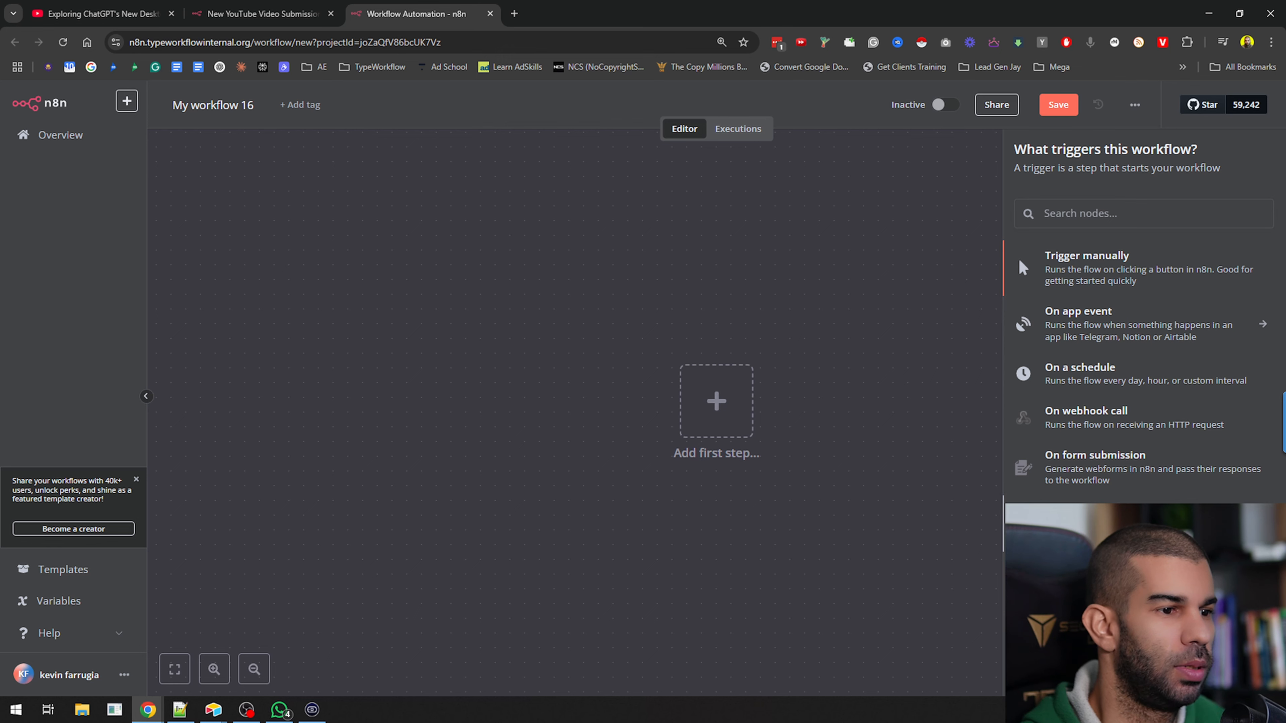
left_click(1102, 469)
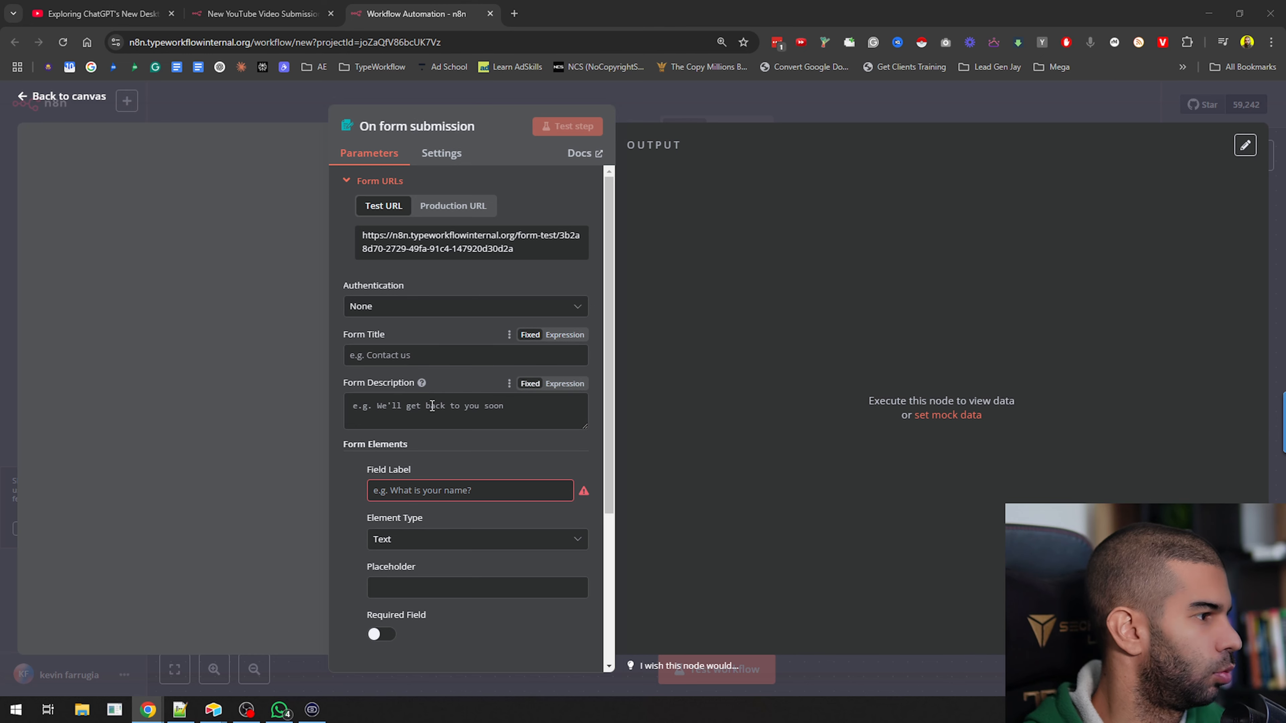
Set the form title to "YouTube Video Submission"
scroll(466, 374, "down", 1)
scroll(466, 374, "up", 1)
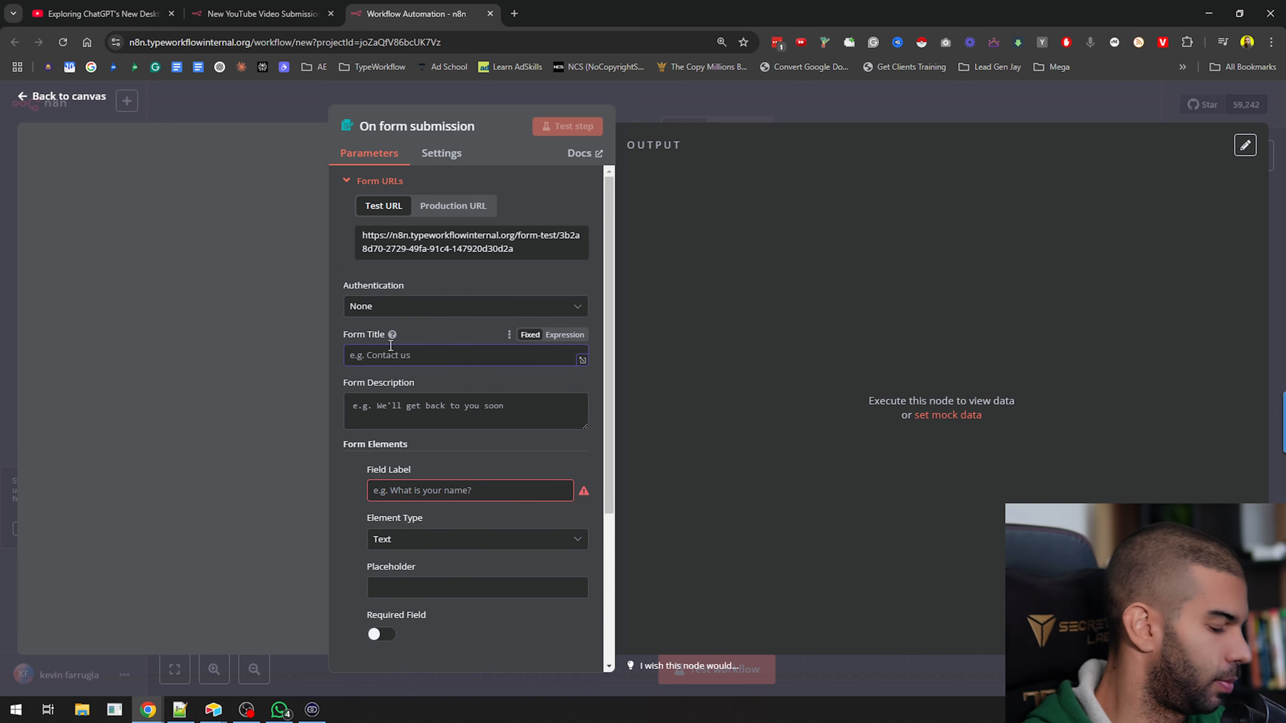
type("YouTUbe")
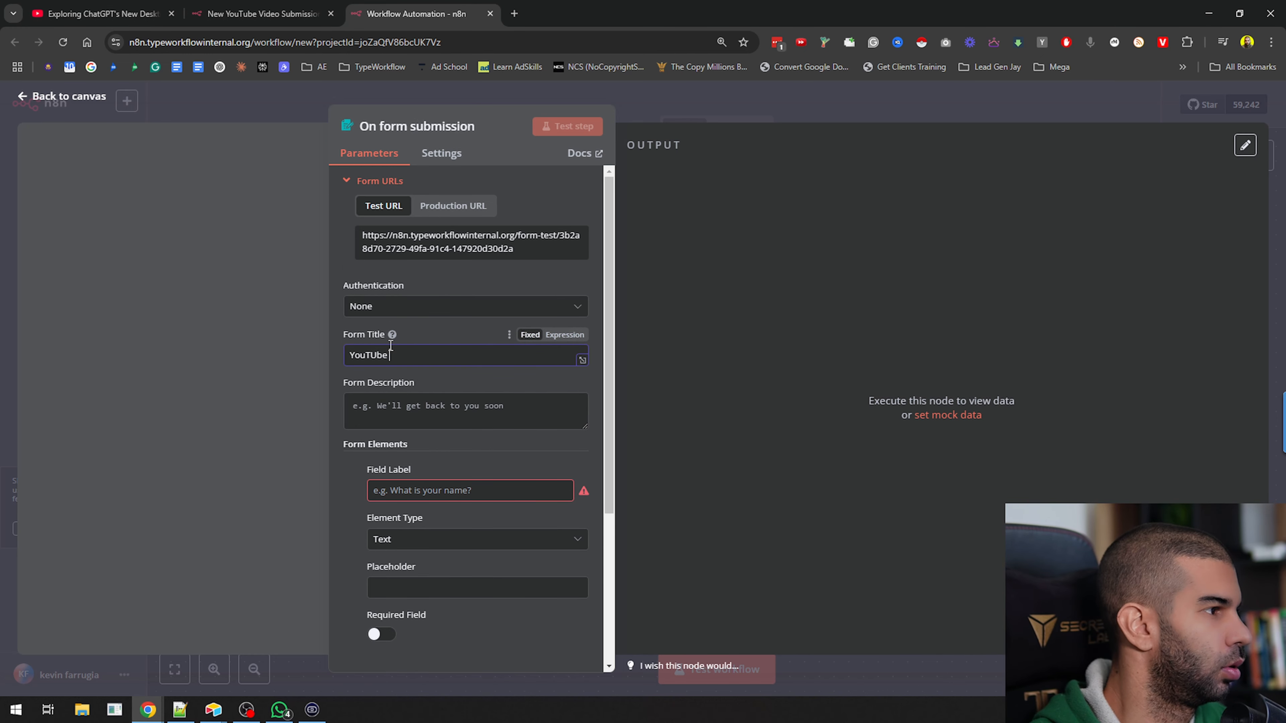
key("ctrl+a")
type("YouT")
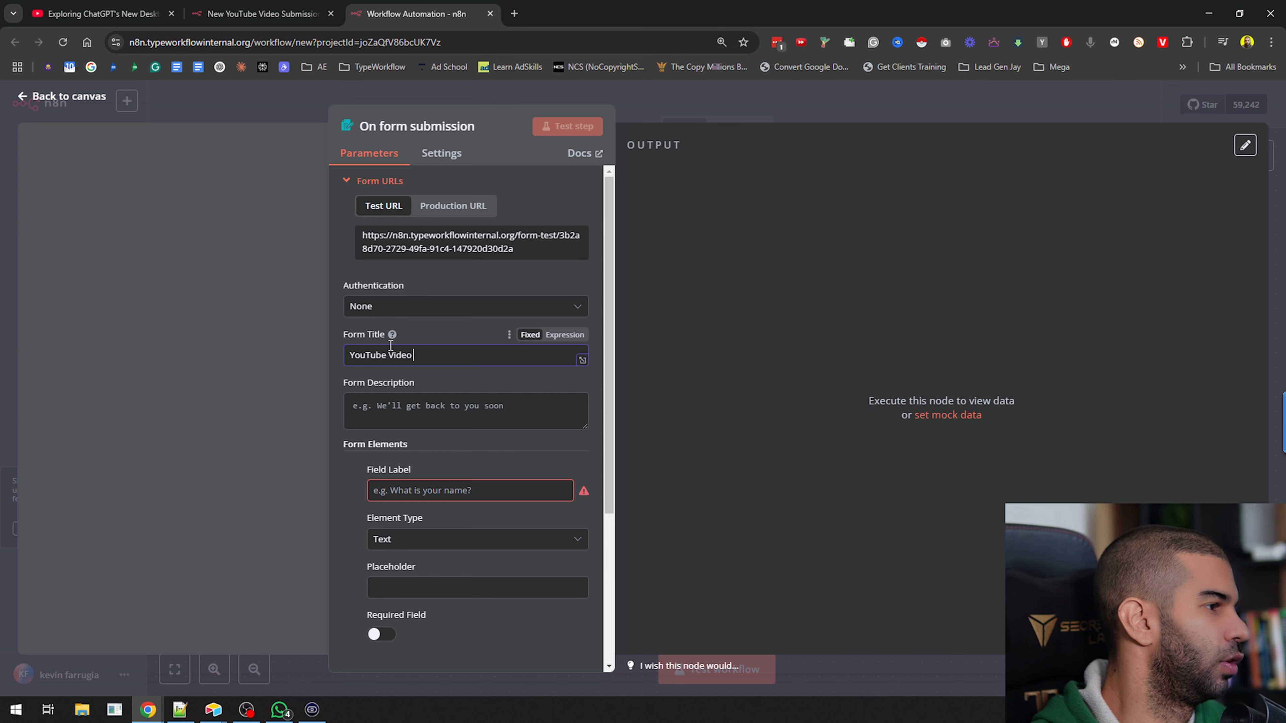
Label the first form element "YouTube URL" and keep its element type as Text
scroll(449, 631, "down", 1)
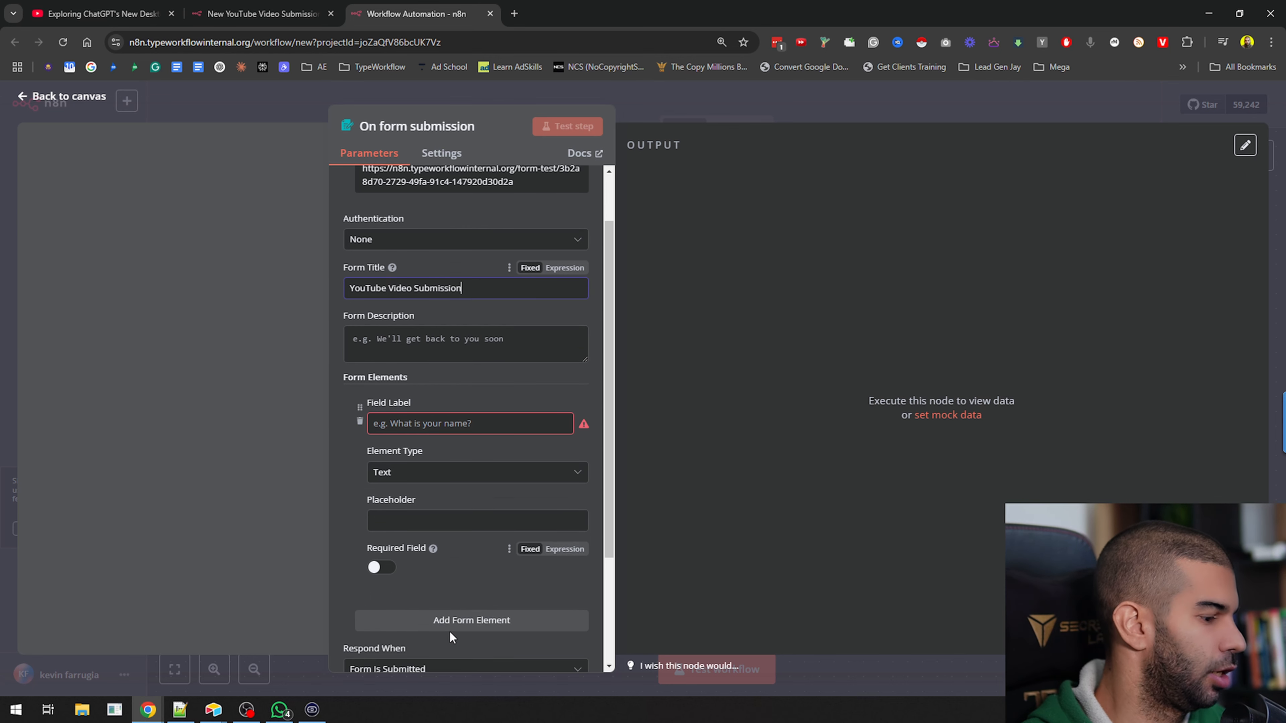
left_click(446, 423)
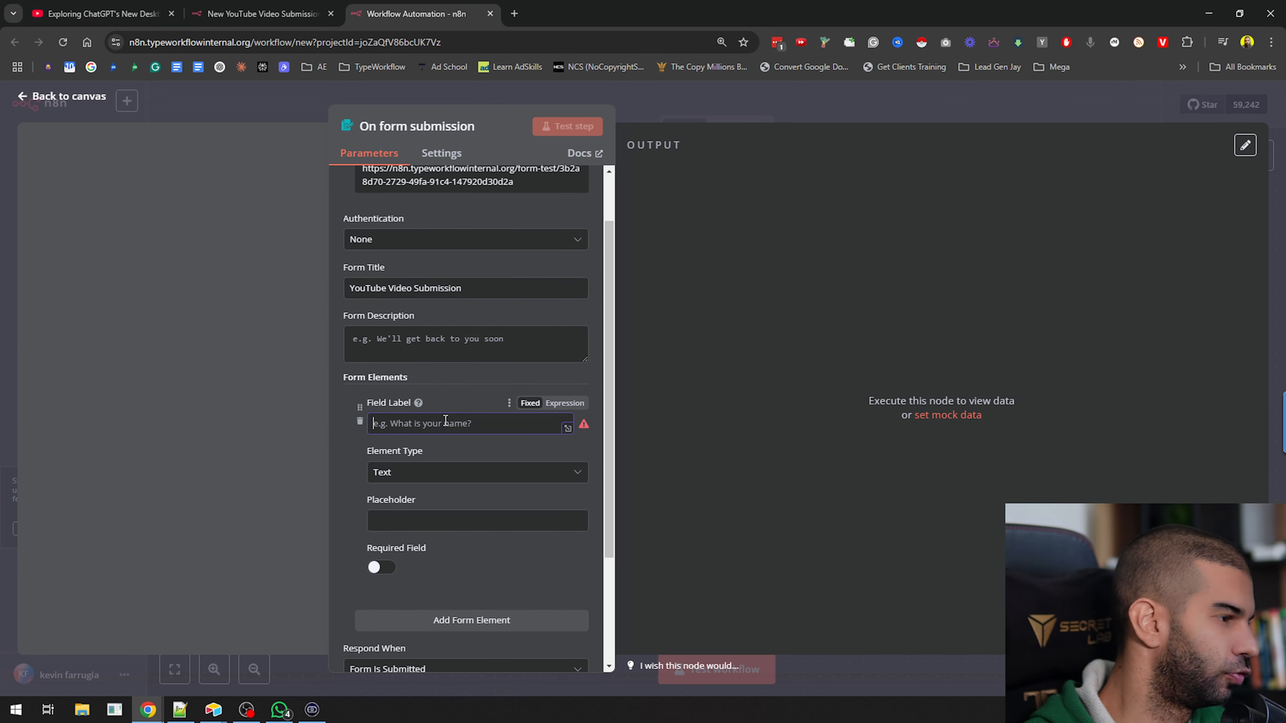
type("YouTube URL")
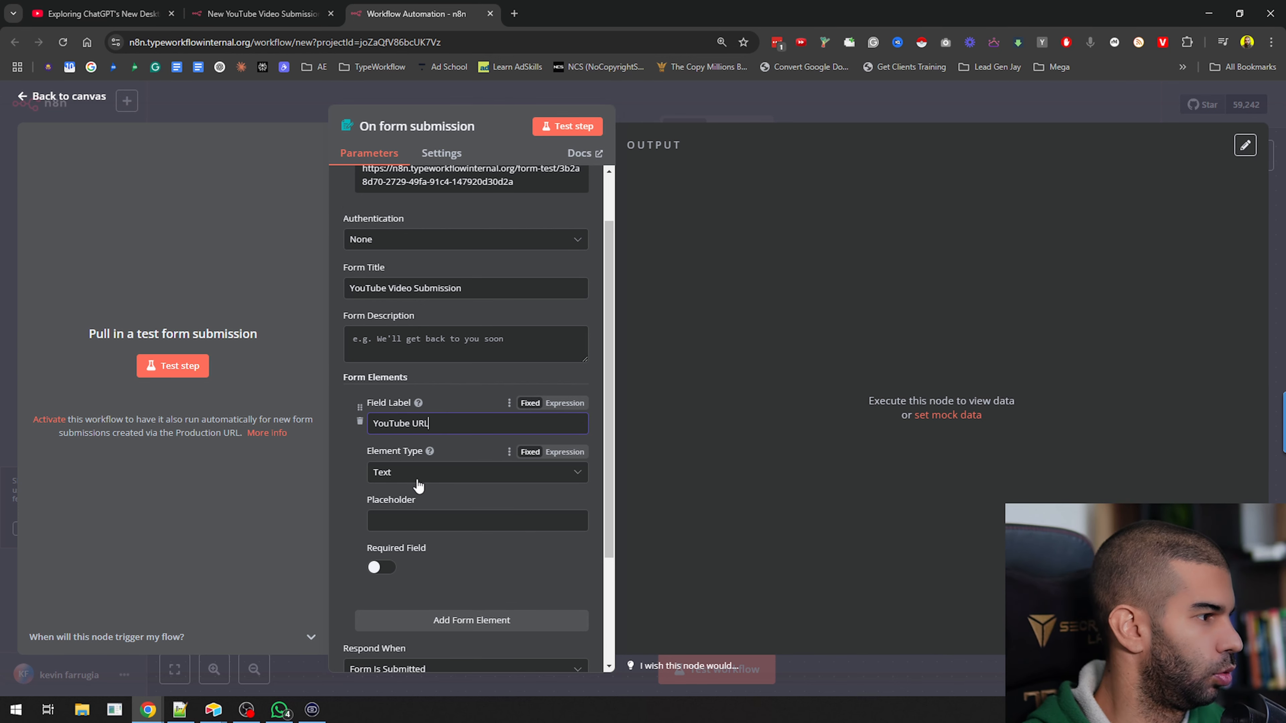
scroll(419, 487, "down", 2)
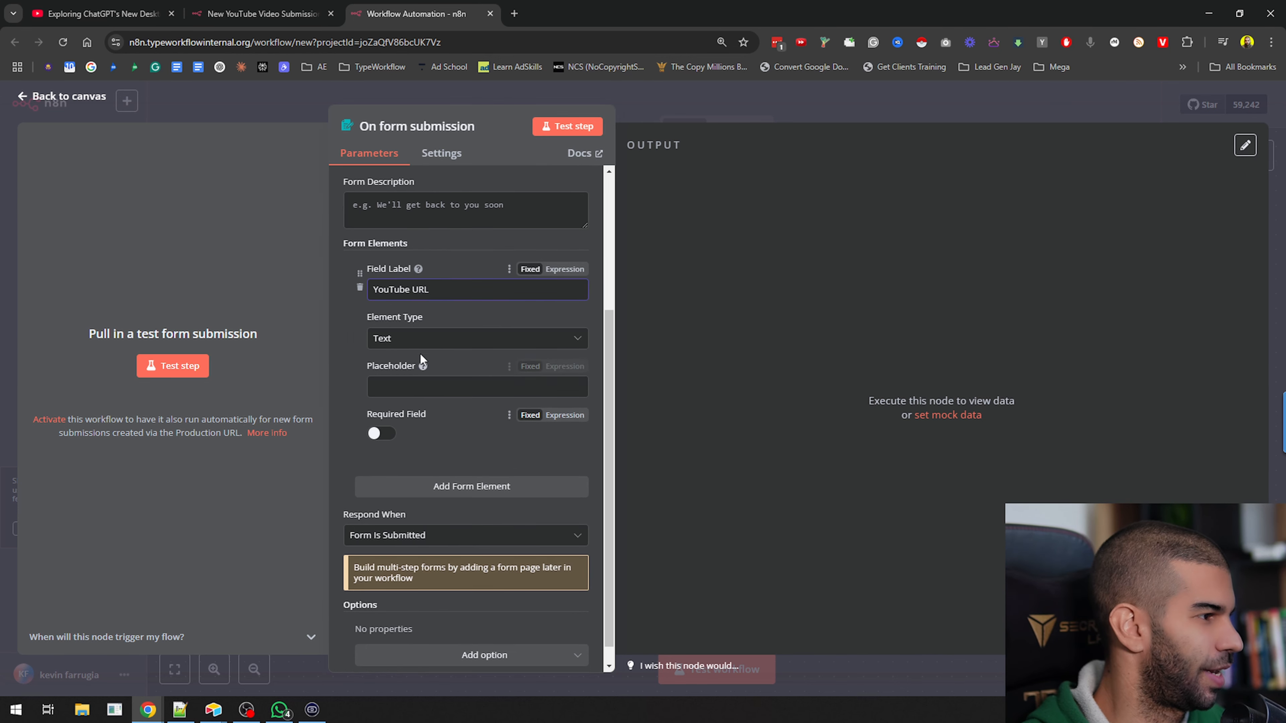
left_click(422, 339)
scroll(420, 445, "down", 1)
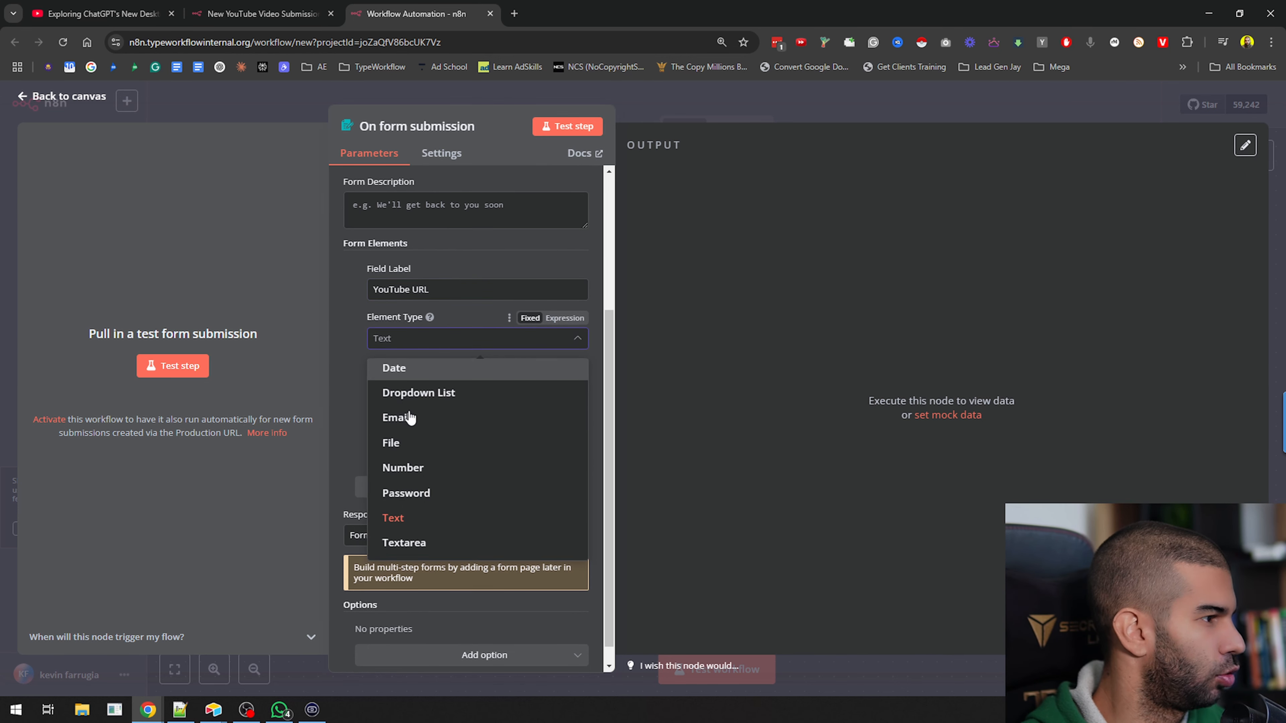
left_click(336, 413)
Add a second form element labelled "Youtube Transcript" with the Textarea element type
left_click(449, 486)
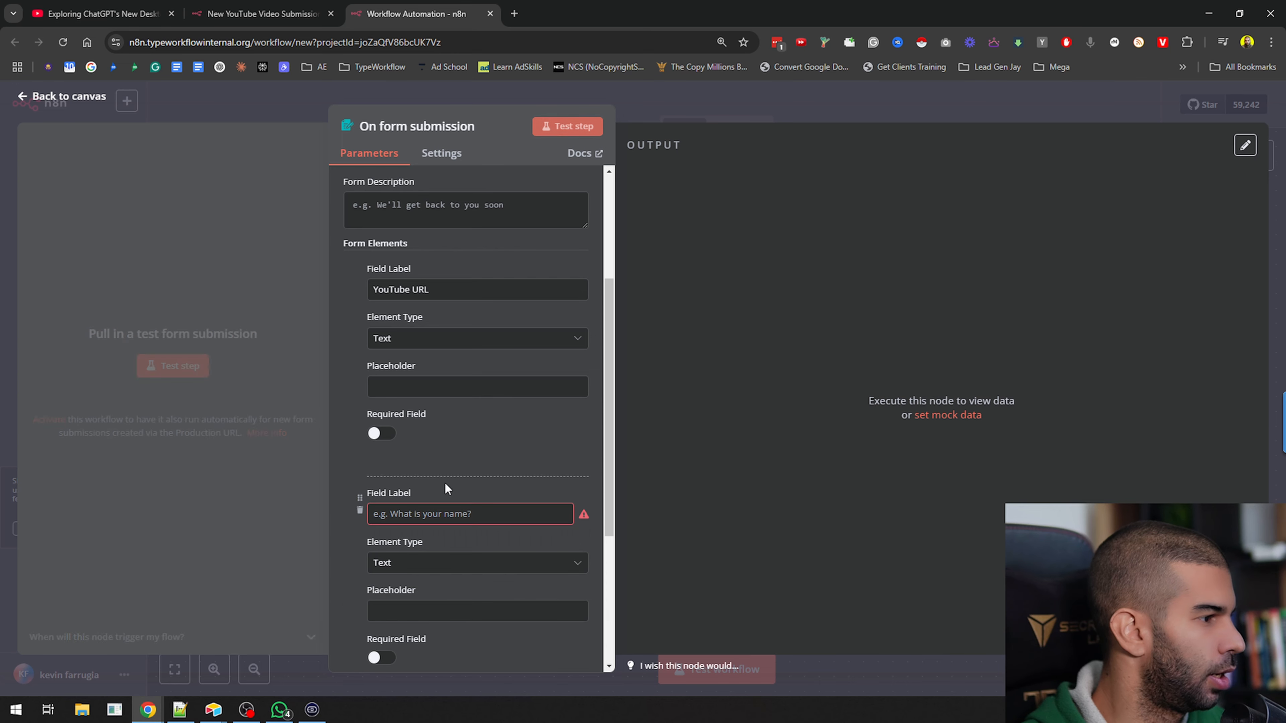
scroll(436, 466, "down", 2)
left_click(441, 380)
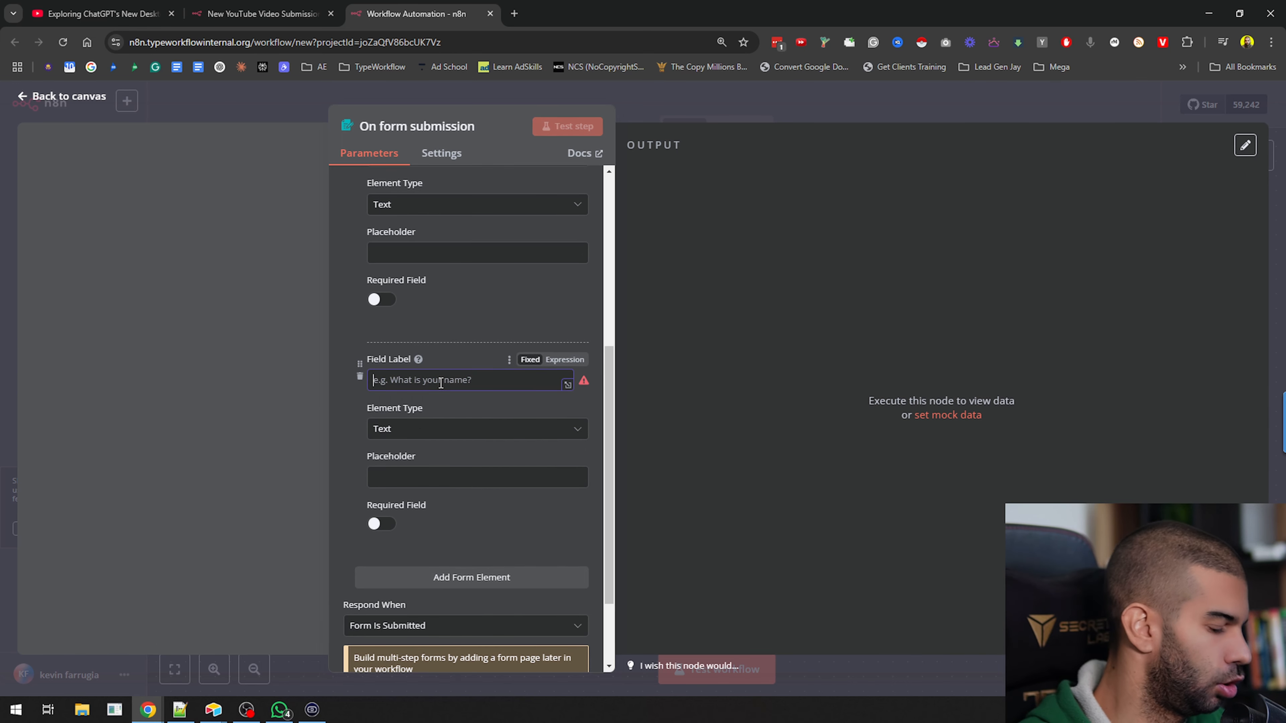
type("Youtube Transcript")
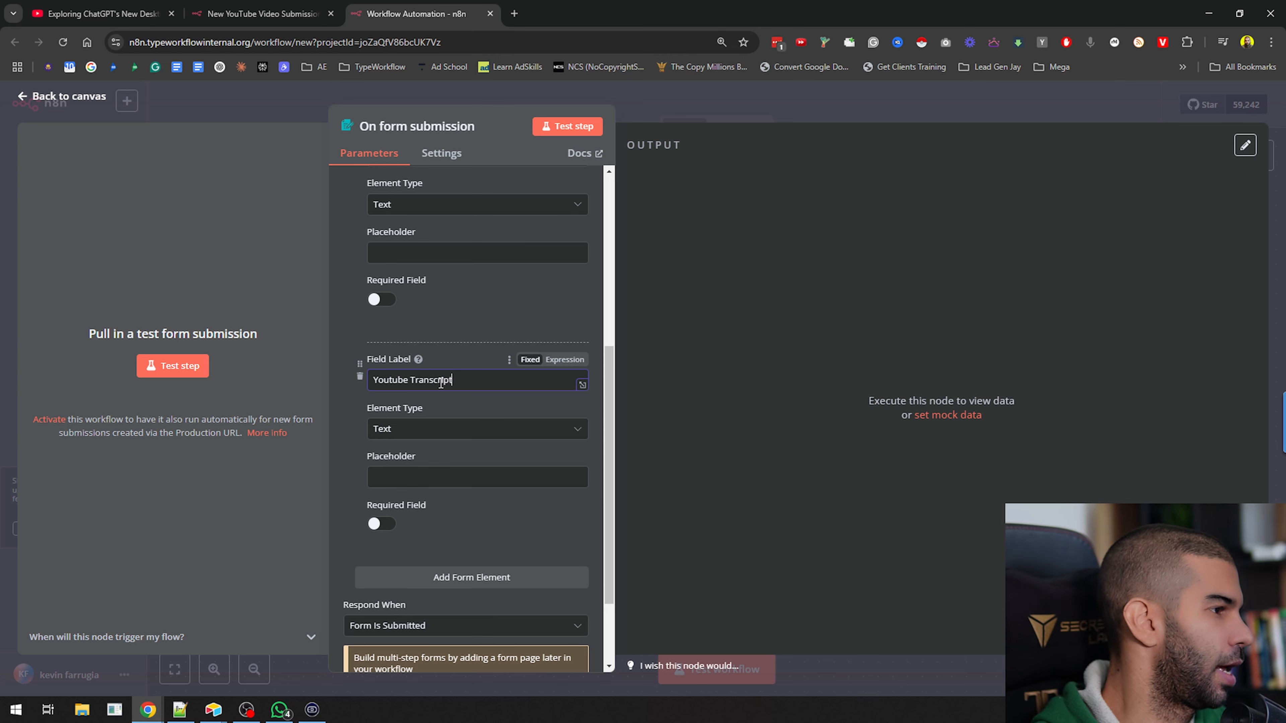
scroll(440, 406, "down", 1)
left_click(405, 362)
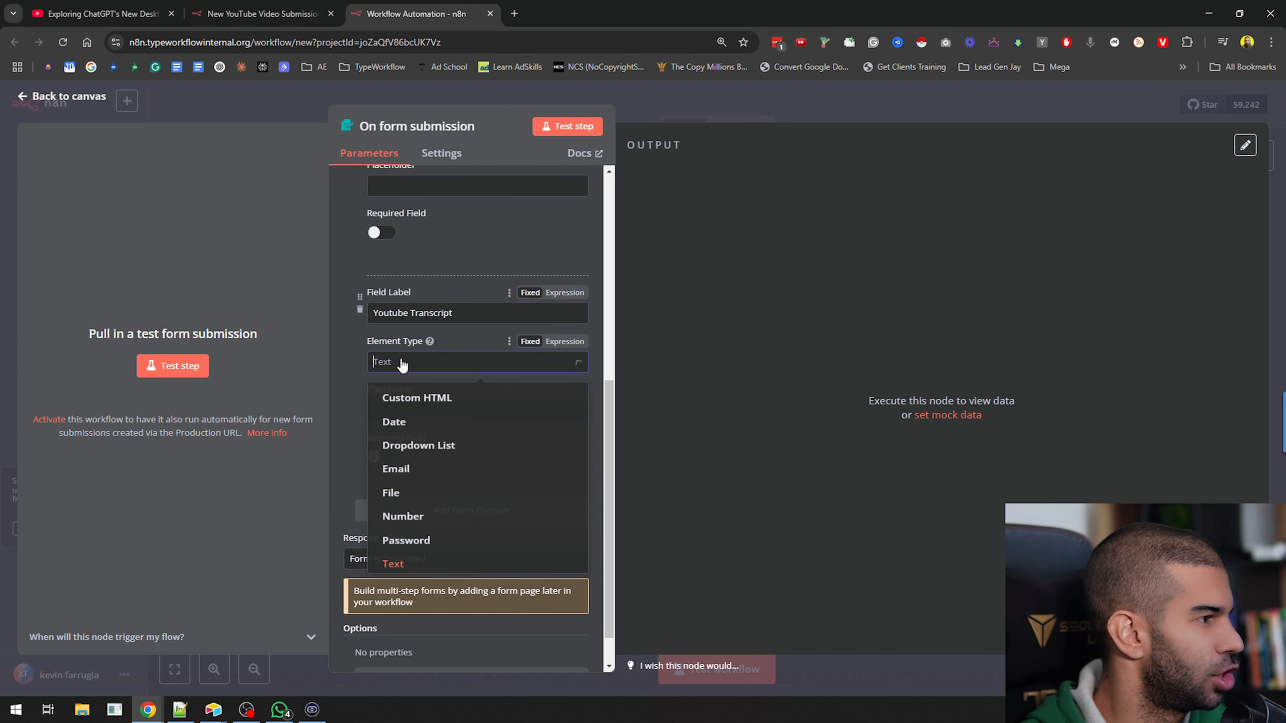
scroll(438, 507, "down", 2)
left_click(405, 566)
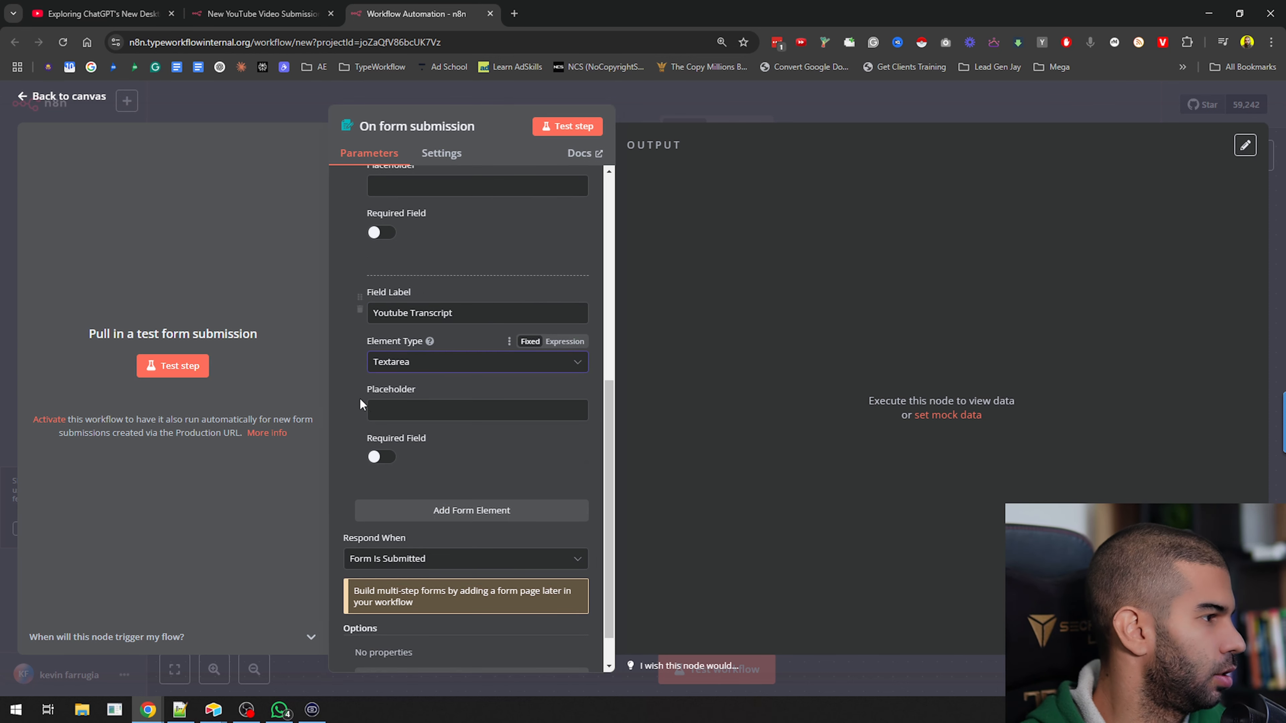
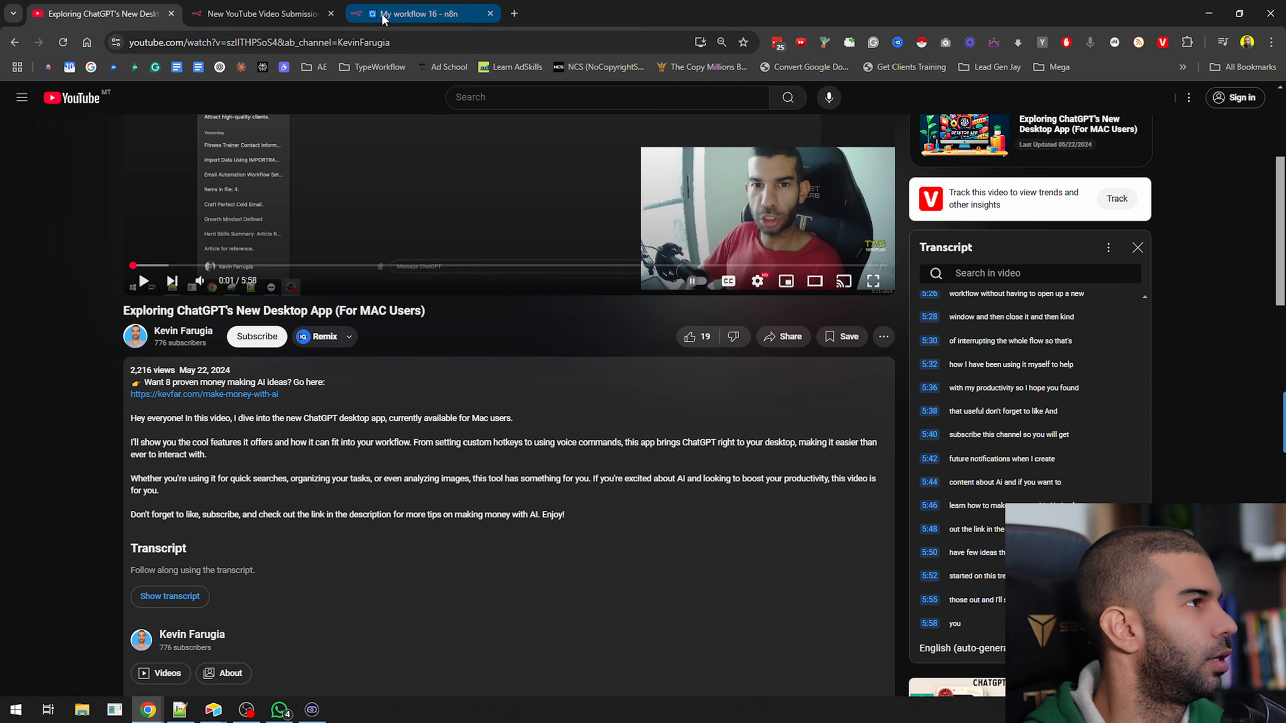
Return to My workflow 16 and reposition the On form submission node to free up canvas space after it
left_click(281, 11)
left_click(402, 6)
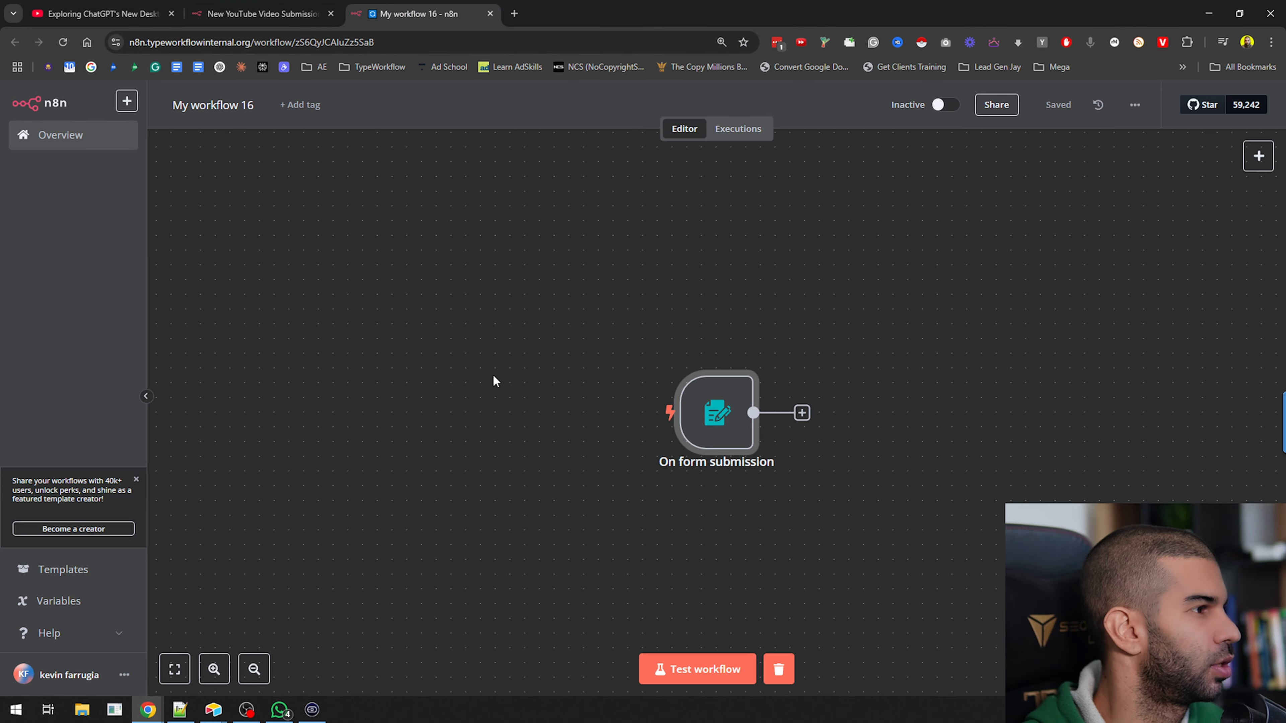
left_click_drag(684, 415, 497, 357)
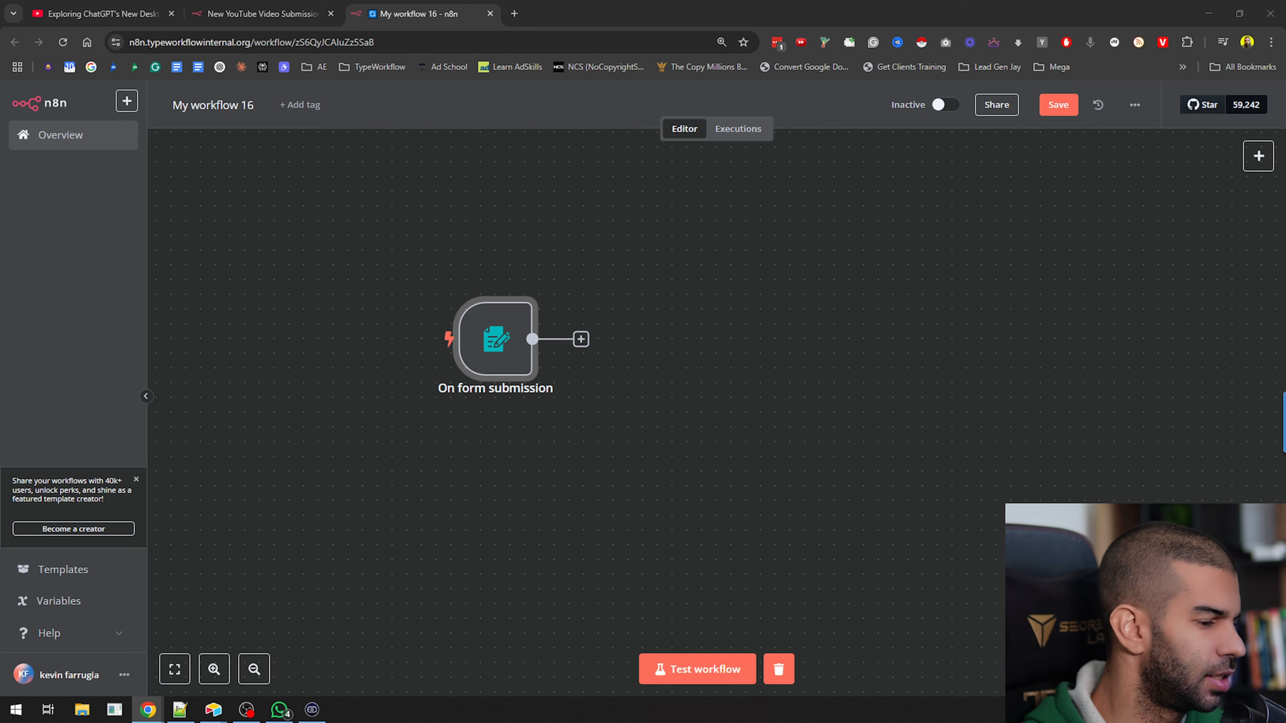
scroll(557, 507, "down", 3)
scroll(749, 410, "up", 2)
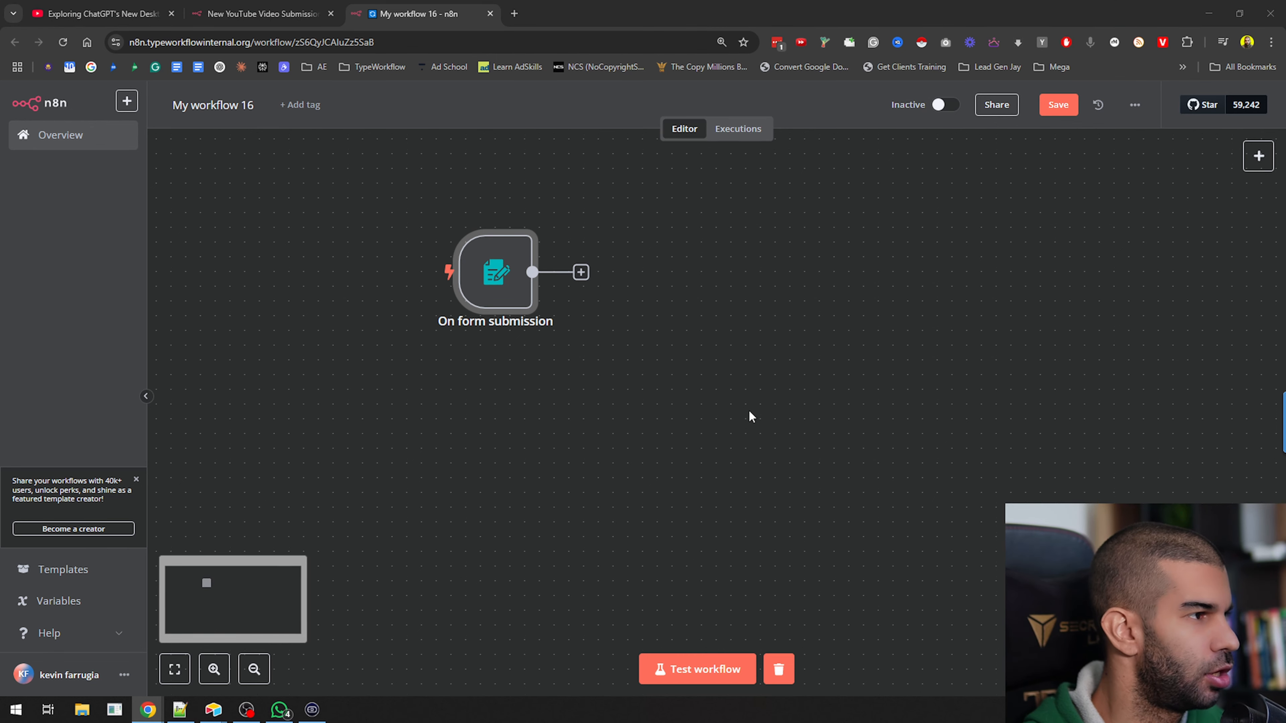
scroll(709, 395, "down", 1)
left_click_drag(824, 432, 706, 450)
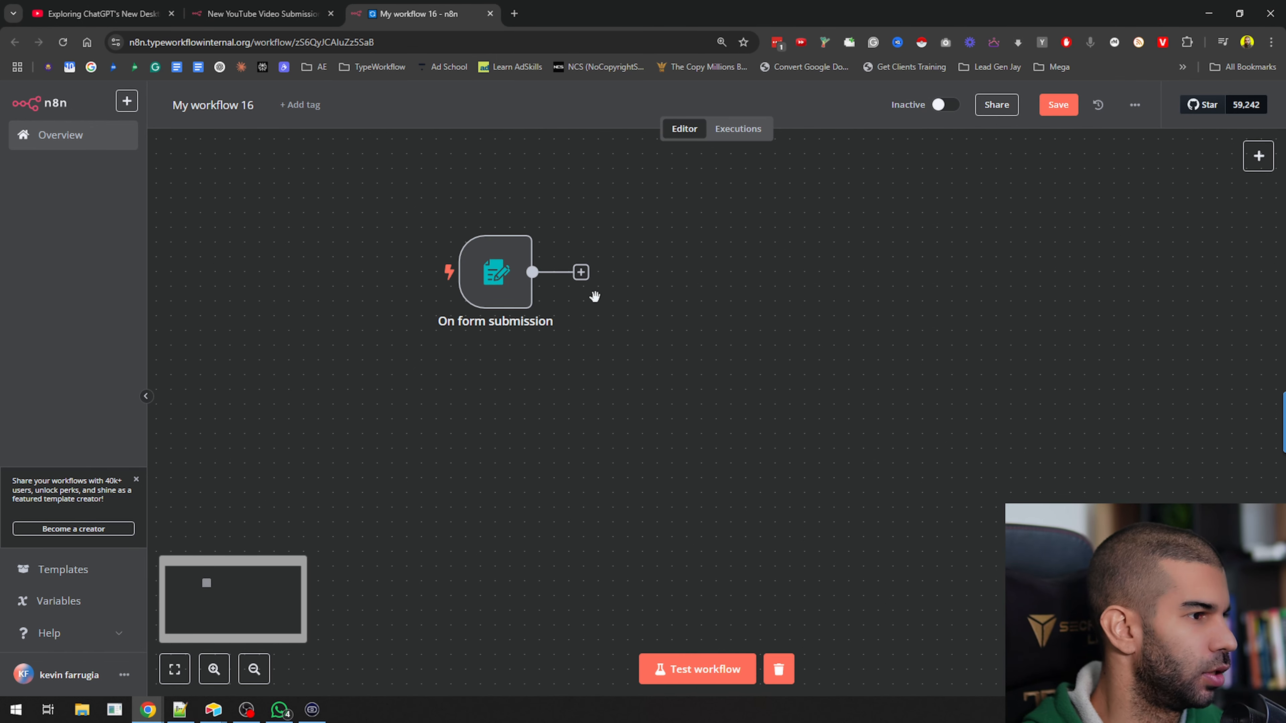
Add an AI Agent node connected after the On form submission trigger, keeping its default parameters
left_click(581, 272)
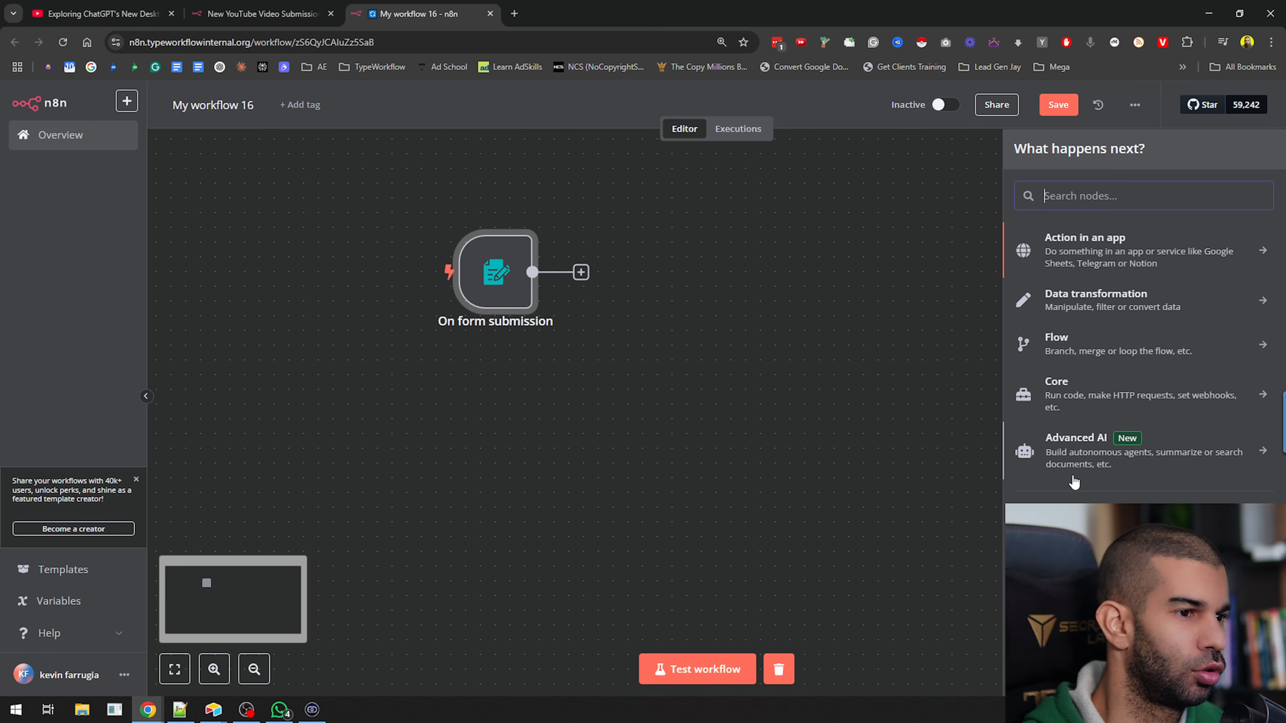
left_click(1049, 428)
left_click(1114, 345)
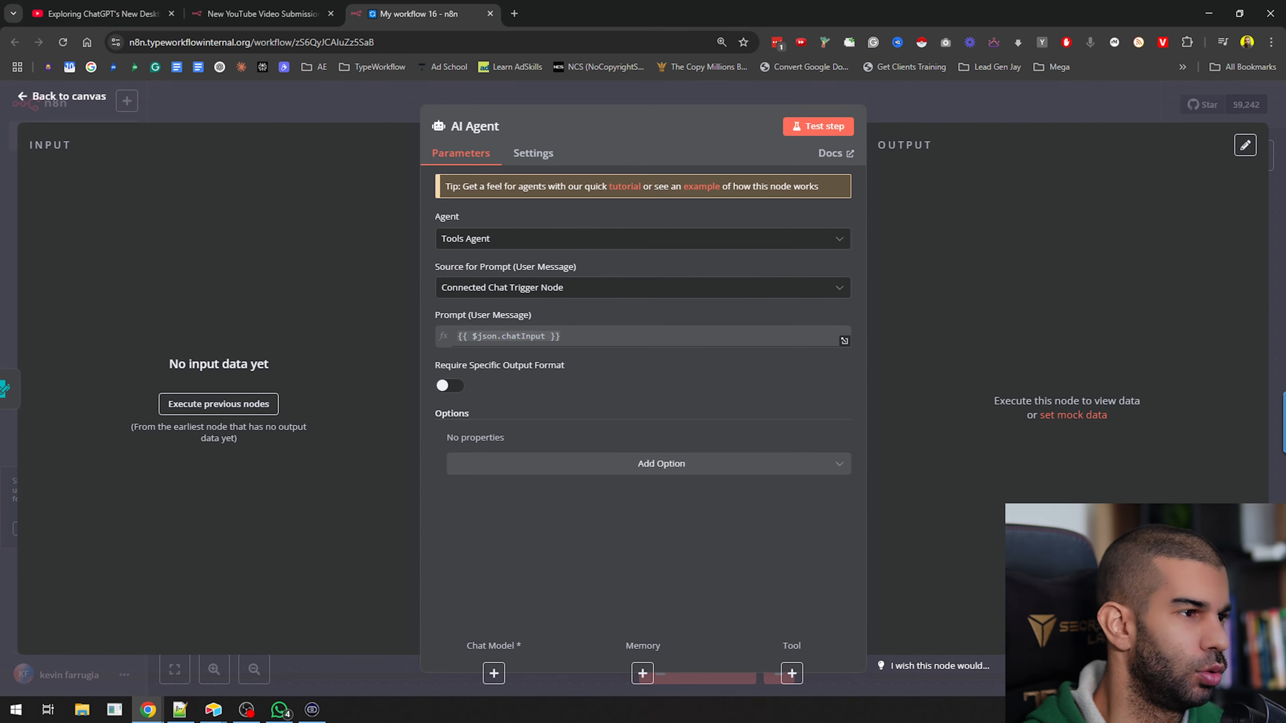
left_click(967, 118)
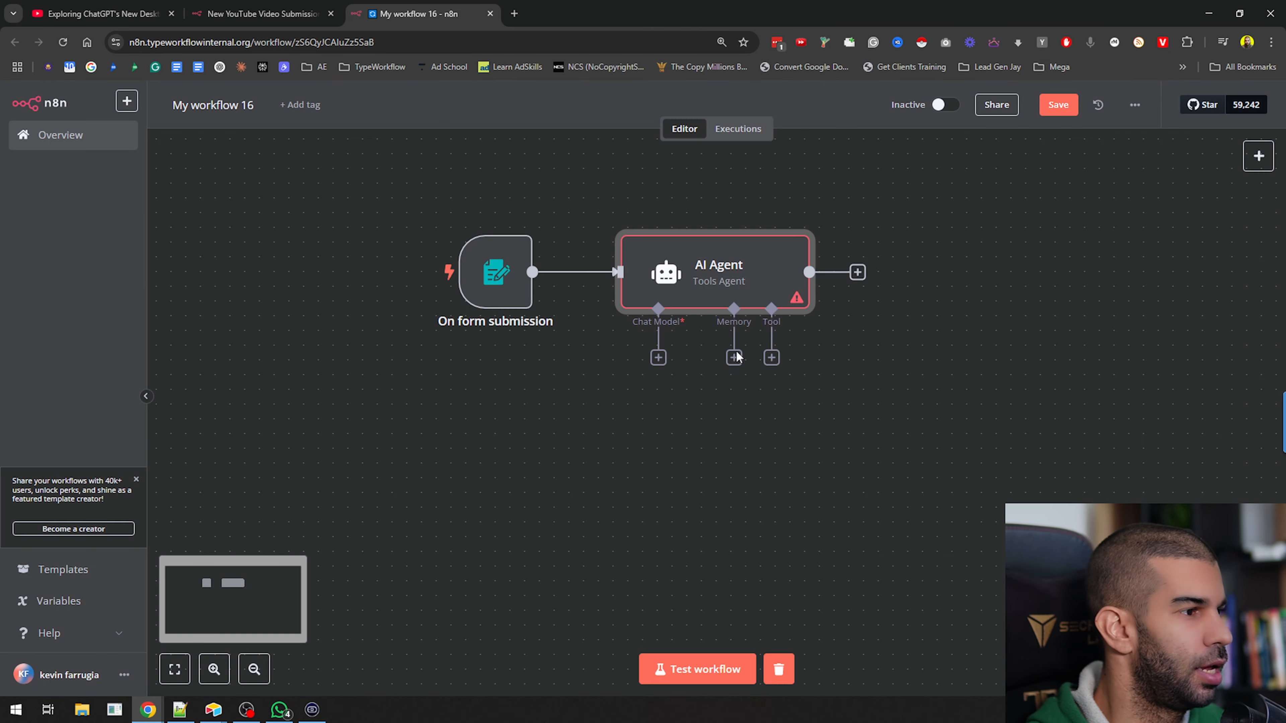
Attach an OpenRouter Chat Model to the AI Agent and set its model to meta-llama/llama-3.3-70b-instruct:free
left_click(658, 359)
type("openrou")
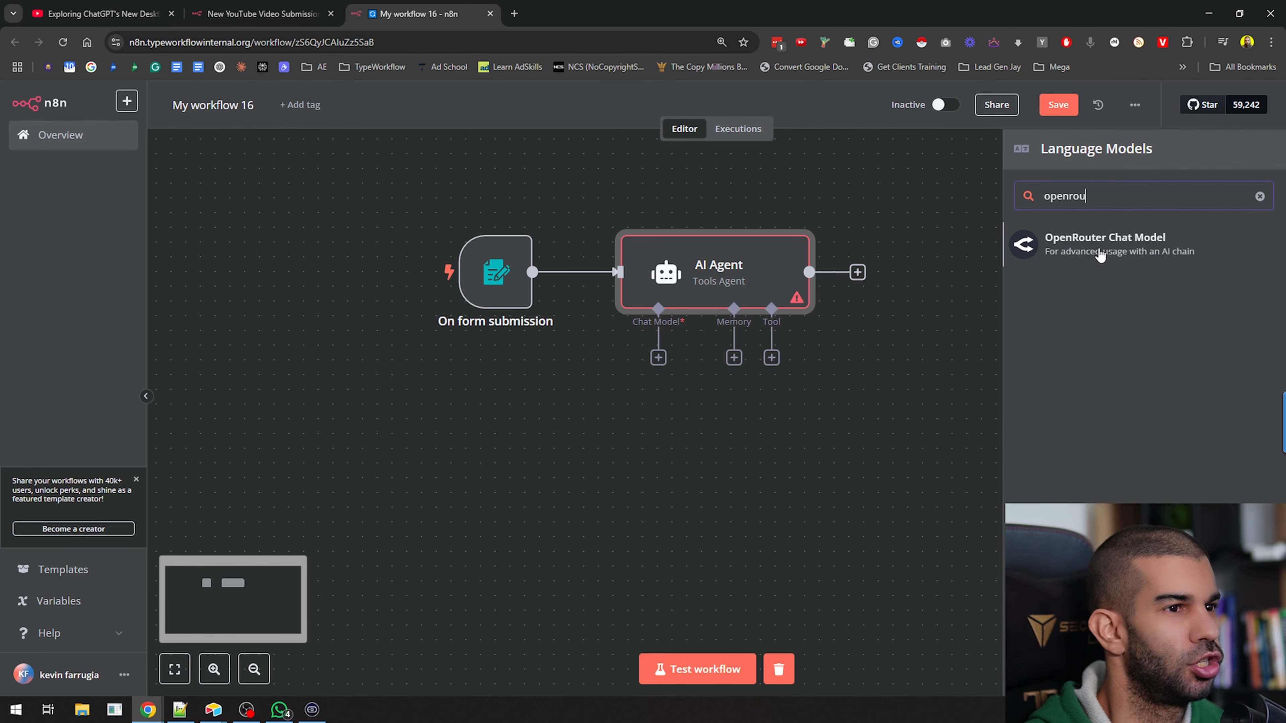
left_click(1102, 251)
left_click(543, 248)
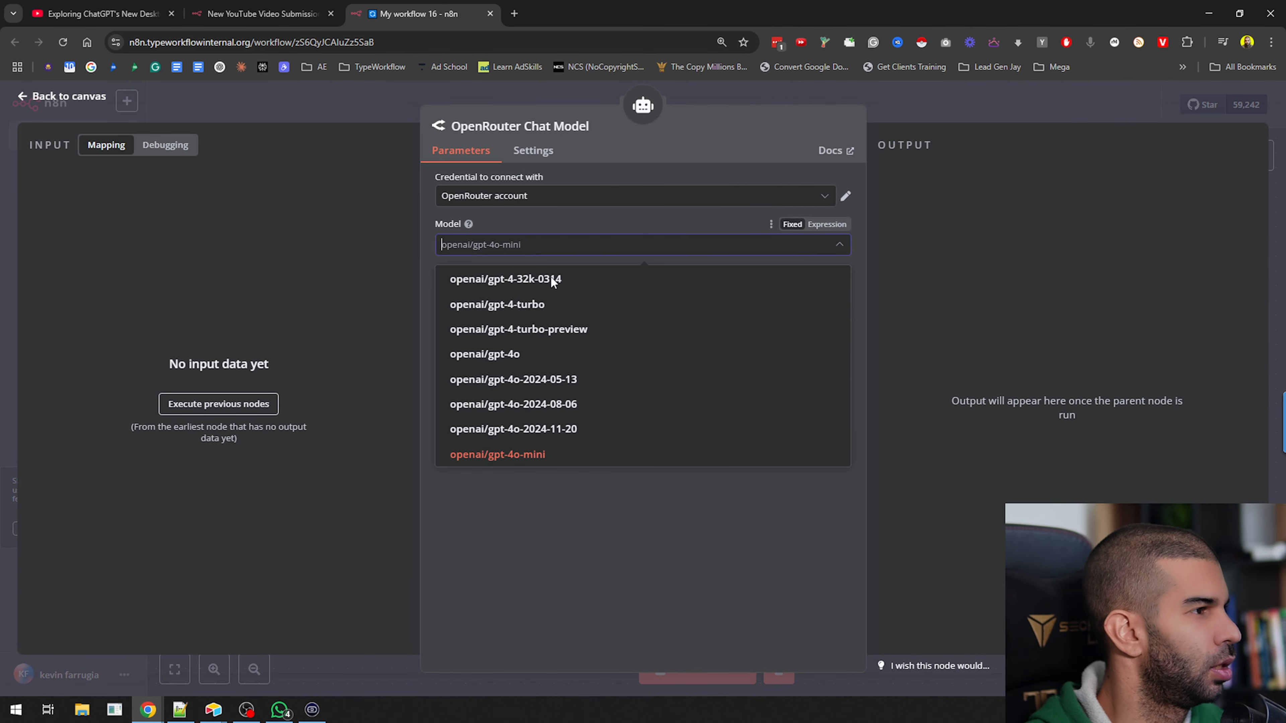
scroll(588, 333, "up", 3)
type("free")
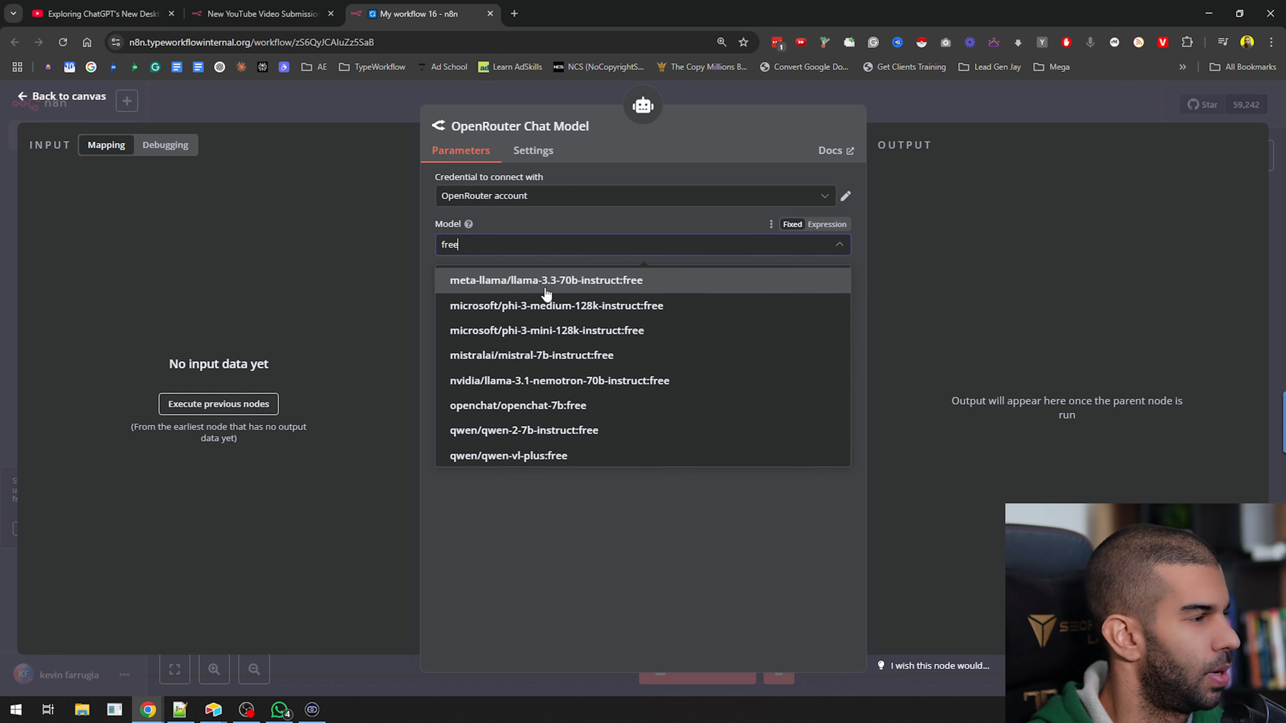
left_click(571, 285)
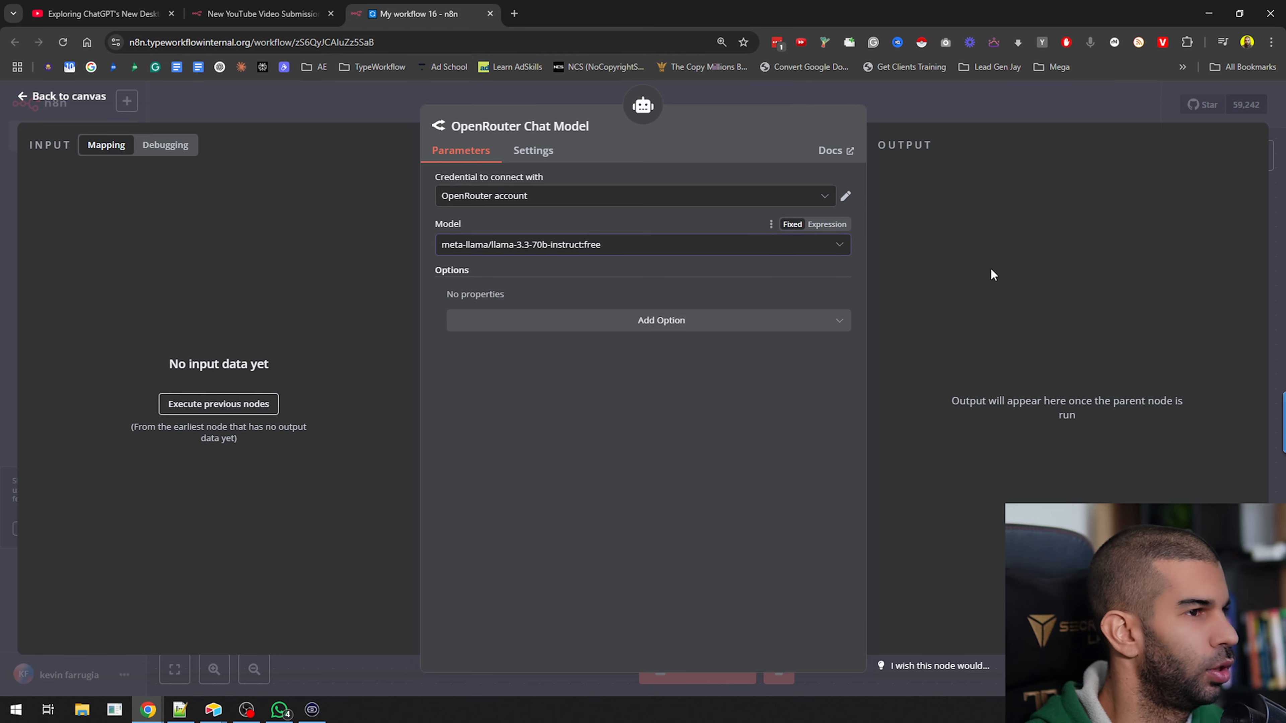
left_click(926, 114)
Move the OpenRouter Chat Model node well below and to the right of the AI Agent
left_click_drag(669, 454, 961, 610)
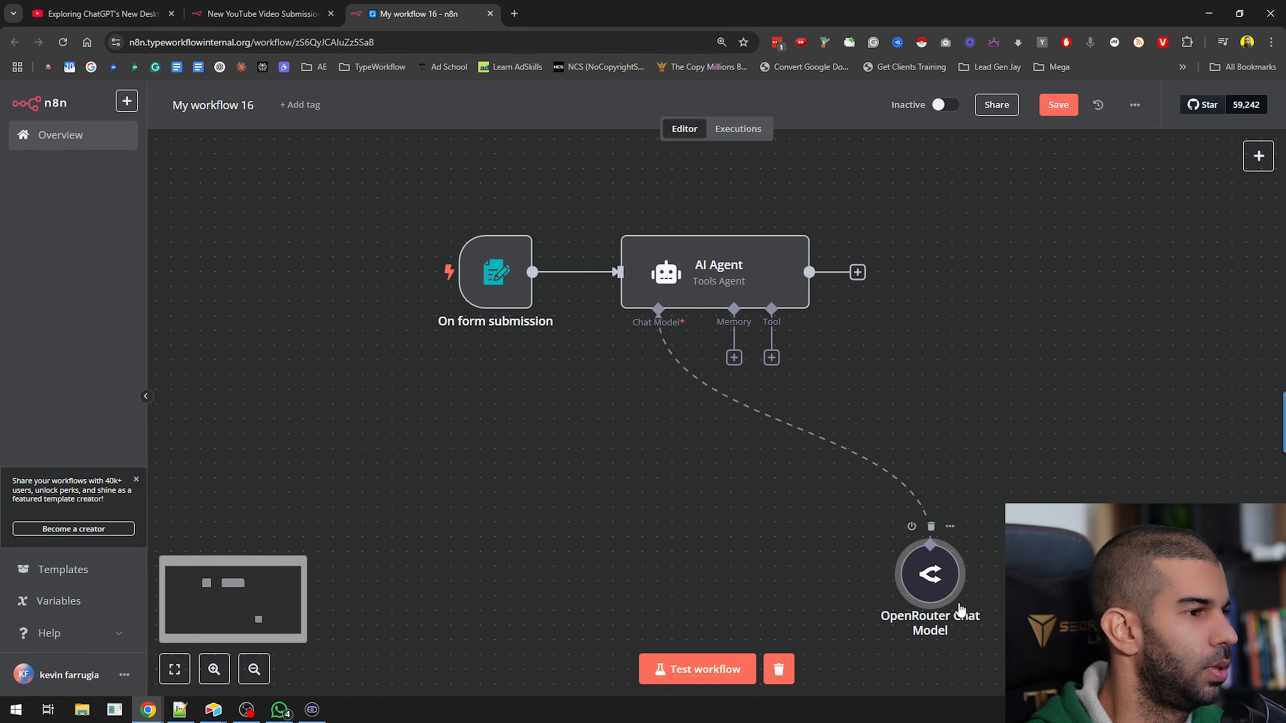
scroll(931, 450, "down", 3)
left_click_drag(1065, 432, 780, 393)
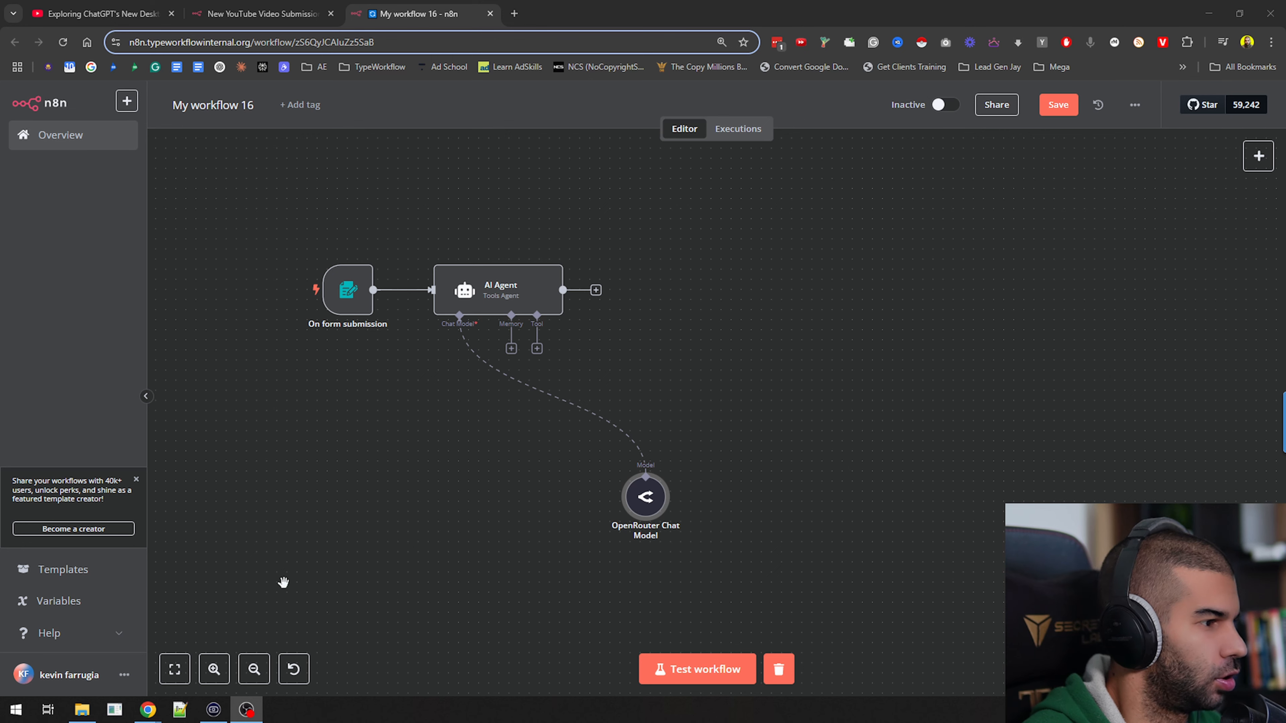
key("super+Tab")
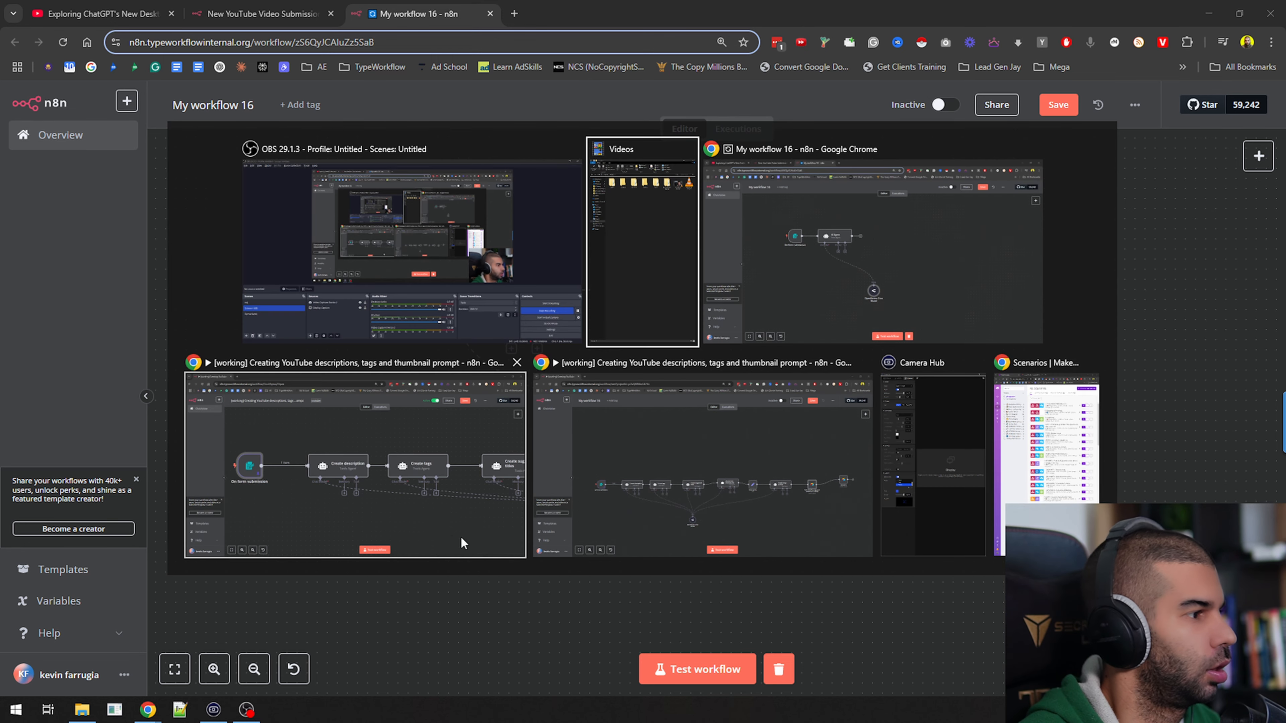
key("Escape")
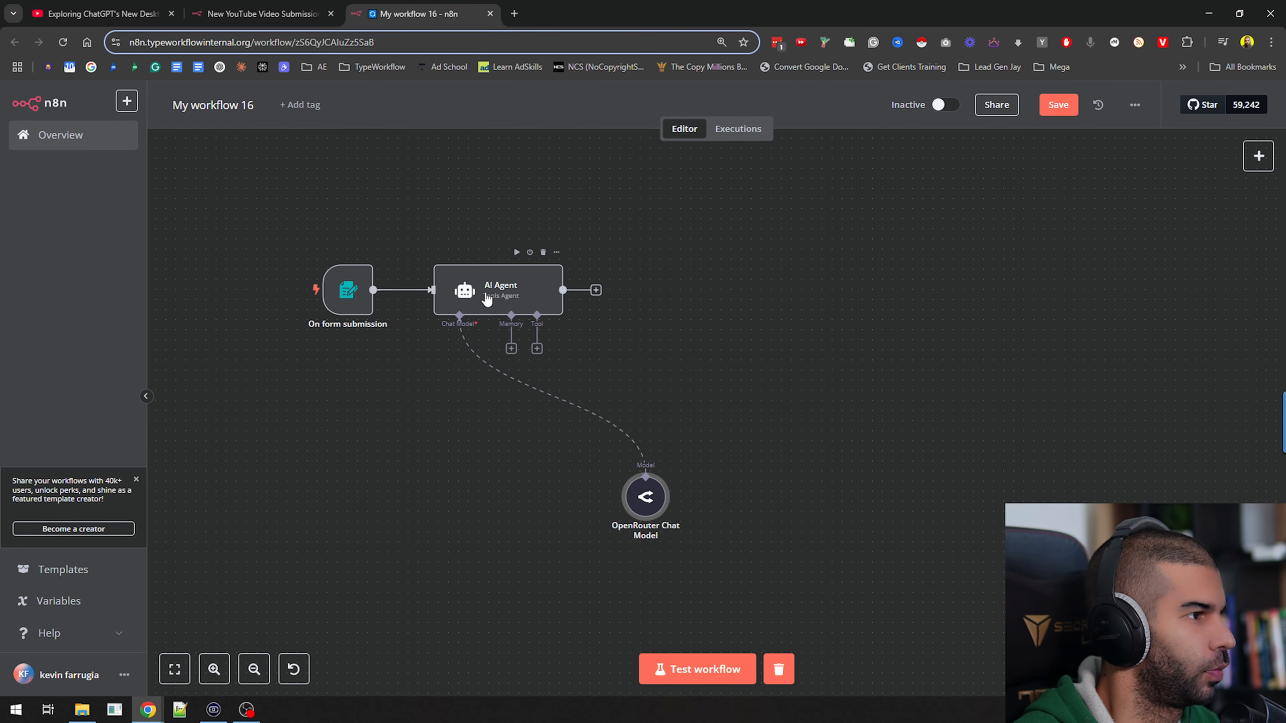
Rename the AI Agent node to "Create description"
double_click(462, 289)
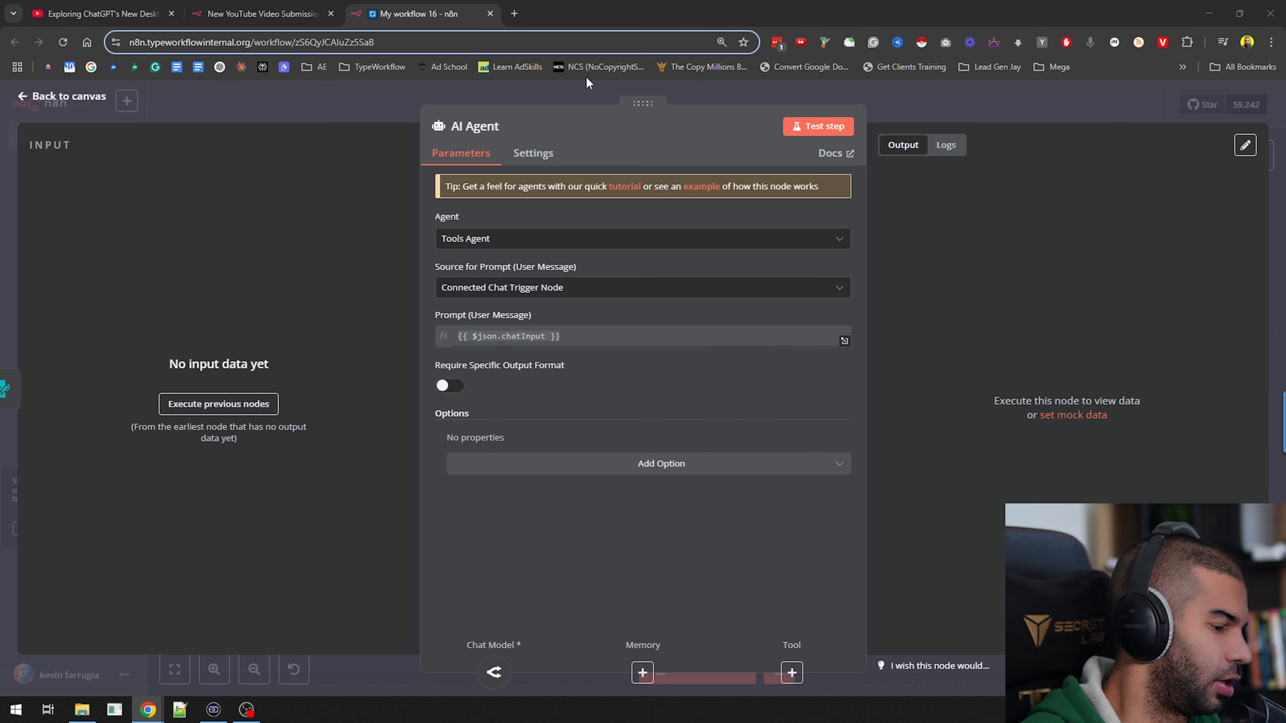
left_click(475, 126)
type("C")
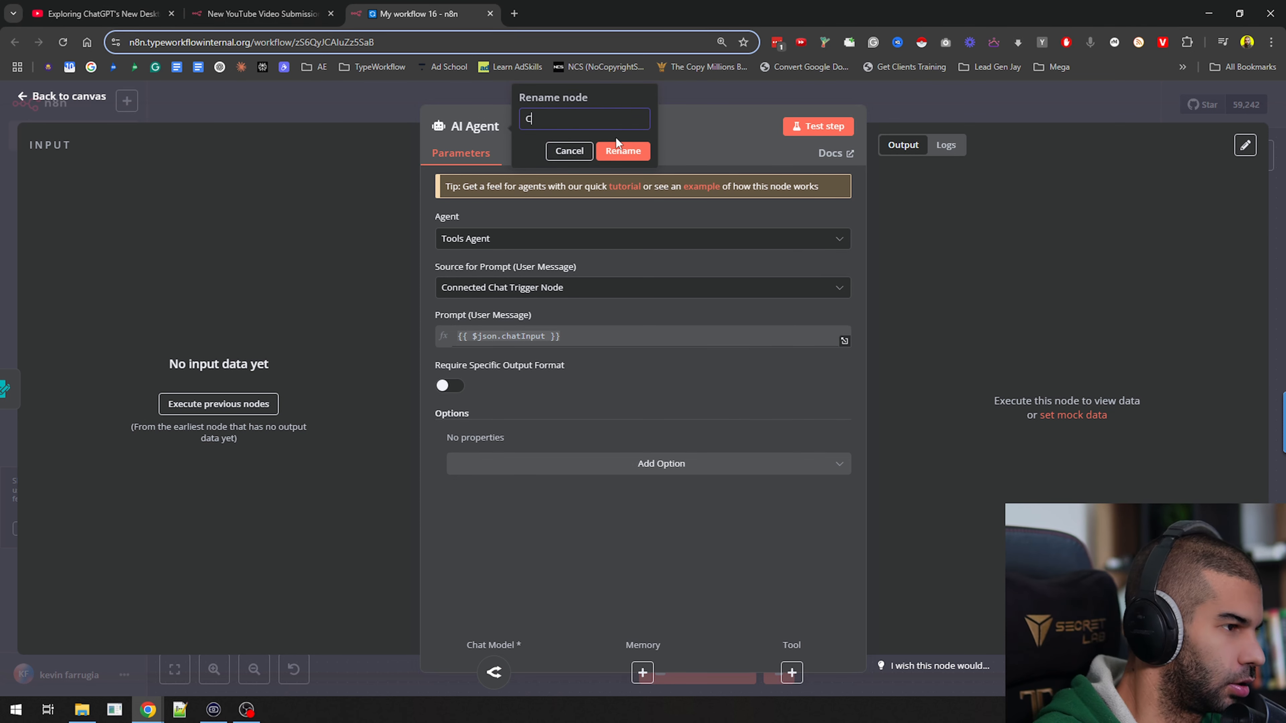
type("reate descriptio")
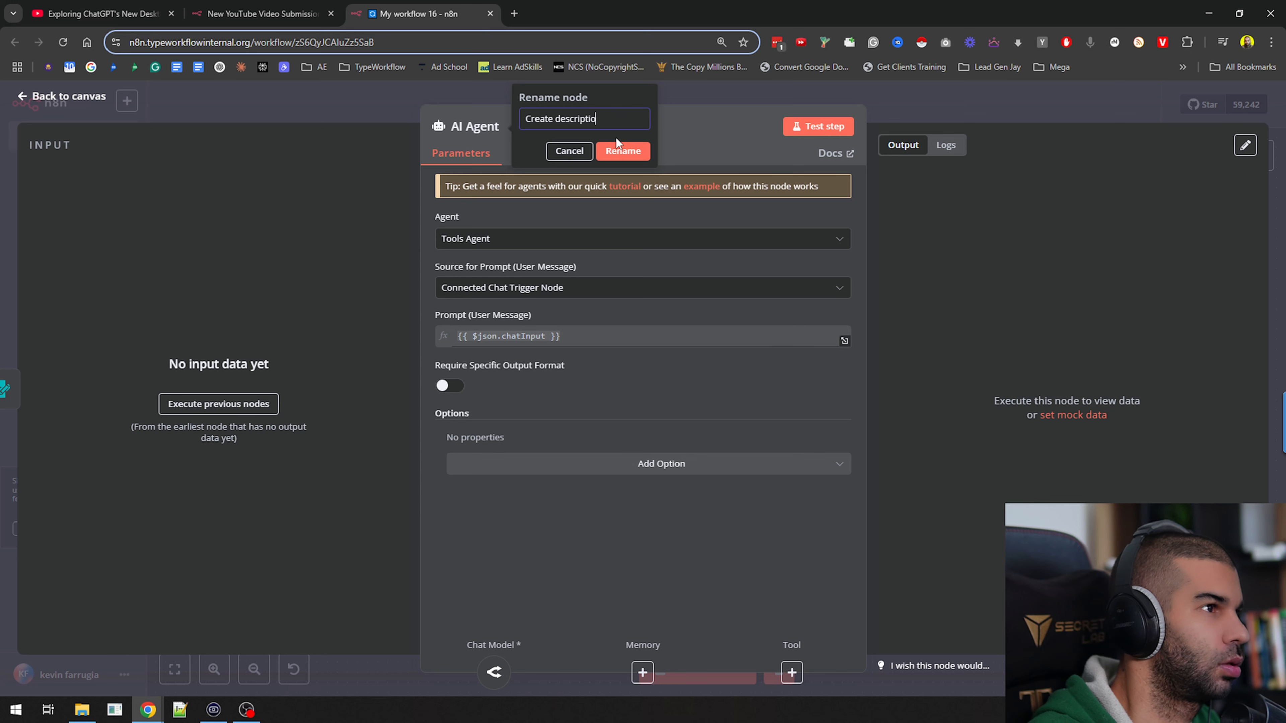
type("n")
key("Return")
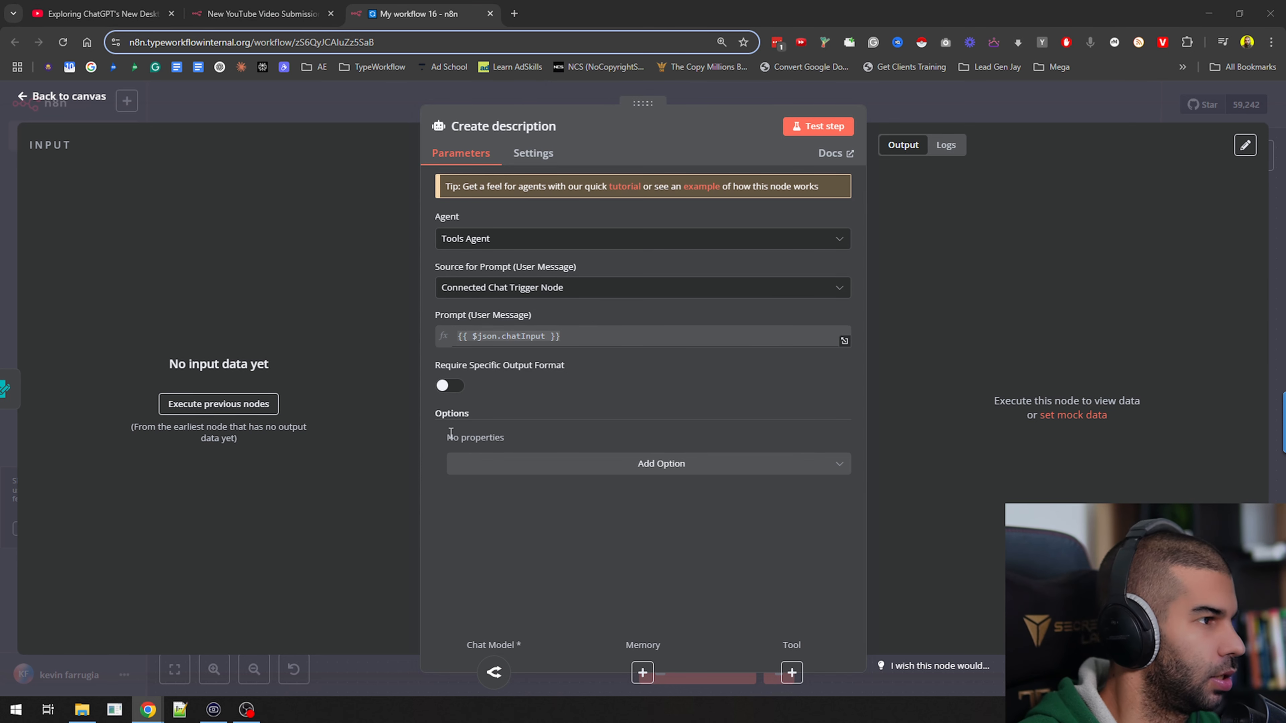
Set the prompt source to Define below and paste an expression prompt summarizing the YouTube Transcript in first person, starting with "In this video, I'll show you..."
left_click(517, 287)
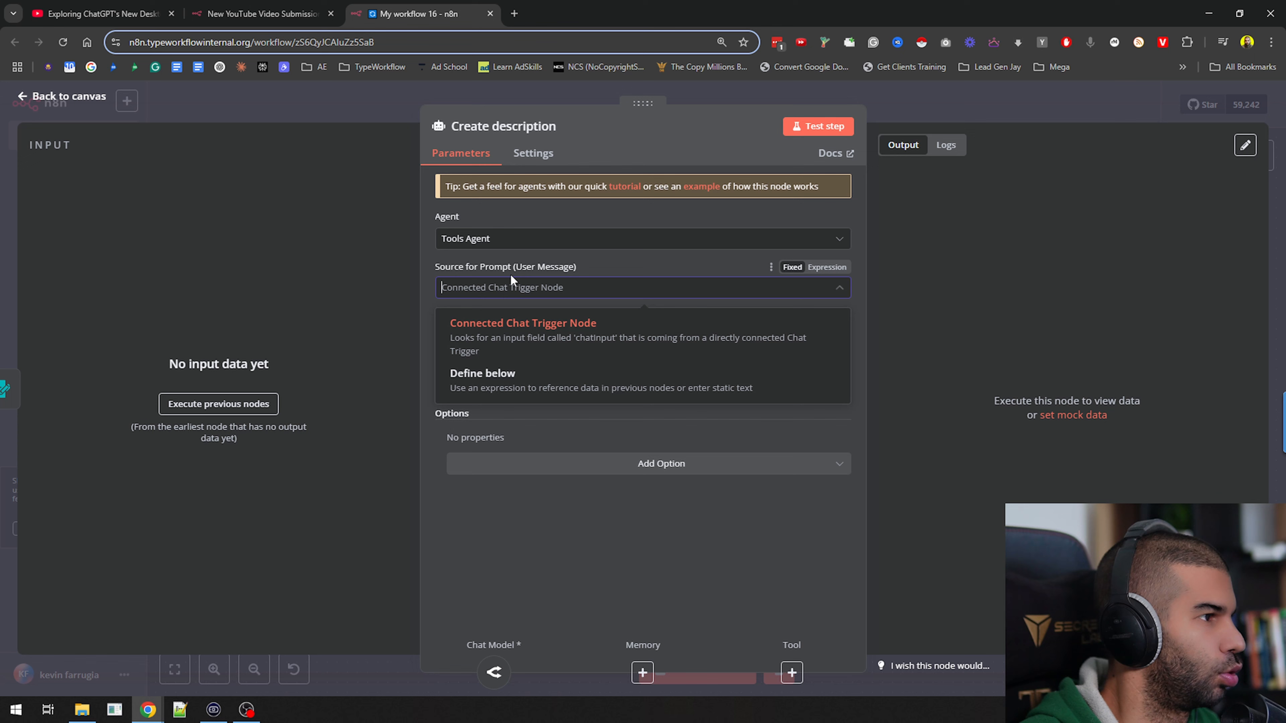
left_click(497, 373)
left_click(835, 336)
left_click(827, 315)
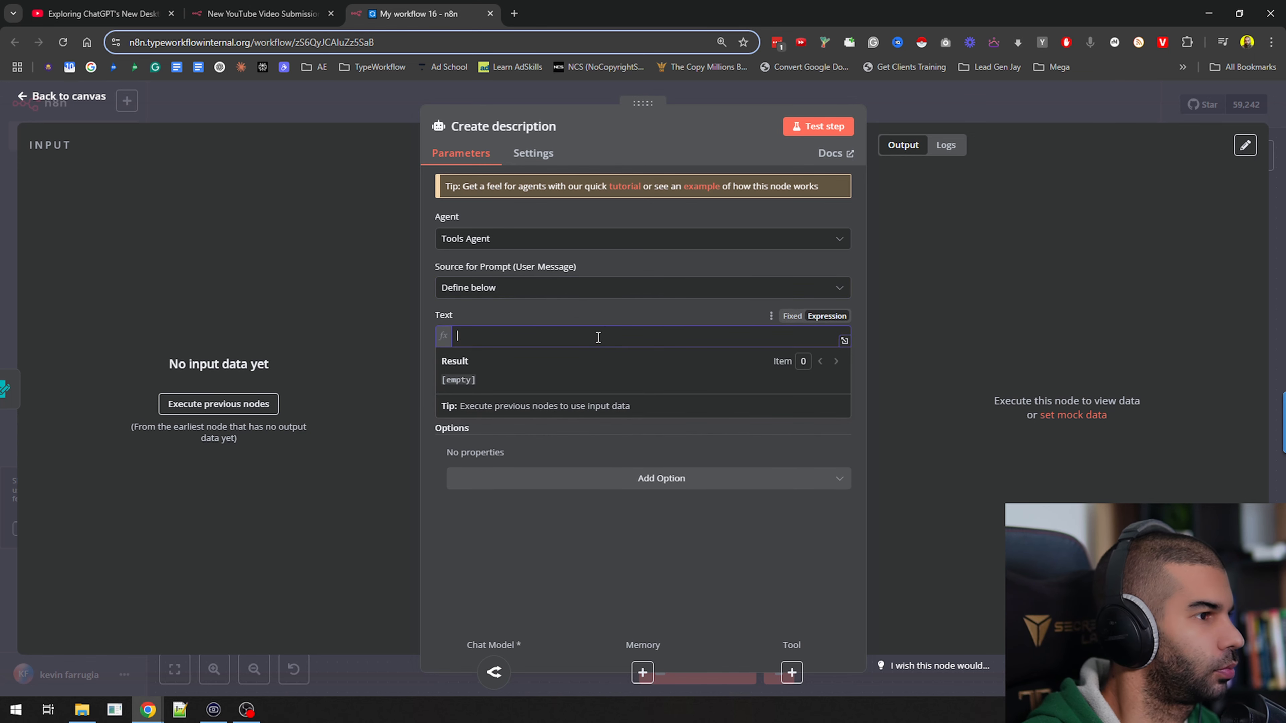
key("ctrl+v")
scroll(643, 365, "up", 5)
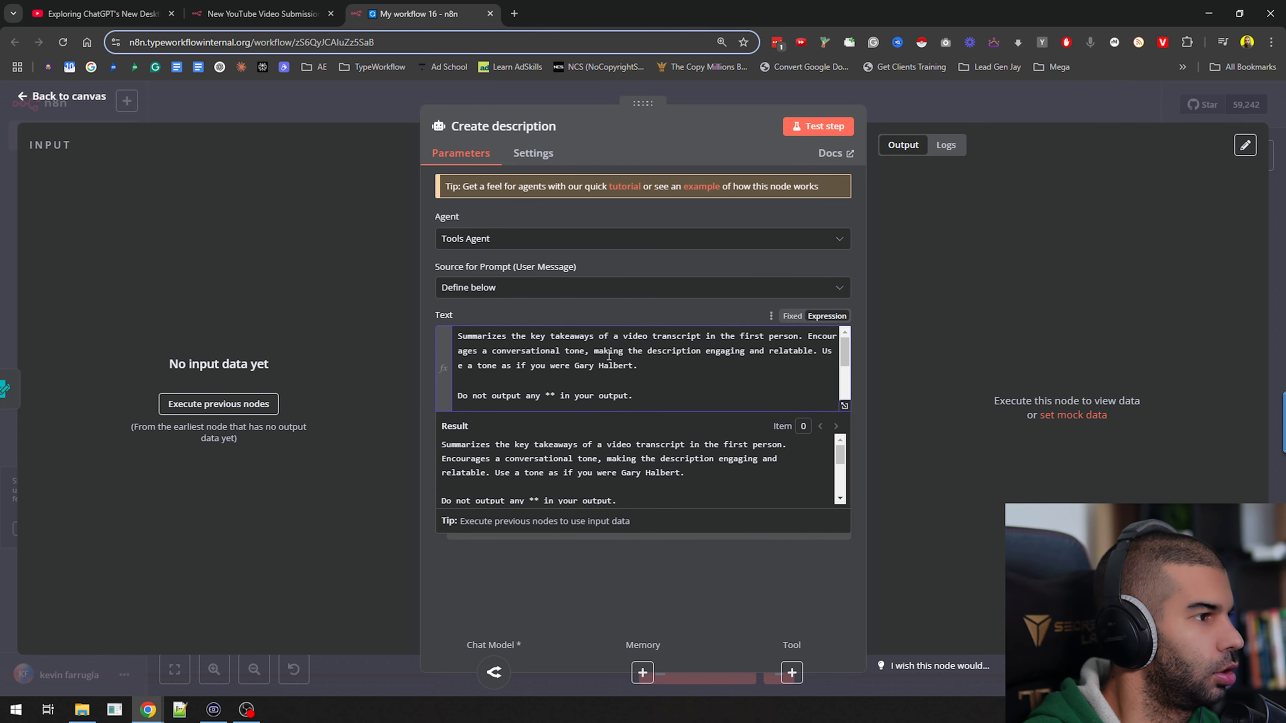
left_click(844, 406)
left_click_drag(370, 199, 424, 226)
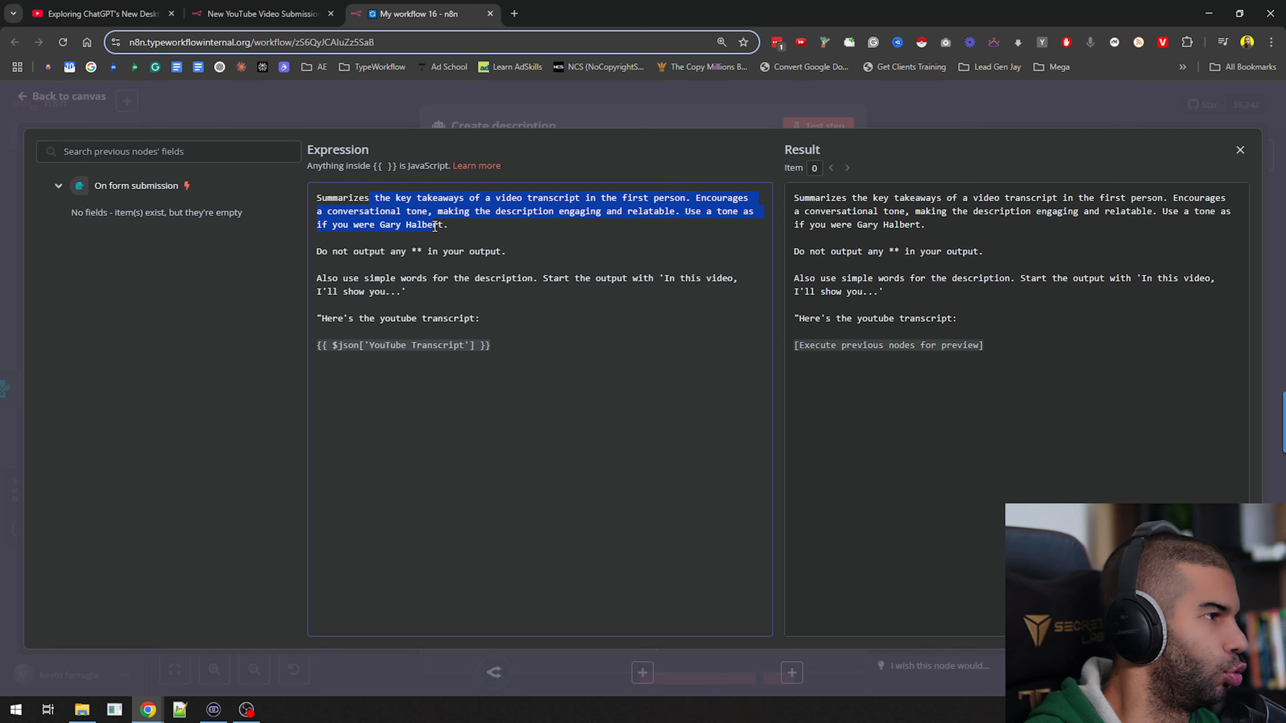
left_click_drag(434, 227, 420, 325)
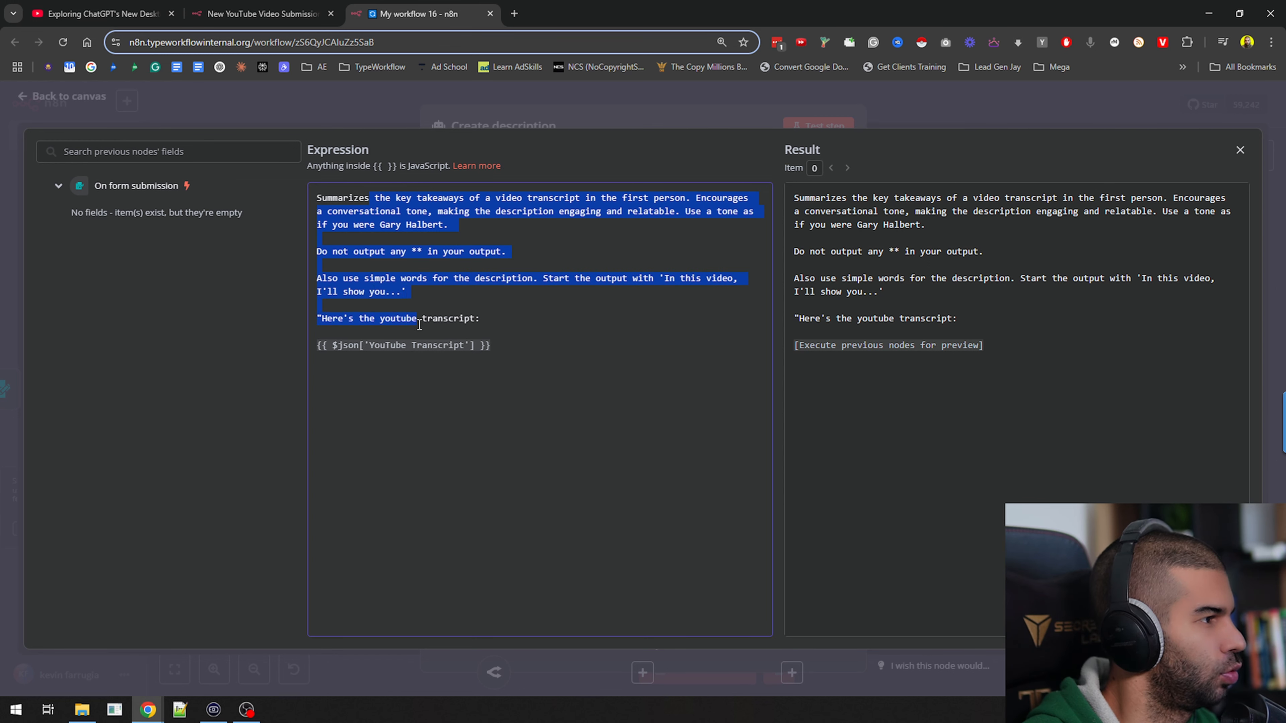
left_click(537, 345)
left_click(629, 106)
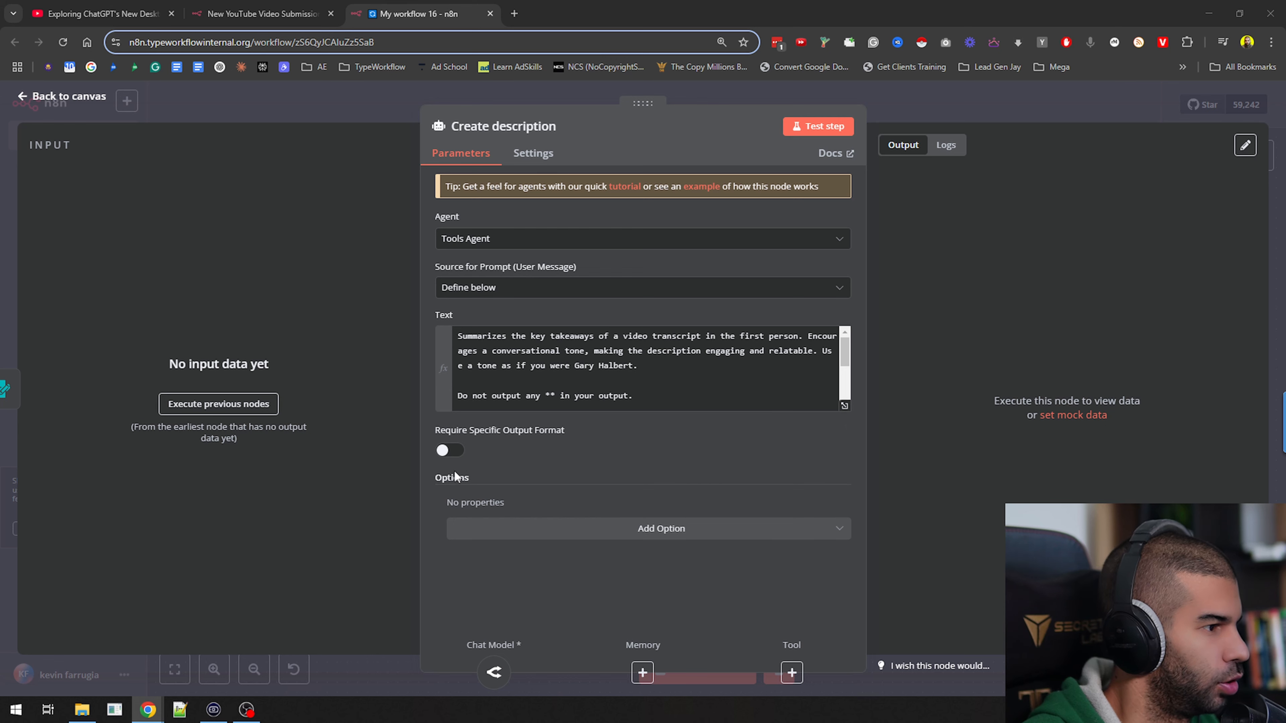
Add a System Message option and replace its default text with the pasted YouTube assistant instruction for creating the best video description
left_click(541, 531)
left_click(554, 571)
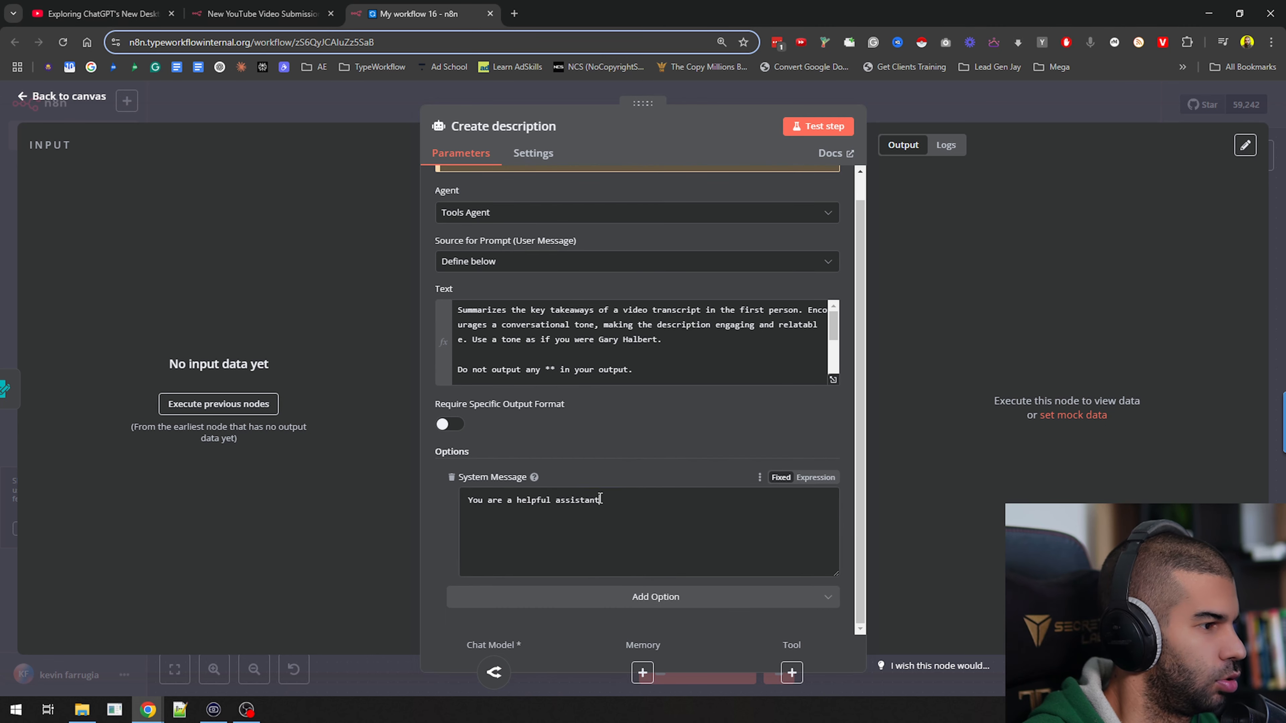
key("ctrl+a")
type("You are a helpful YouTube assistant that creates in the voice of a youtube creator to help create the best description for his video.")
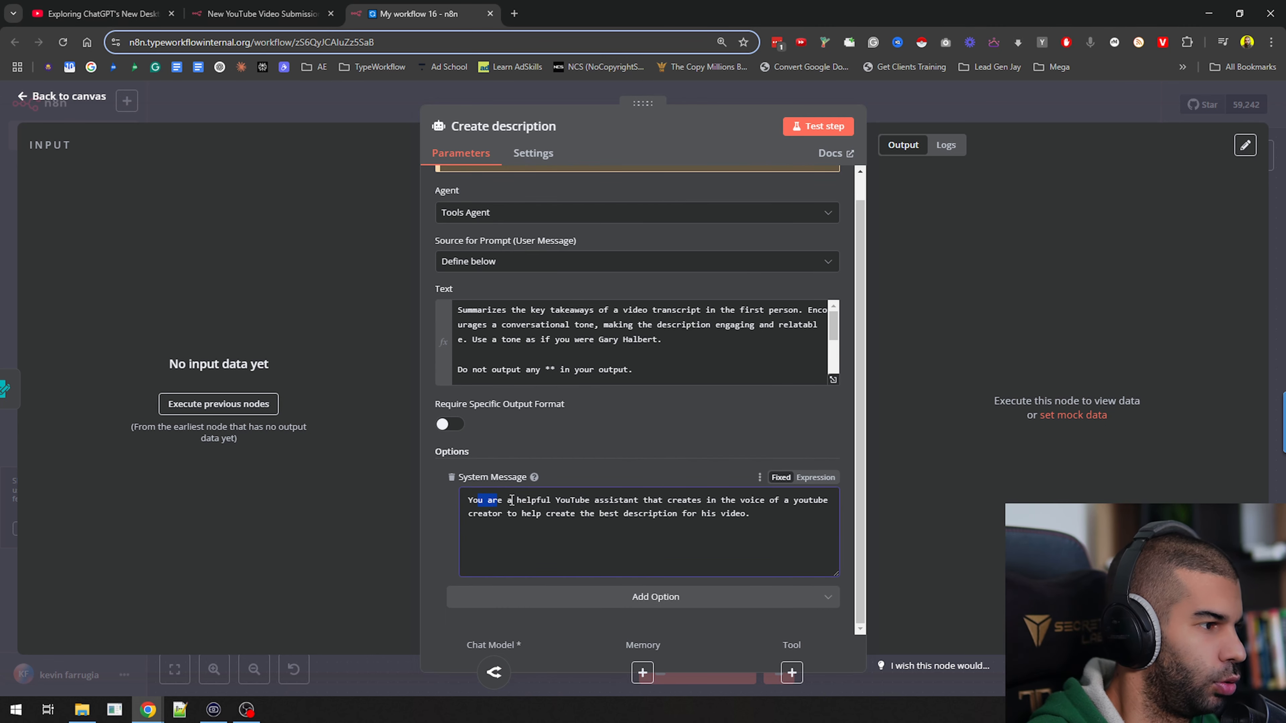
left_click_drag(511, 501, 726, 522)
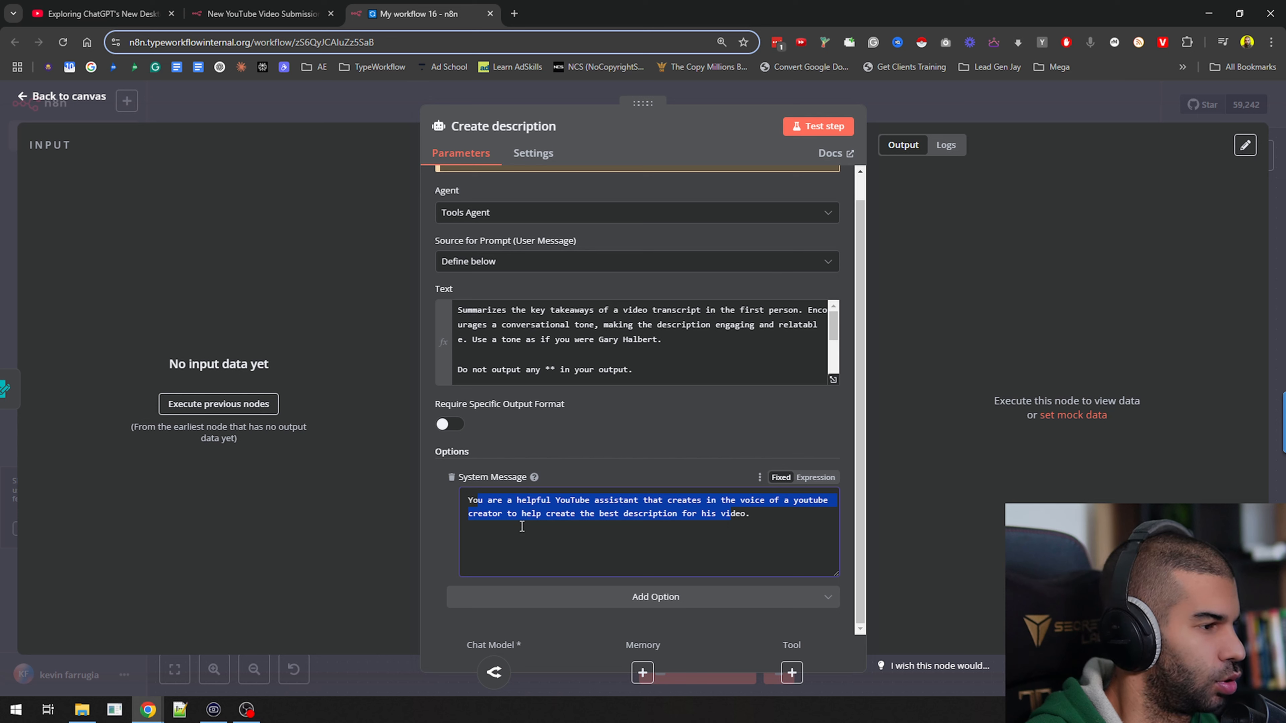
Reword the system message to "You are a helpful YouTube assistant that creates the best youtube descriptions" and return to the canvas
left_click(709, 503)
type("descriptions")
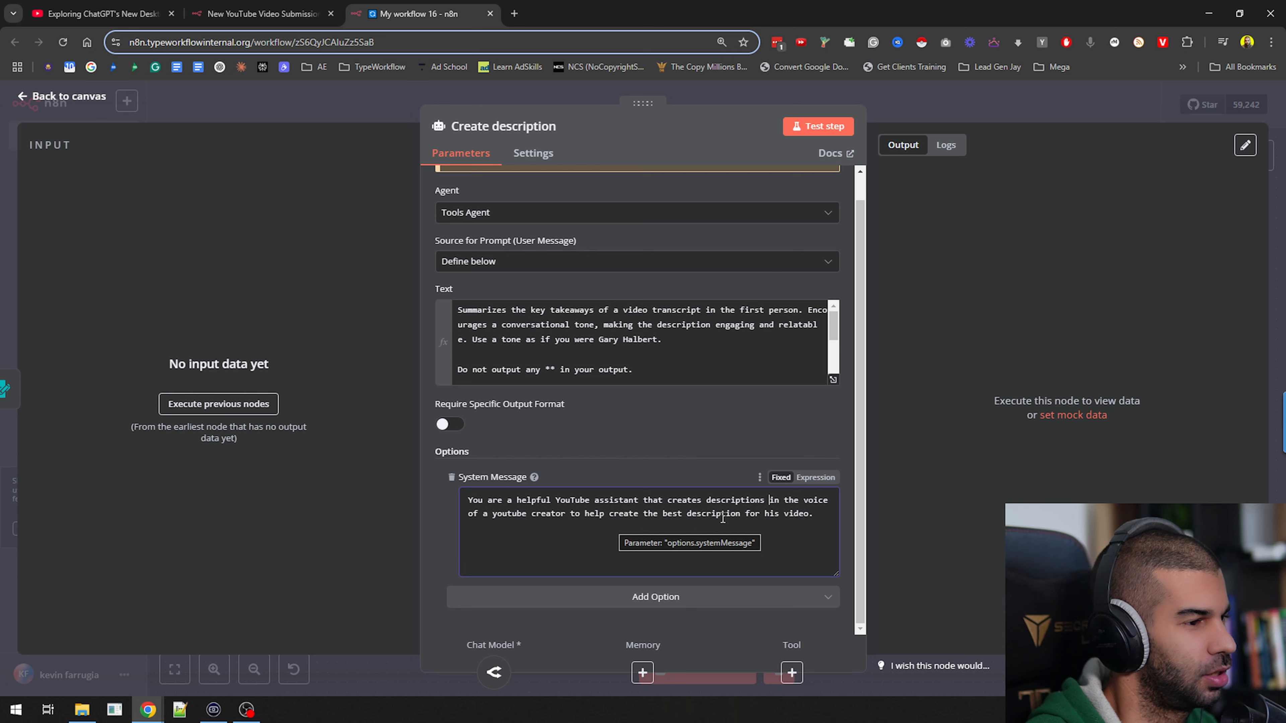
type("the best yo")
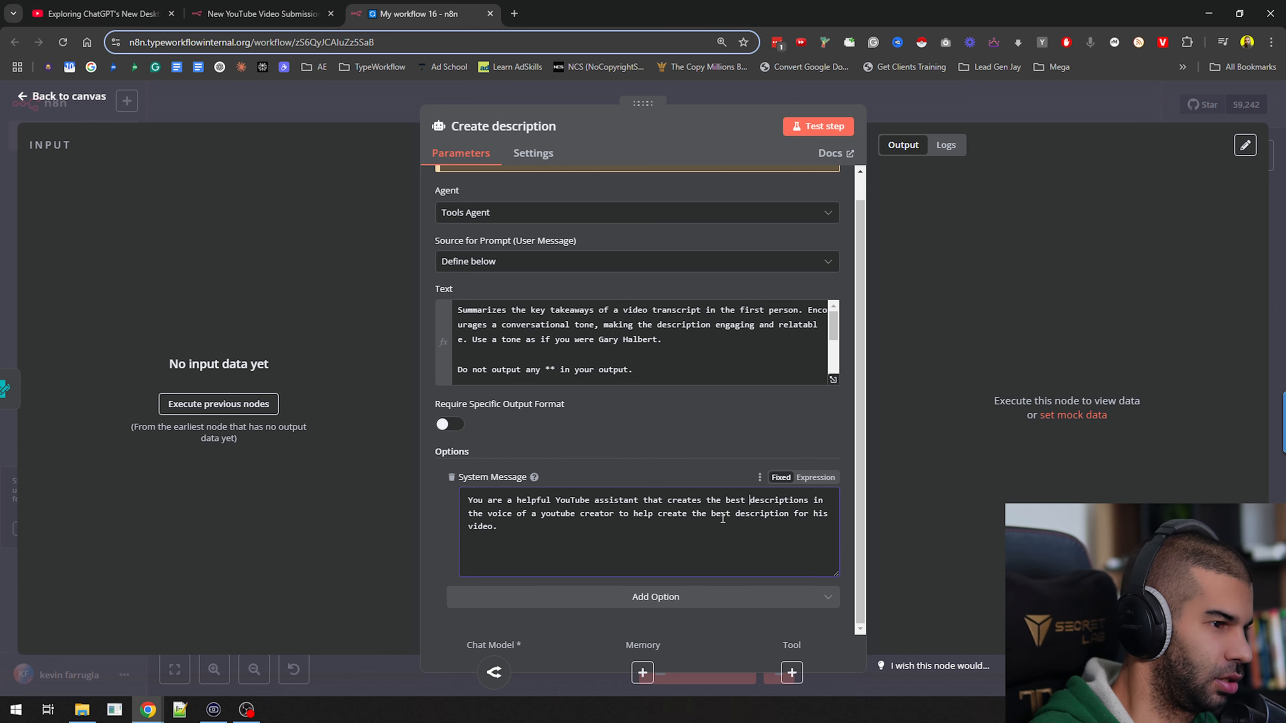
type("utube")
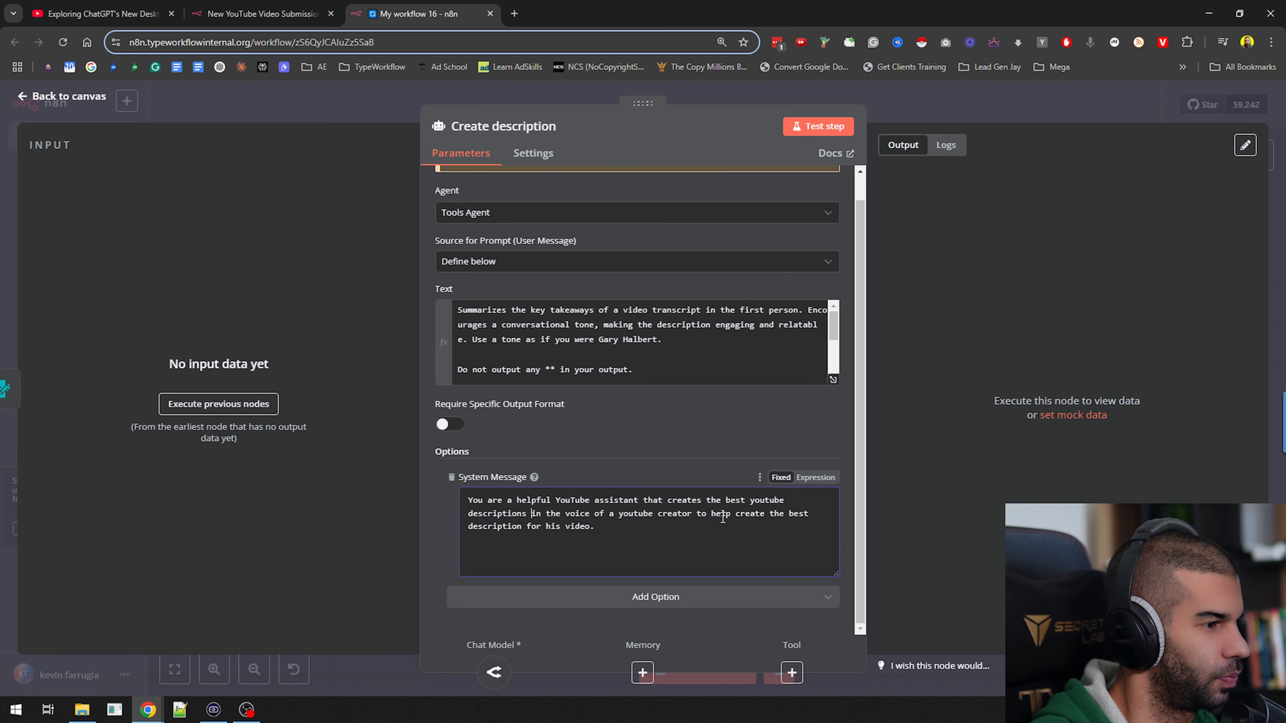
key("ctrl+shift+End")
key("BackSpace")
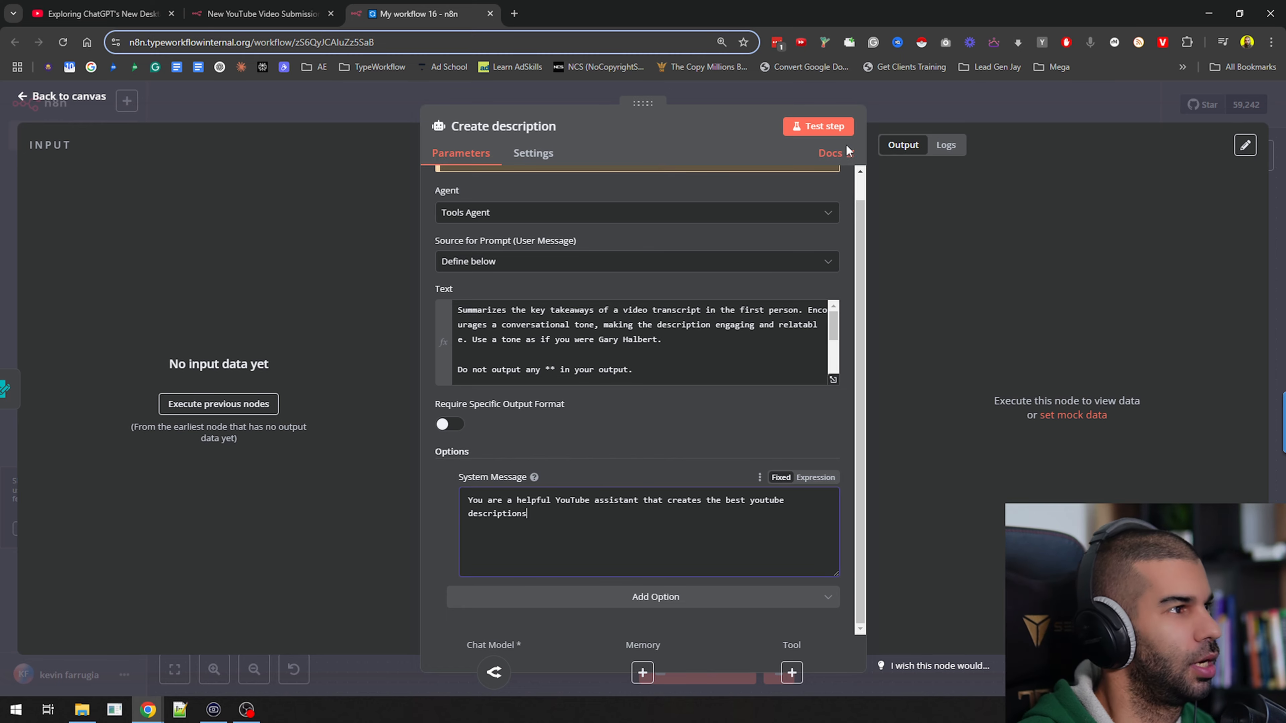
left_click(876, 99)
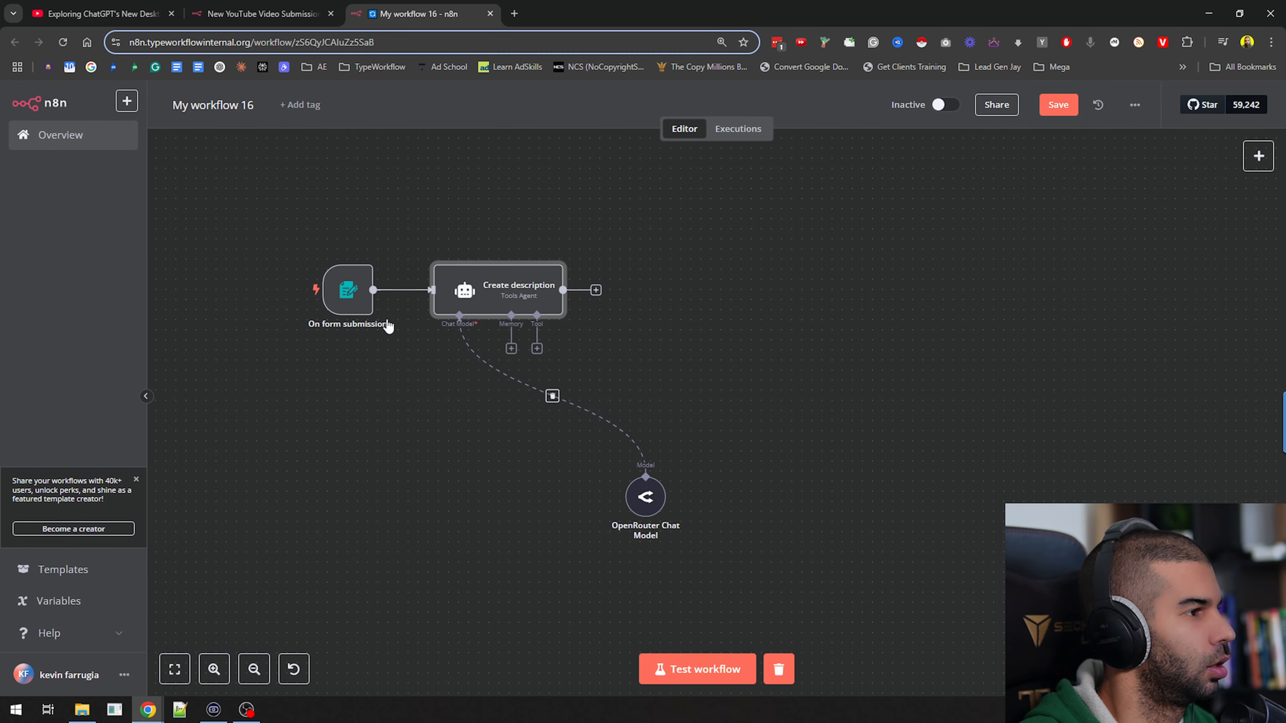
Start a test run of the workflow and stop it before submitting the form
left_click(700, 670)
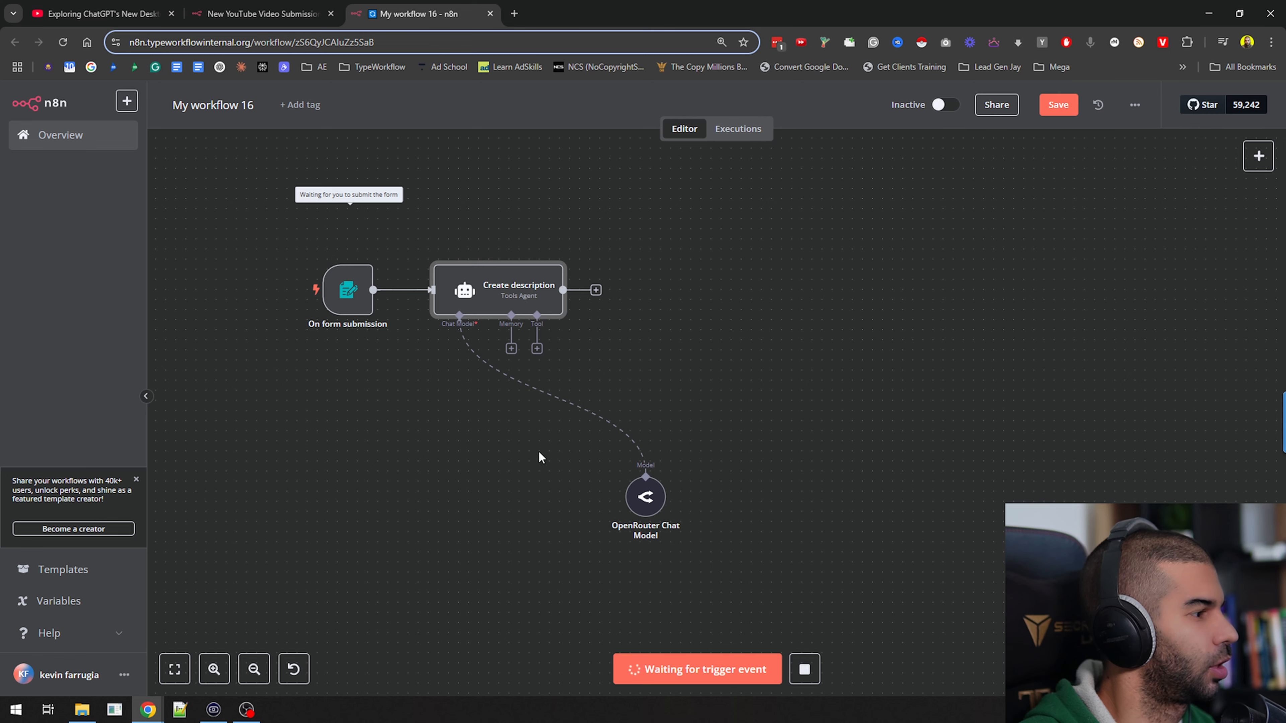
left_click(804, 669)
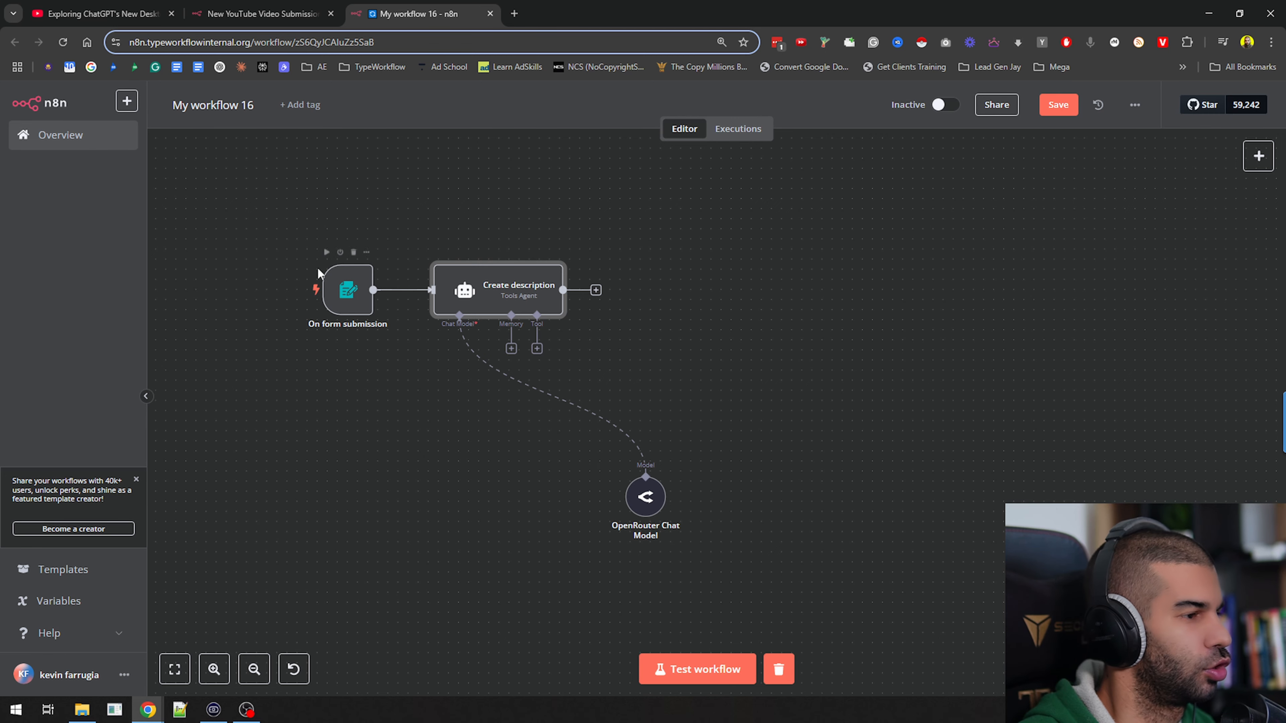
Save the workflow, check its list of past executions and return to the editor
double_click(345, 289)
left_click(736, 106)
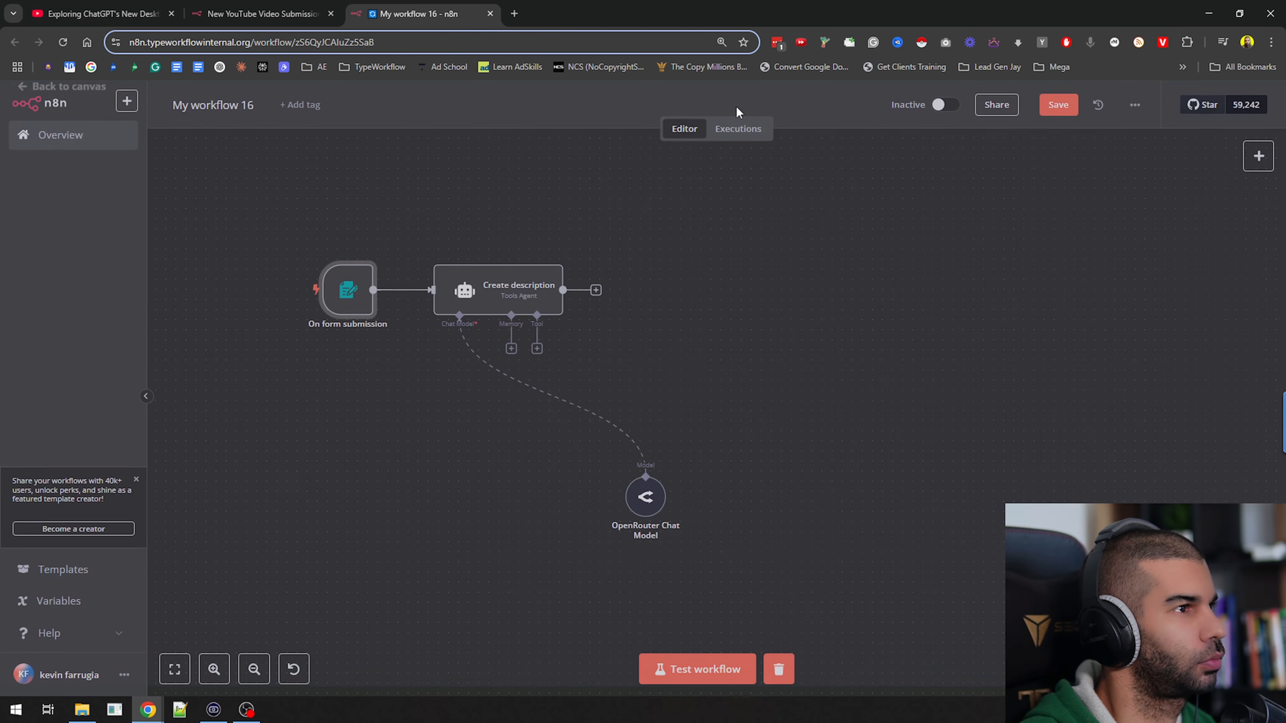
left_click(734, 215)
key("ctrl+s")
left_click(739, 130)
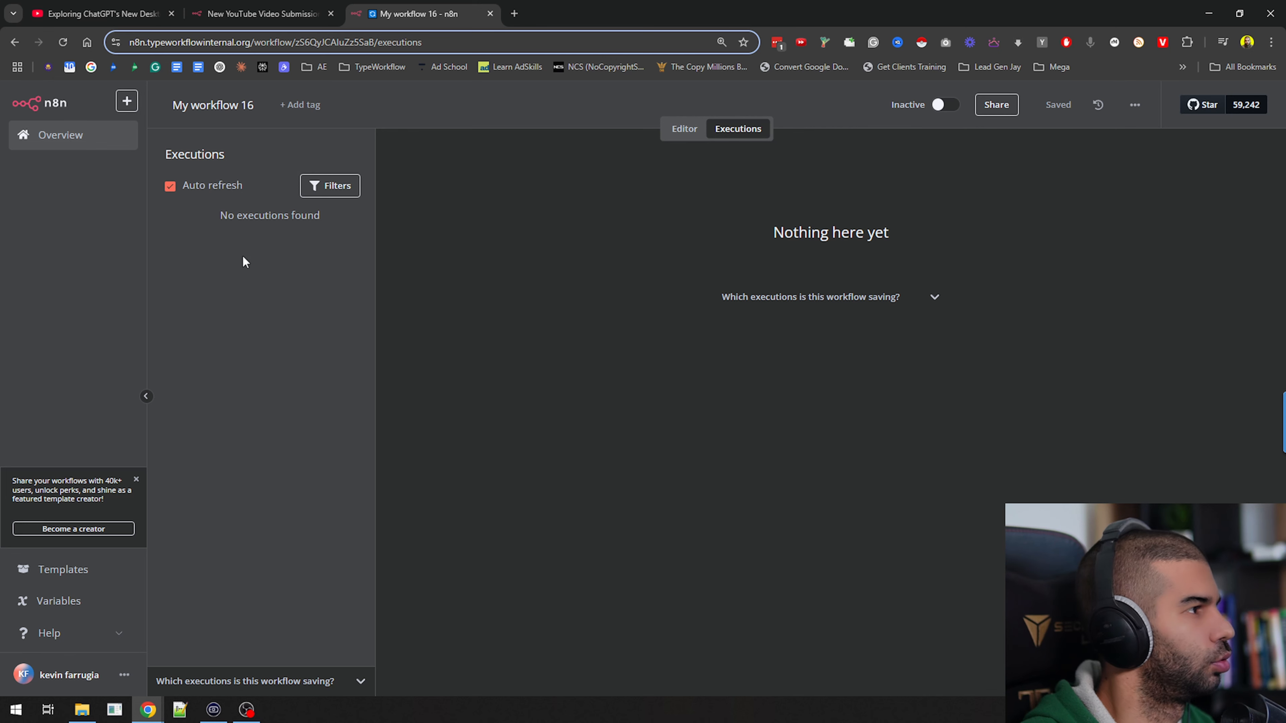
left_click(684, 127)
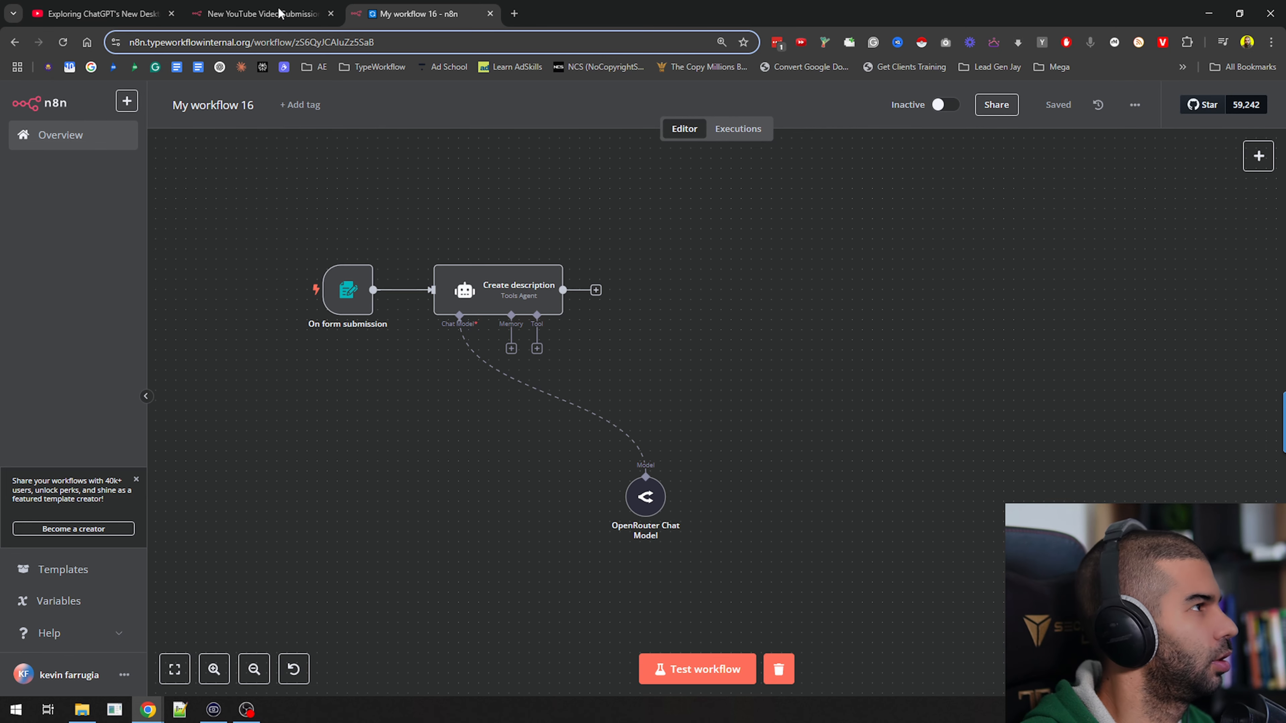
Copy the form trigger's test URL, start a test run and open the form in a new browser tab
left_click(674, 676)
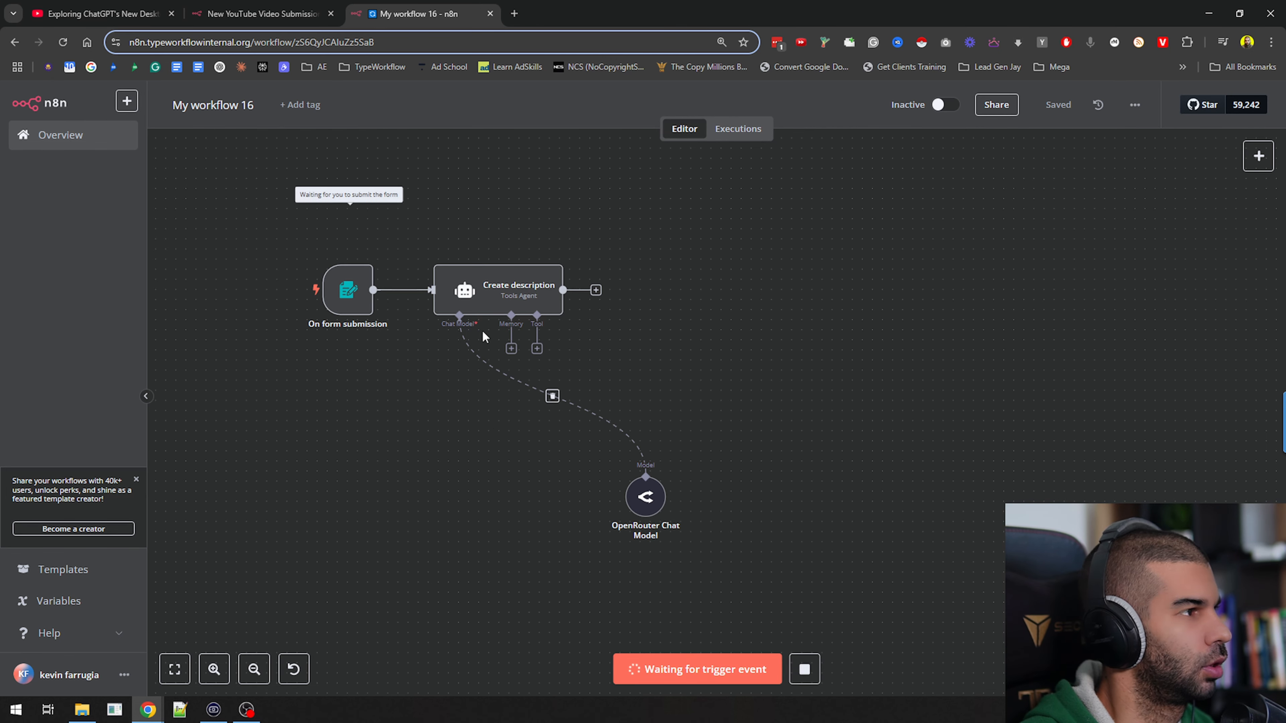
left_click(803, 673)
double_click(354, 299)
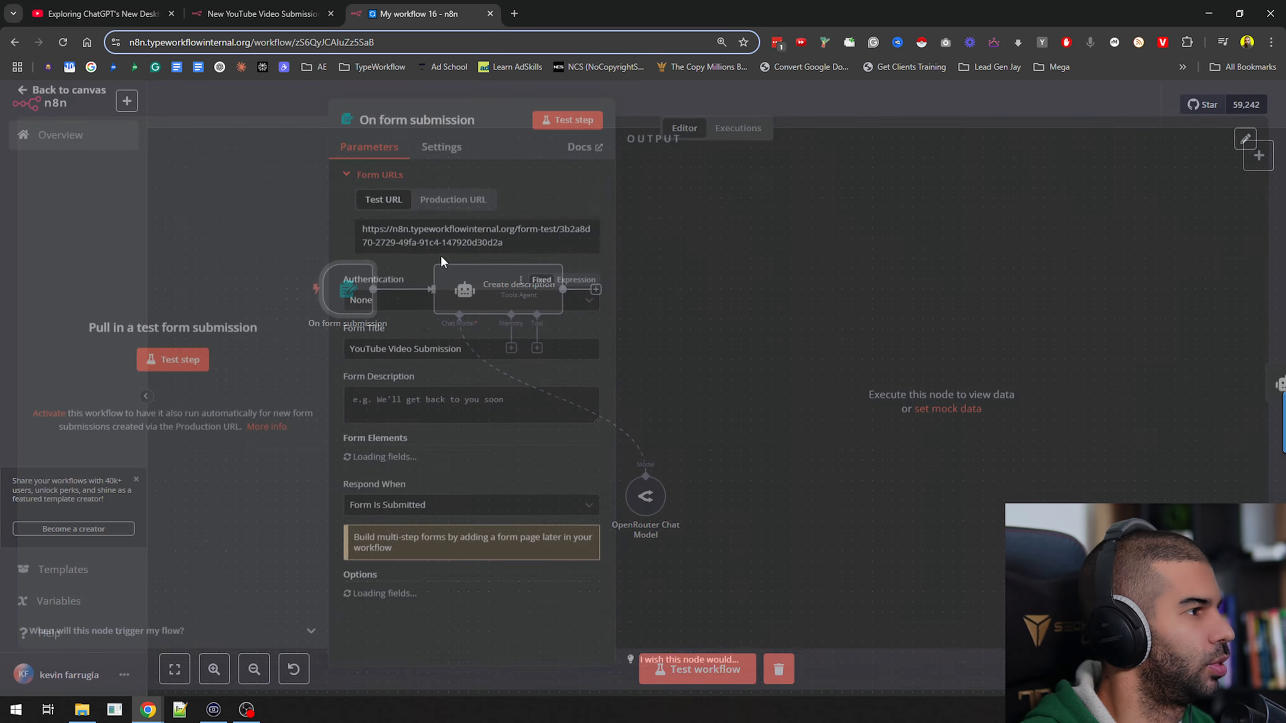
left_click(734, 106)
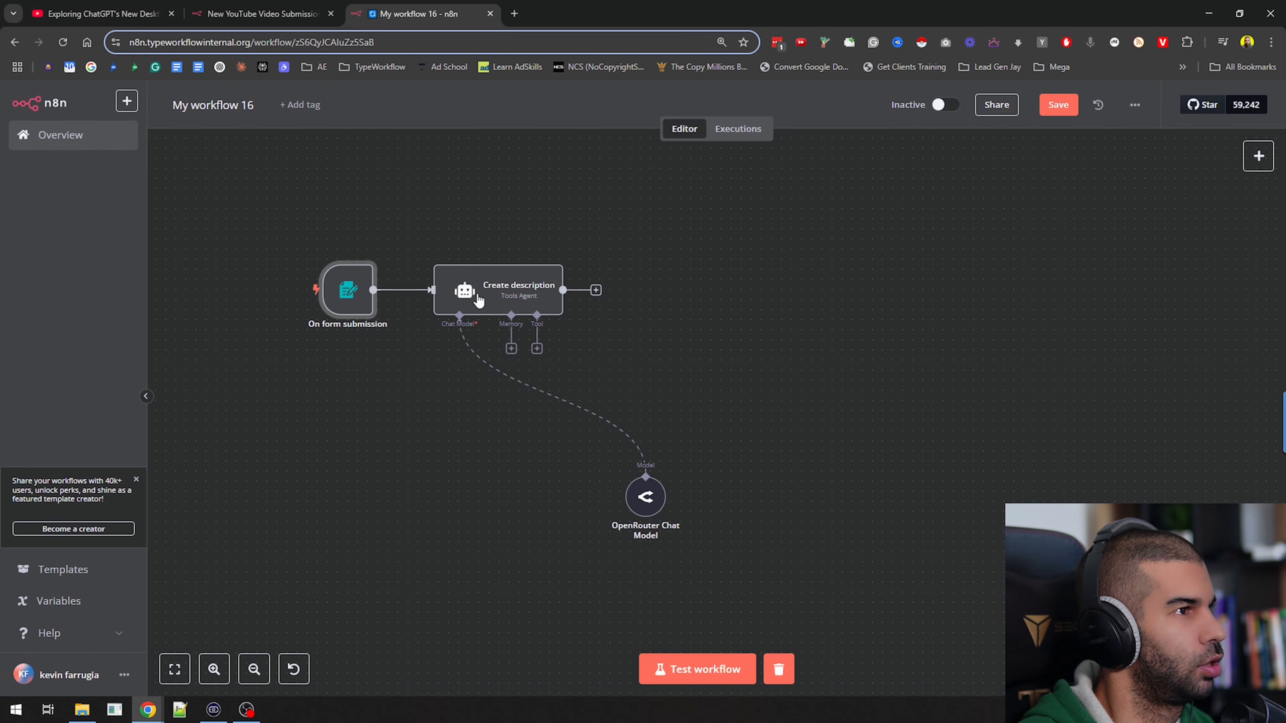
left_click(698, 674)
key("ctrl+t")
key("Return")
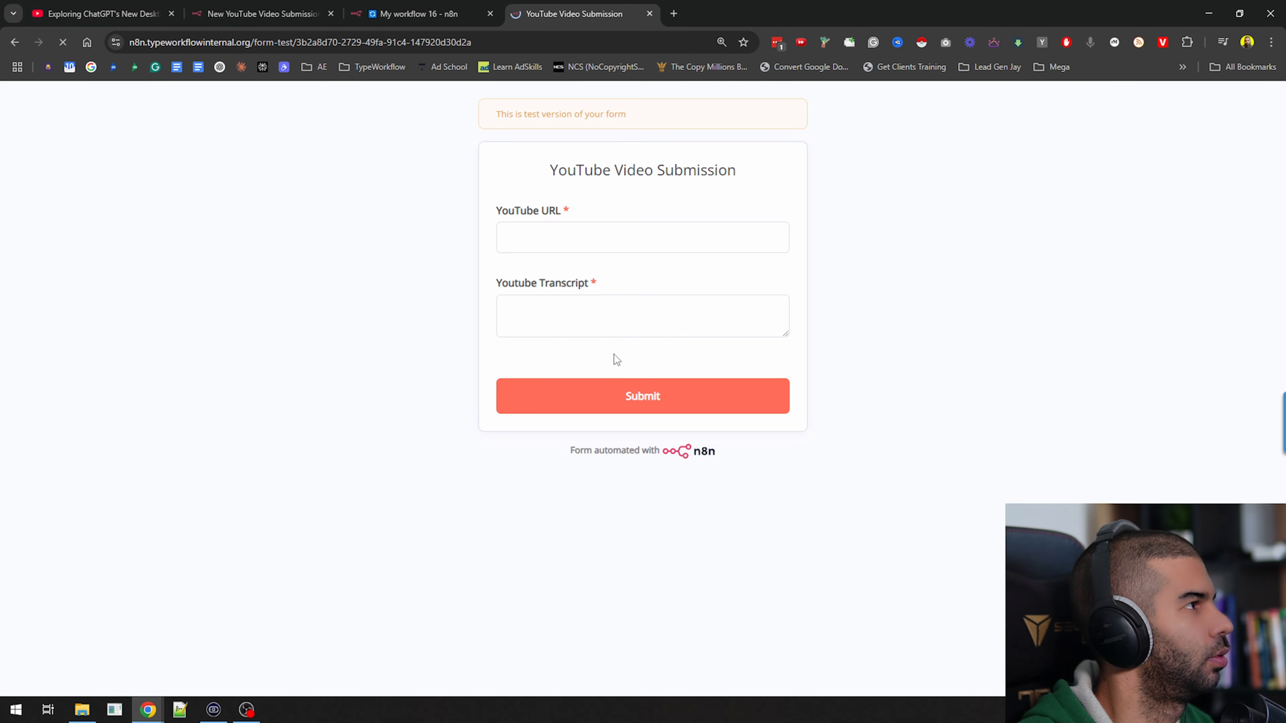
Copy the full transcript from the YouTube video page and paste it into the form's Youtube Transcript field
left_click(592, 238)
left_click(147, 7)
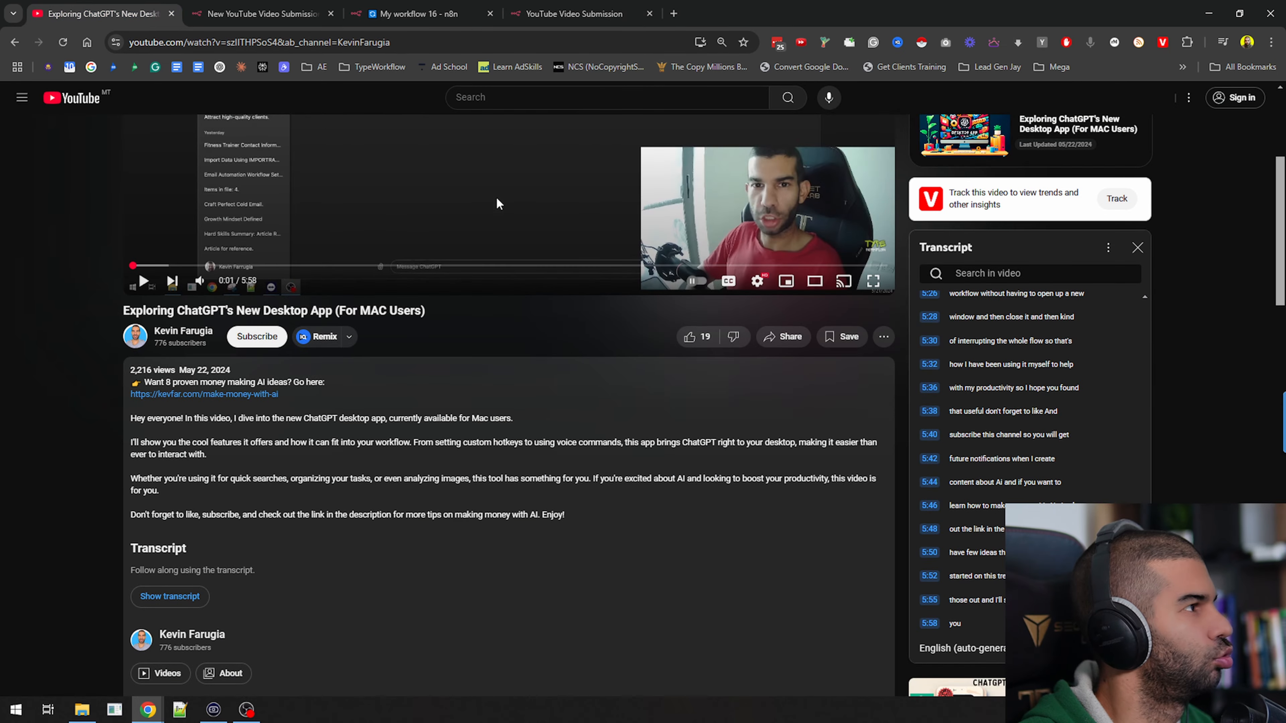
scroll(1064, 405, "down", 5)
left_click_drag(1033, 627, 946, 304)
scroll(1048, 423, "up", 20)
key("ctrl+c")
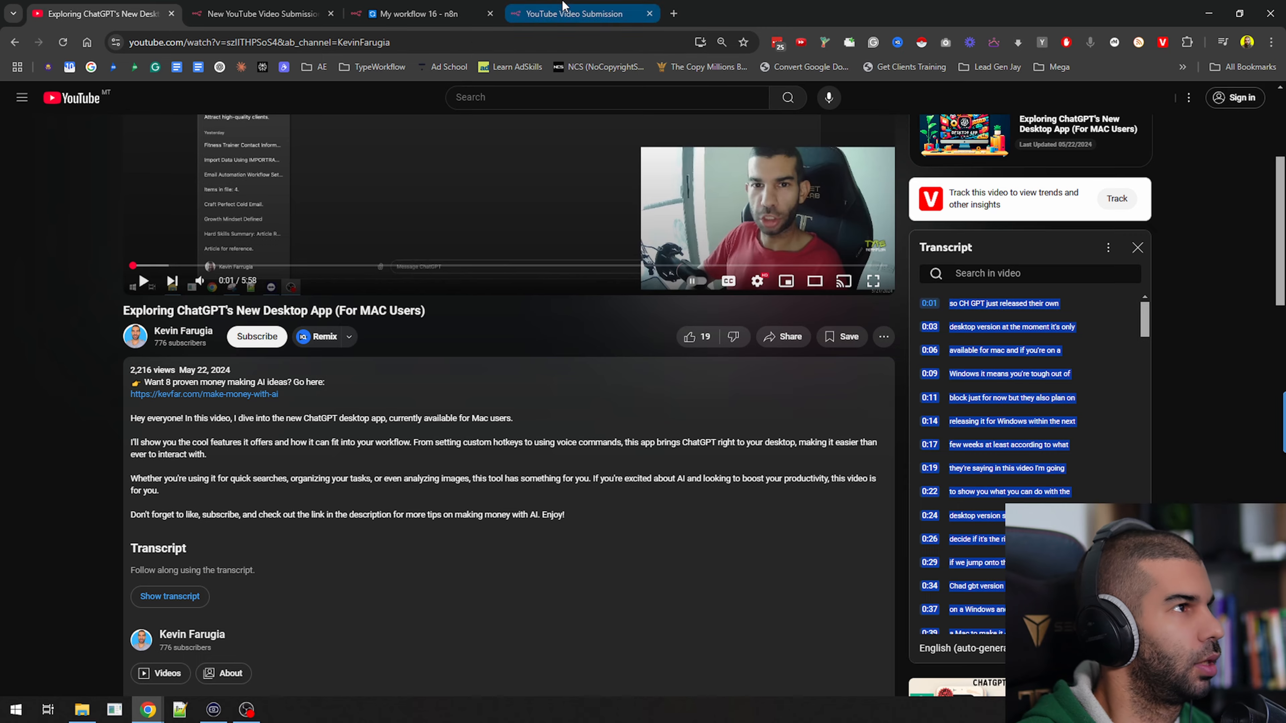
left_click(572, 14)
key("Tab")
key("ctrl+v")
Copy the video's URL without the channel parameter into the YouTube URL field, submit the form and close its tab
left_click(162, 6)
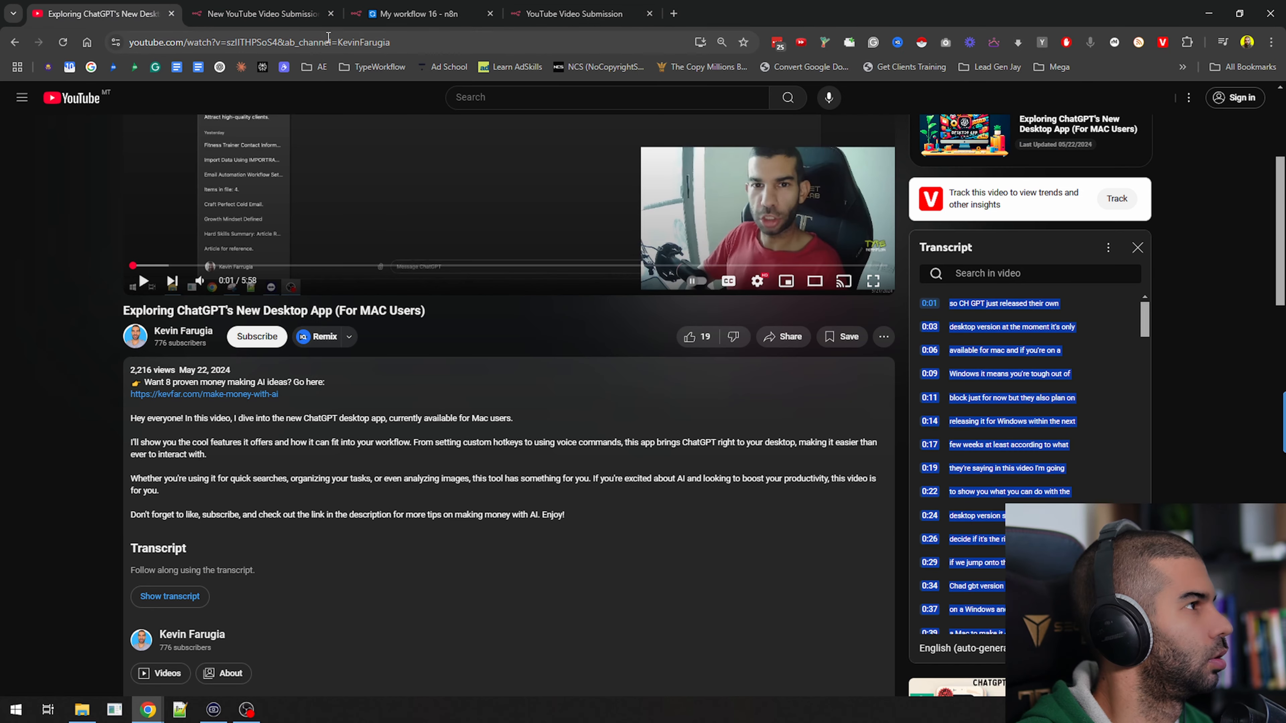
left_click(277, 43)
key("ctrl+c")
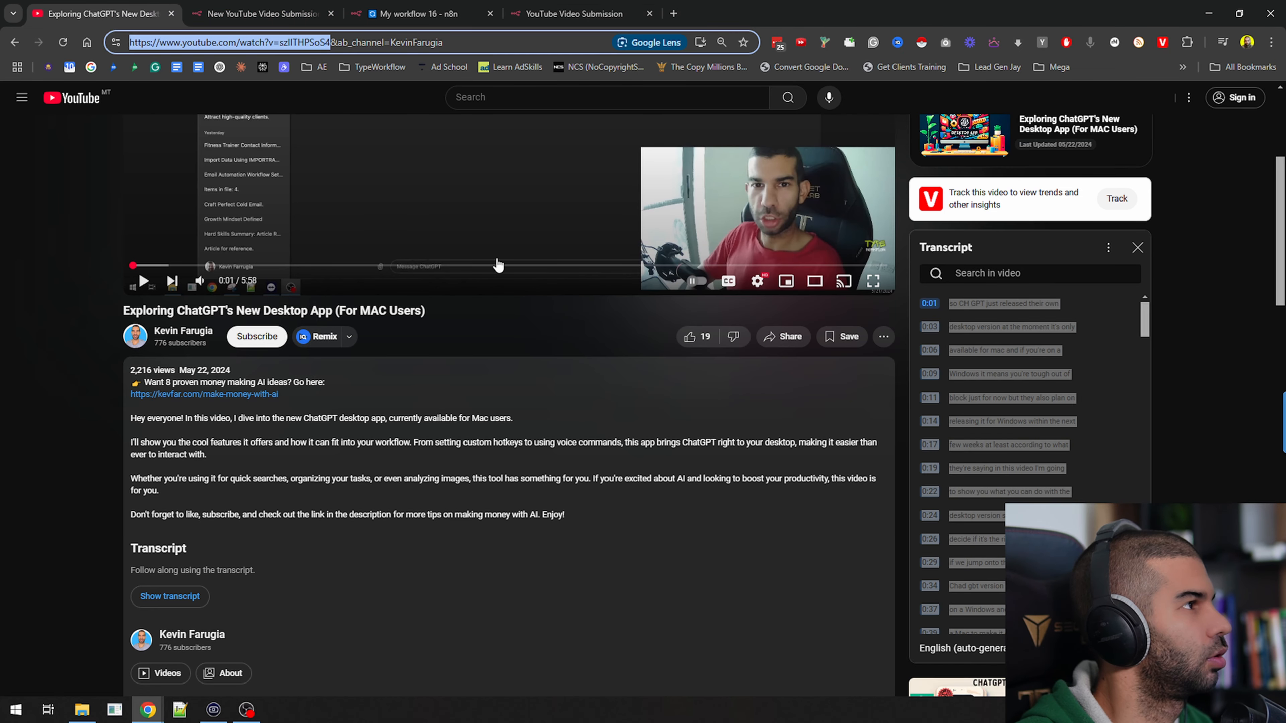
left_click(572, 14)
left_click(571, 234)
key("ctrl+v")
left_click(592, 397)
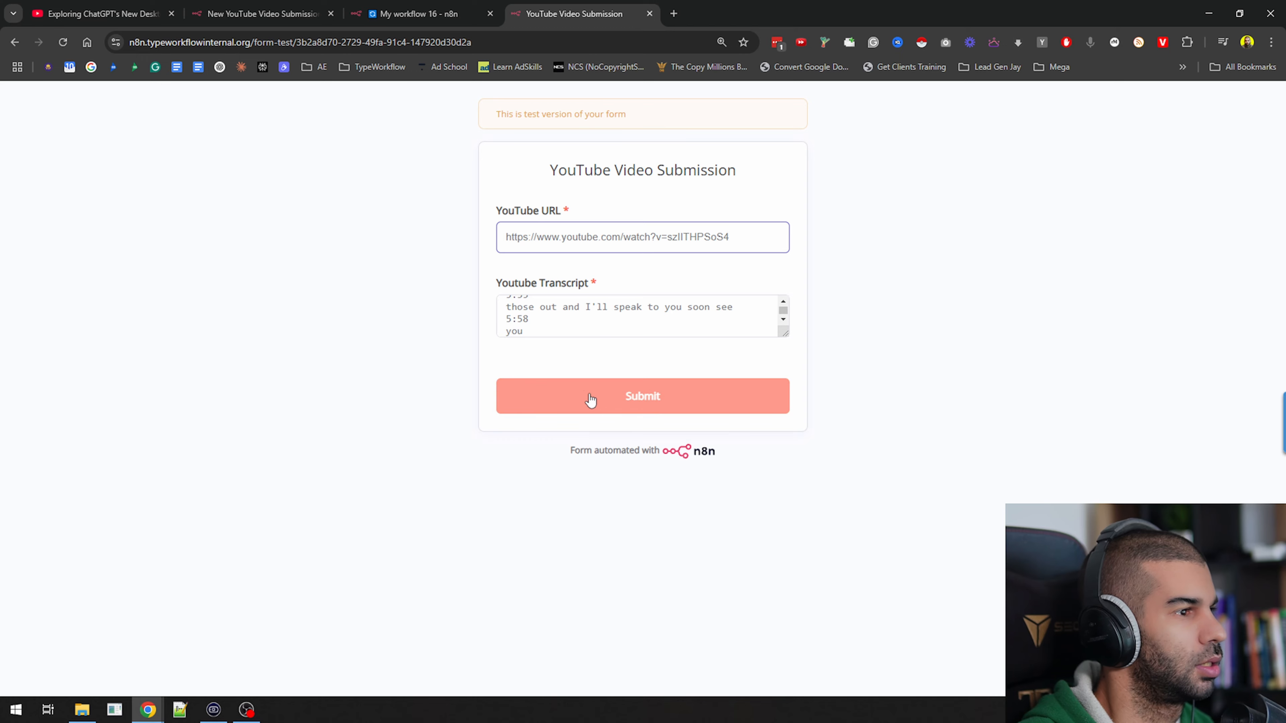
middle_click(556, 20)
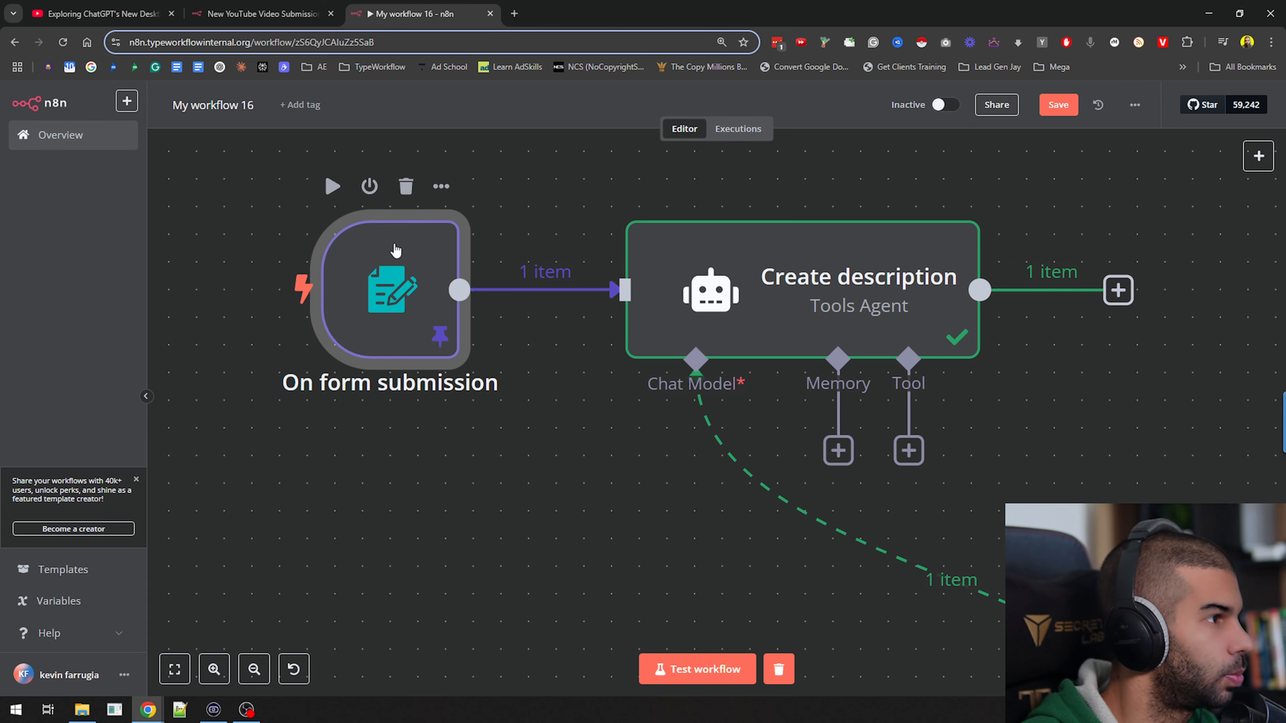
Open the Create description node and examine its output against the submitted transcript and the prompt's transcript expression
scroll(396, 250, "down", 4)
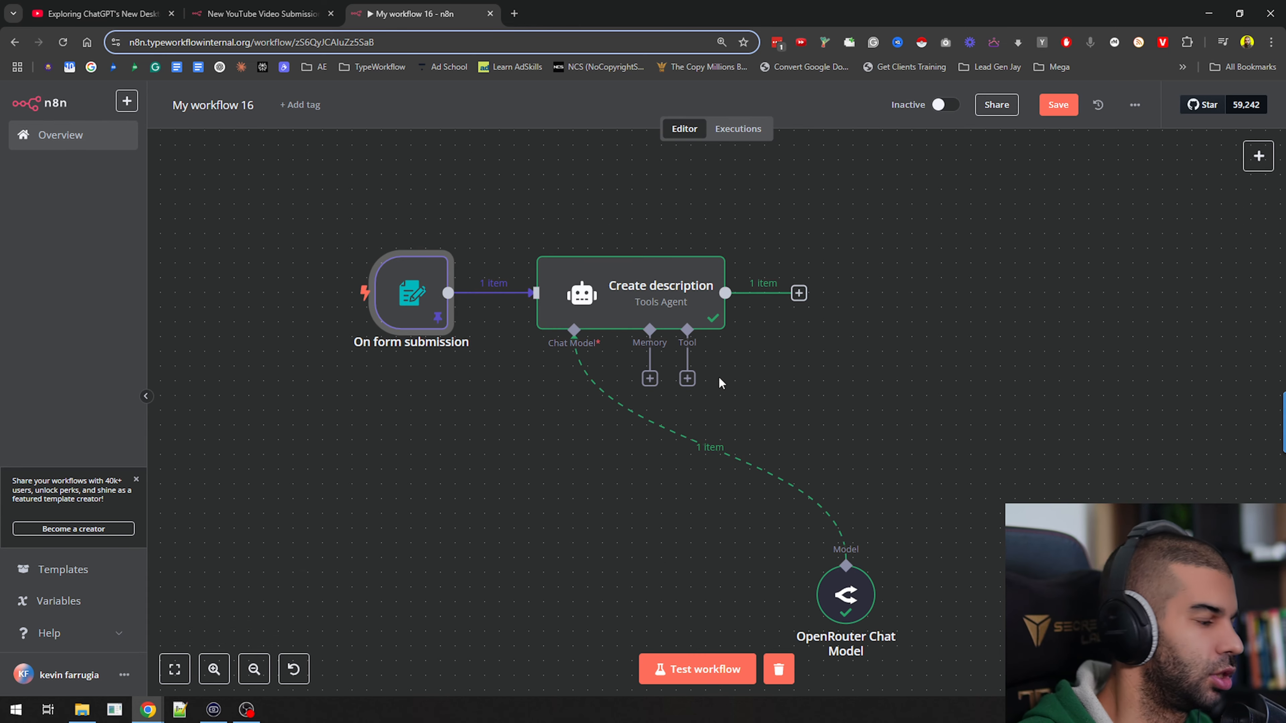
double_click(653, 307)
left_click_drag(985, 232, 1131, 495)
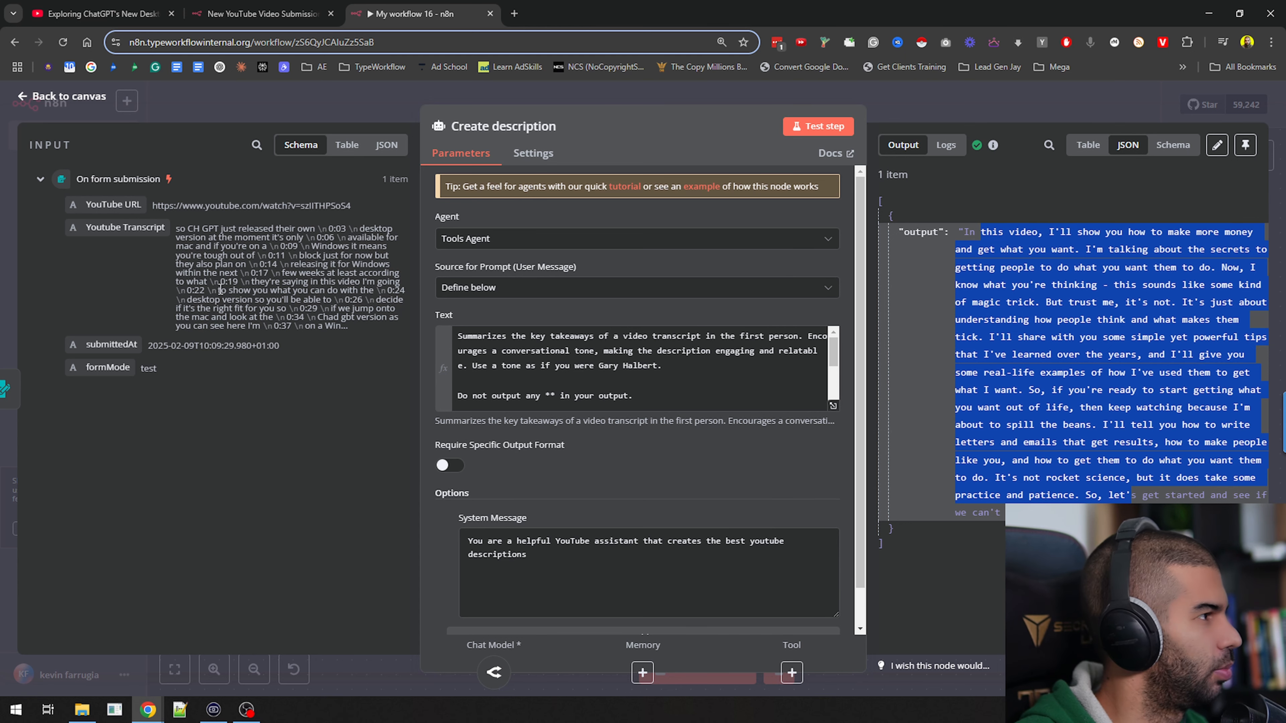
scroll(562, 385, "down", 4)
left_click(562, 401)
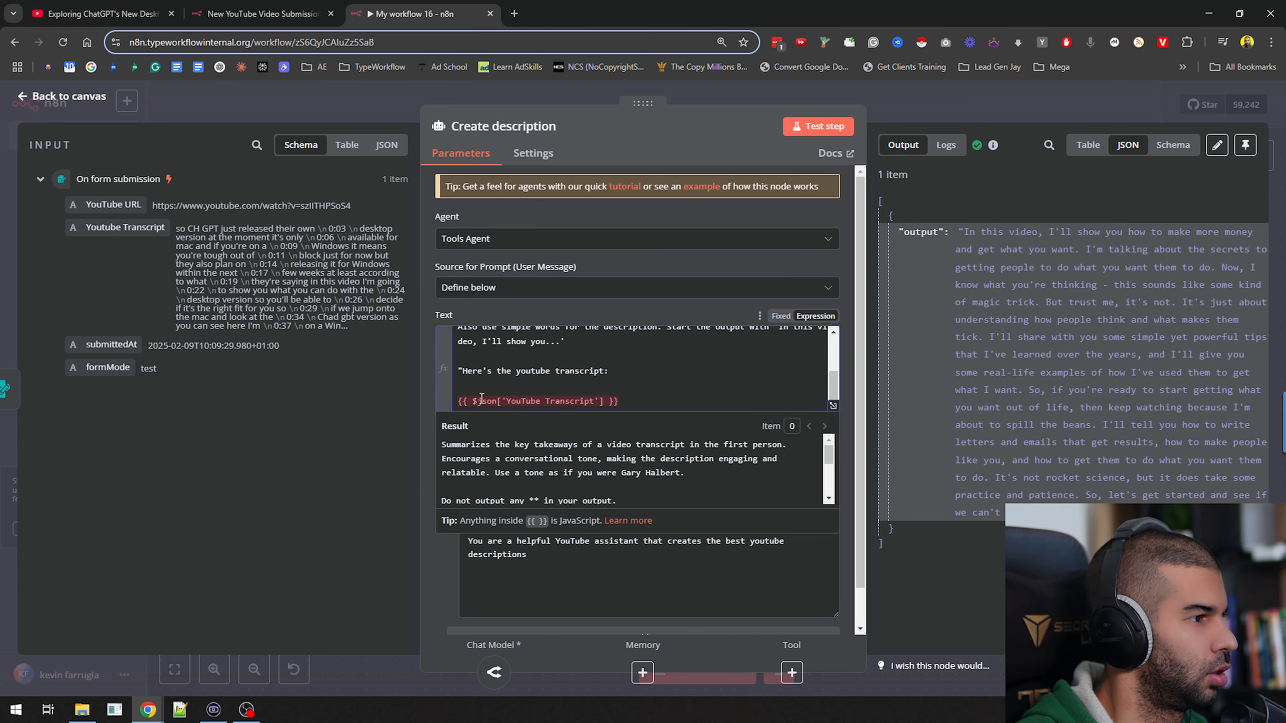
Add the expression {{ $json['Youtube Transcript'] }} on a new line below the existing transcript expression in the prompt
left_click(656, 401)
key("Return")
key("Return")
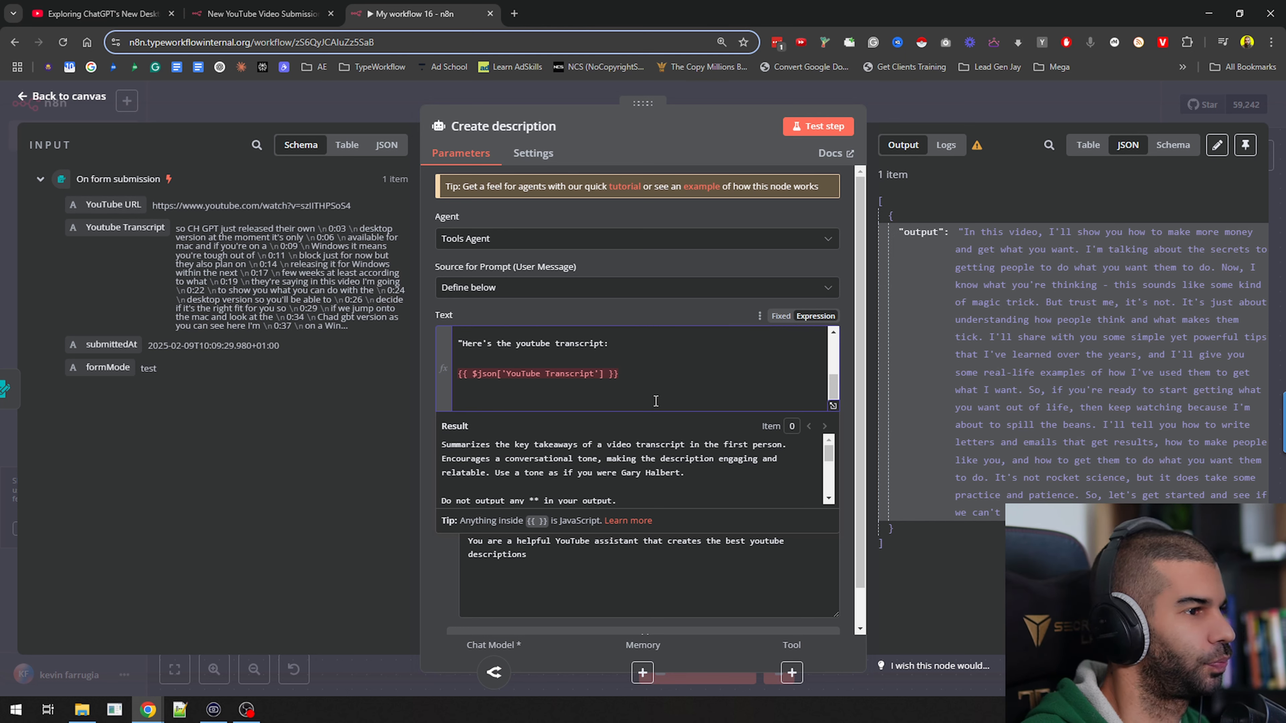
type("{{$json.")
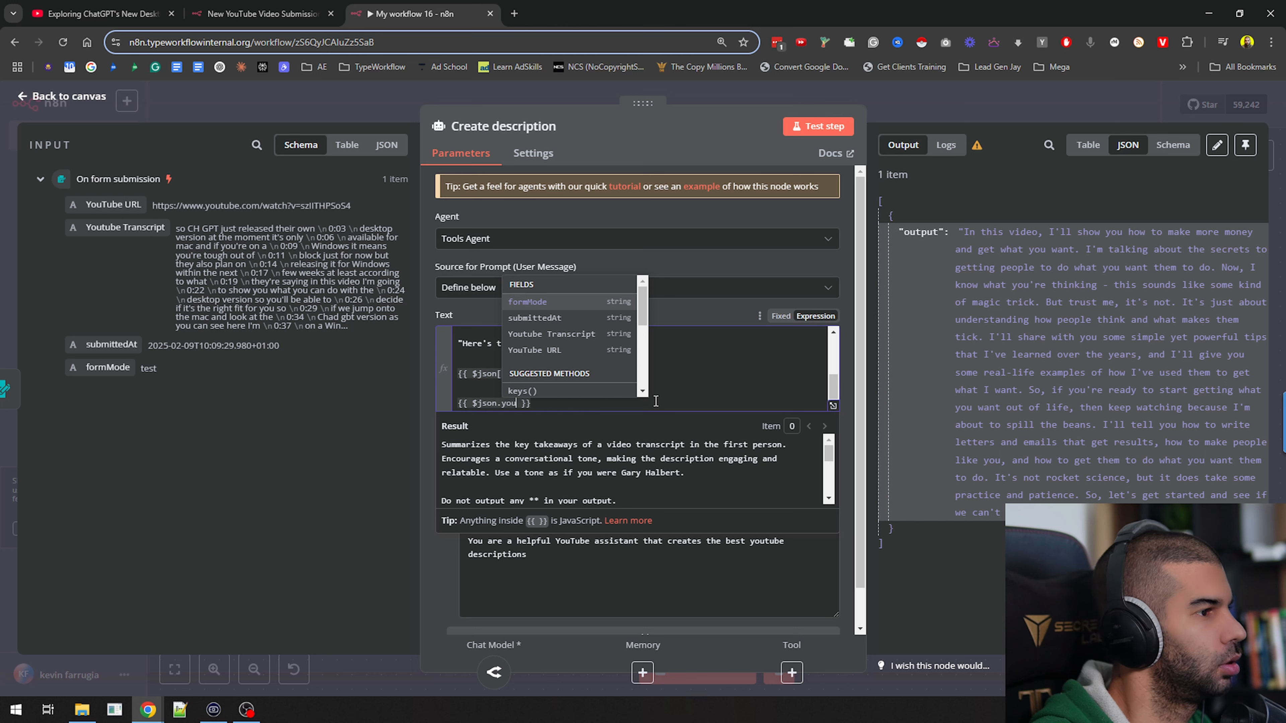
type("you")
key("Return")
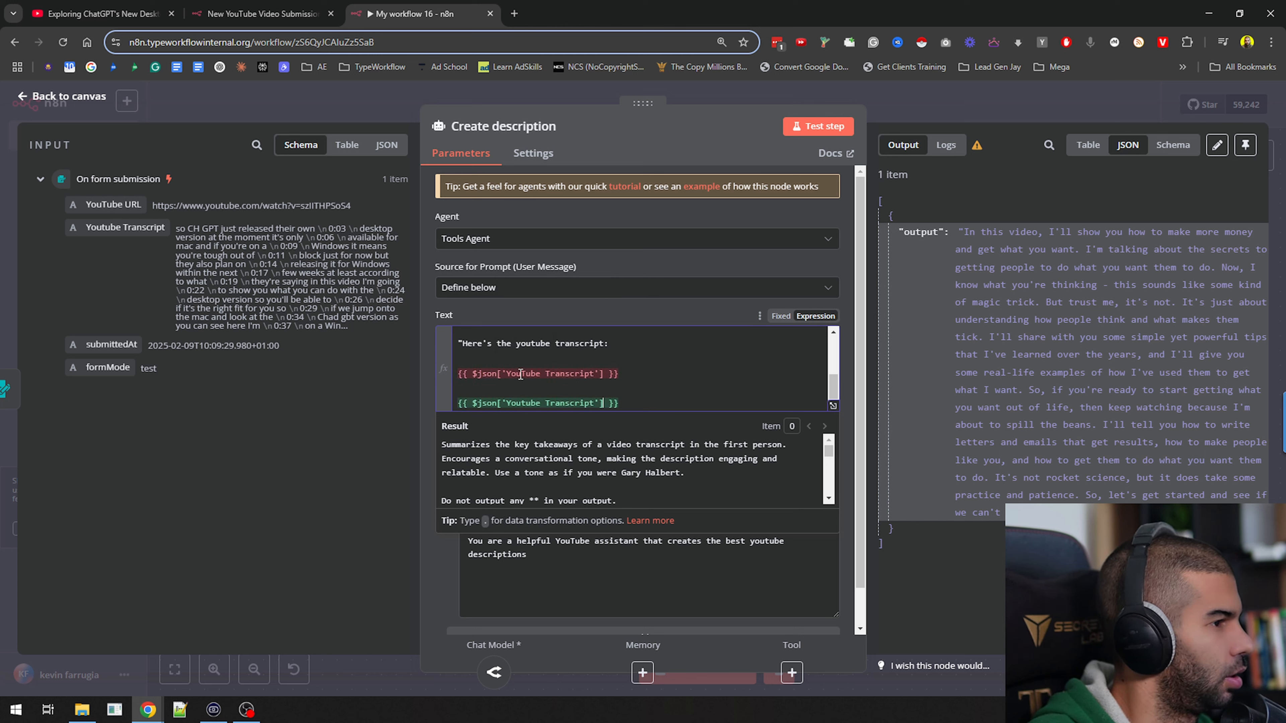
Delete the invalid {{ $json['YouTube Transcript'] }} expression from the prompt and return to the canvas
left_click(674, 375)
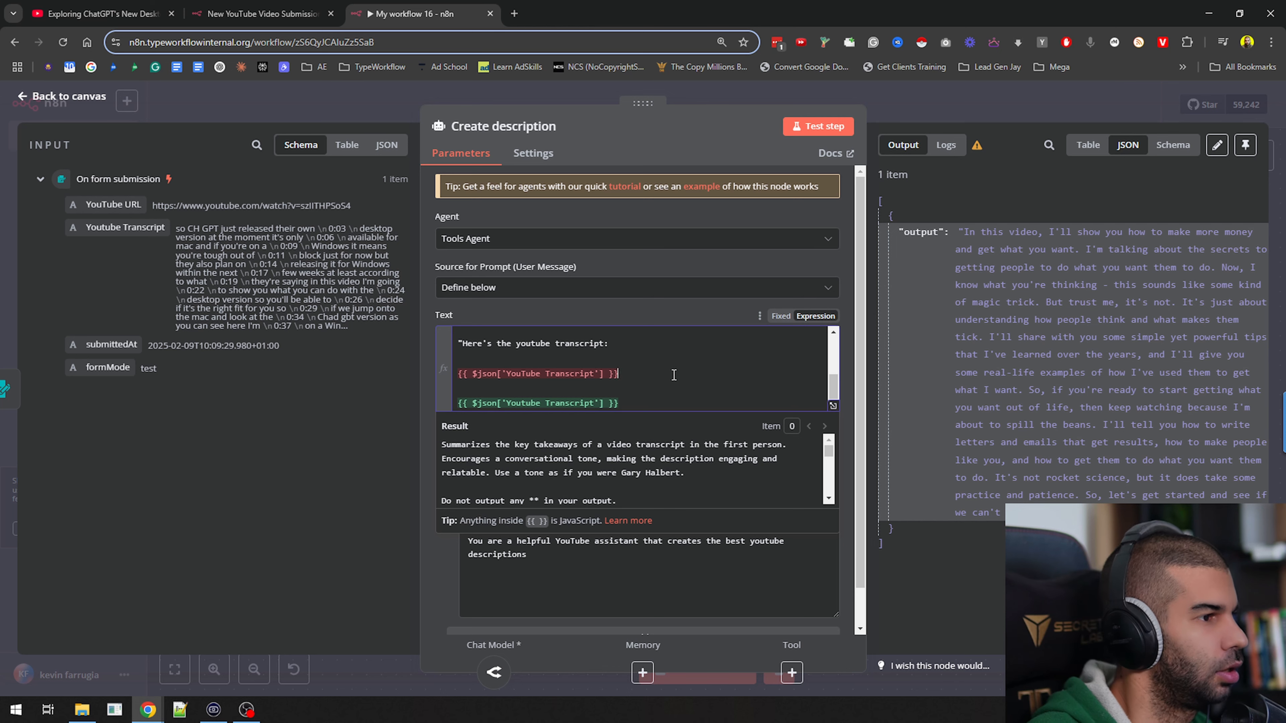
key("shift+Home")
key("Delete")
key("Delete")
key("Delete")
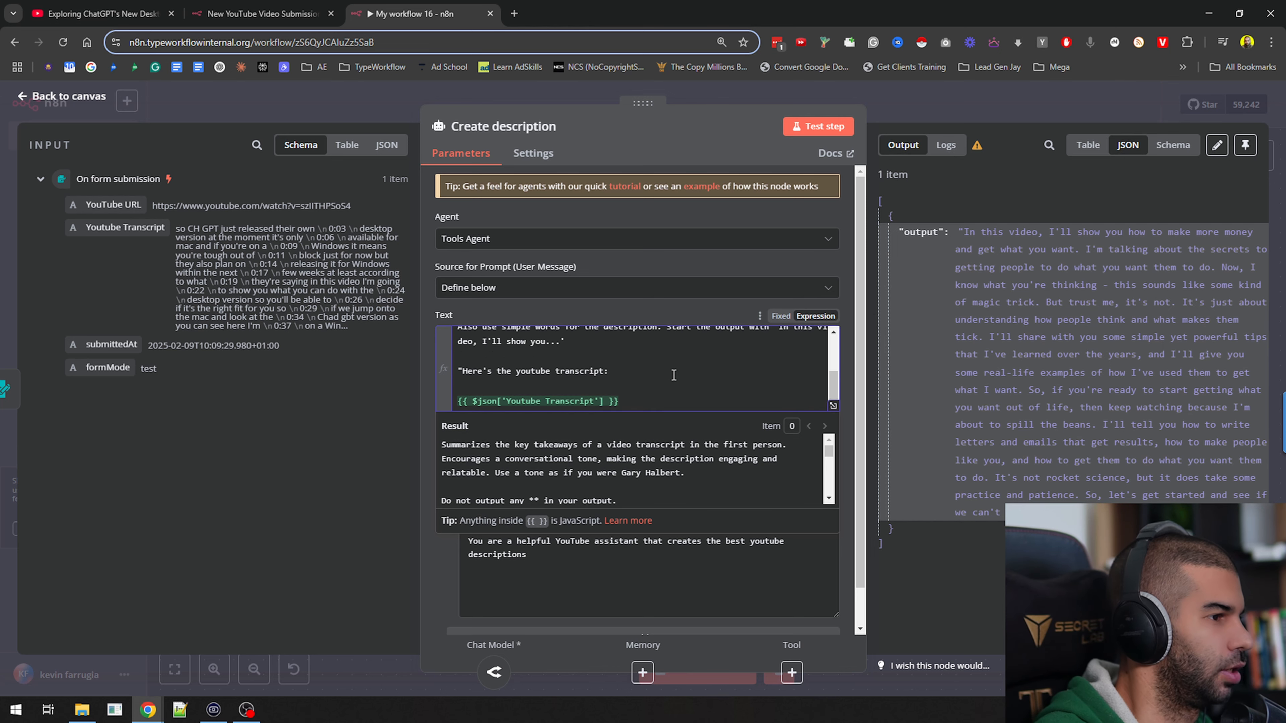
left_click(912, 95)
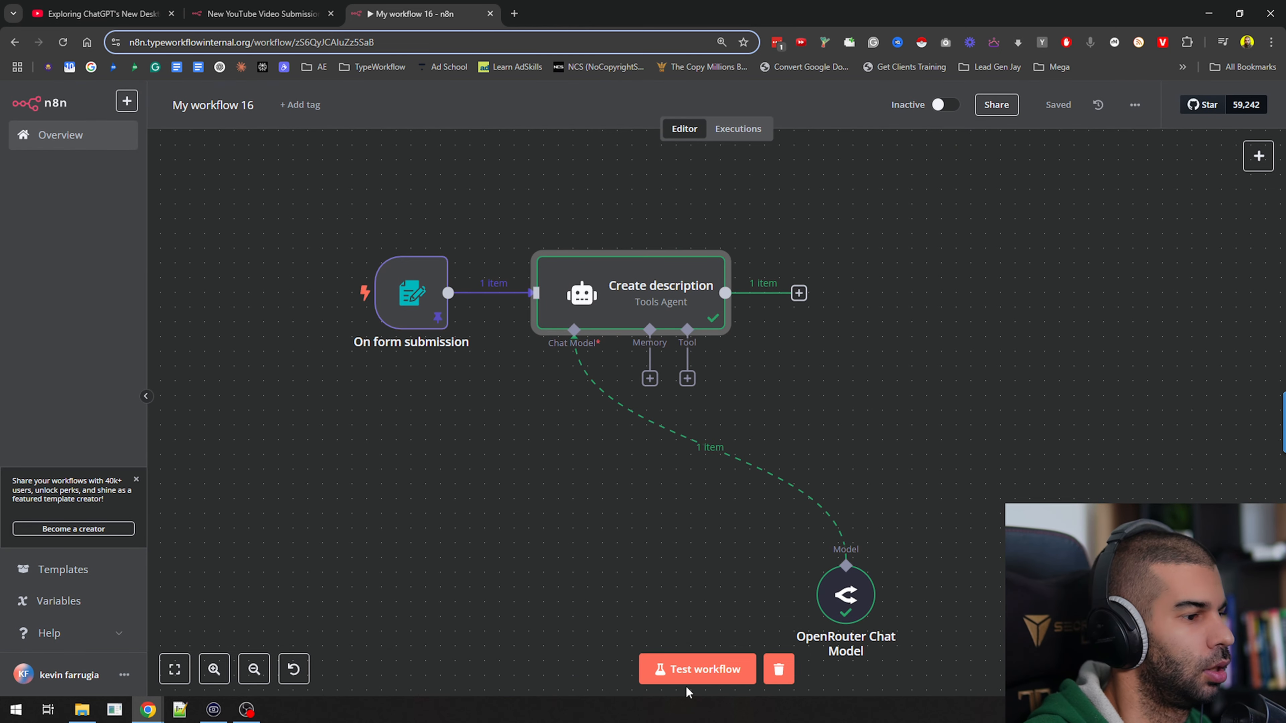
Rerun the workflow test with the submitted form data and check the source video's title on YouTube
left_click(688, 677)
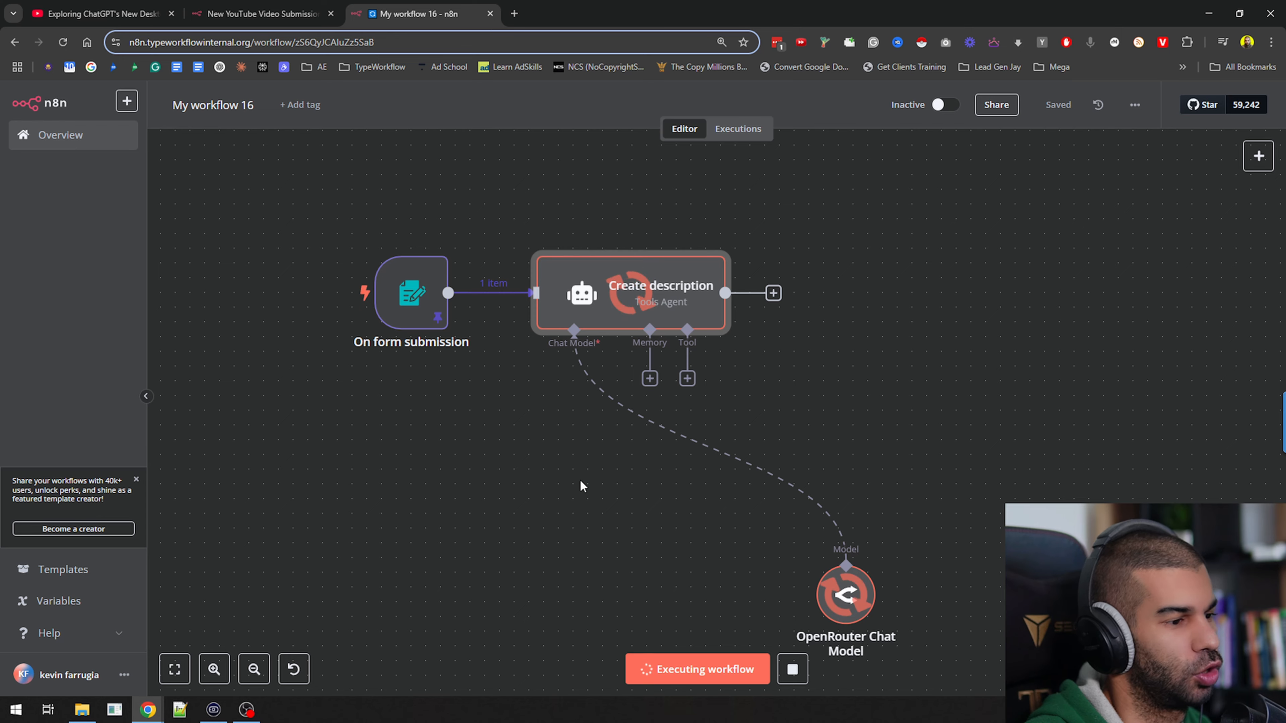
left_click_drag(639, 511, 531, 475)
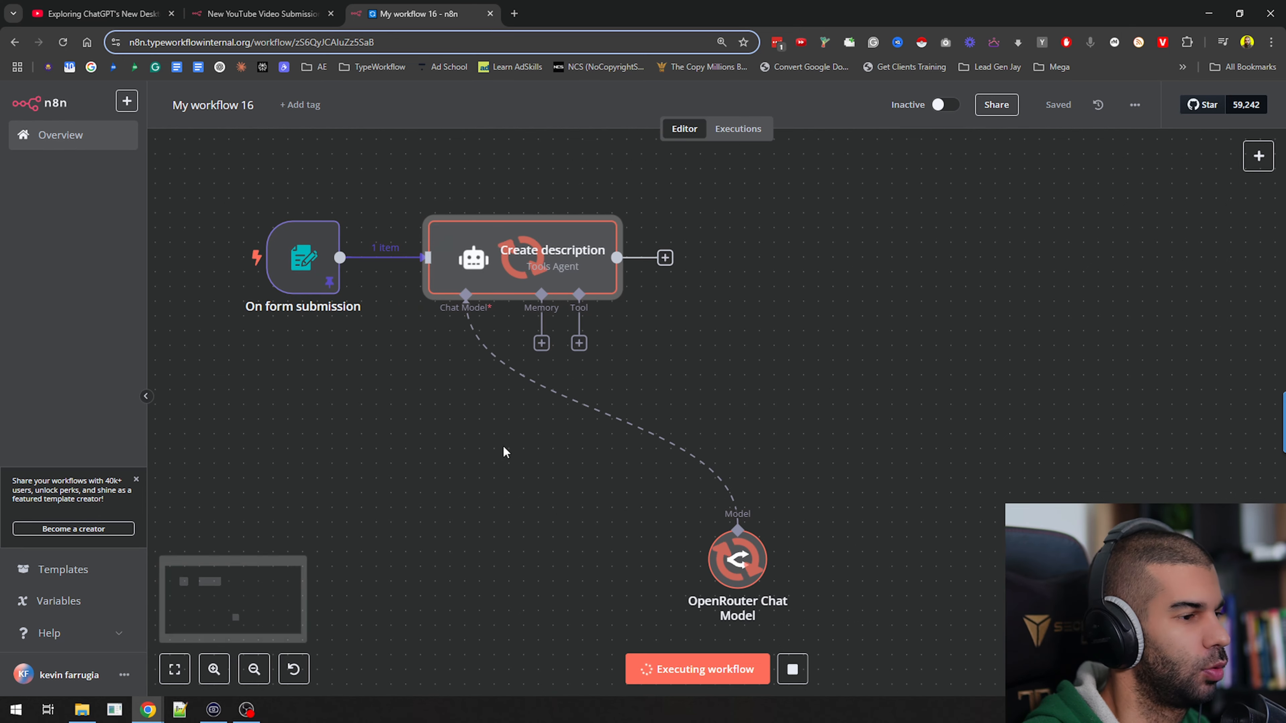
left_click(112, 6)
scroll(490, 521, "up", 5)
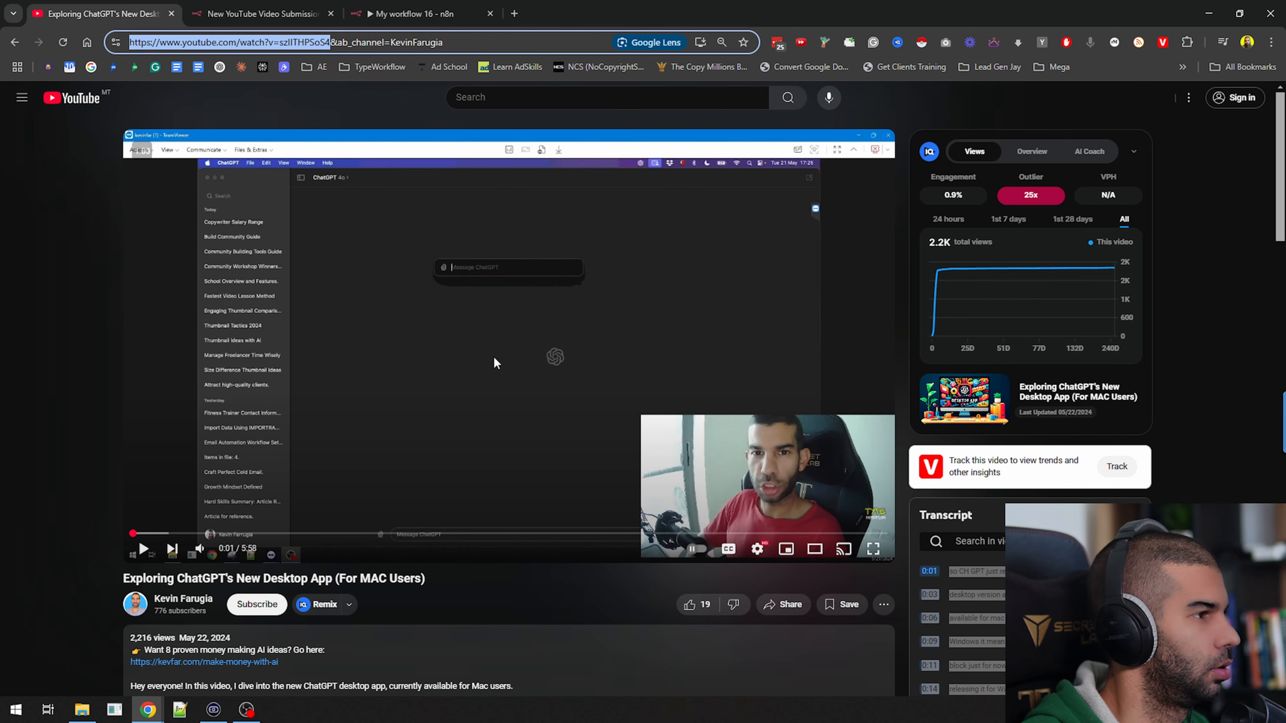
left_click_drag(103, 587, 139, 541)
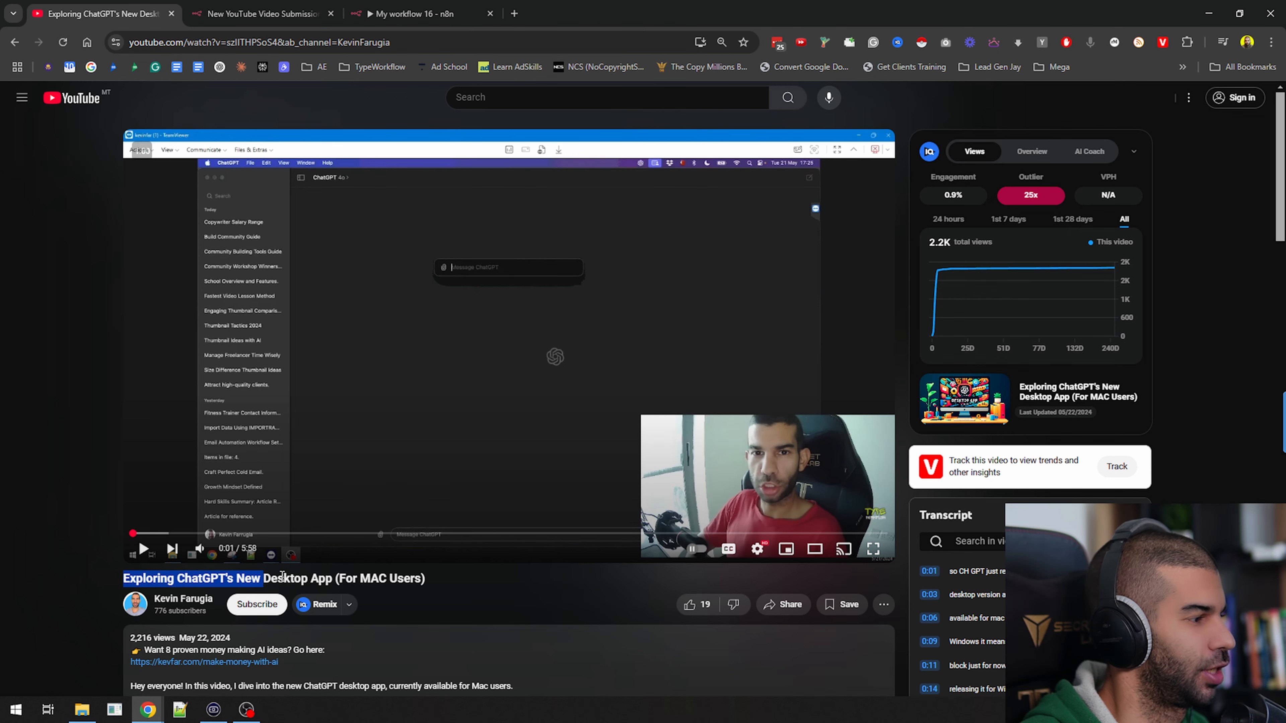
Switch back to n8n and read through the new output of the Create description node
left_click(396, 14)
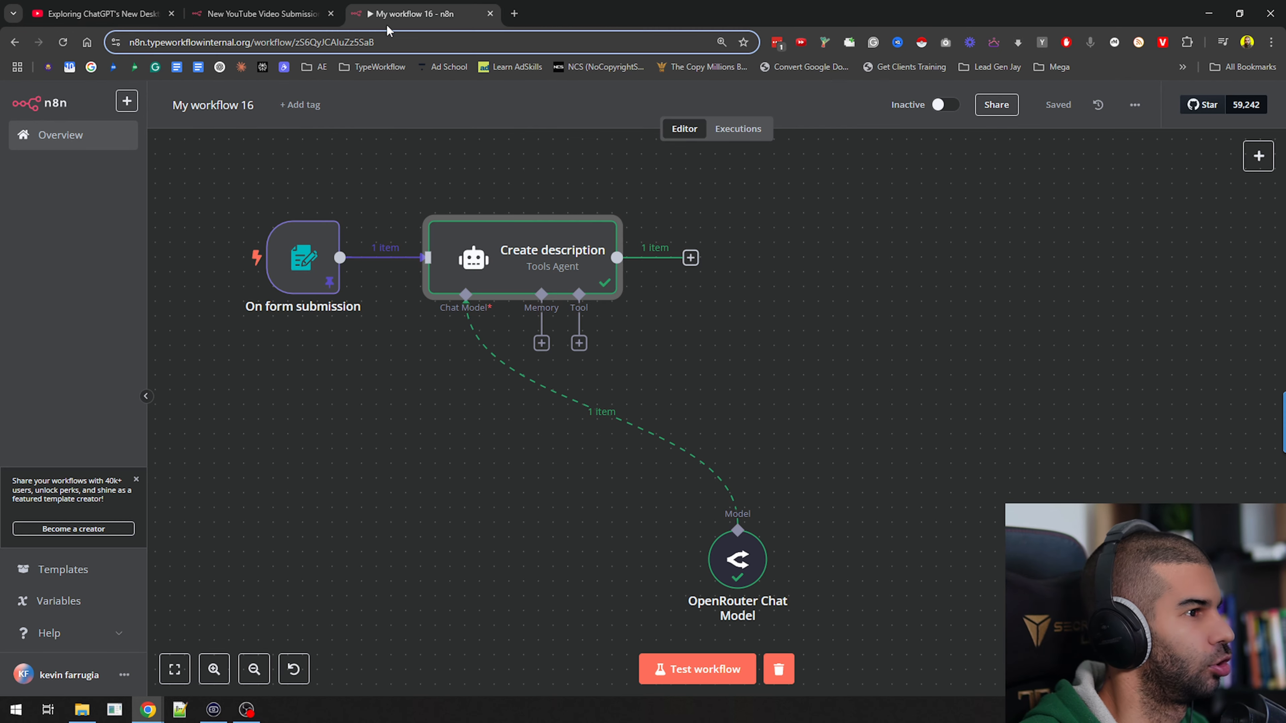
double_click(509, 242)
left_click_drag(996, 252, 1148, 499)
scroll(1148, 494, "down", 7)
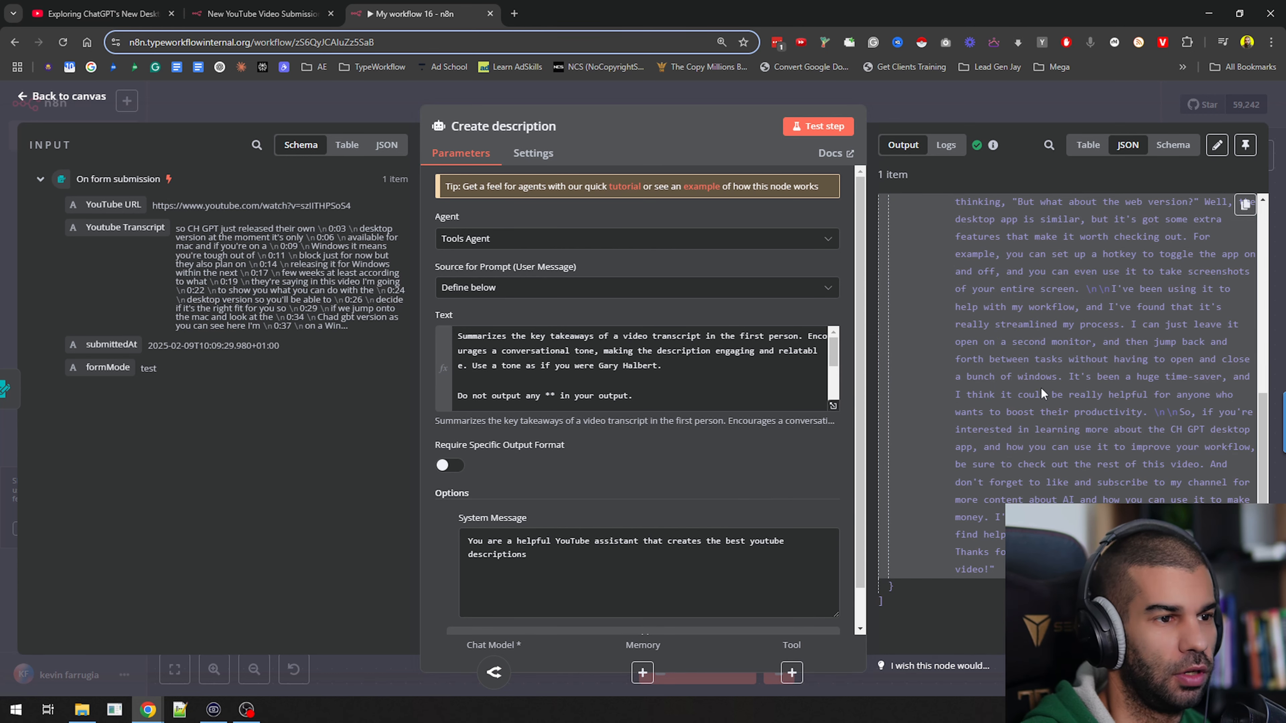
left_click(916, 102)
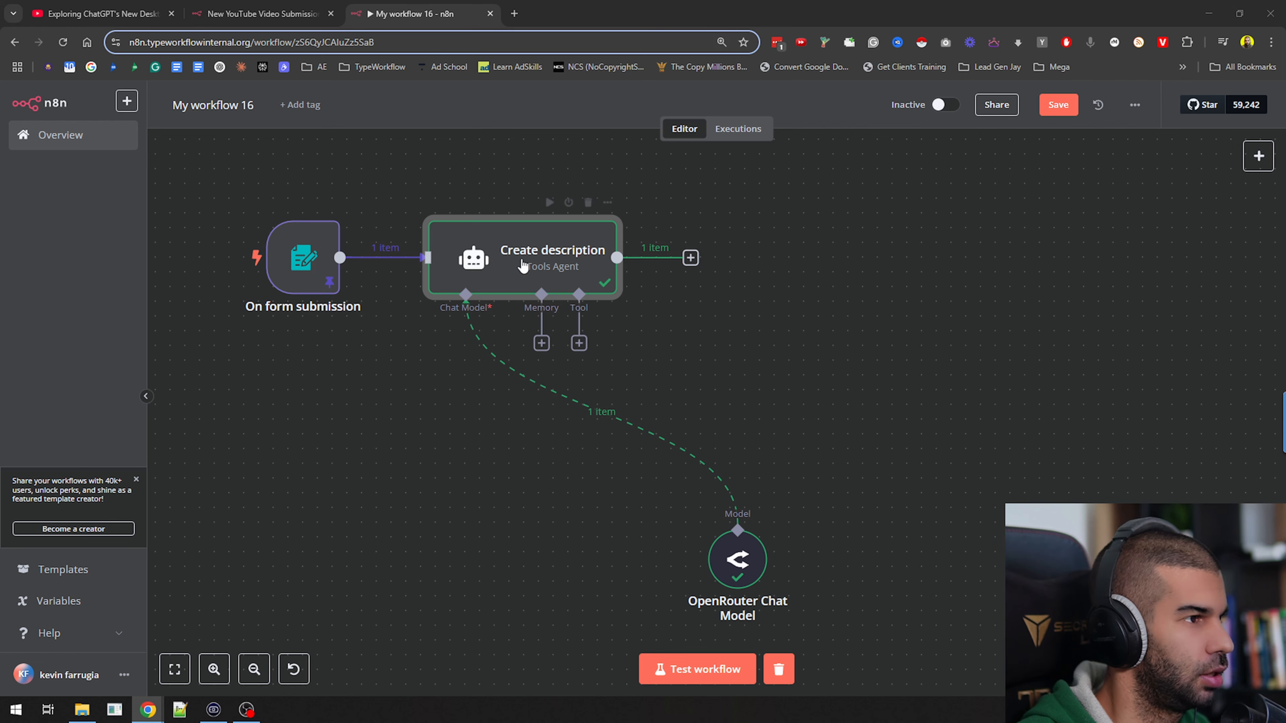
Duplicate the Create description node and connect the copy after the original node's output
left_click(553, 256)
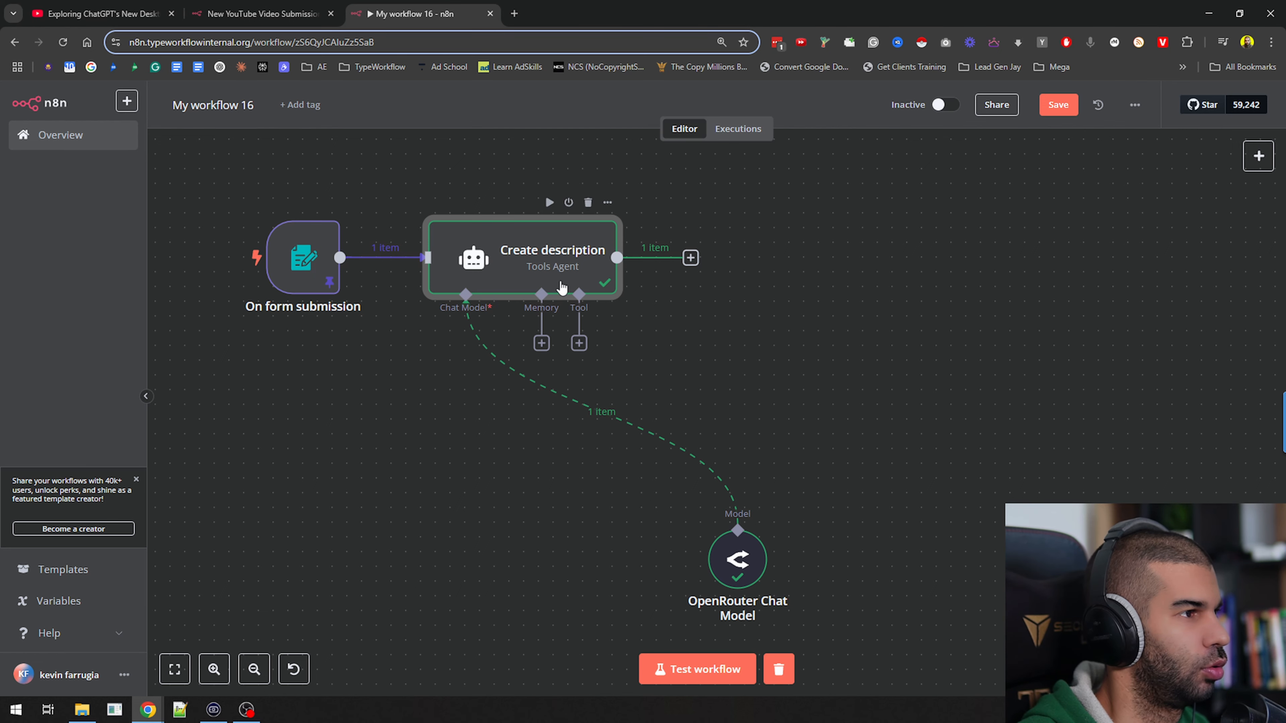
key("ctrl+d")
left_click_drag(887, 321, 799, 276)
left_click_drag(692, 257, 825, 283)
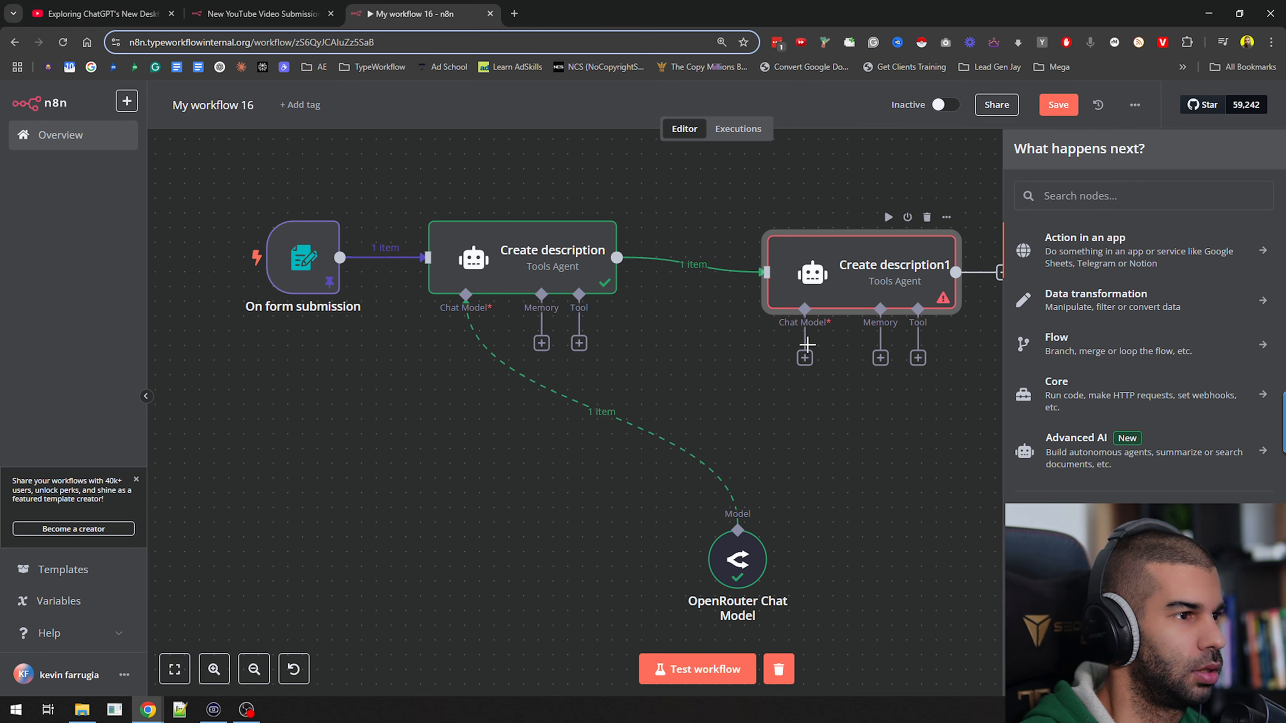
Connect the duplicated node's Chat Model input to the existing OpenRouter Chat Model and align it with the original node
left_click_drag(805, 358, 737, 531)
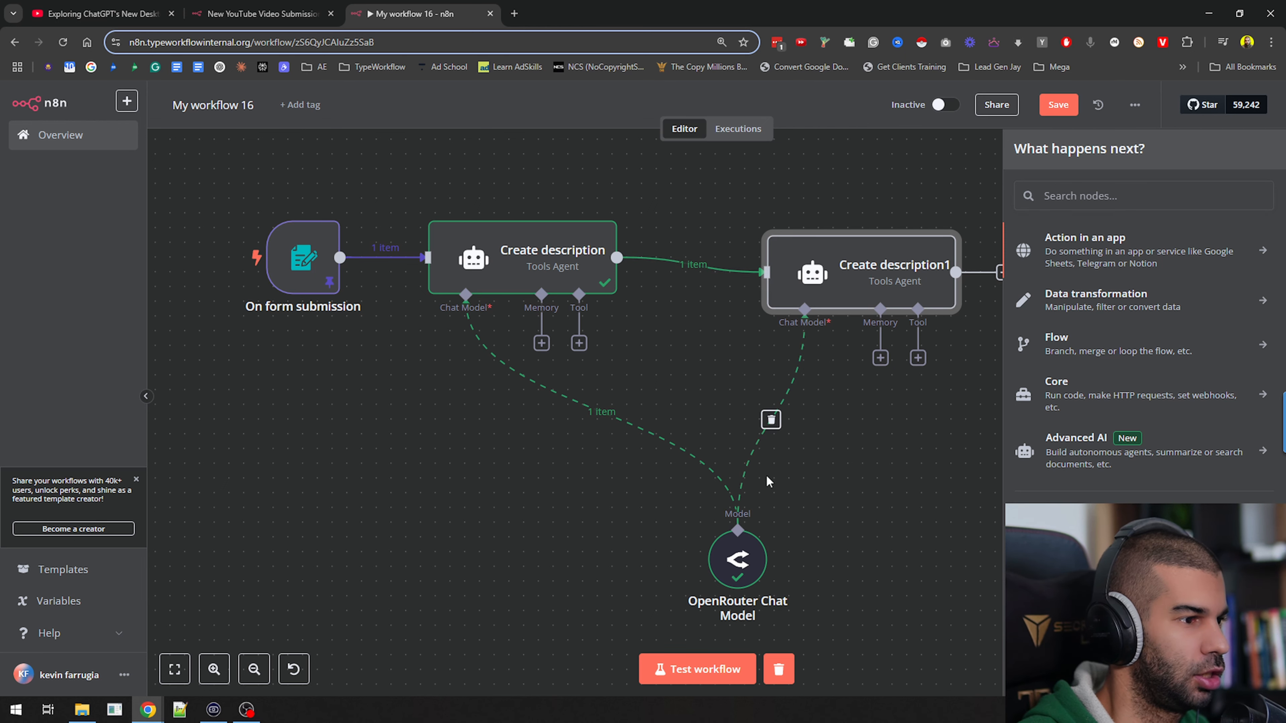
scroll(669, 318, "right", 5)
left_click_drag(669, 287, 610, 272)
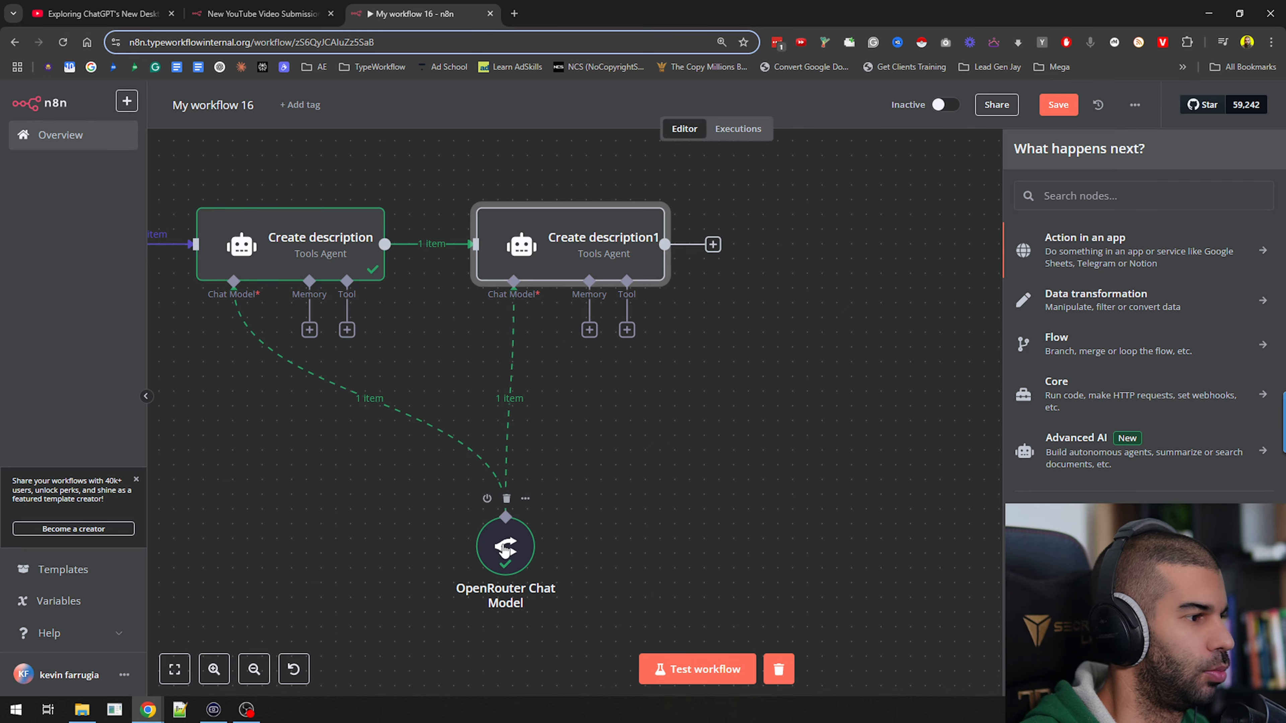
double_click(507, 542)
key("Escape")
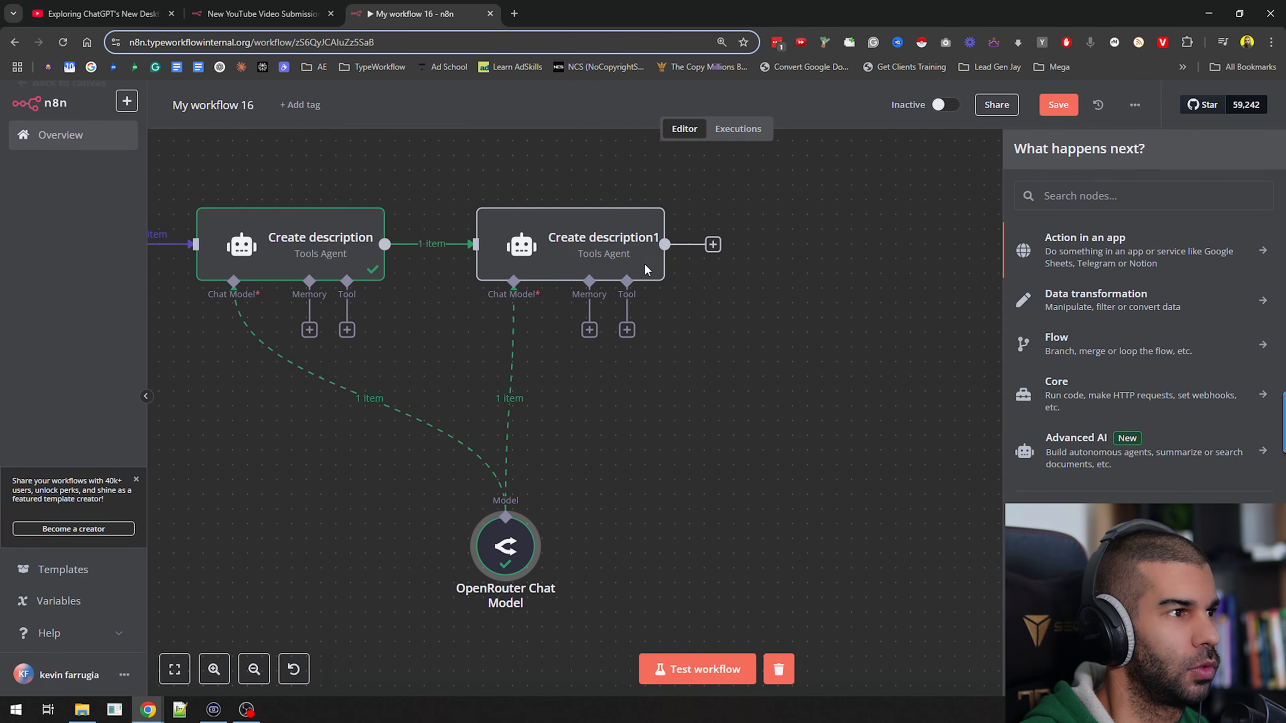
Rename the duplicated Create description1 node to "Create tags"
right_click(580, 256)
left_click(602, 314)
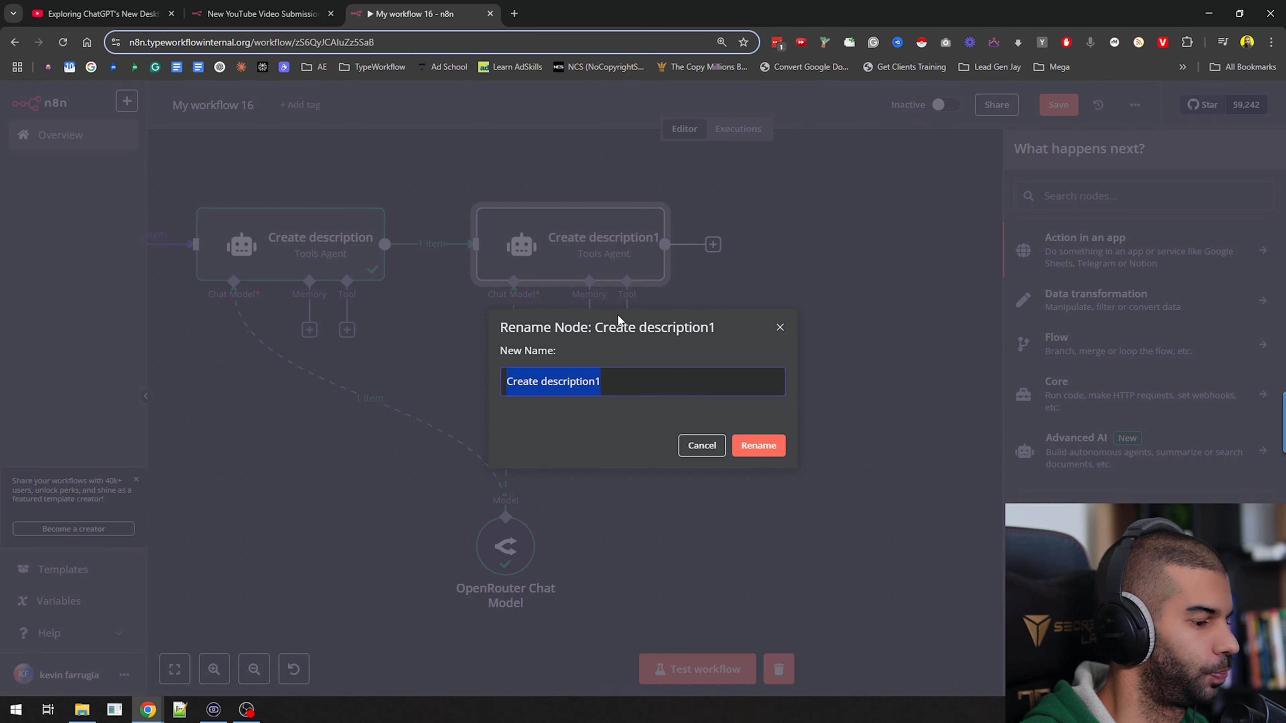
type("Createt")
key("BackSpace")
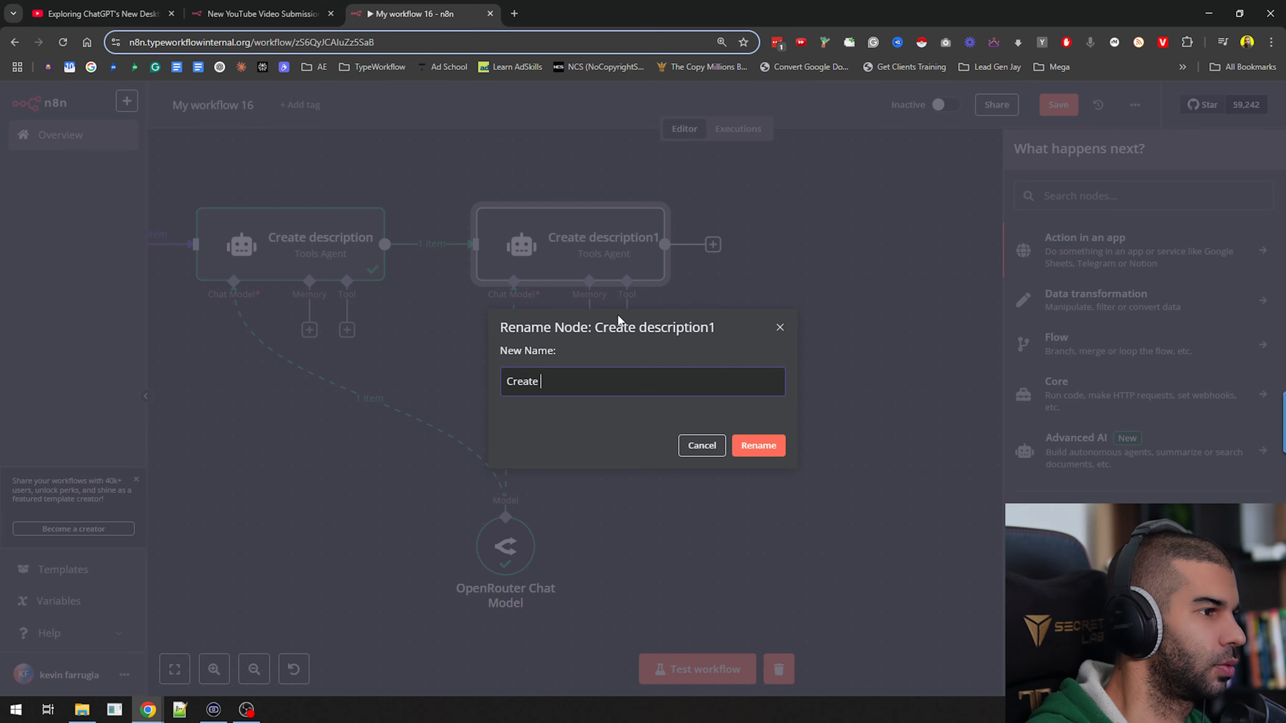
type("tags")
key("ctrl+a")
left_click(755, 445)
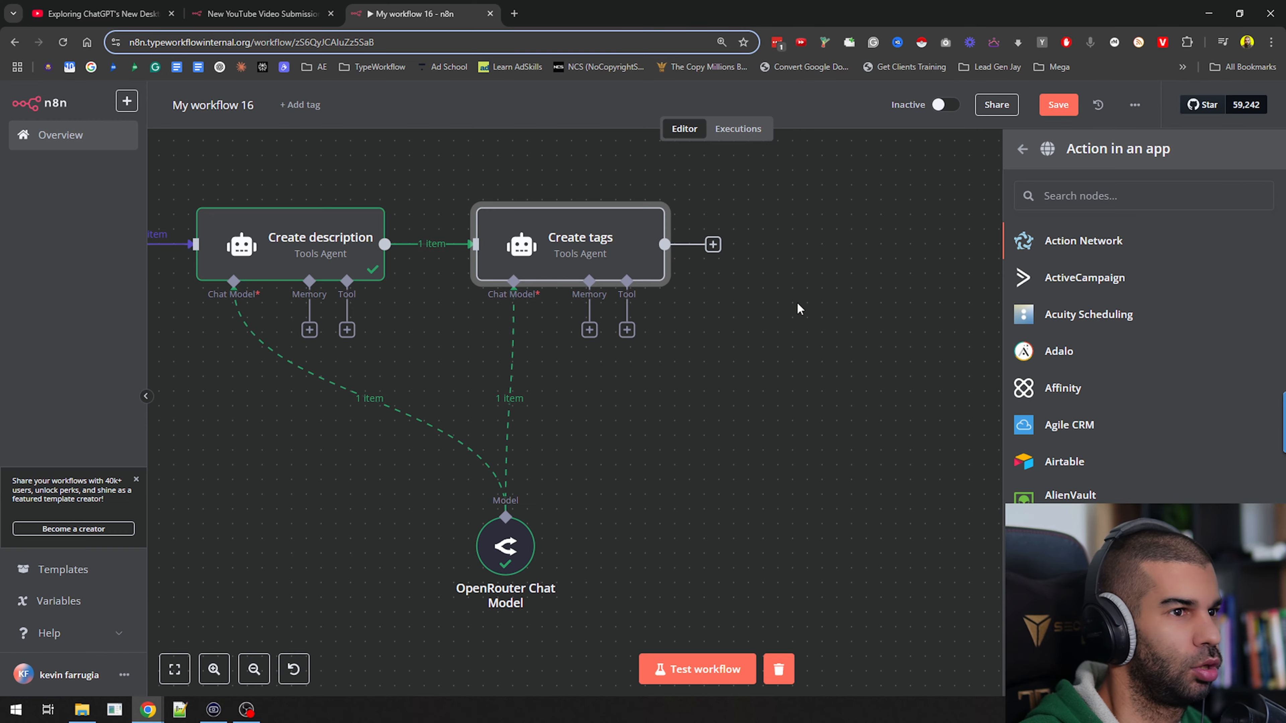
Replace the Create tags prompt with one requesting concise, relevant comma-separated YouTube tags of at most 450 characters, without ``` or ```csv in the output
double_click(577, 256)
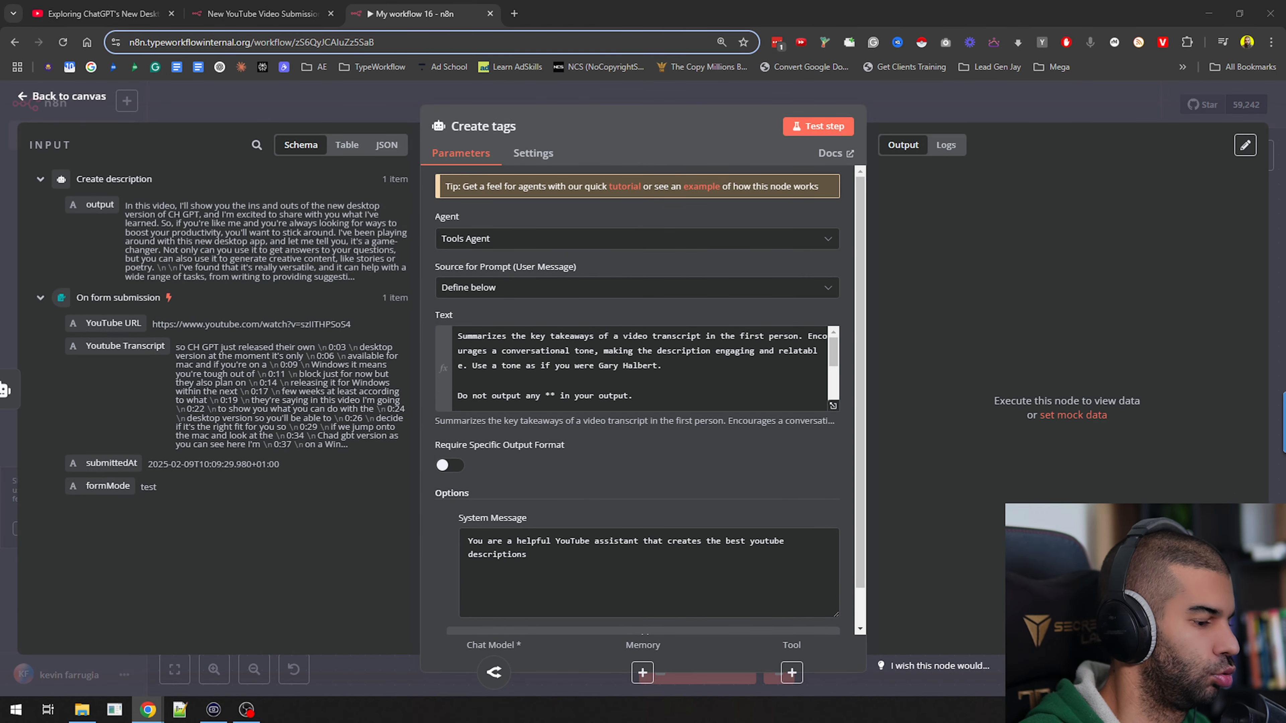
left_click(501, 397)
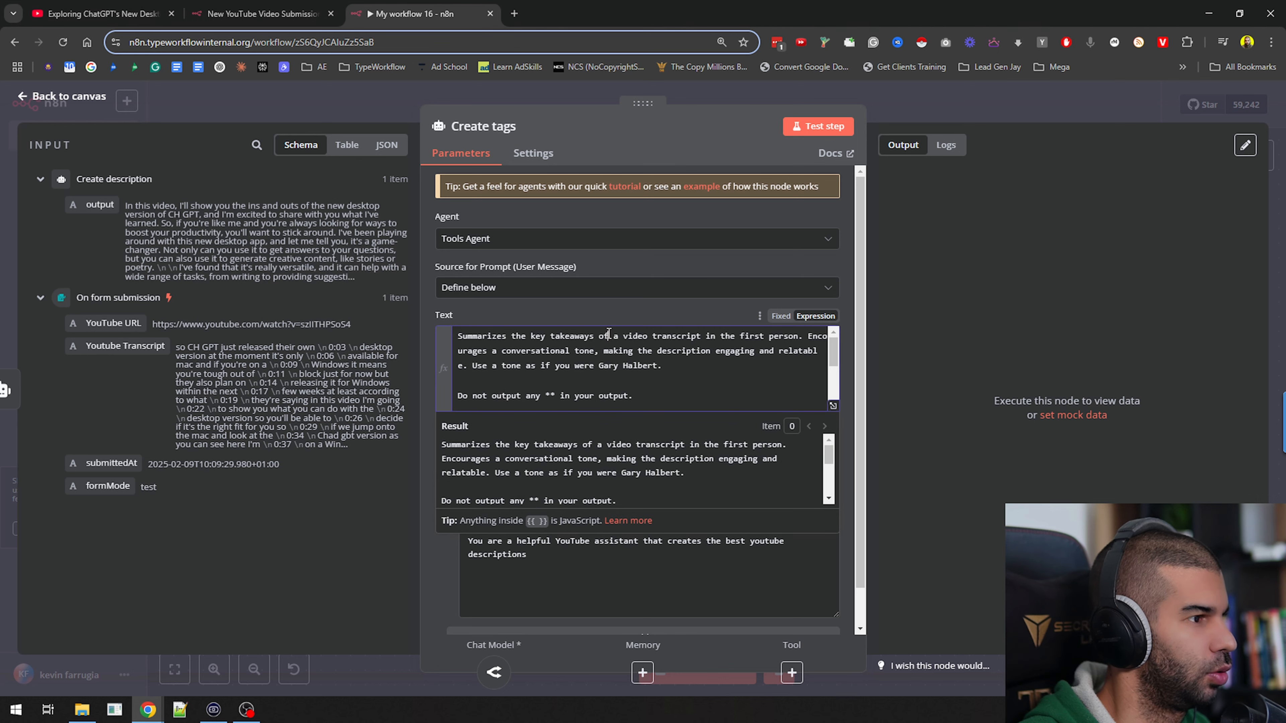
key("ctrl+a")
type("Create concise, relevant tags for YouTube videos, ensuring they do not exceed 450 characters in total. Only output the comma separated list. Do not output ``` or ```csv at the beginning/end of your output  Here's the youtube transcript:  {{ $('On form submission').item.json['YouTube Transcript'] }}")
scroll(506, 346, "up", 1)
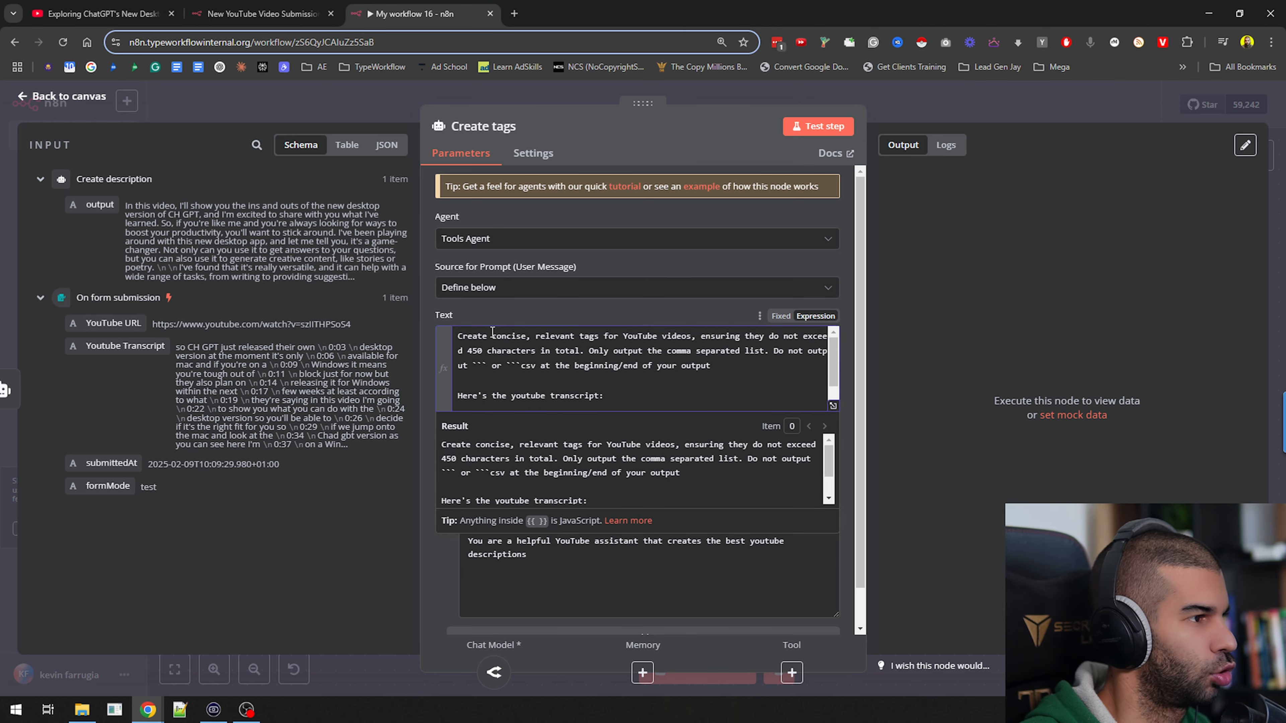
left_click_drag(492, 332, 488, 367)
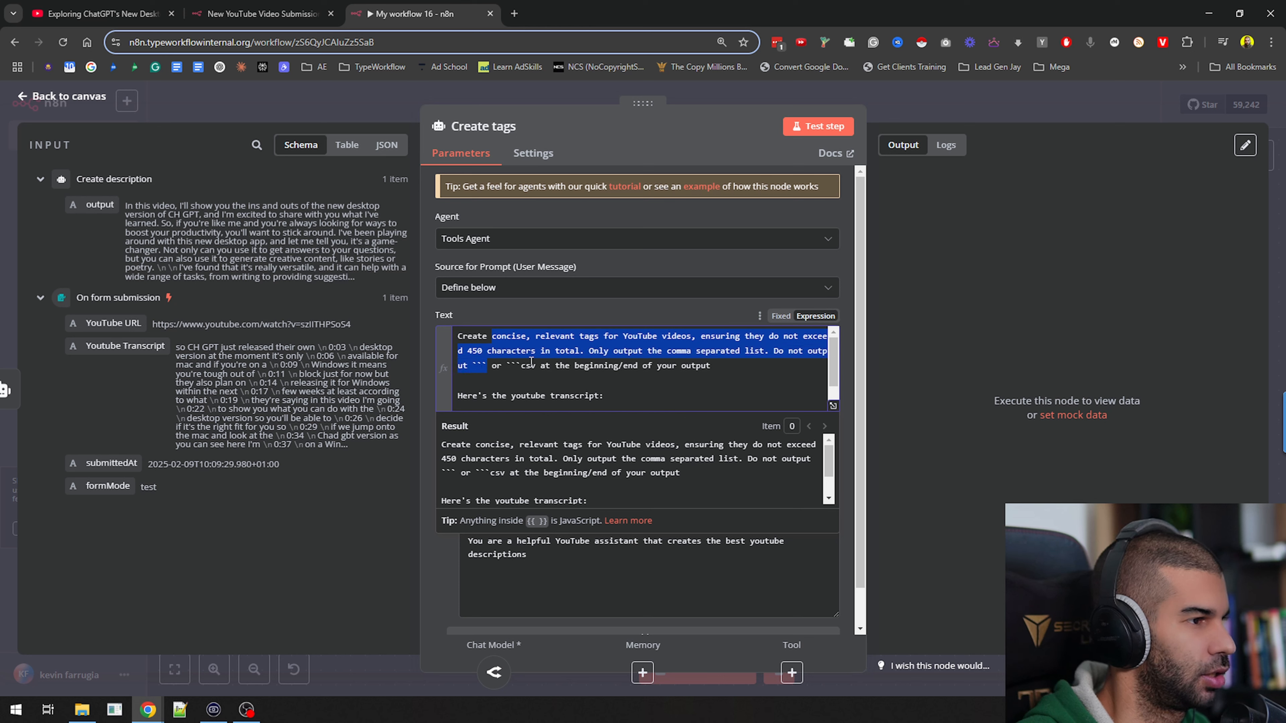
scroll(658, 363, "down", 1)
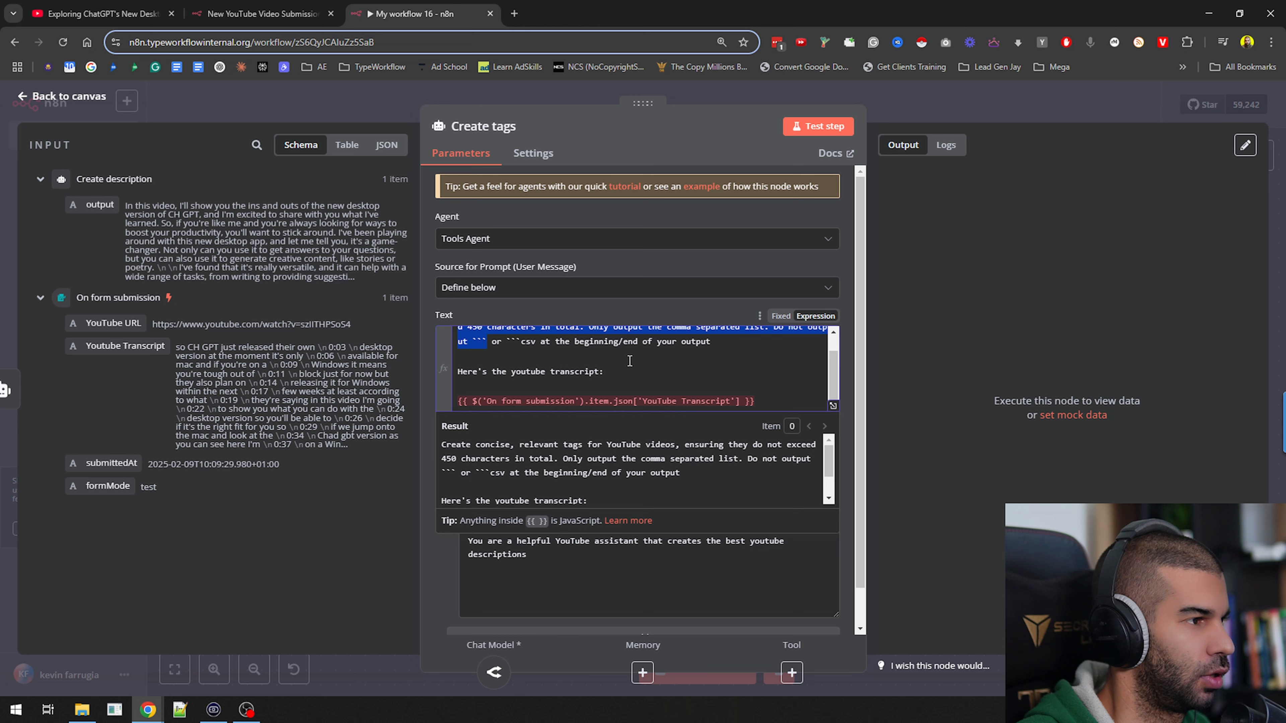
Replace the transcript expression at the end of the Create tags prompt with the Youtube Transcript field from On form submission
left_click(778, 401)
key("shift+Home")
key("BackSpace")
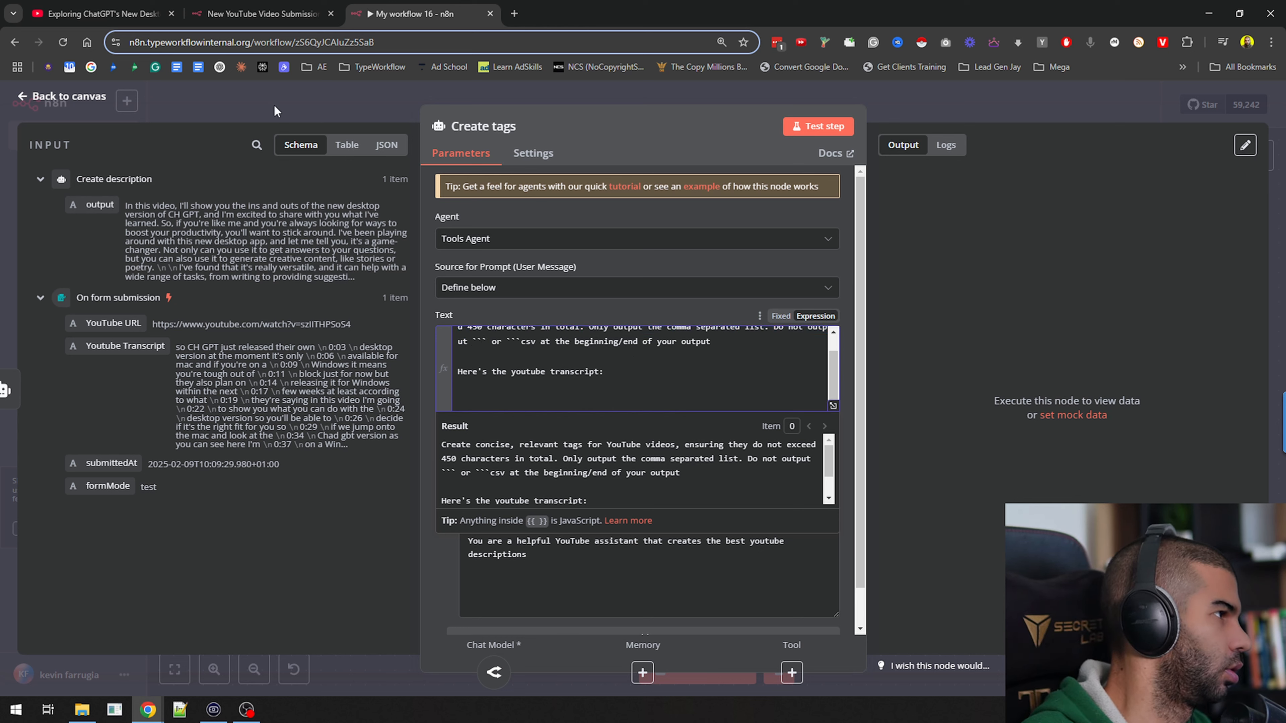
left_click_drag(125, 346, 506, 401)
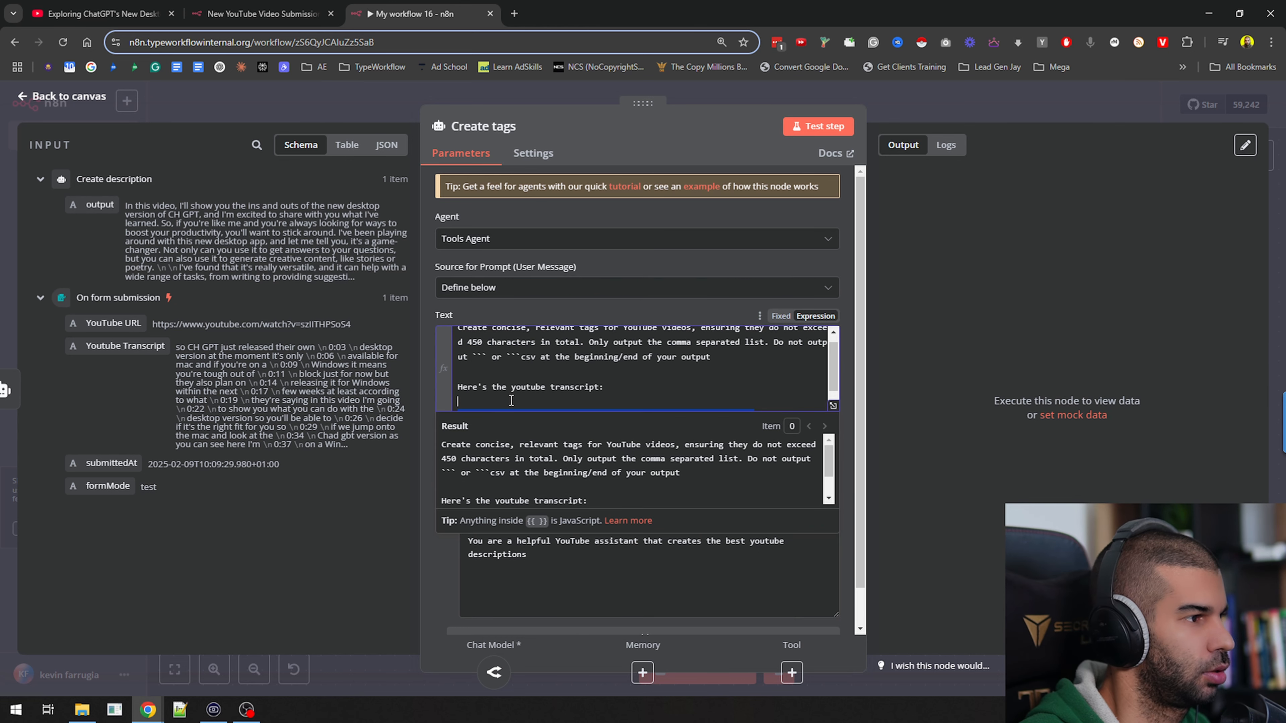
scroll(690, 357, "down", 1)
left_click(643, 386)
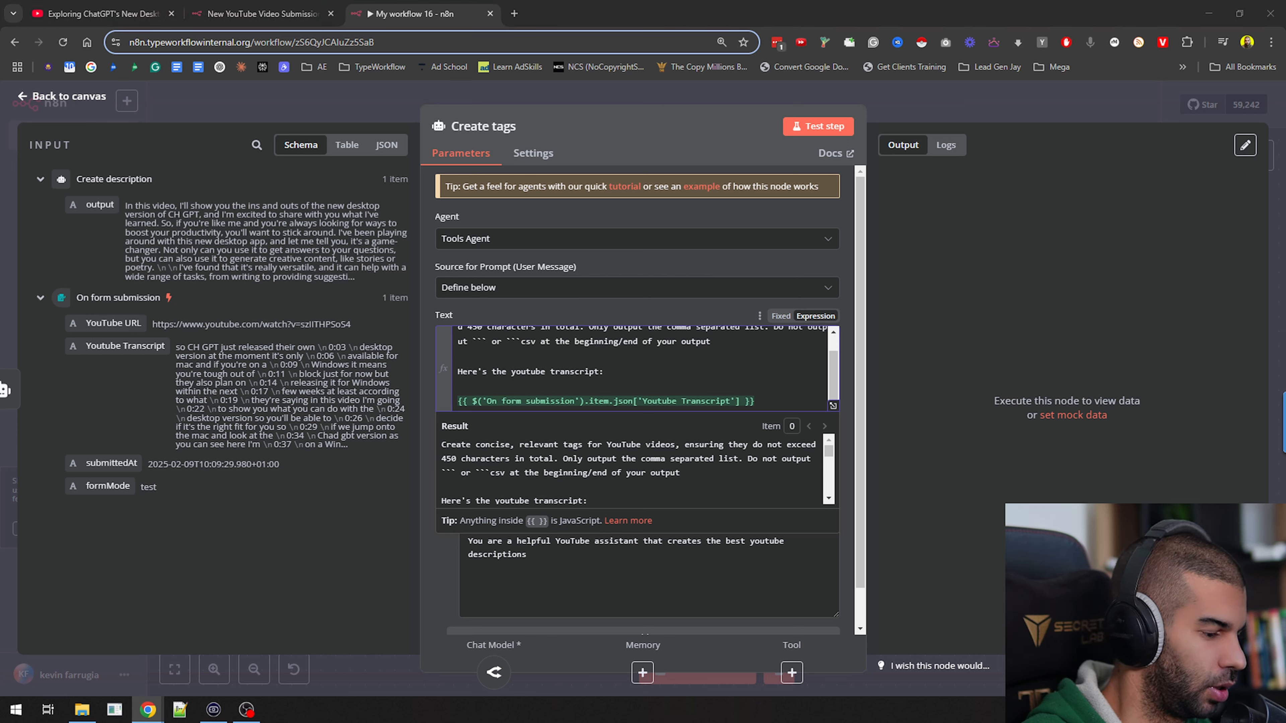
Set the Create tags system message to "You are a helpful YouTube assistant that creates relevant YouTube video tags. Do not exceed 450 characters in total output."
left_click(551, 557)
key("ctrl+a")
type("You are a helpful YouTube assistant that creates relevant YouTube video tags.  Do not exceed 450 characters in total output.")
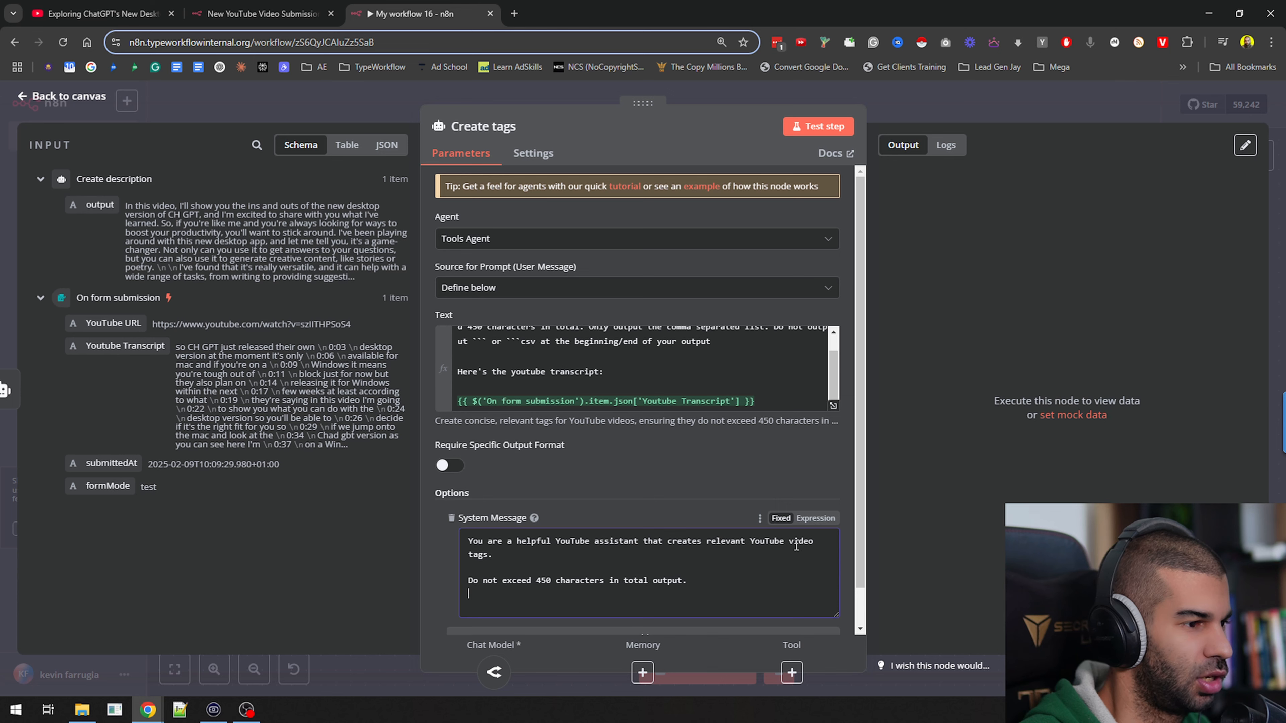
left_click_drag(517, 580, 643, 592)
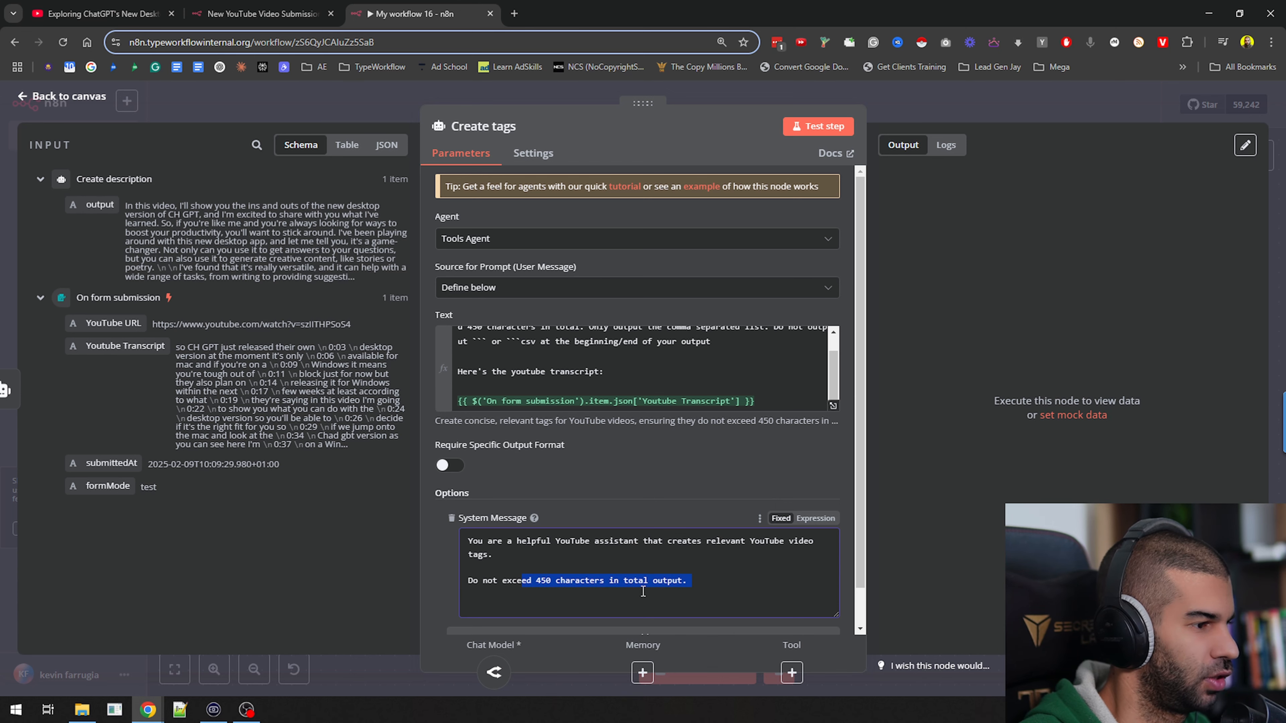
left_click(980, 103)
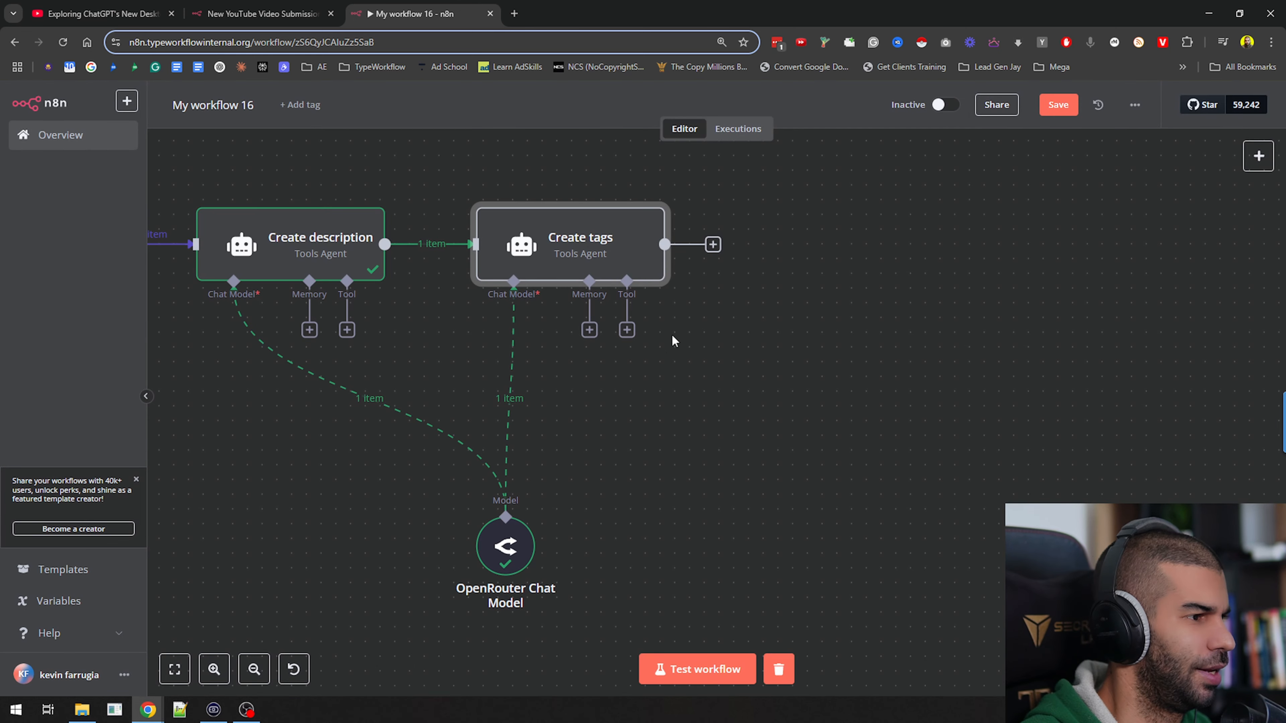
Pin the Create description node's output data and test the Create tags node
left_click(289, 237)
key("p")
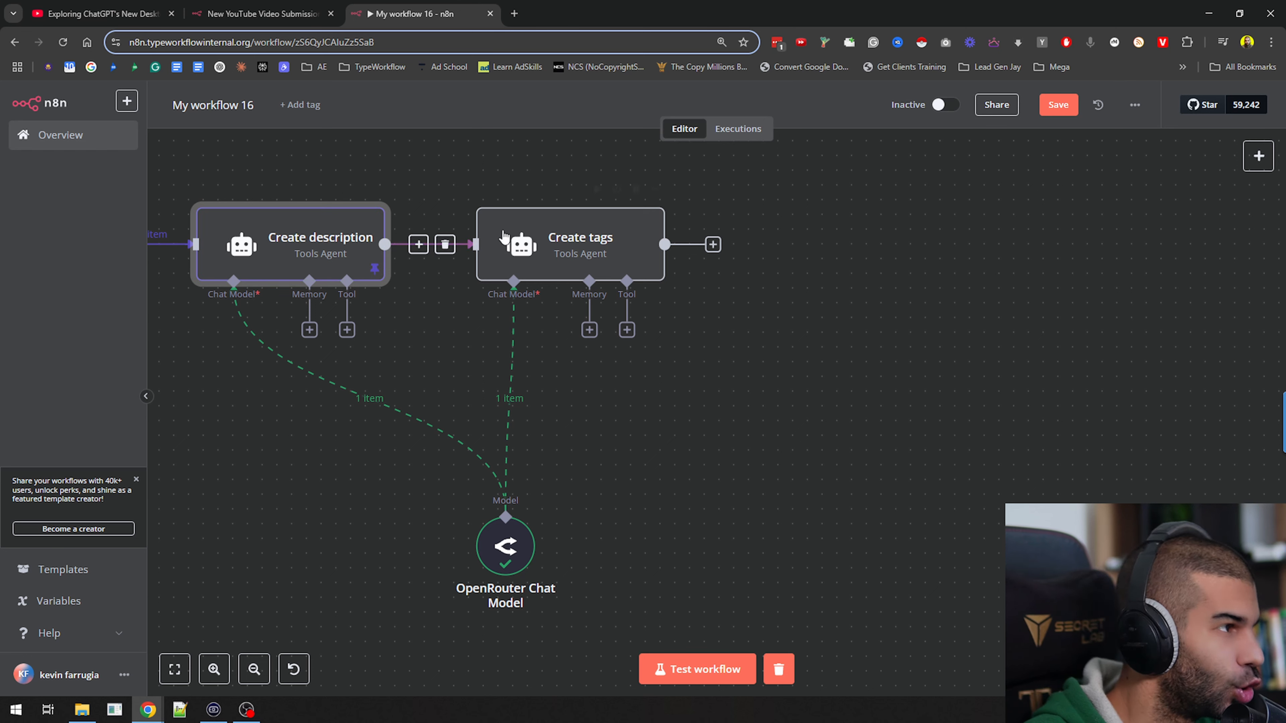
left_click(597, 189)
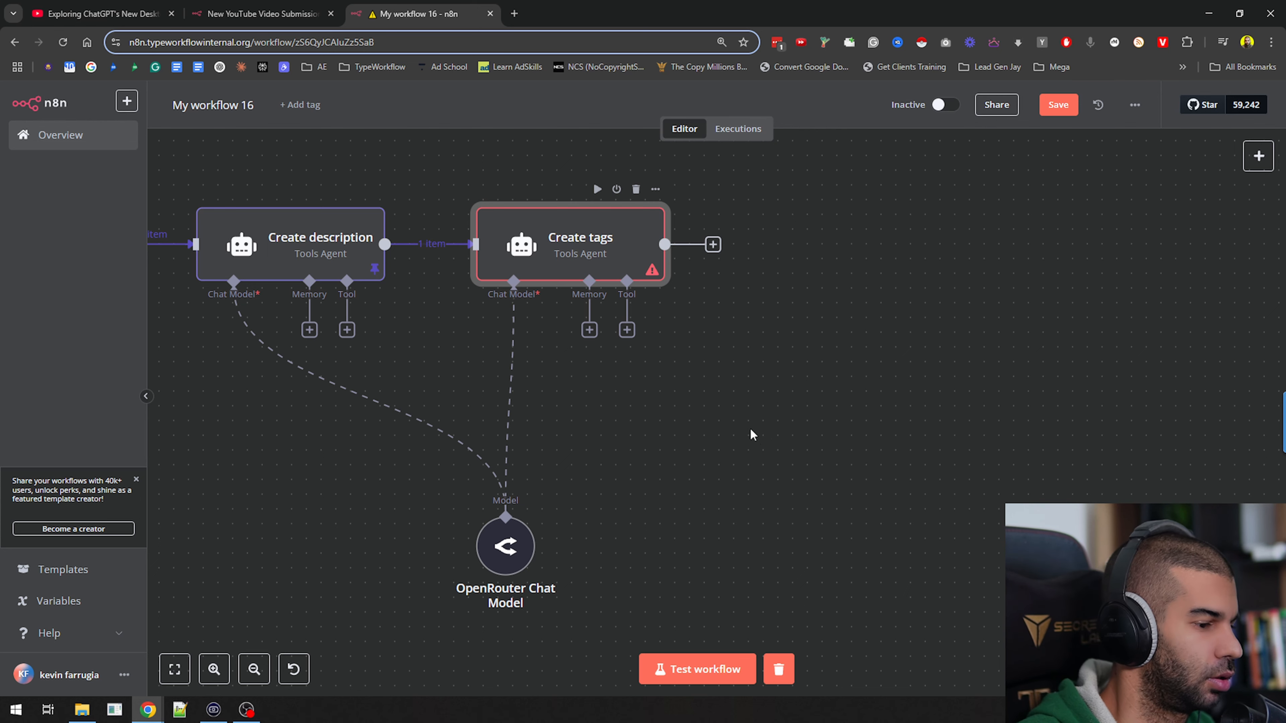
Open the Create tags node and review its log, prompt and system message
double_click(582, 256)
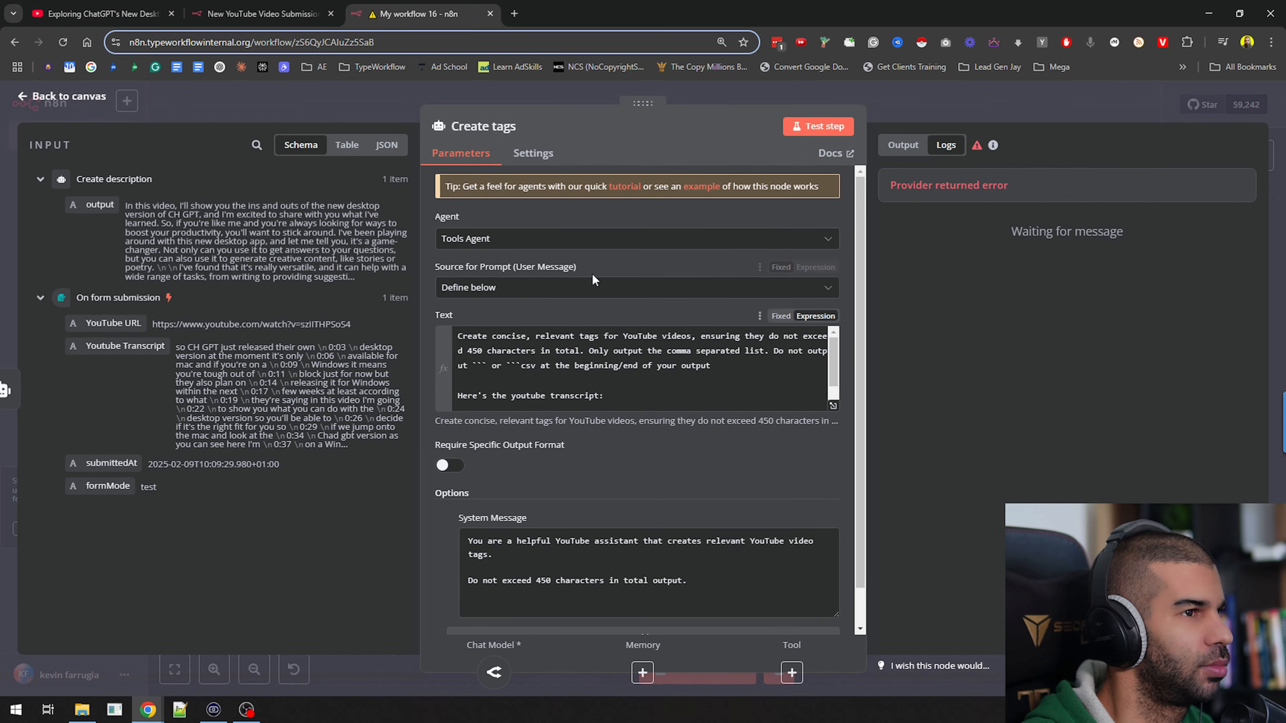
scroll(559, 190, "down", 1)
scroll(480, 179, "up", 1)
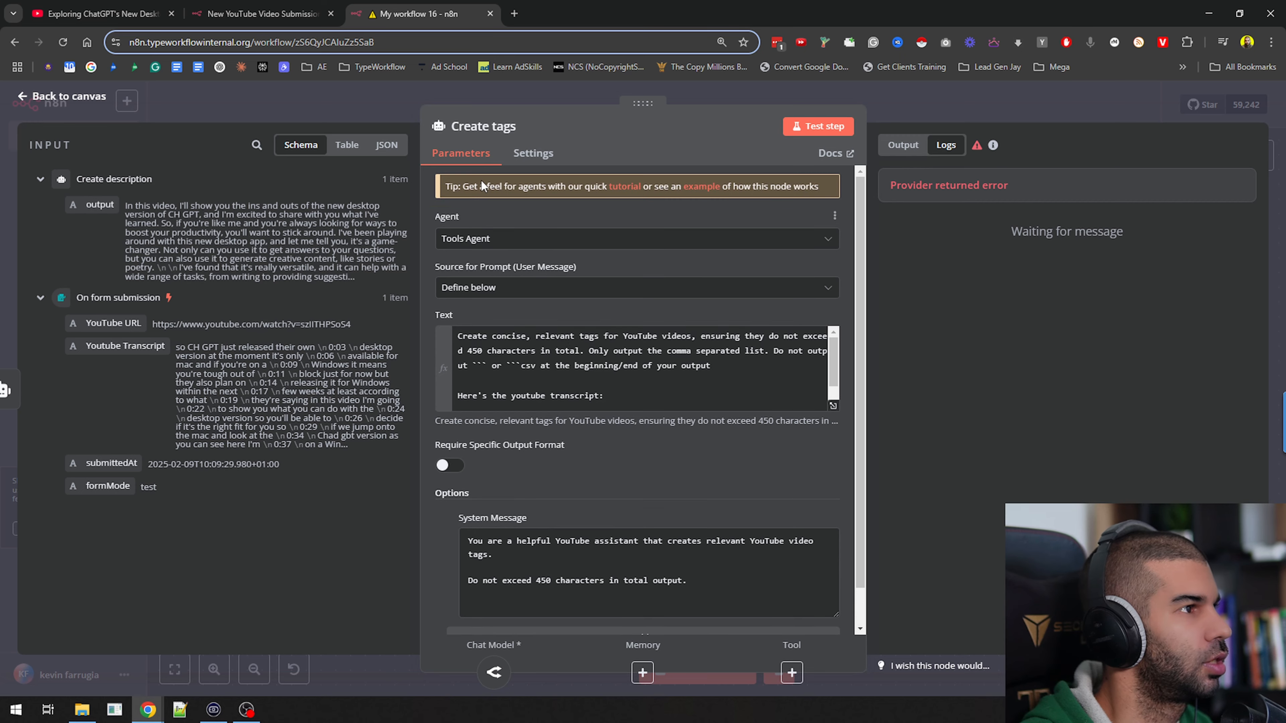
scroll(512, 355, "down", 1)
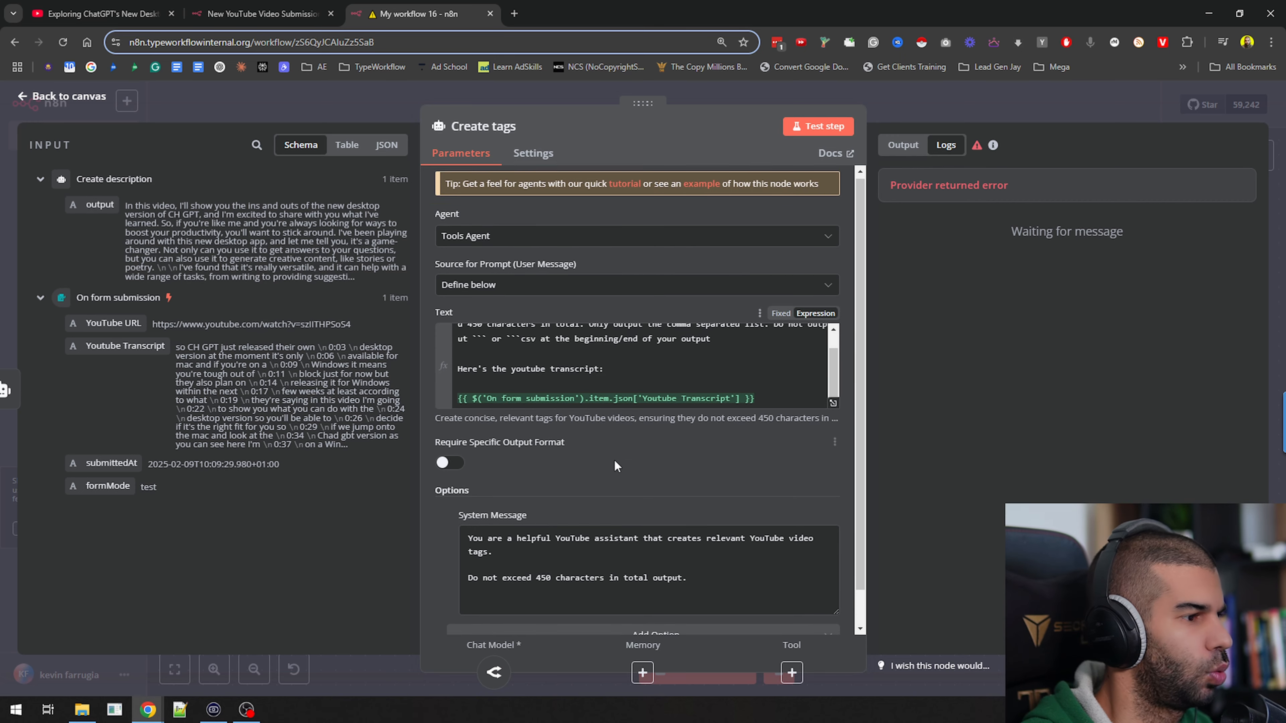
scroll(614, 460, "down", 1)
left_click(1006, 103)
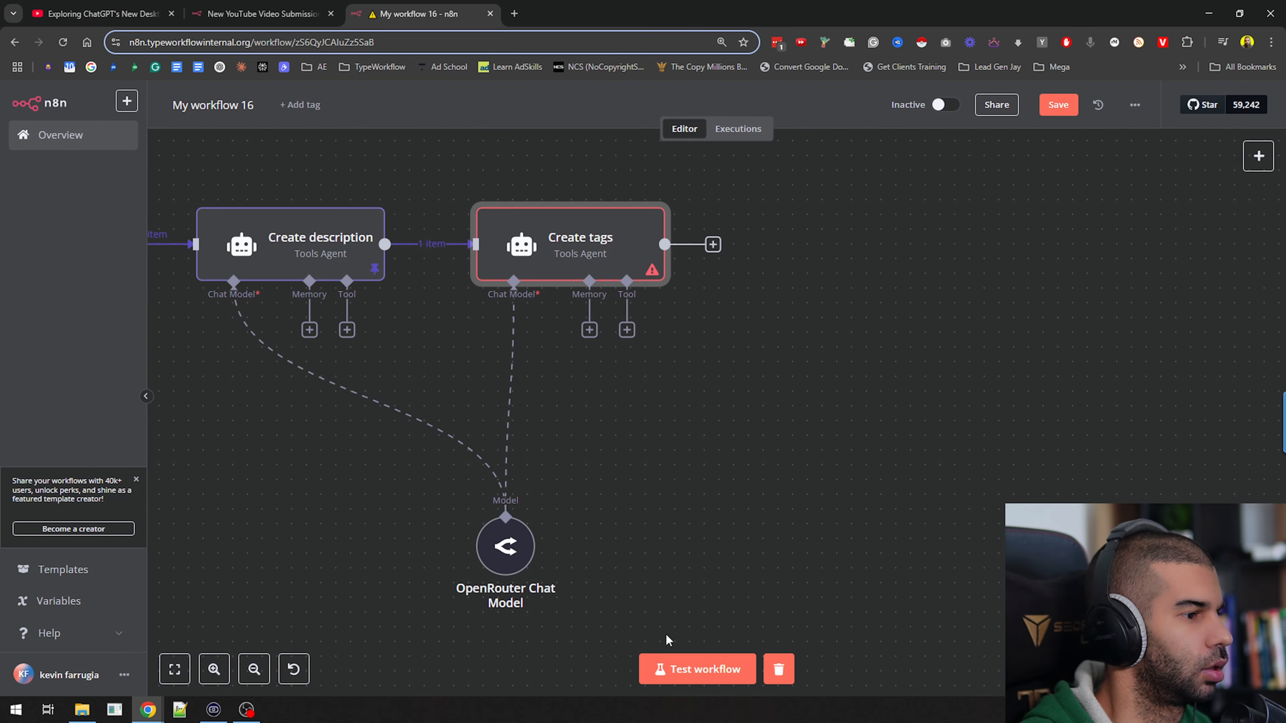
Run the workflow test again, recheck the Create tags node's prompt and log, and save the workflow
left_click(681, 661)
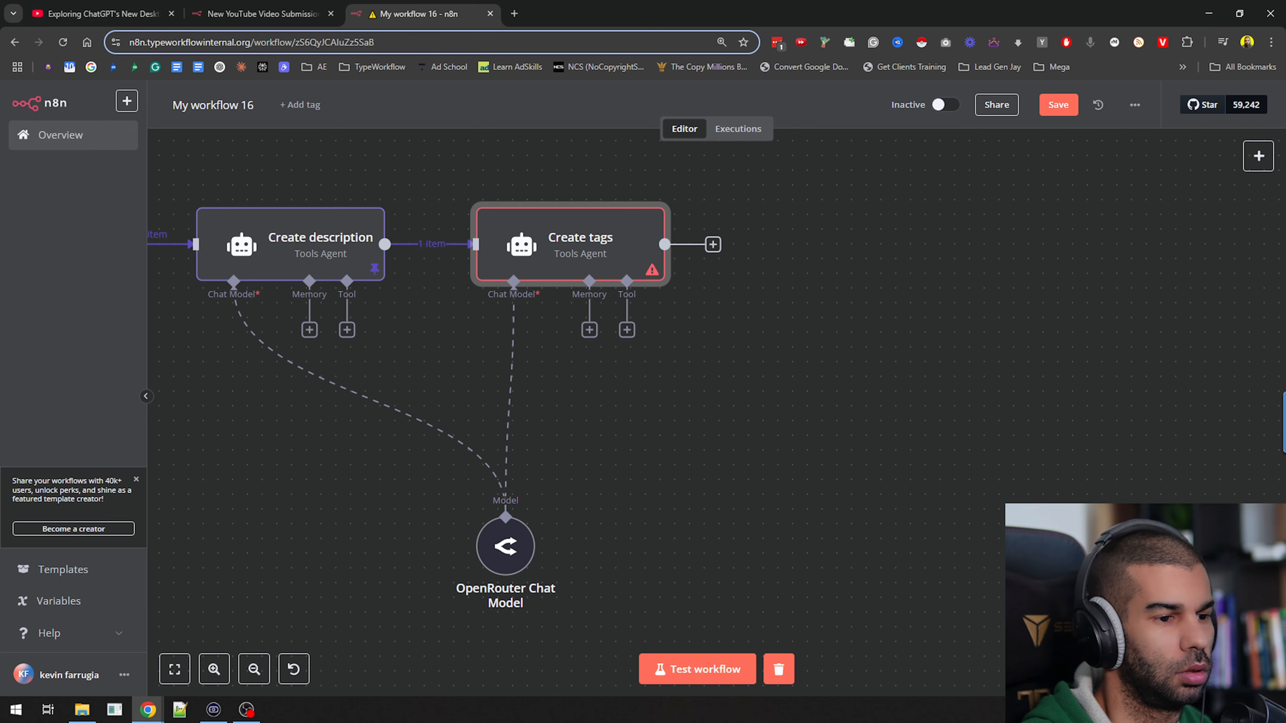
scroll(734, 567, "right", 2)
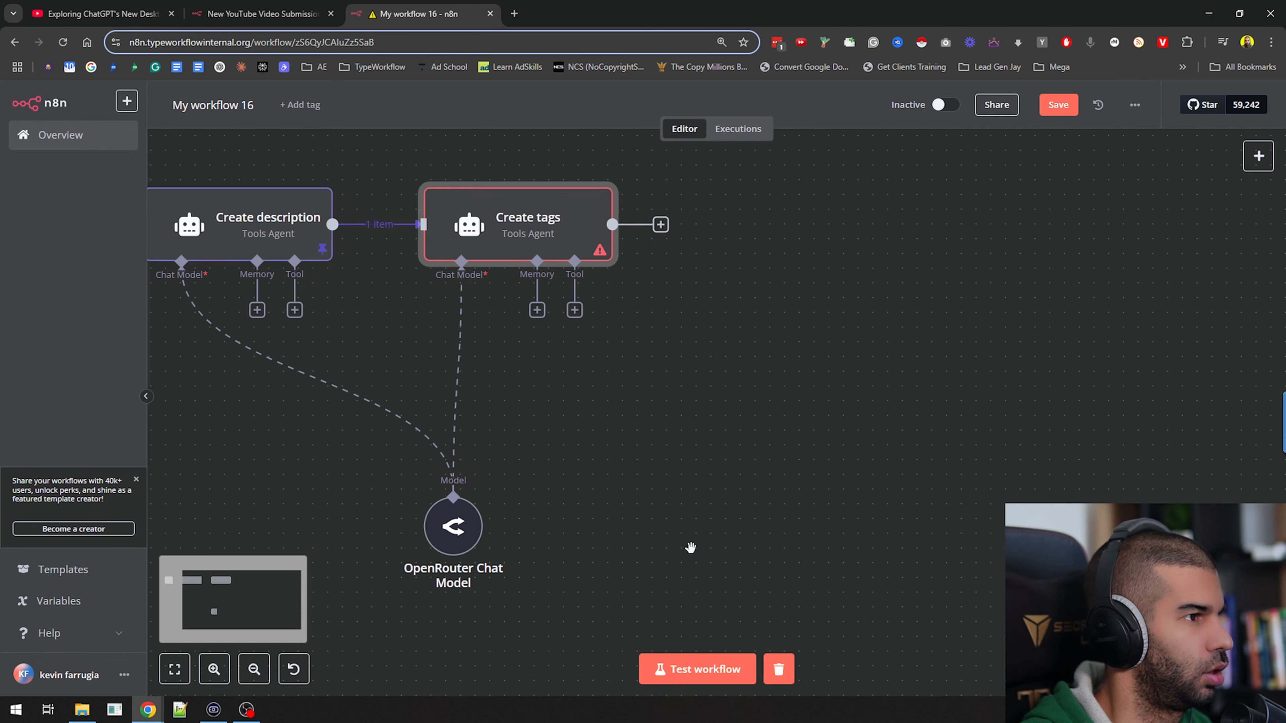
double_click(481, 233)
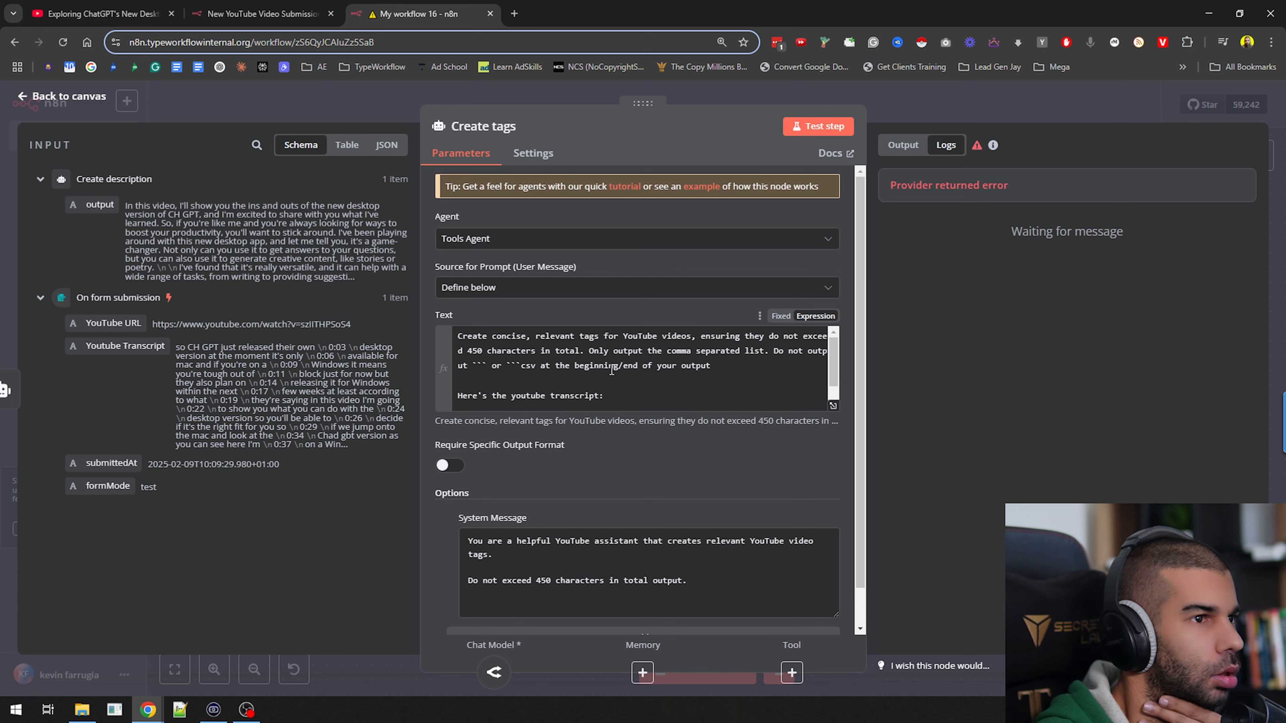
scroll(611, 369, "down", 1)
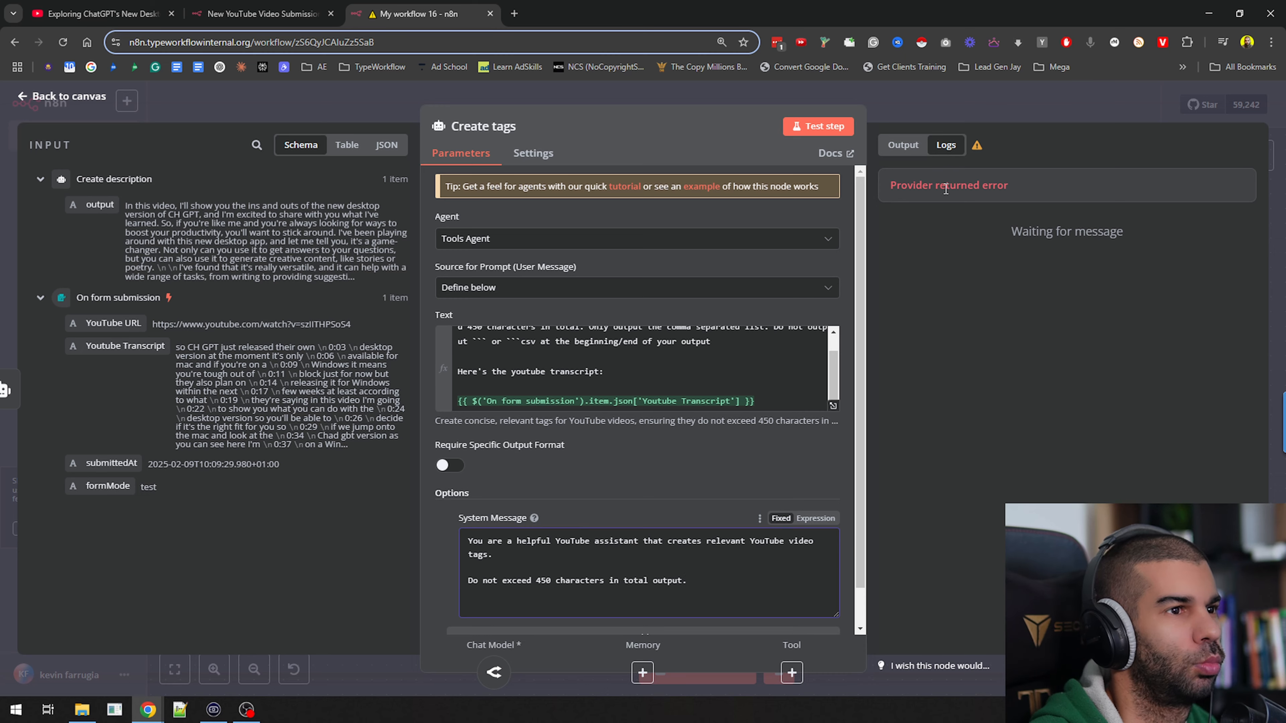
left_click(939, 96)
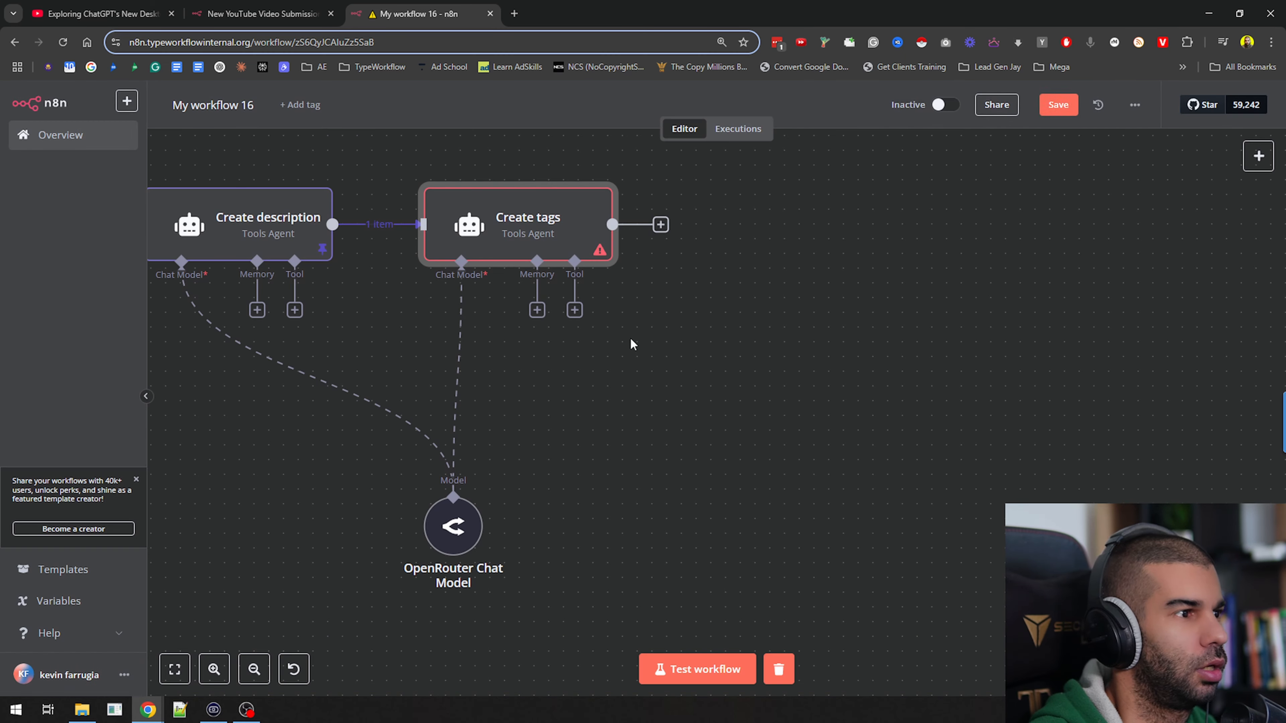
Test the saved workflow and read the tag list in the Create tags node's output
left_click(727, 669)
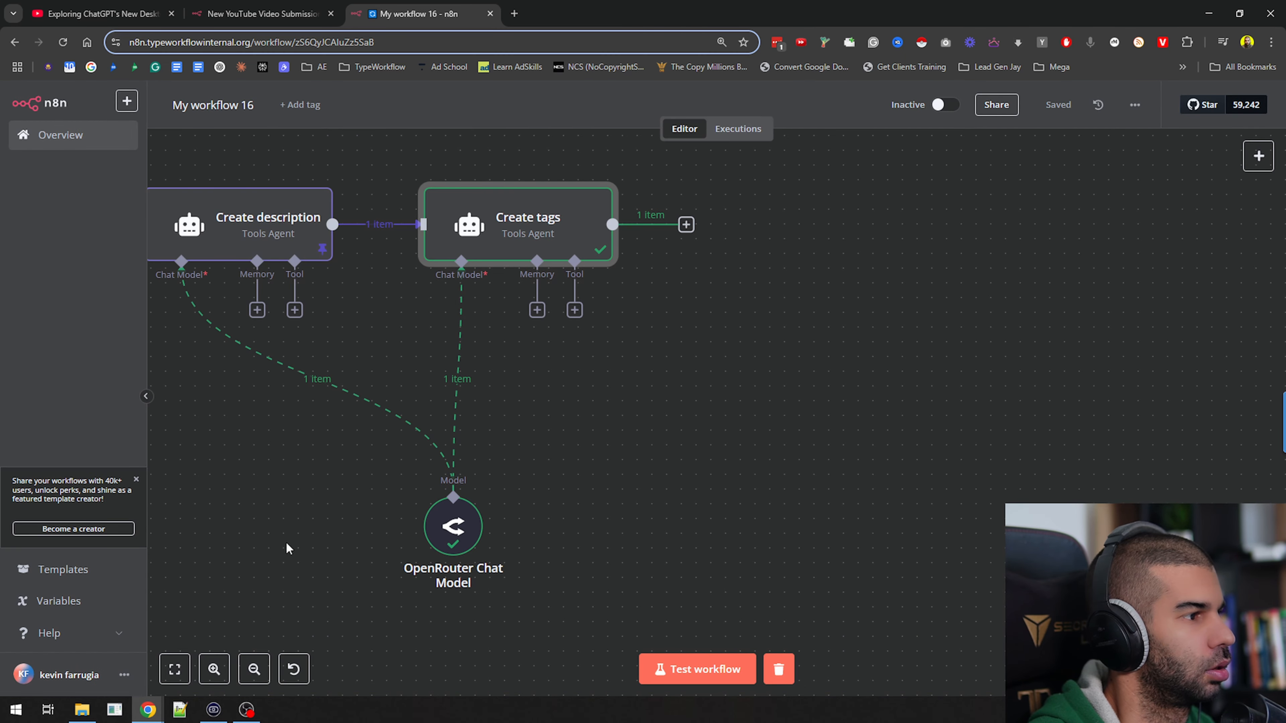
double_click(526, 220)
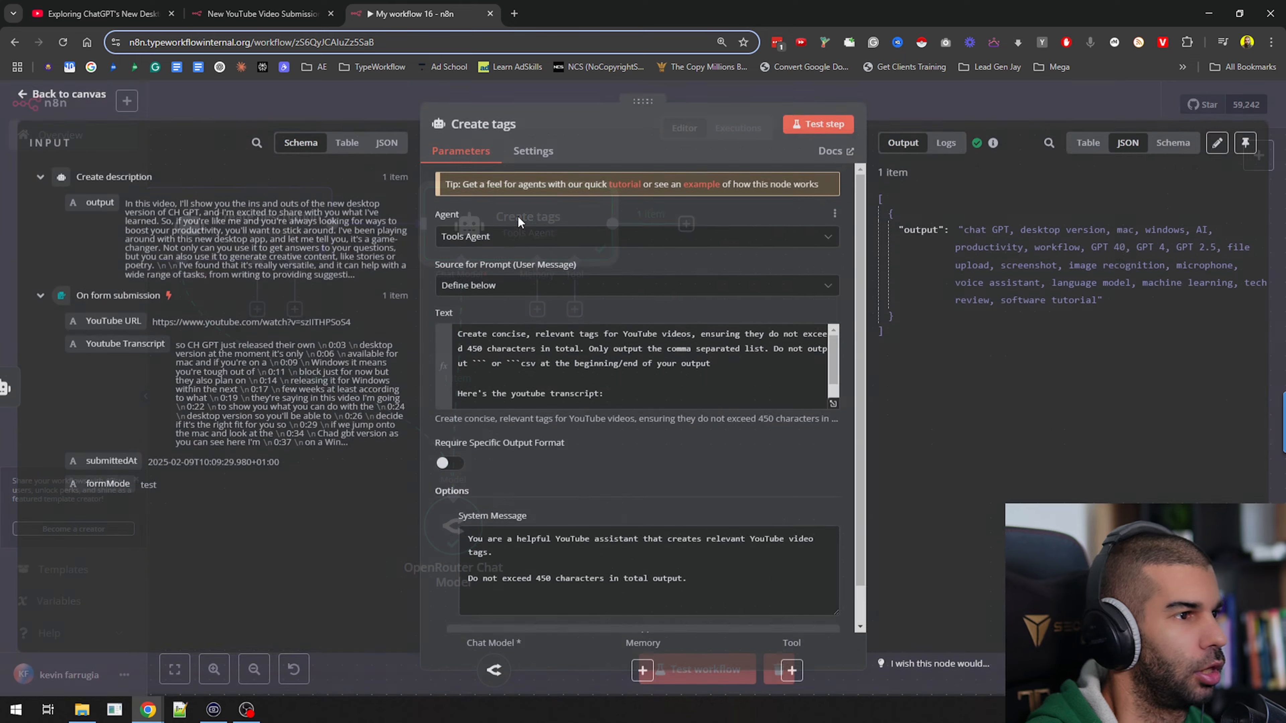
left_click_drag(968, 227, 1099, 303)
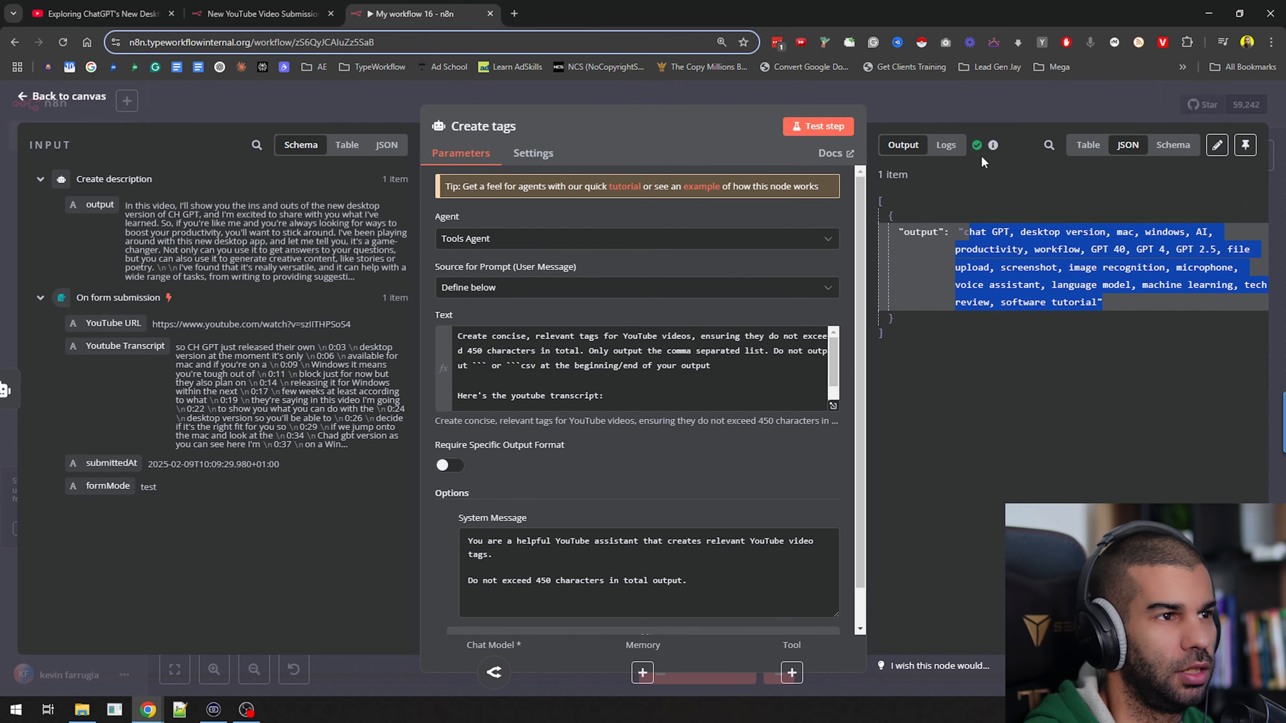
left_click(985, 95)
Duplicate the Create tags node, connect the copy after the original, and link its Chat Model input to the OpenRouter Chat Model
scroll(672, 419, "right", 5)
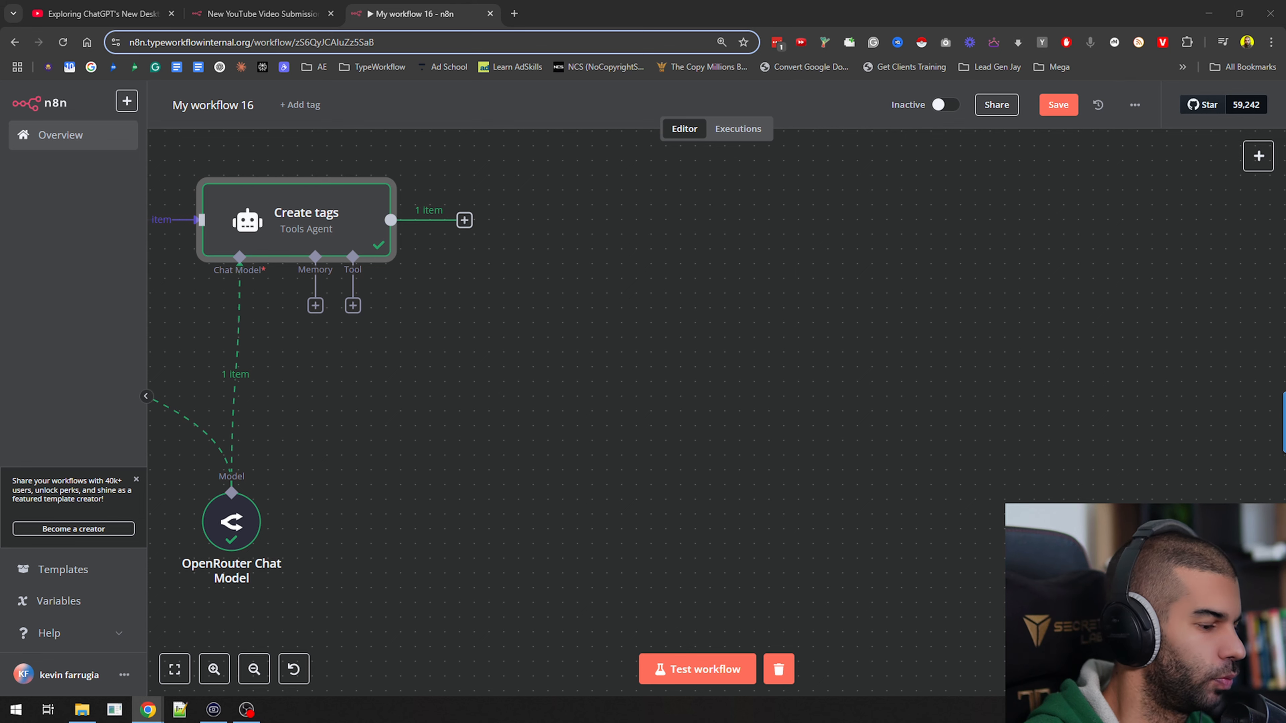
right_click(309, 217)
left_click(445, 293)
left_click(268, 212)
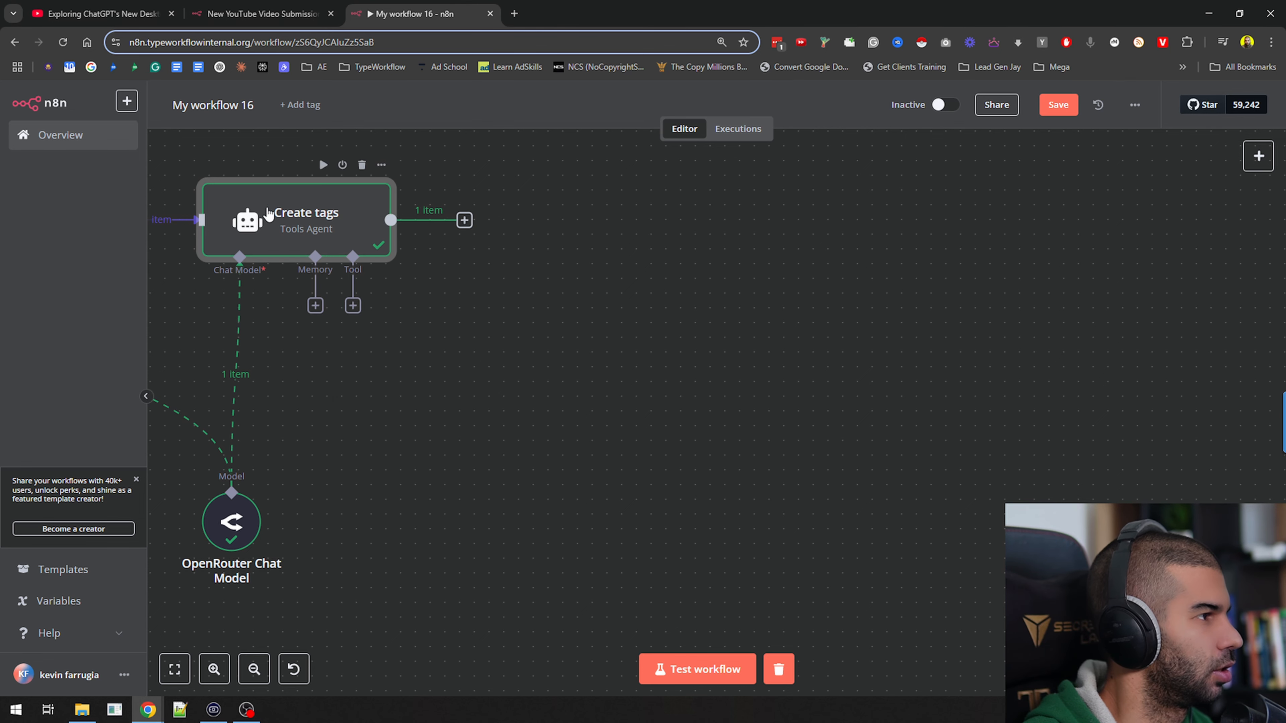
key("ctrl+c")
key("ctrl+v")
left_click_drag(464, 220, 647, 229)
left_click_drag(609, 305, 231, 489)
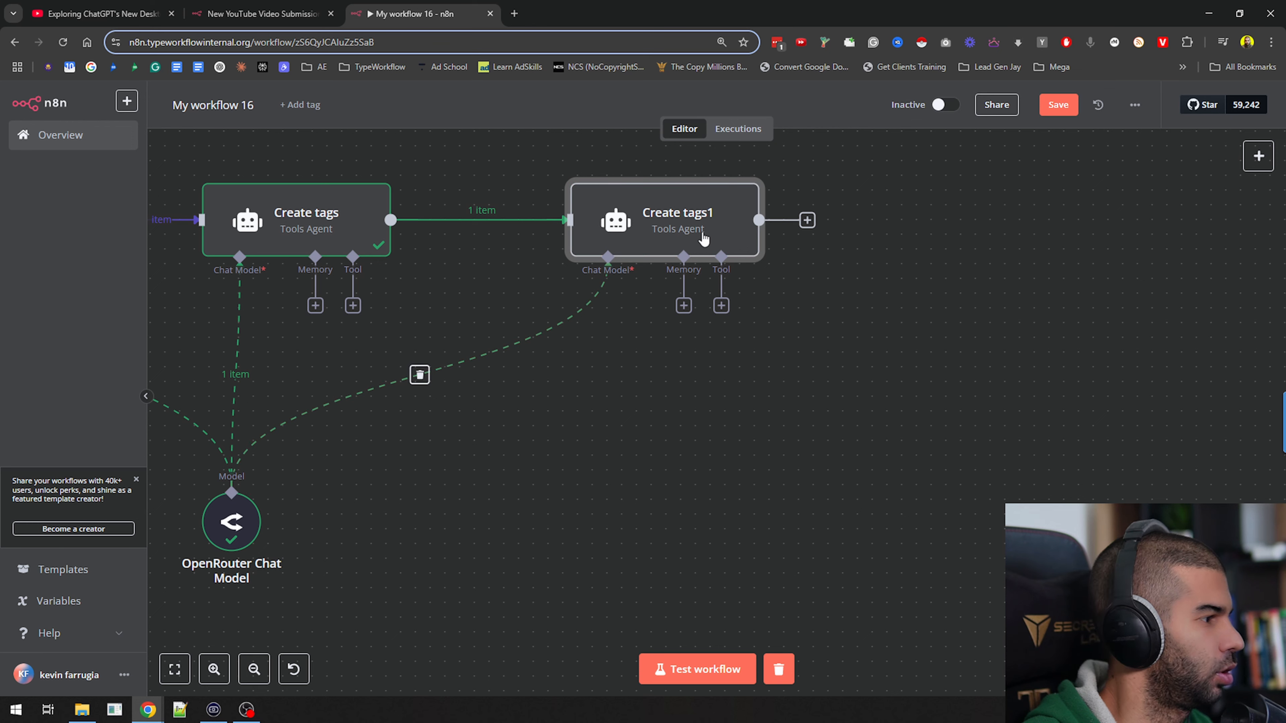
Rename the duplicated Create tags1 node to "Create suggested titles"
key("F2")
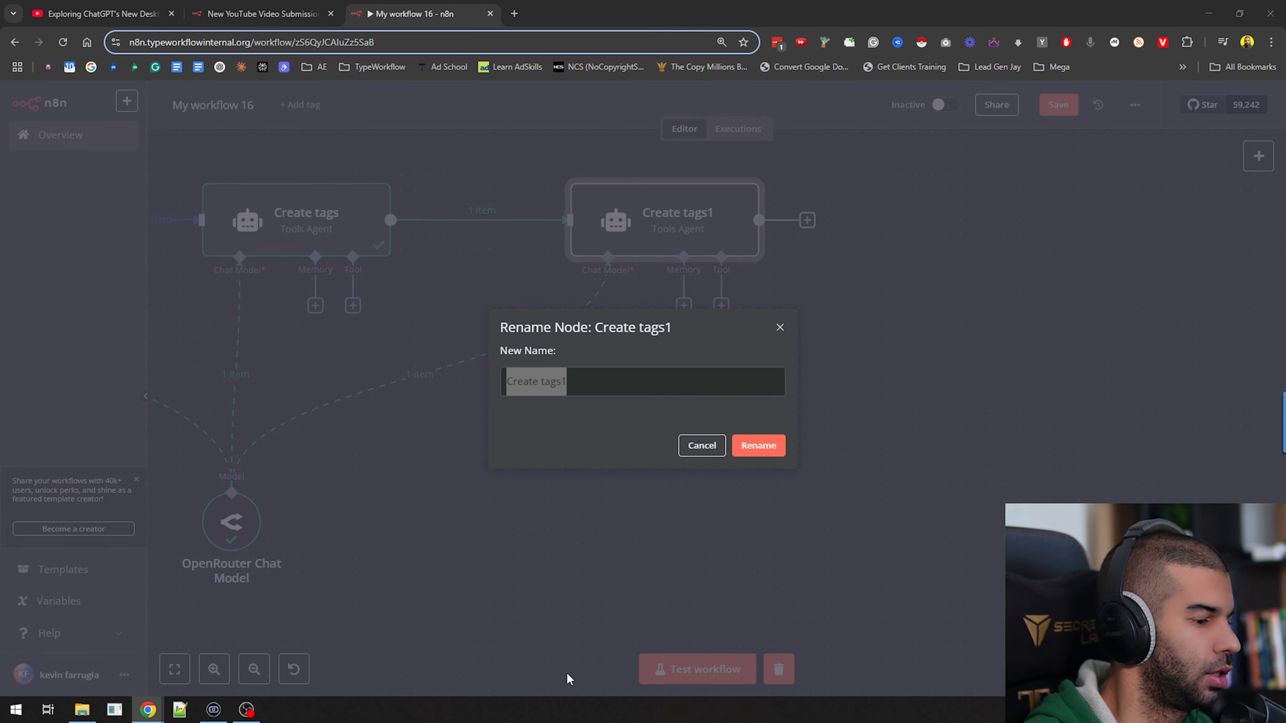
left_click(651, 366)
type("Create suggested titles")
left_click(751, 448)
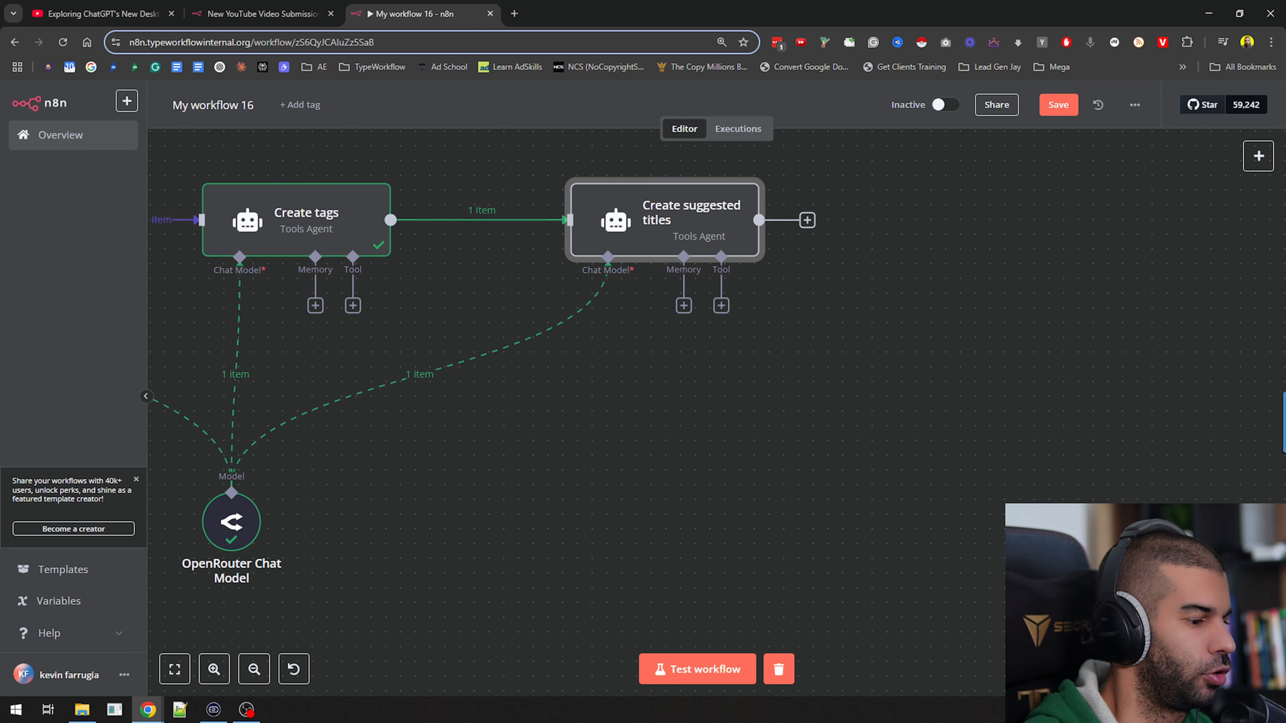
Replace the Create suggested titles prompt with the prepared one asking for 10 examples of great titles based on effective headline principles
double_click(637, 236)
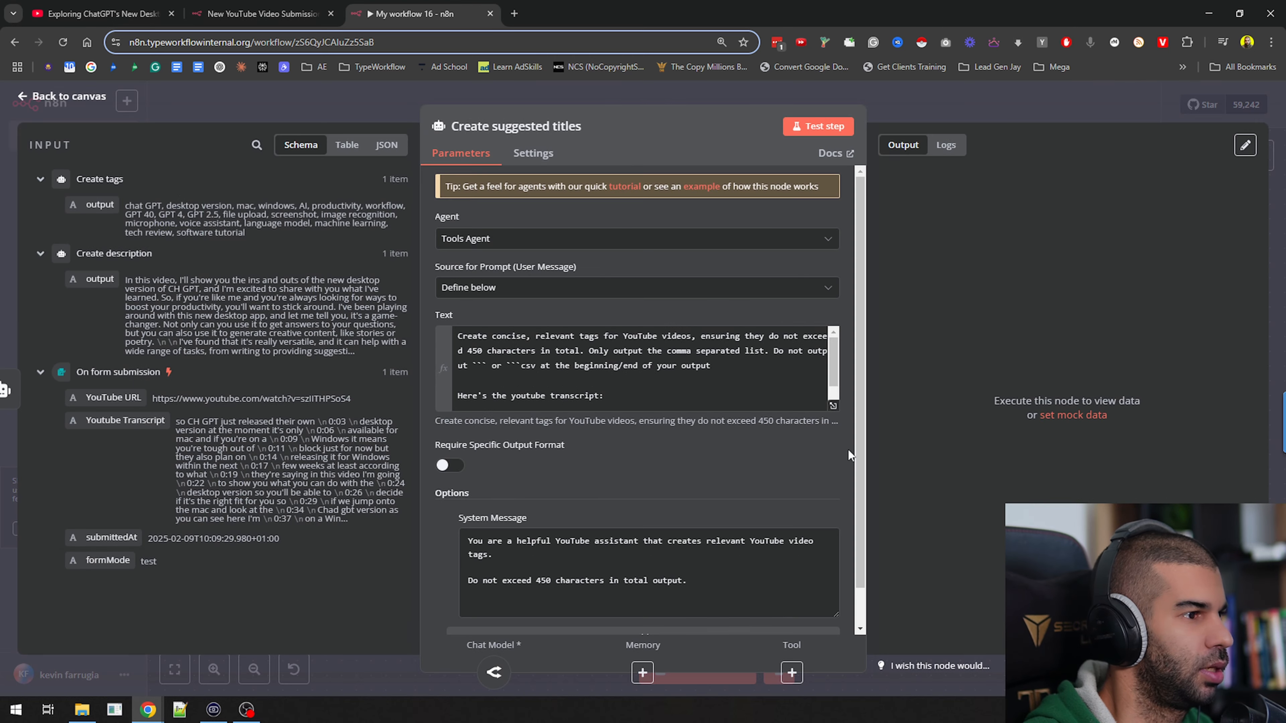
left_click(622, 365)
key("ctrl+a")
key("ctrl+v")
scroll(591, 361, "up", 10)
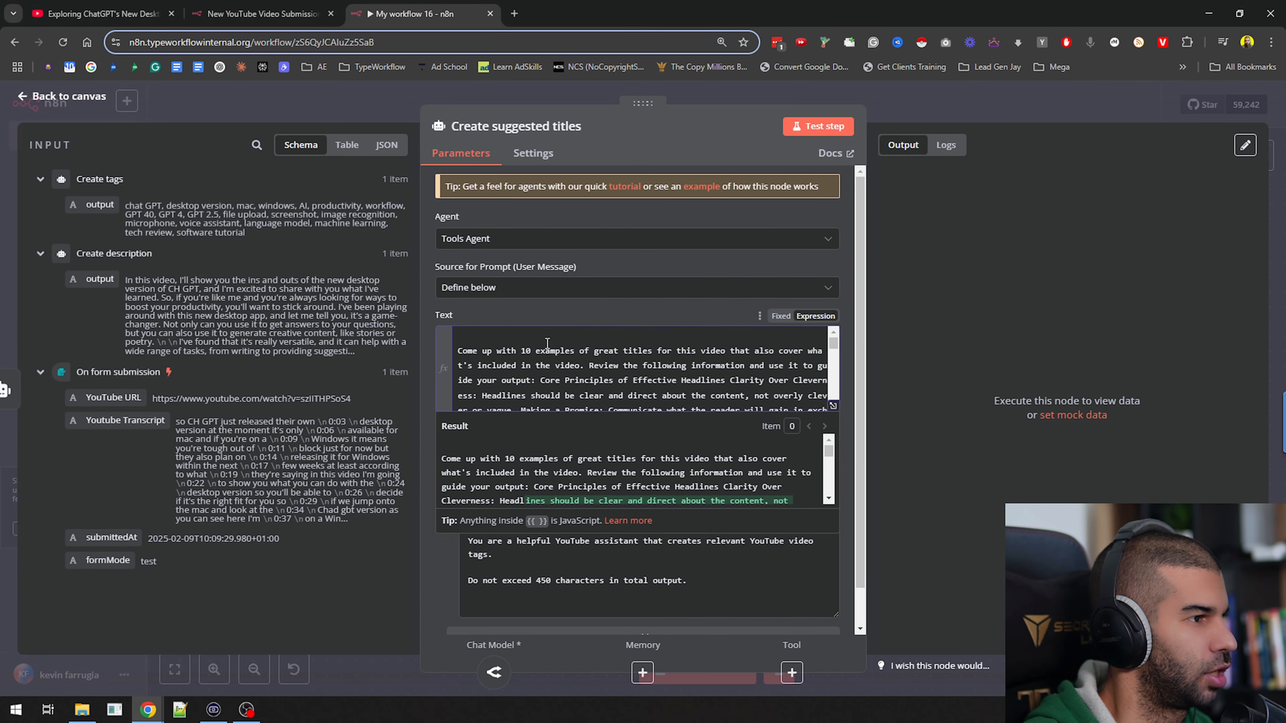
Open the full editor for the Create suggested titles prompt and start a new paragraph, after a blank line, before "Core Principles of Effective Headlines"
left_click_drag(522, 351, 606, 382)
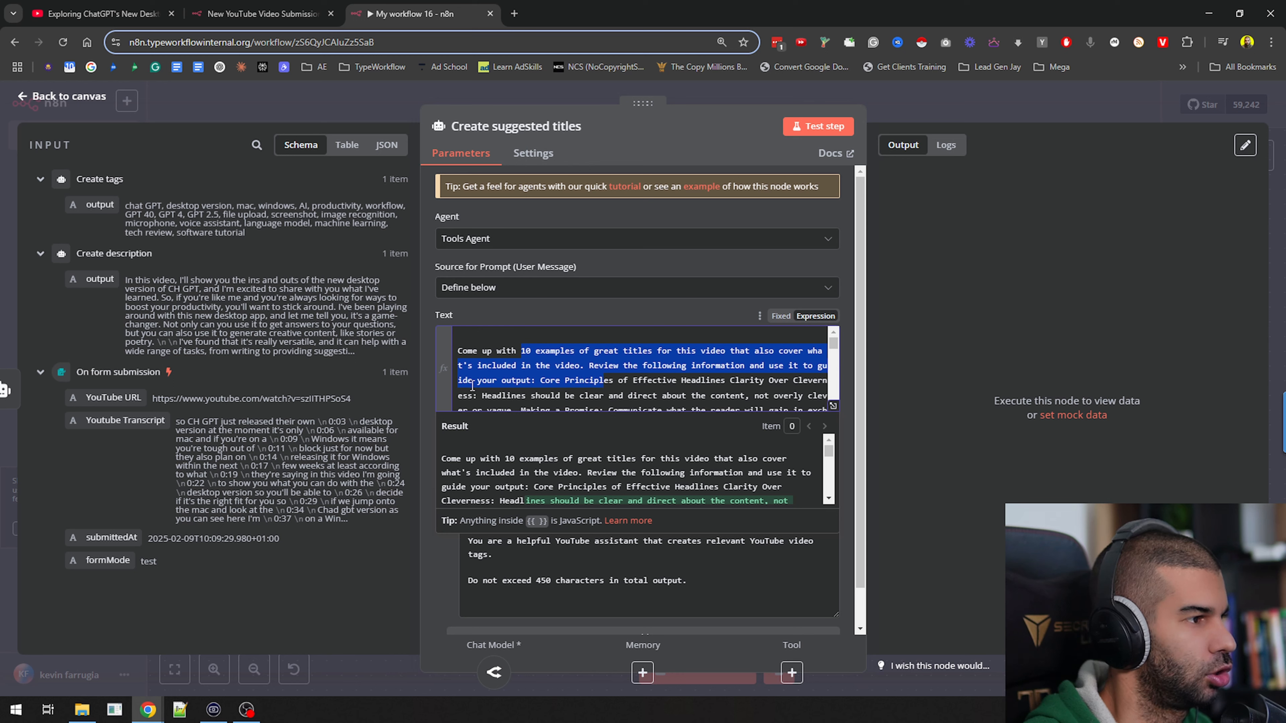
left_click(550, 381)
left_click(833, 406)
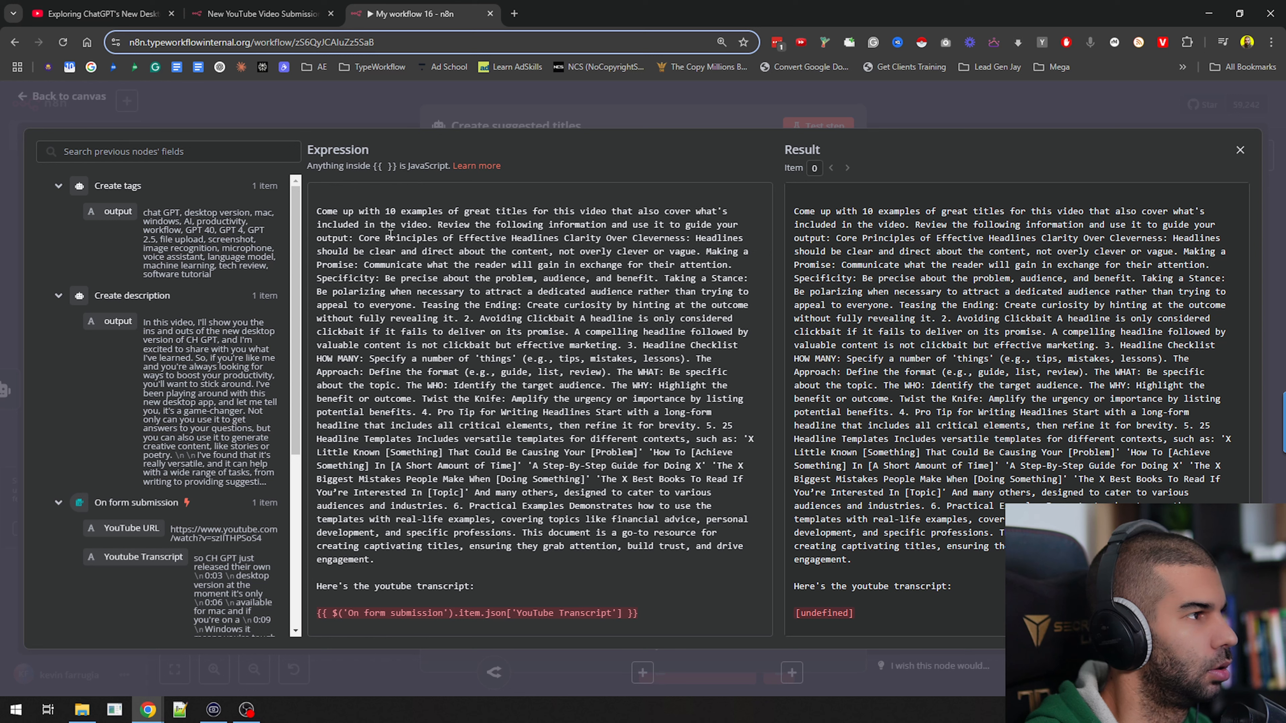
left_click(359, 238)
key("Return")
key("Return")
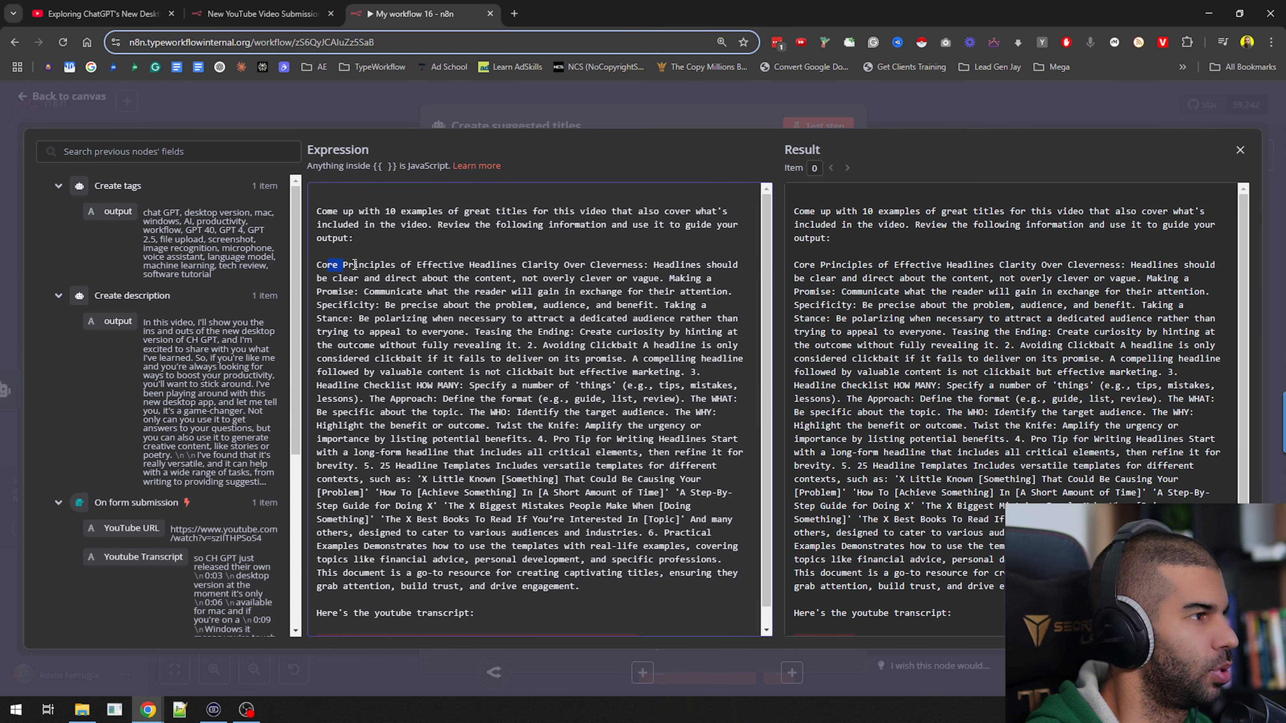
Replace the transcript expression at the end of the prompt with the Youtube Transcript field from On form submission, and close the editor
left_click_drag(355, 264, 618, 265)
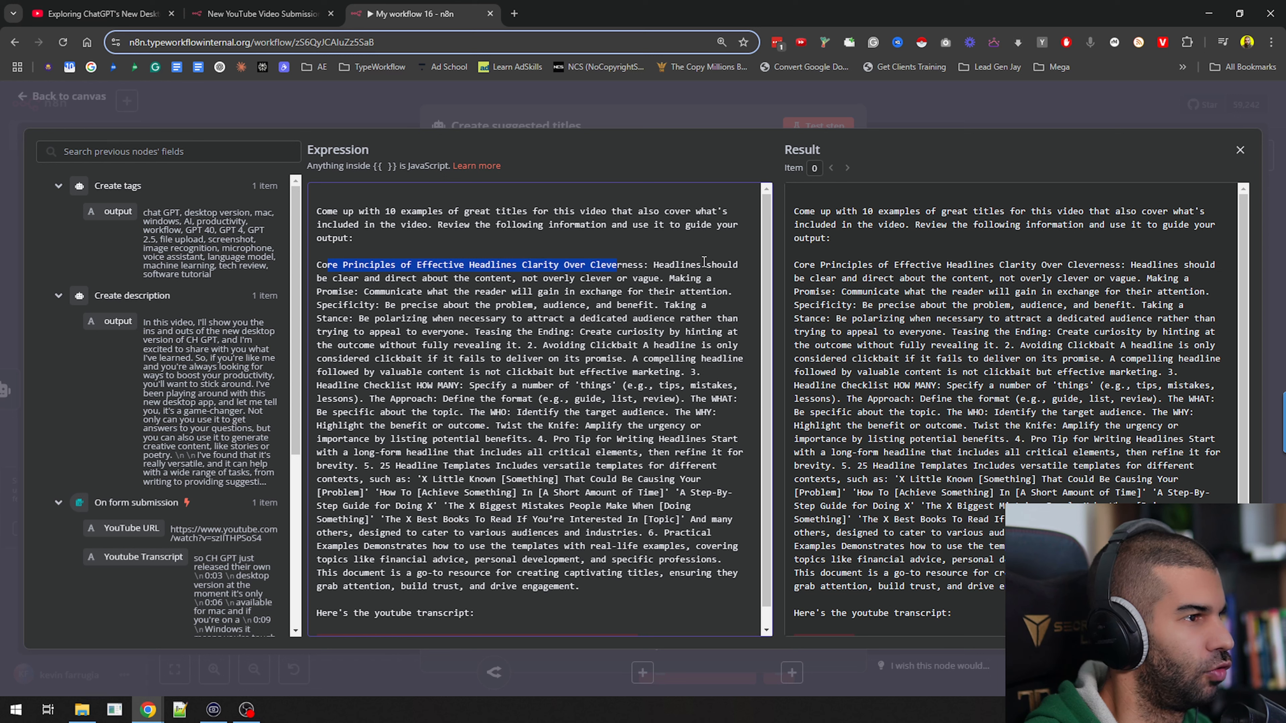
left_click_drag(653, 265, 376, 288)
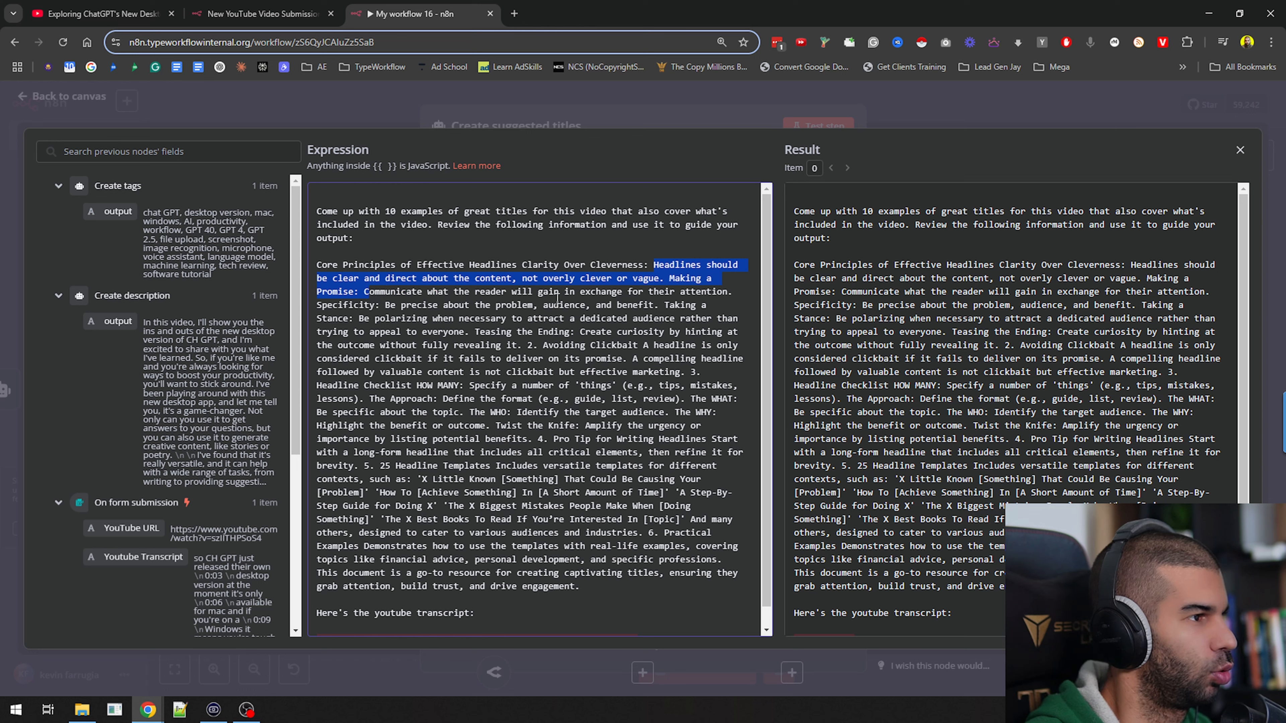
scroll(557, 298, "down", 1)
left_click_drag(454, 286, 571, 557)
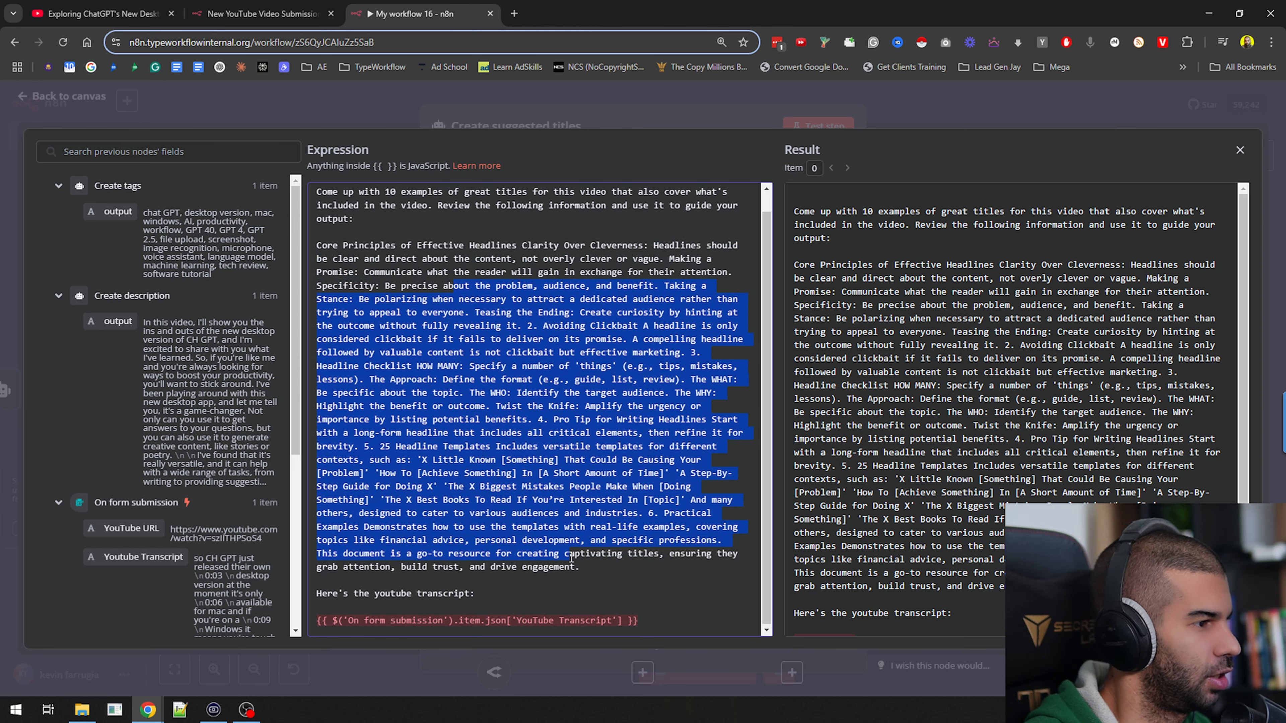
left_click(674, 612)
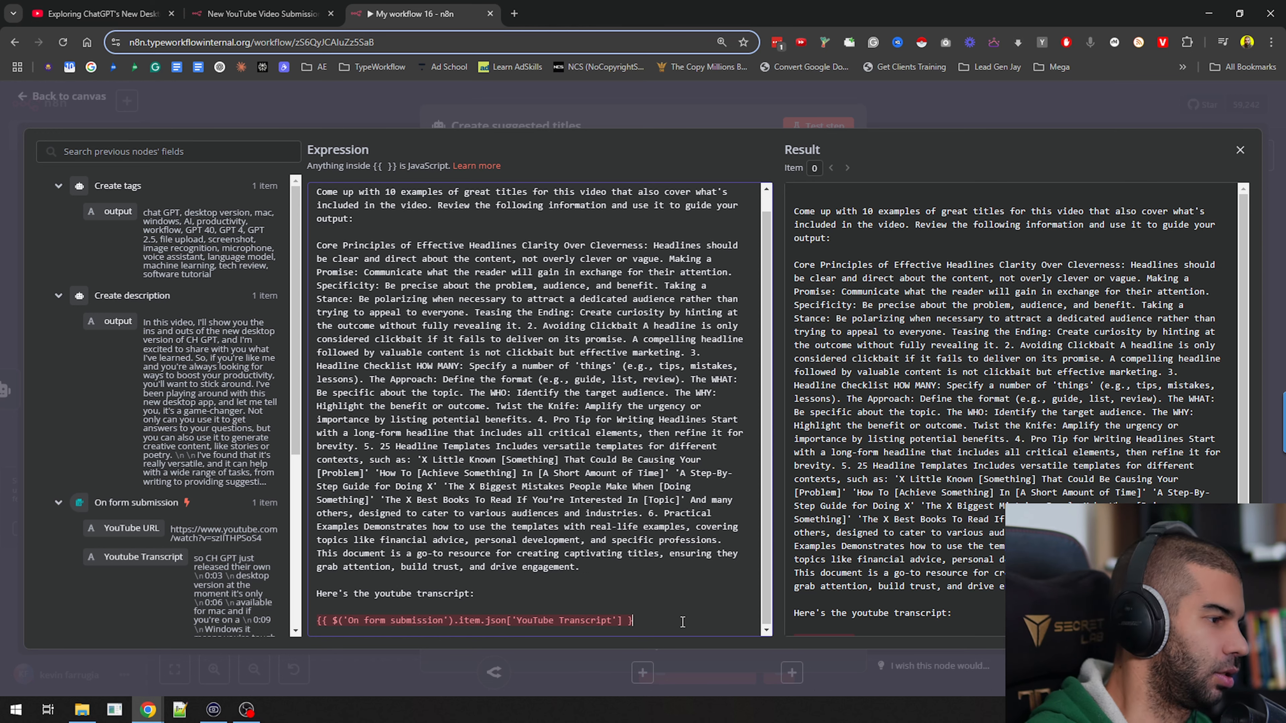
triple_click(678, 620)
key("BackSpace")
scroll(148, 559, "down", 3)
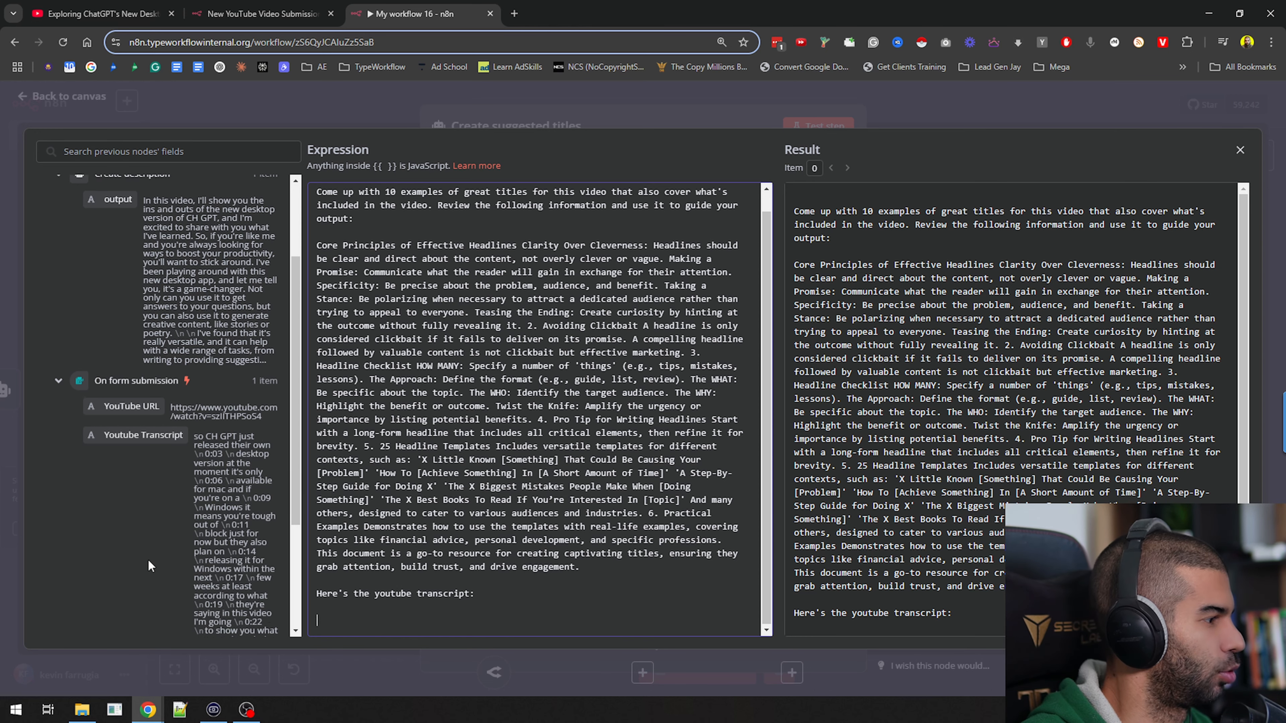
left_click_drag(137, 426, 357, 620)
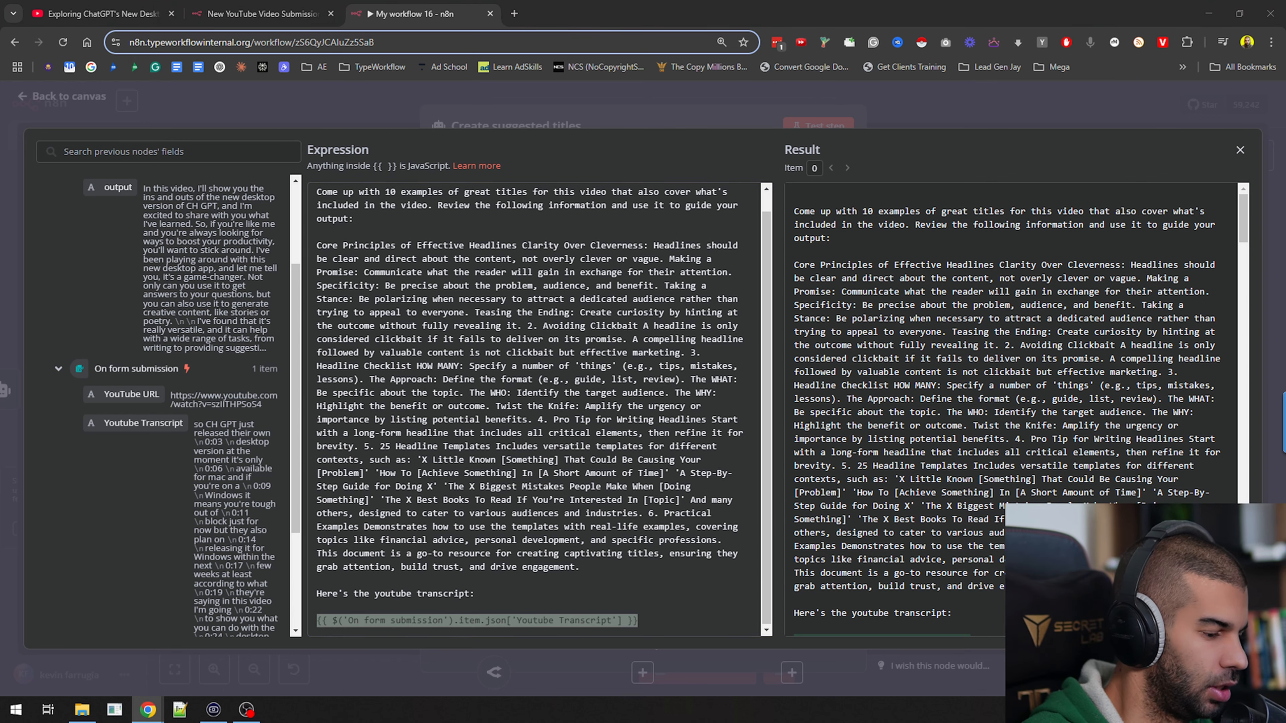
left_click(838, 103)
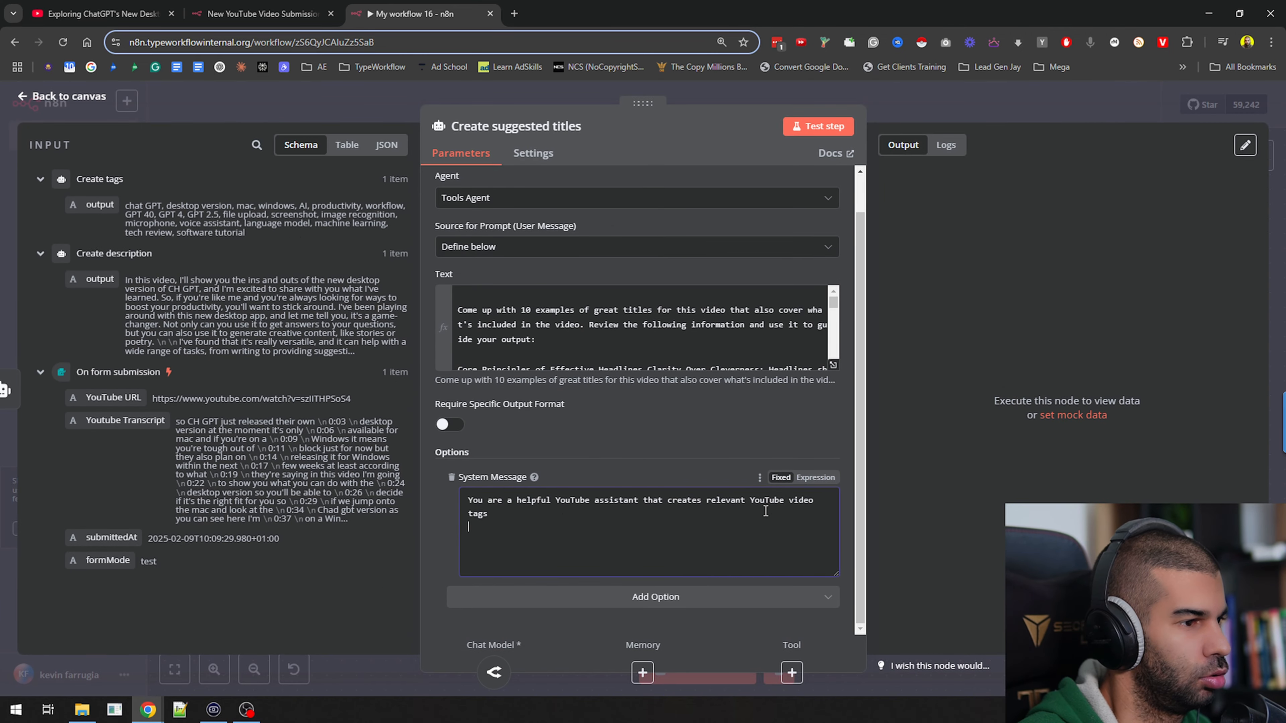
Change the system message to "You are a helpful YouTube assistant that creates relevant YouTube video titles" and return to the canvas
key("BackSpace")
type("itles")
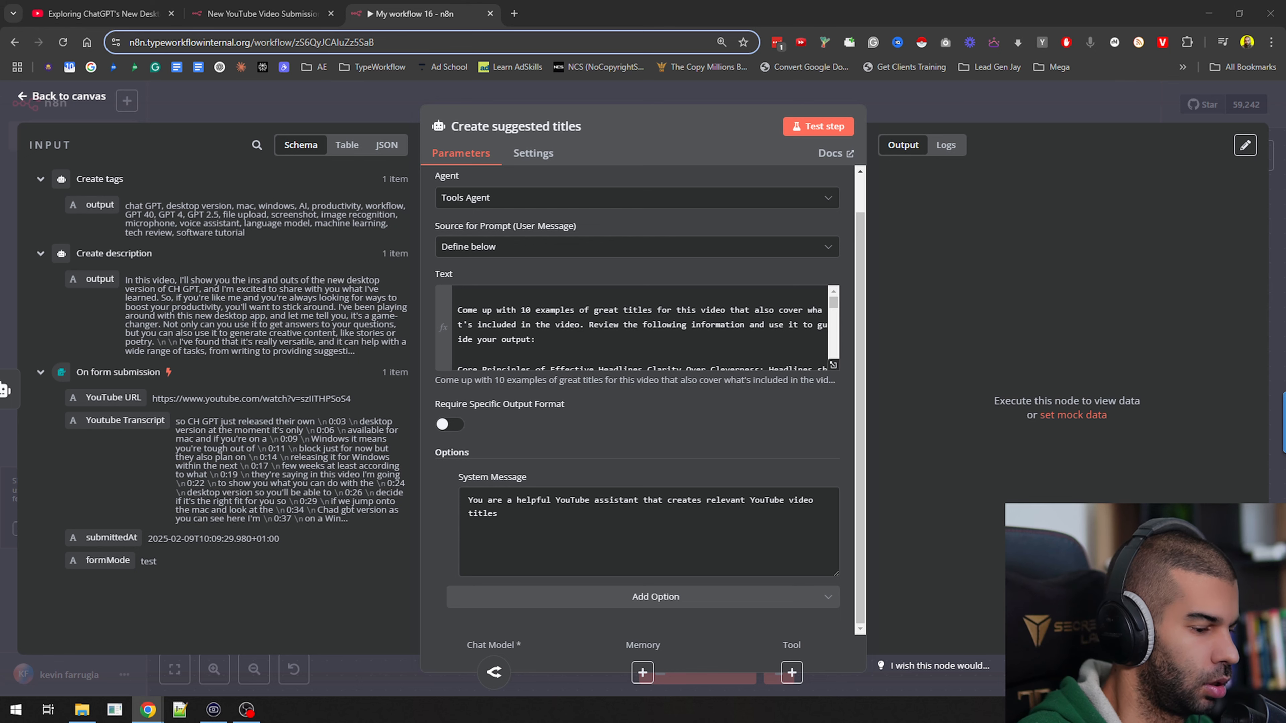
left_click(1016, 120)
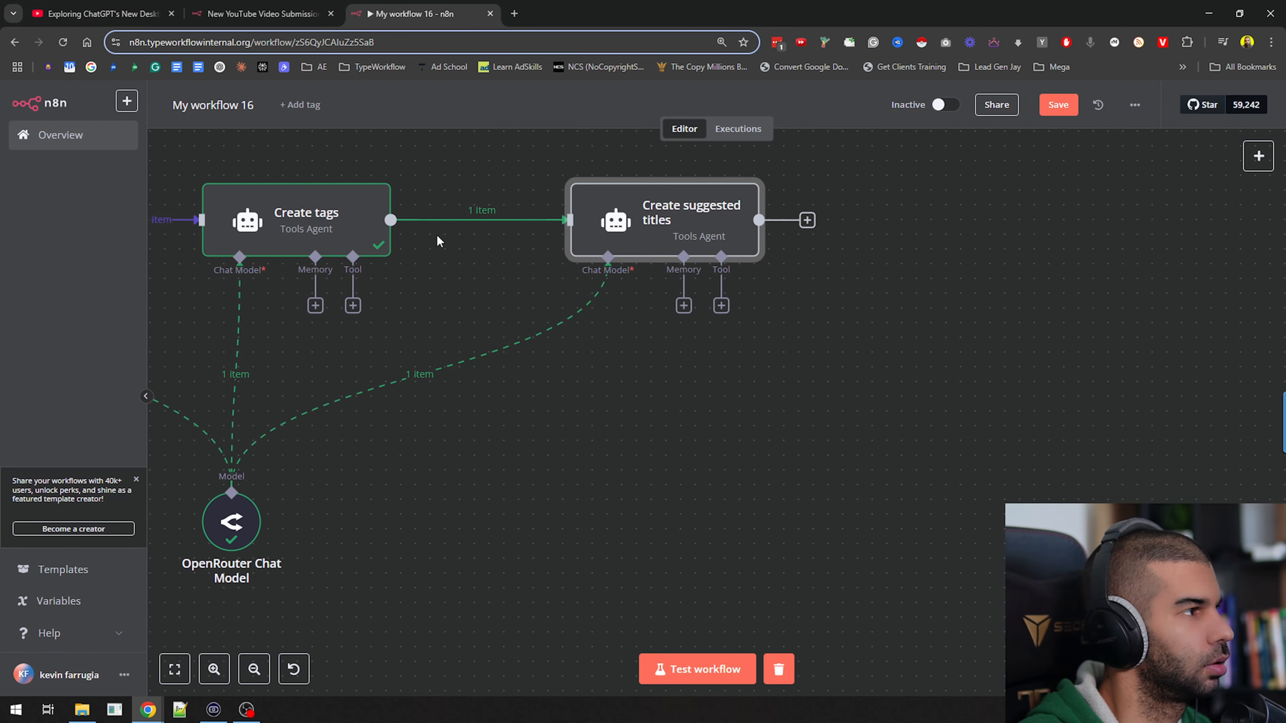
Pin the Create tags node's output and test the Create suggested titles node
left_click(301, 221)
key("p")
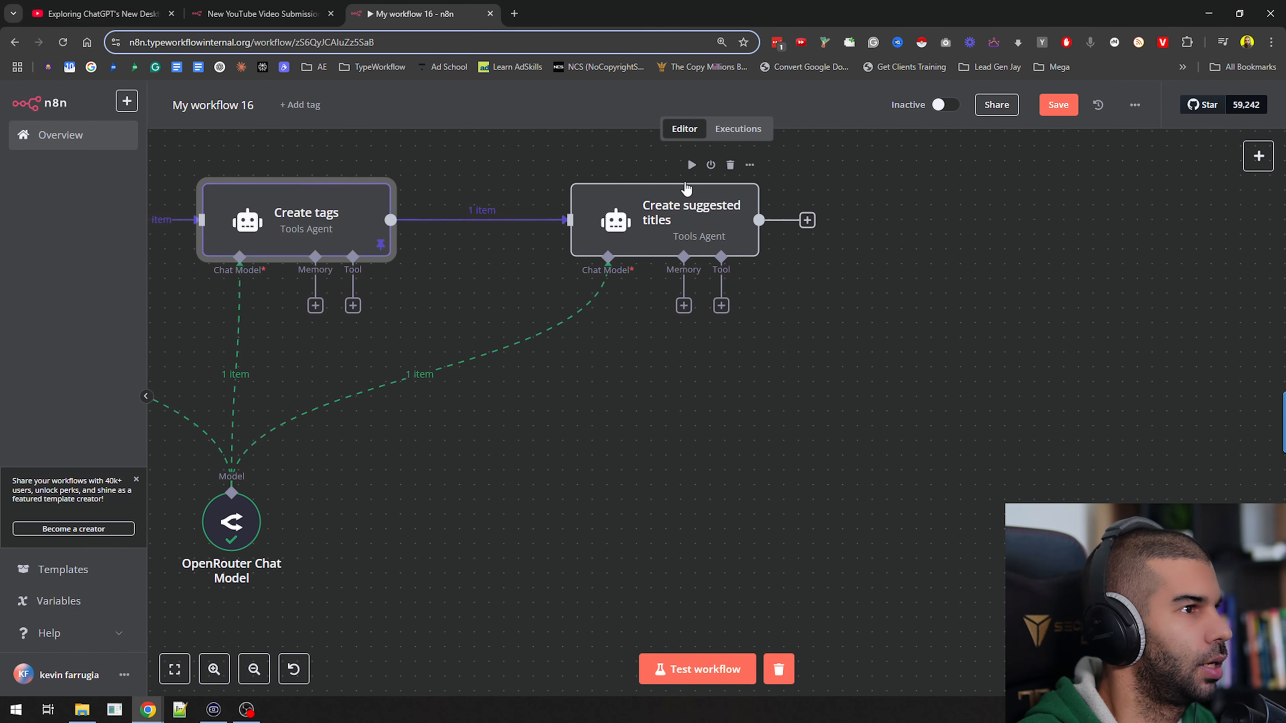
left_click(691, 165)
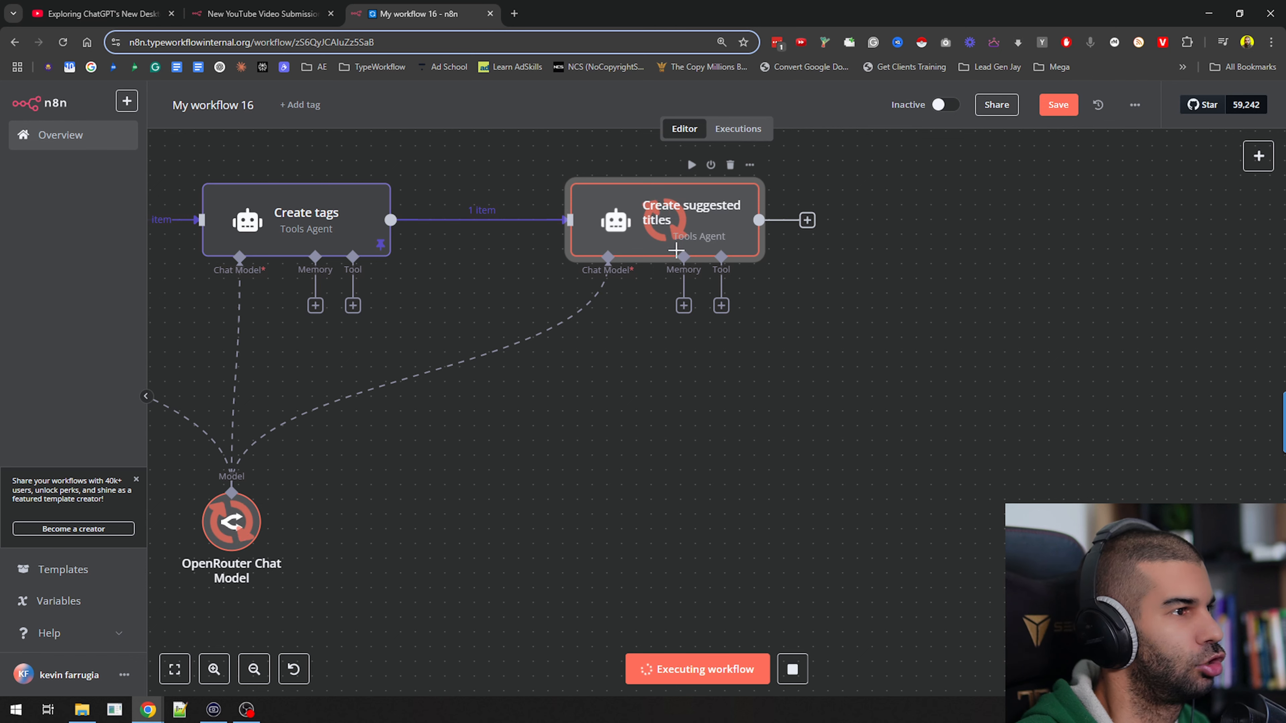
Save the workflow and rename it "YouTube demo - video description"
left_click(1052, 109)
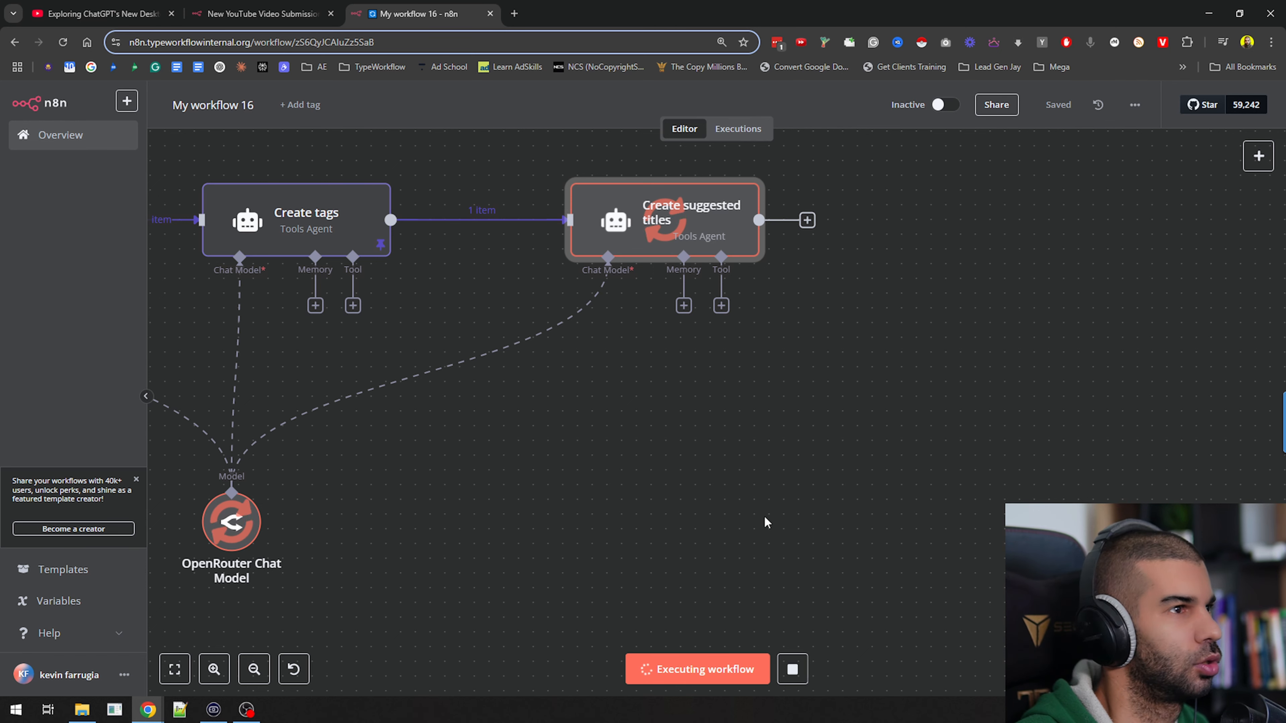
left_click(203, 105)
type("YouTube des")
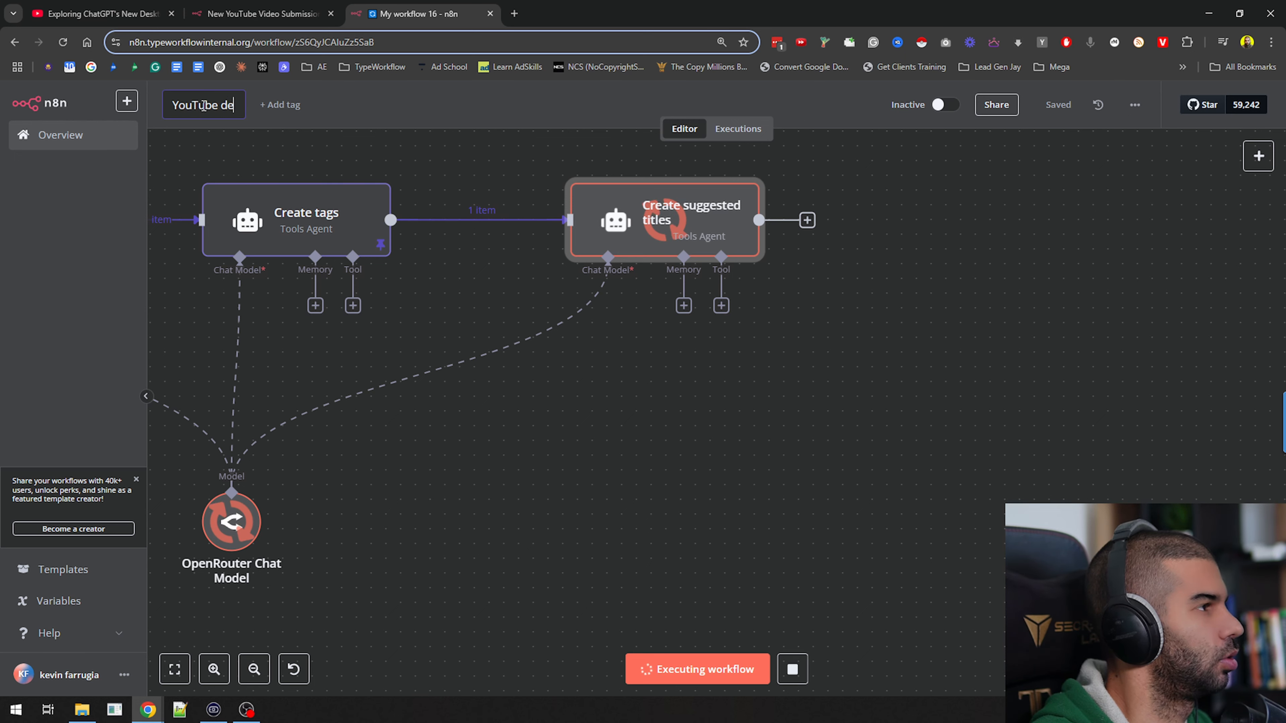
key("BackSpace")
type("mo - video description")
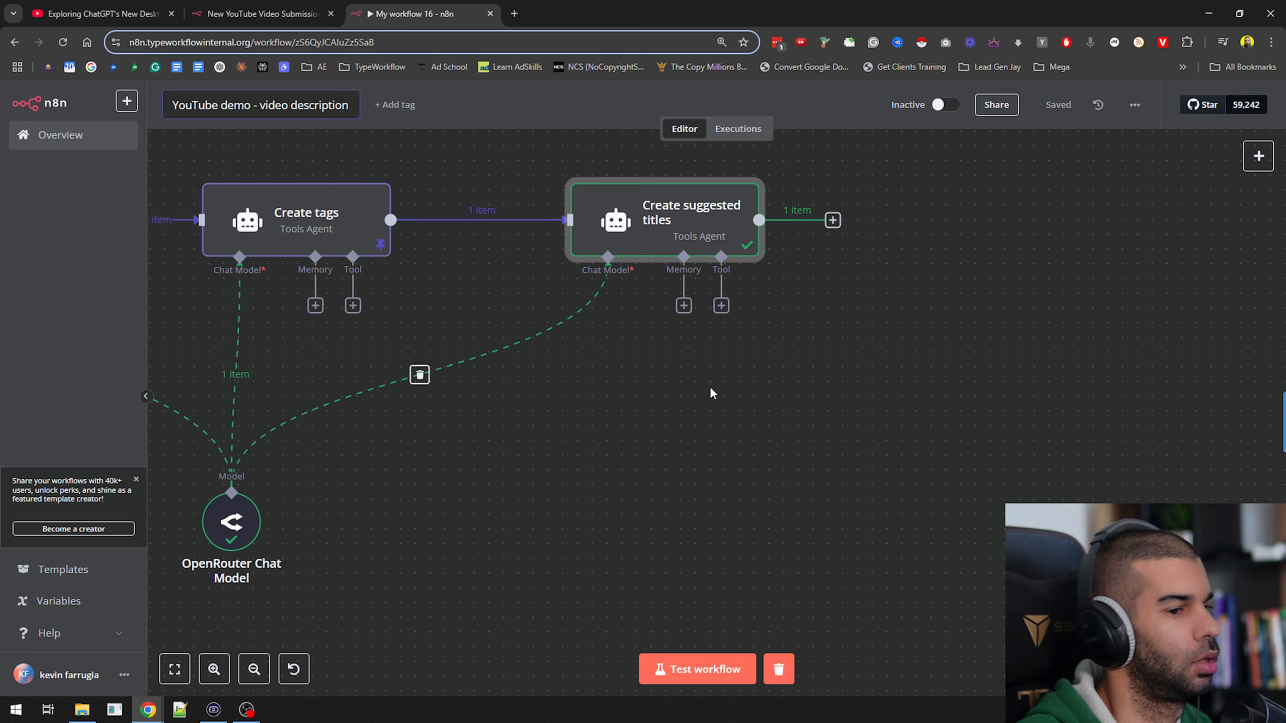
key("Return")
Read the suggested titles in the Create suggested titles node's output
double_click(715, 253)
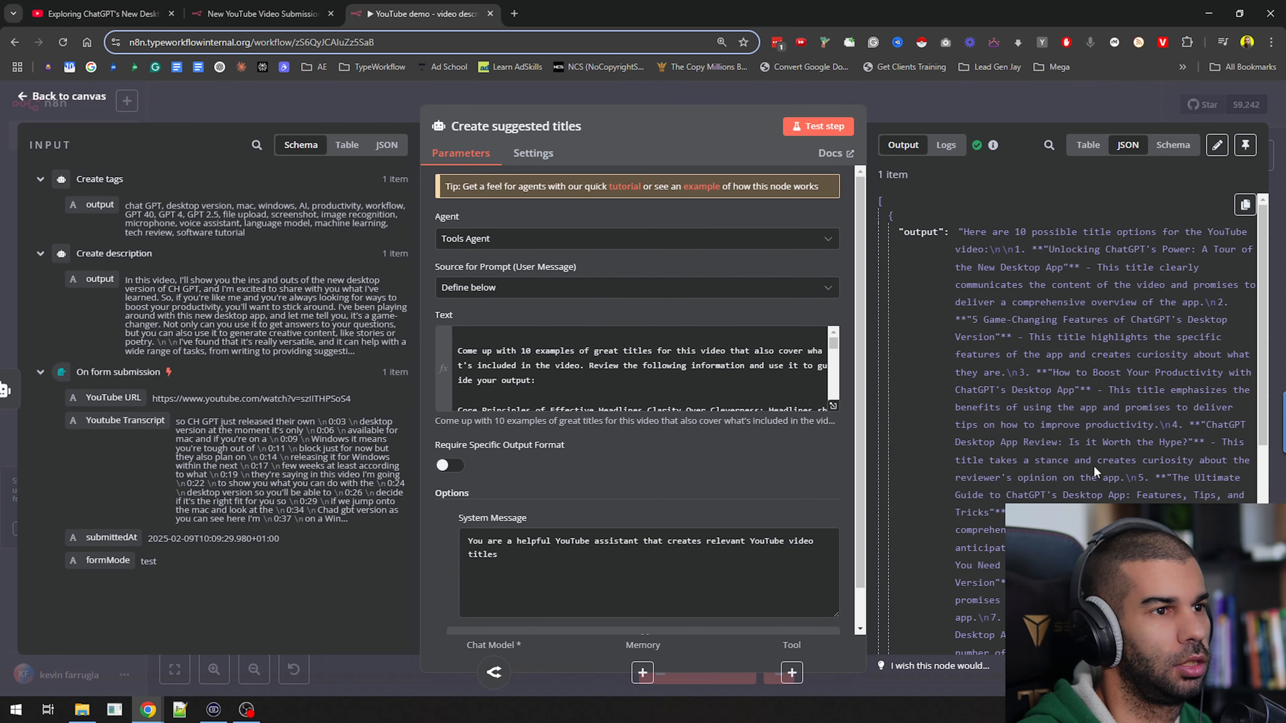
left_click_drag(899, 231, 1028, 338)
left_click(1051, 251)
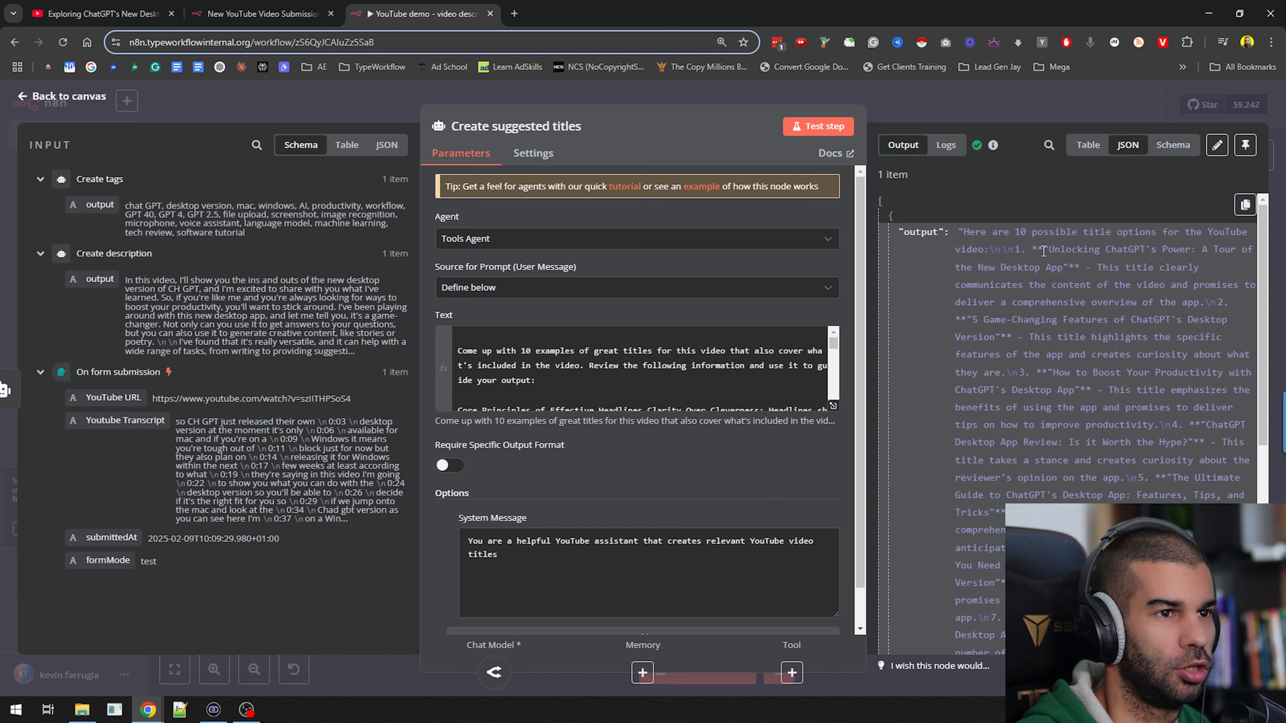
left_click_drag(1038, 245, 1089, 566)
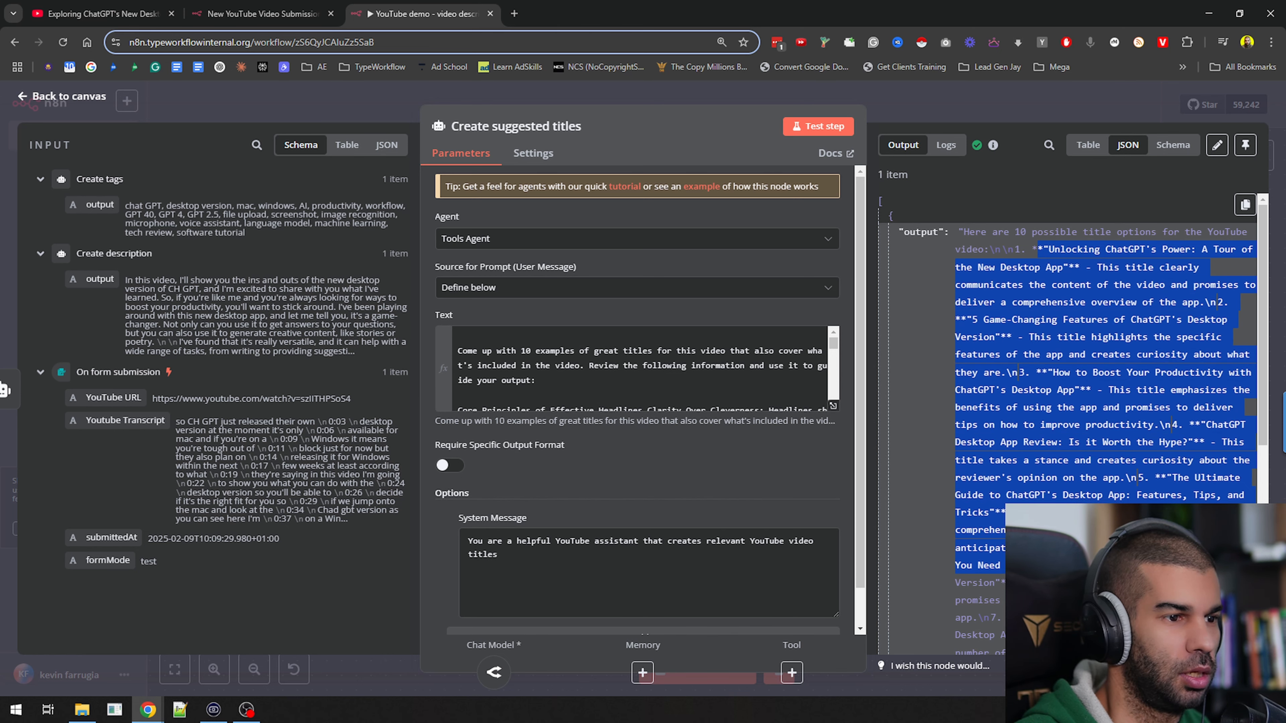
left_click(934, 88)
Duplicate the Create suggested titles node, connect the copy after the original, and pin the original's output
left_click_drag(960, 347, 666, 374)
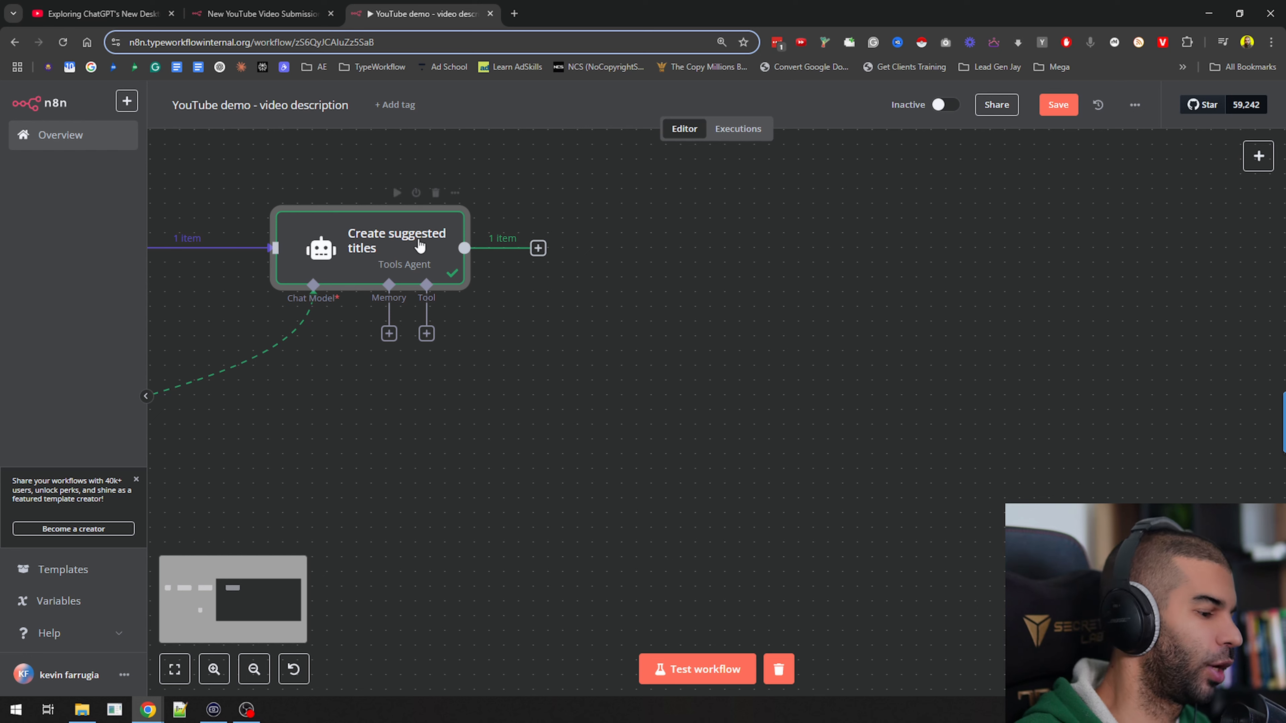
key("ctrl+d")
left_click_drag(524, 422, 696, 228)
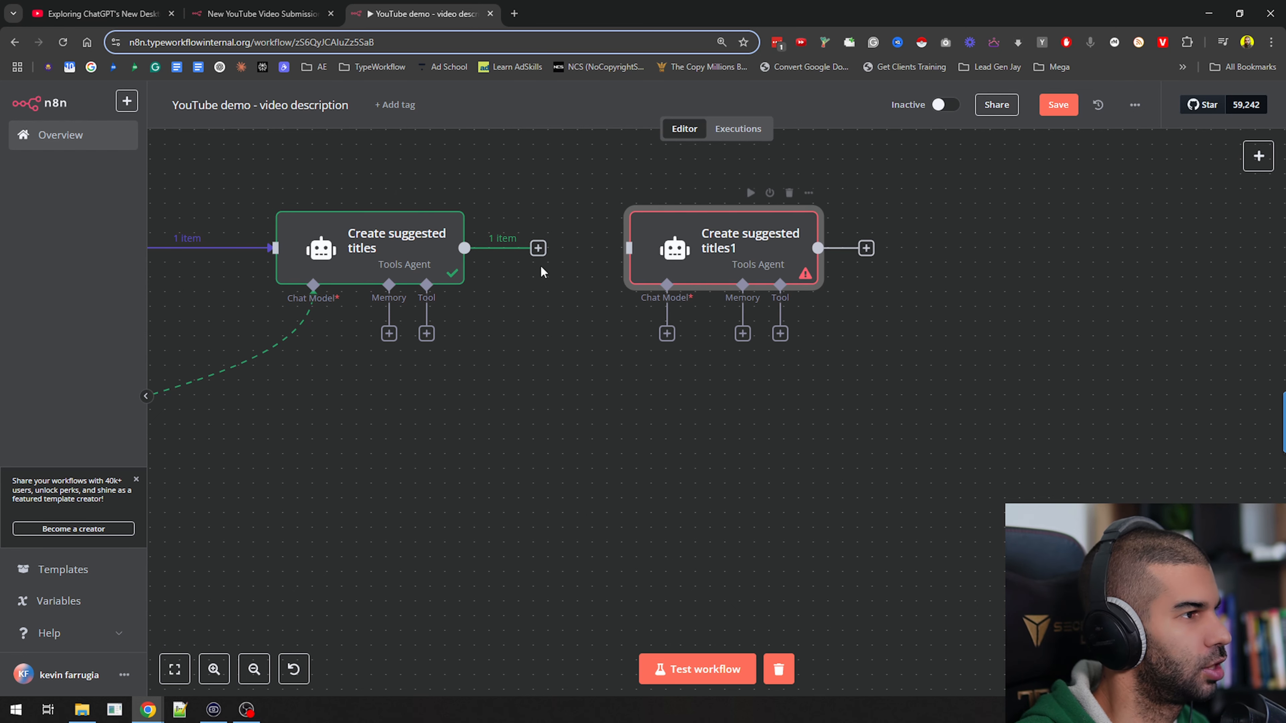
left_click(538, 248)
left_click_drag(539, 248, 629, 248)
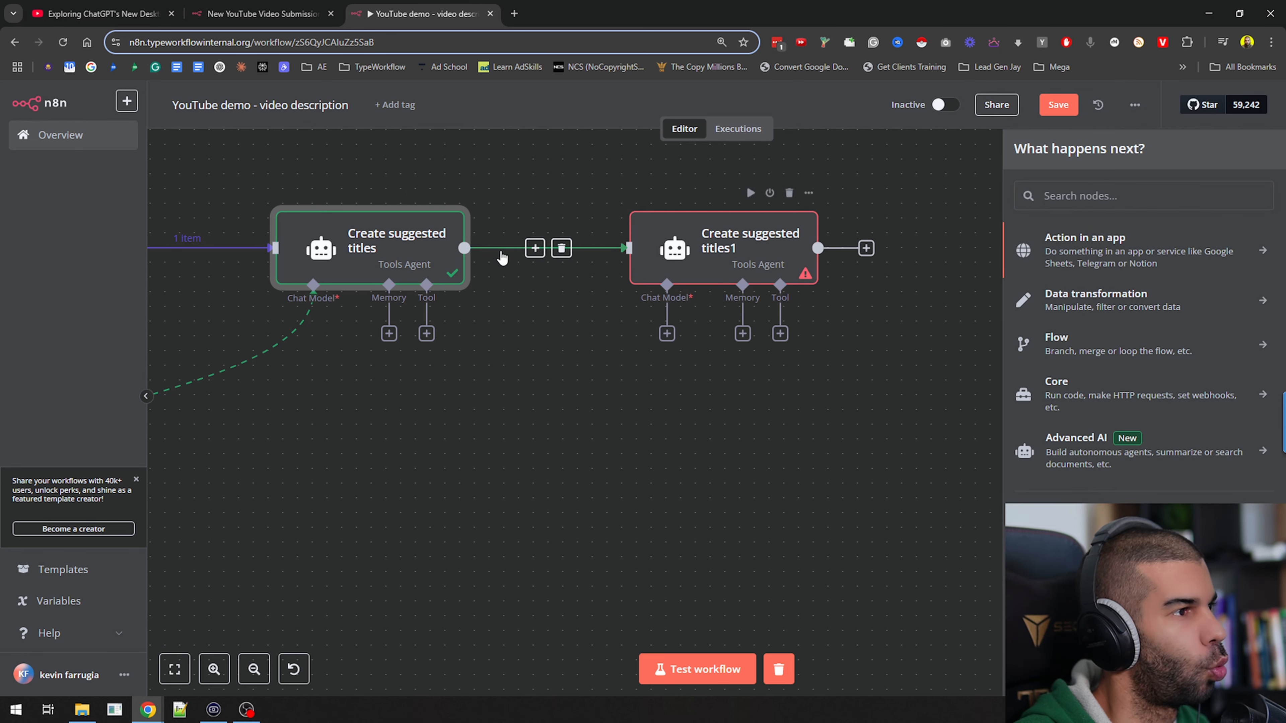
scroll(436, 422, "left", 5)
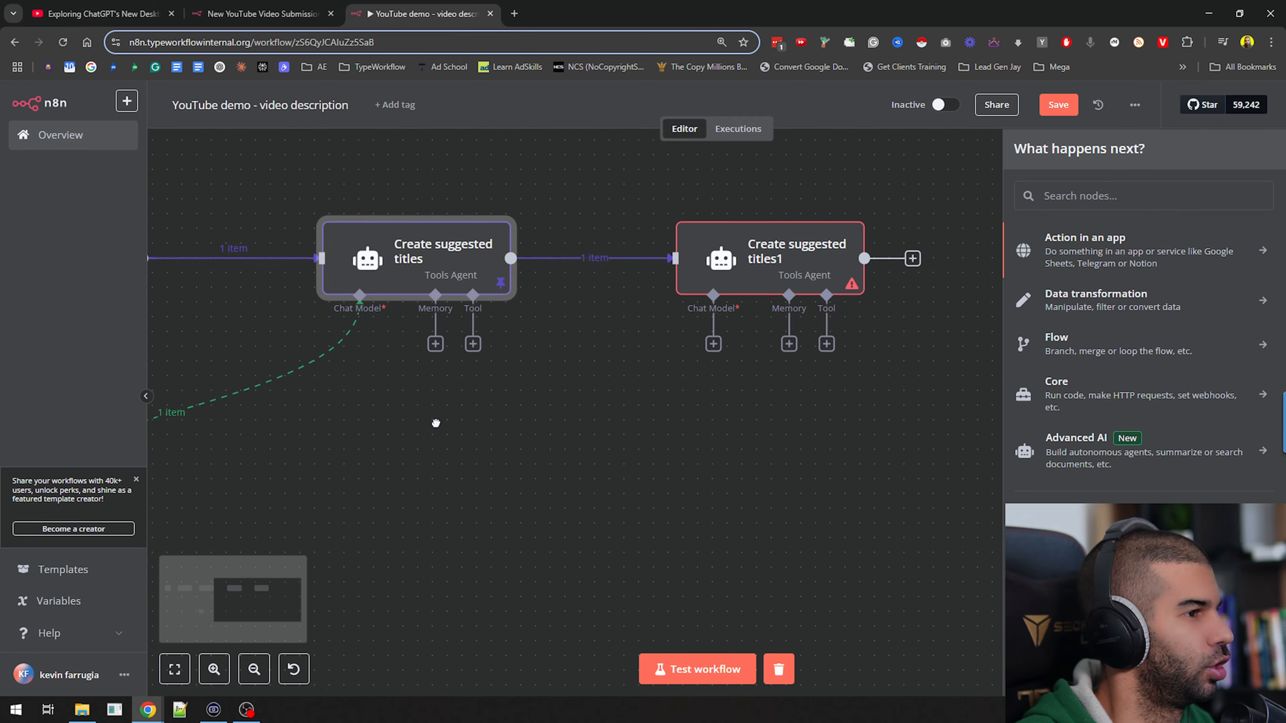
Move the OpenRouter Chat Model between and below the two title nodes, and link the copy's Chat Model input to it
left_click_drag(210, 509, 737, 489)
left_click_drag(896, 353, 679, 326)
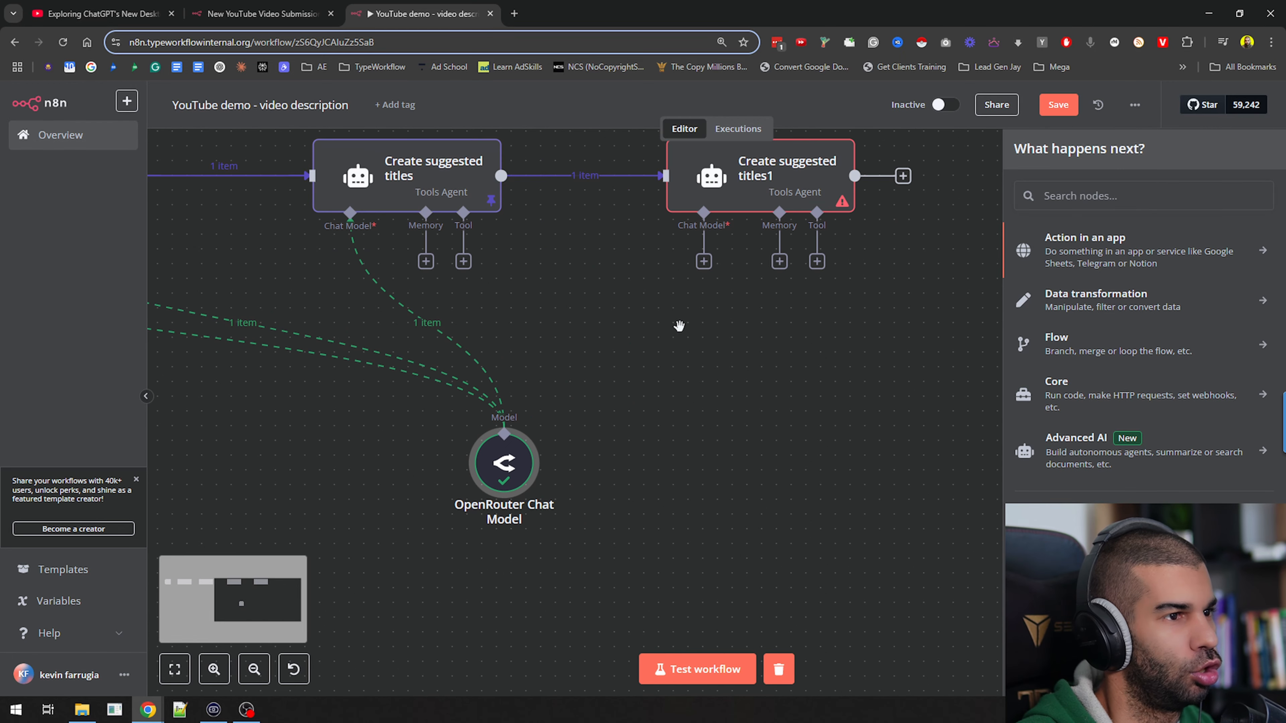
left_click_drag(703, 262, 504, 418)
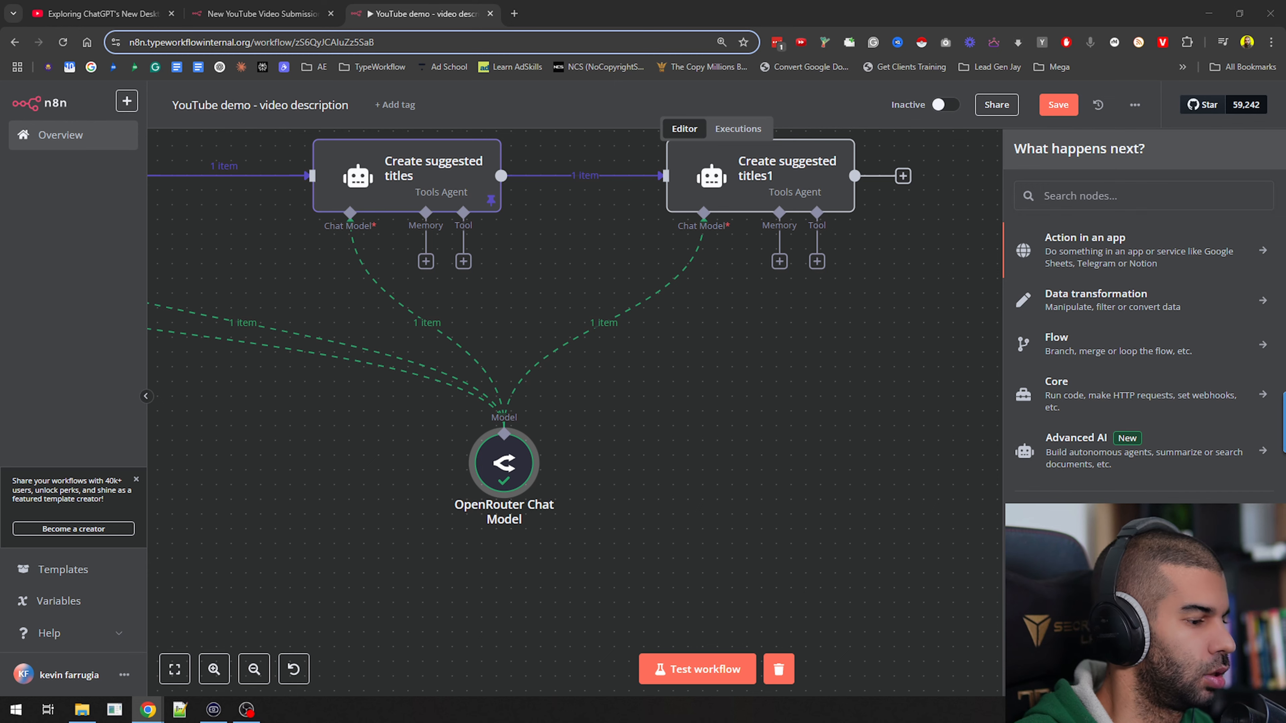
Rename the duplicated Create suggested titles1 node to "Choose best clickbaity title"
double_click(768, 167)
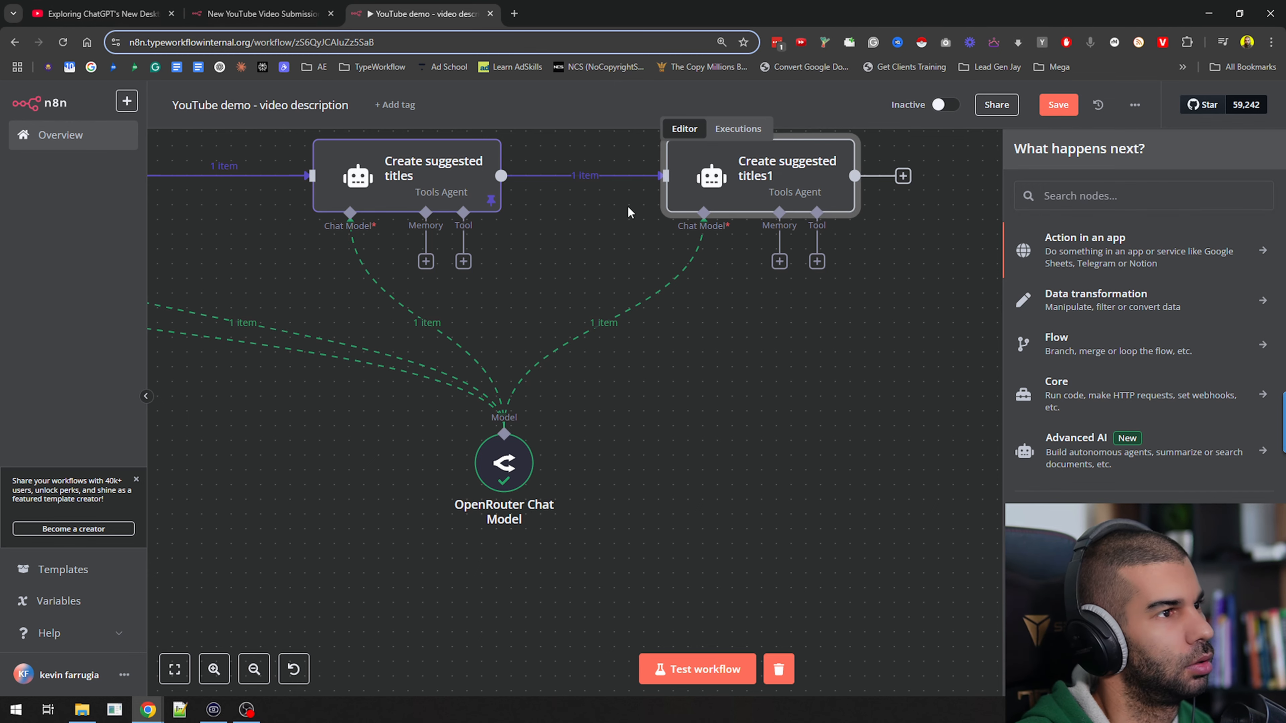
left_click(561, 129)
key("ctrl+a")
type("Choose best clickbaity title")
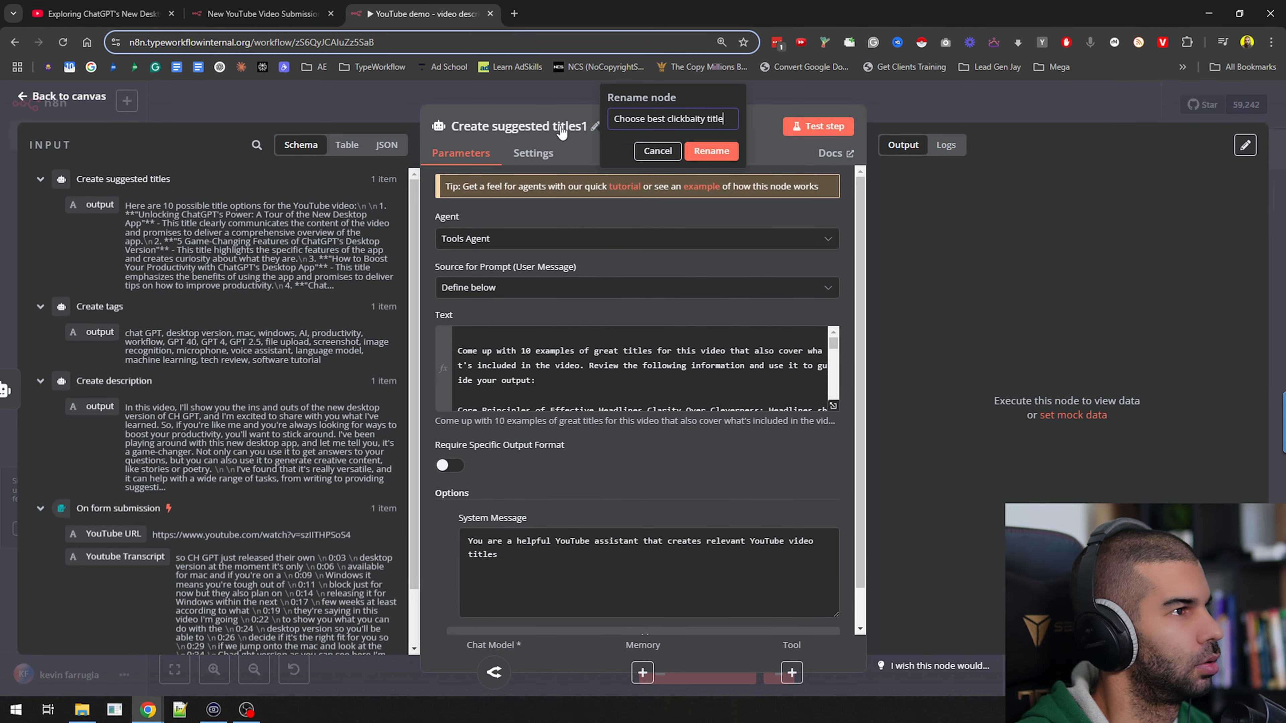
left_click(711, 149)
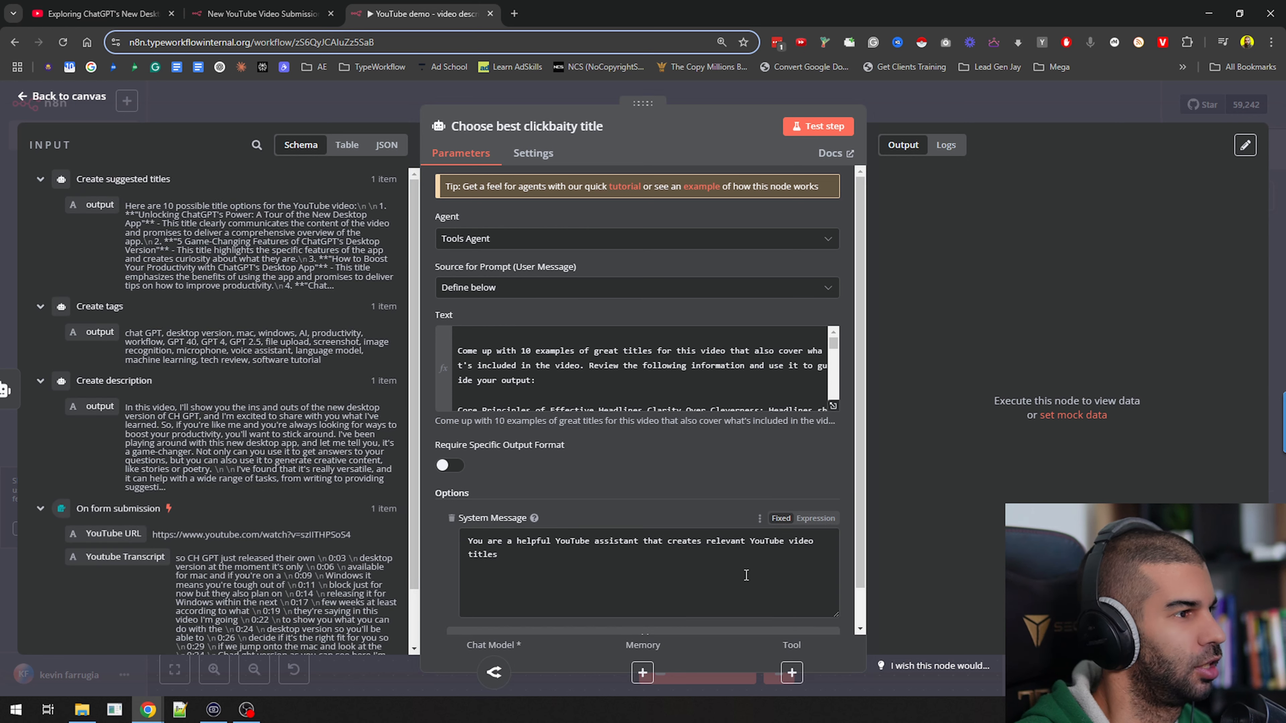
Replace the Choose best clickbaity title prompt with the prepared one picking the best title from {{ $json.output }} and returning chosenTitle and reasonWhy as JSON
left_click(552, 394)
key("ctrl+a")
key("ctrl+v")
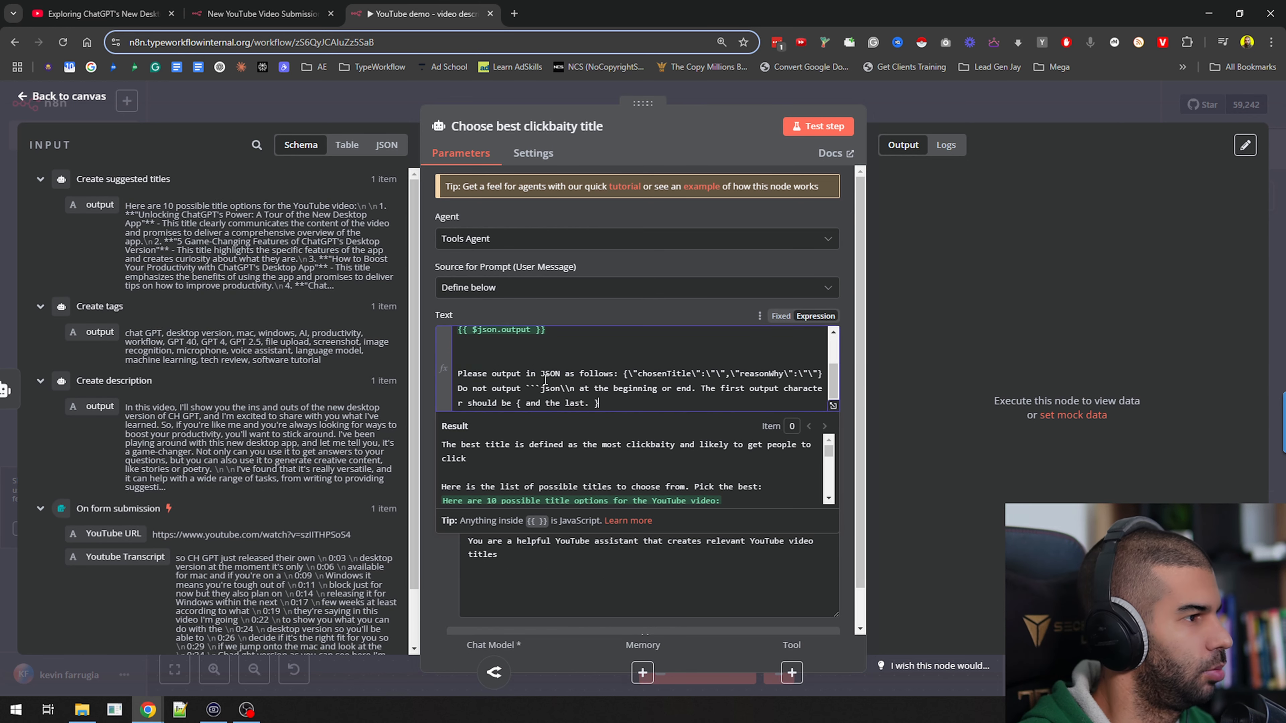
left_click_drag(503, 336, 647, 321)
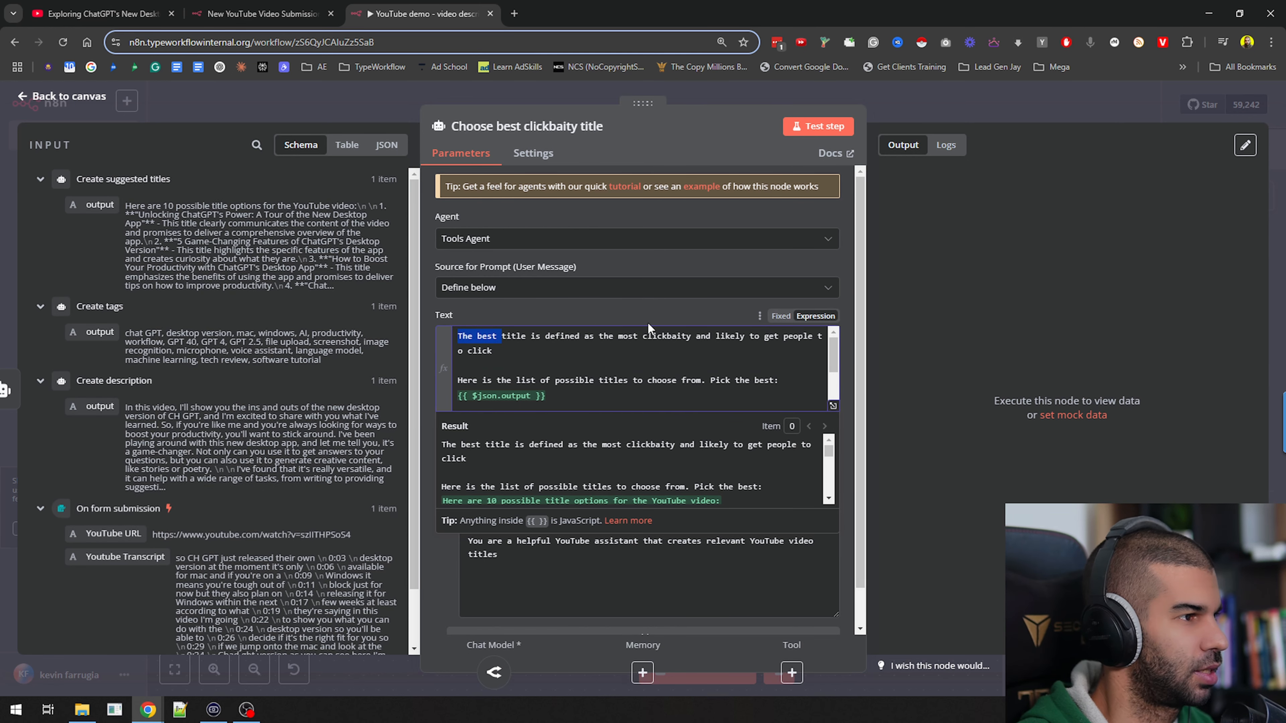
left_click(651, 361)
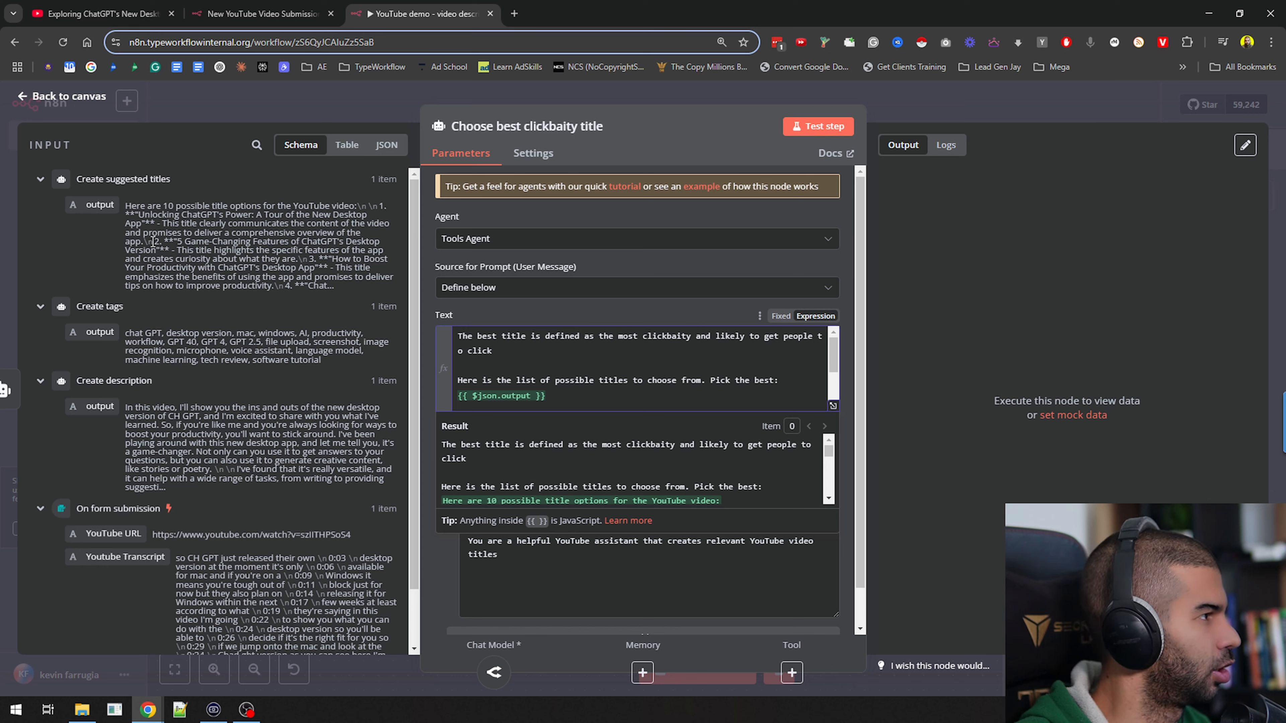
left_click(662, 396)
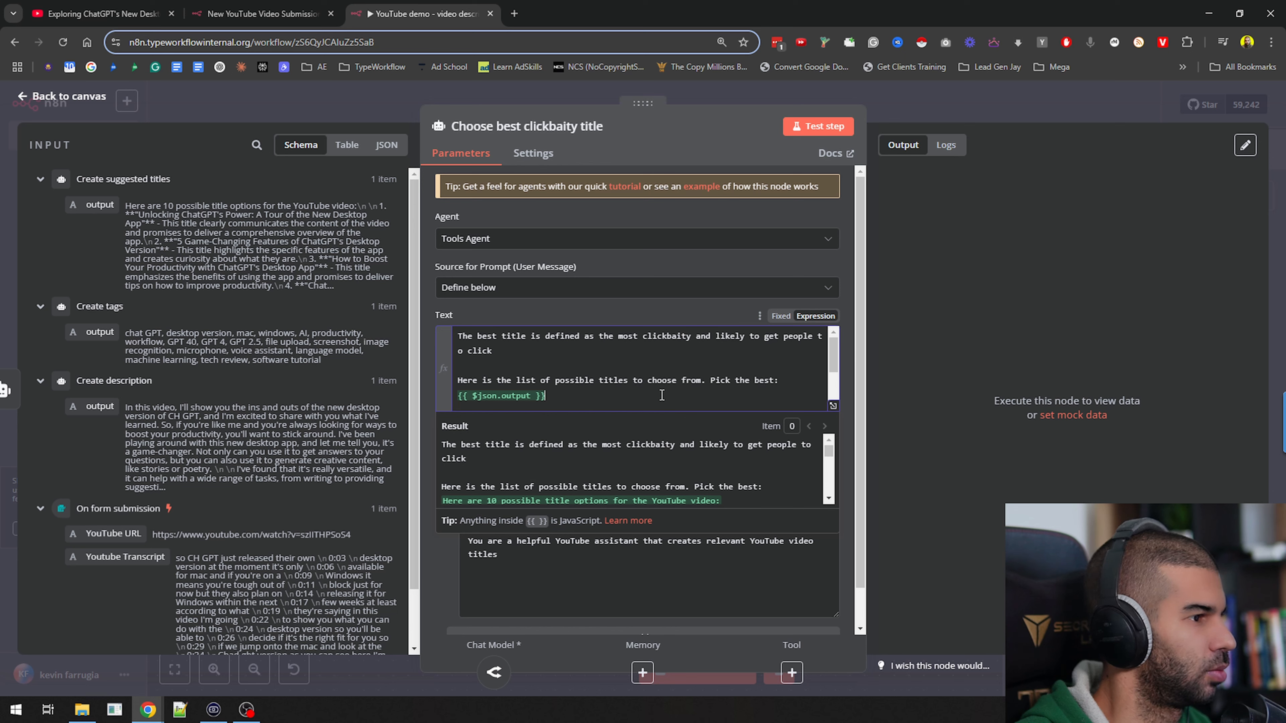
left_click(432, 575)
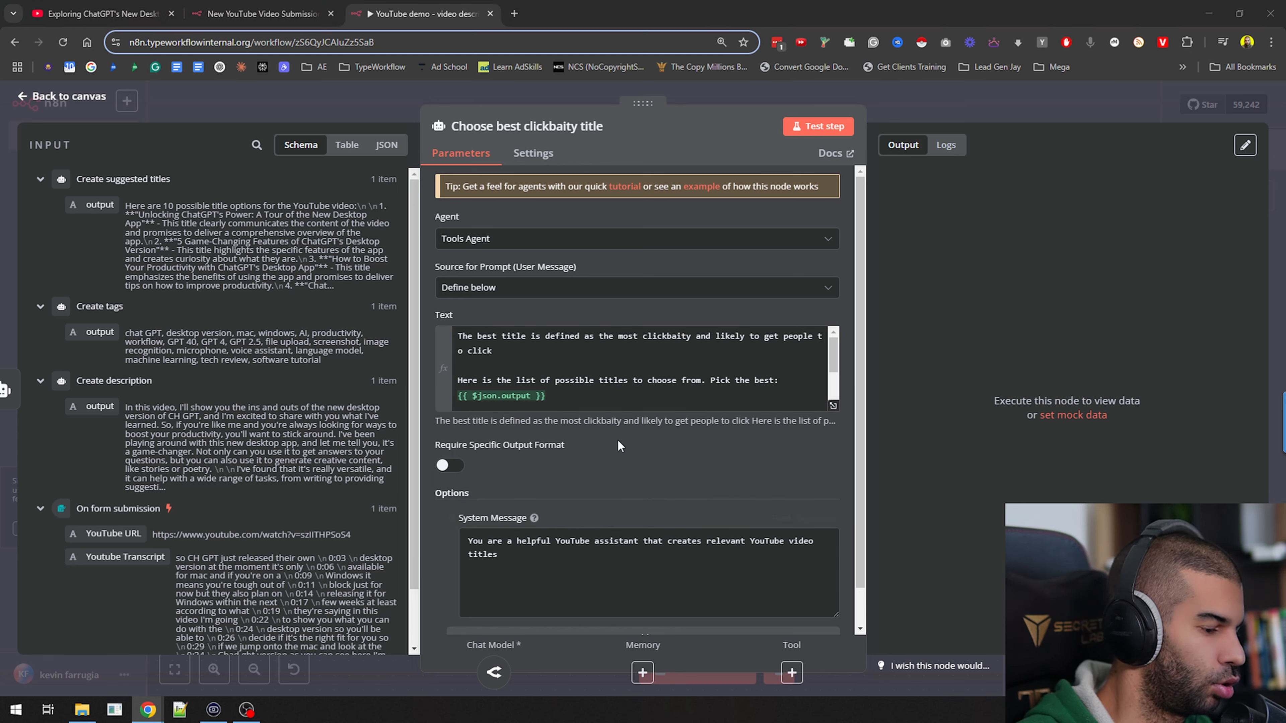
key("ctrl+v")
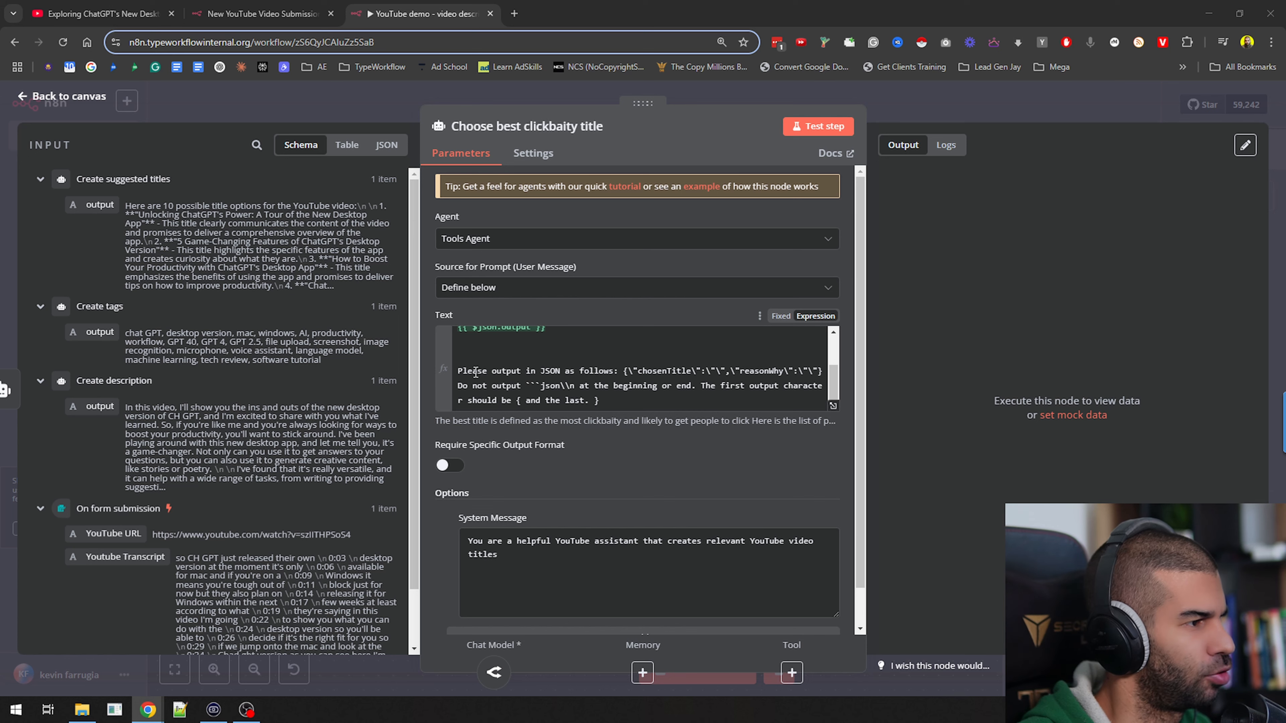
Set the node's system message to "You are a helpful YouTube assistant that picks the best YouTube title out of a list."
left_click_drag(473, 372, 619, 373)
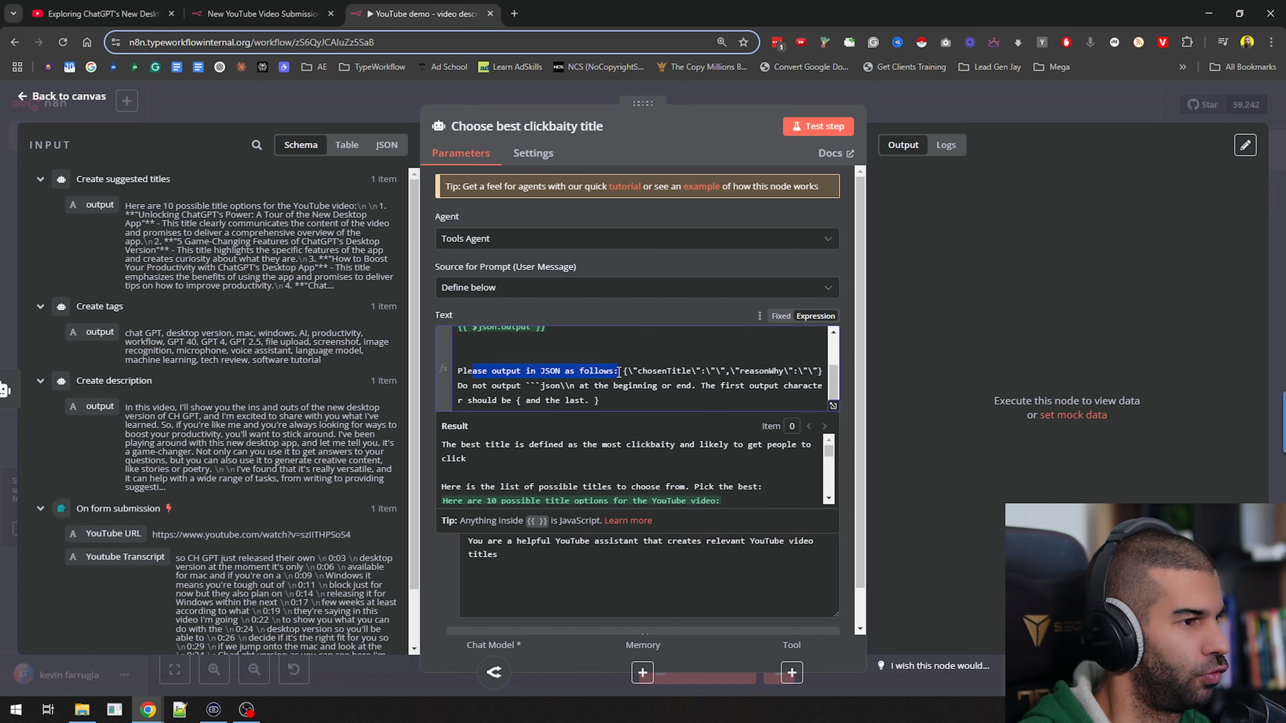
left_click_drag(624, 372, 795, 369)
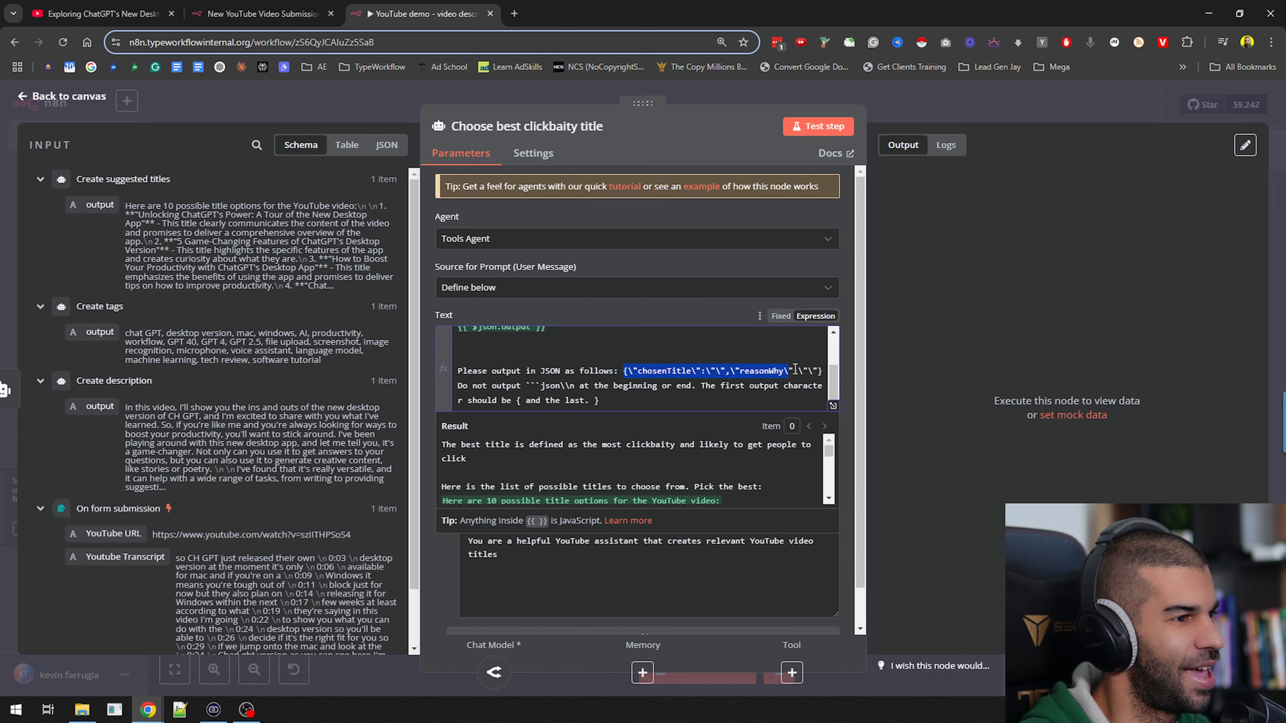
scroll(799, 369, "down", 1)
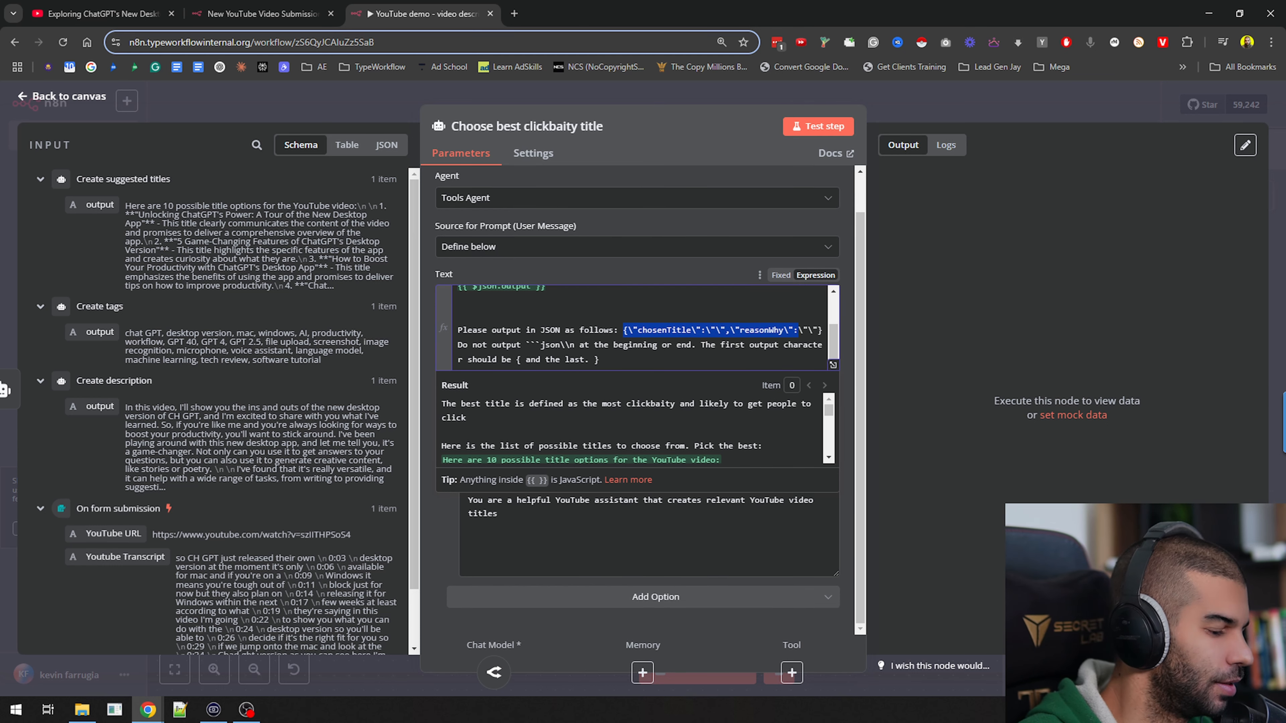
left_click(576, 512)
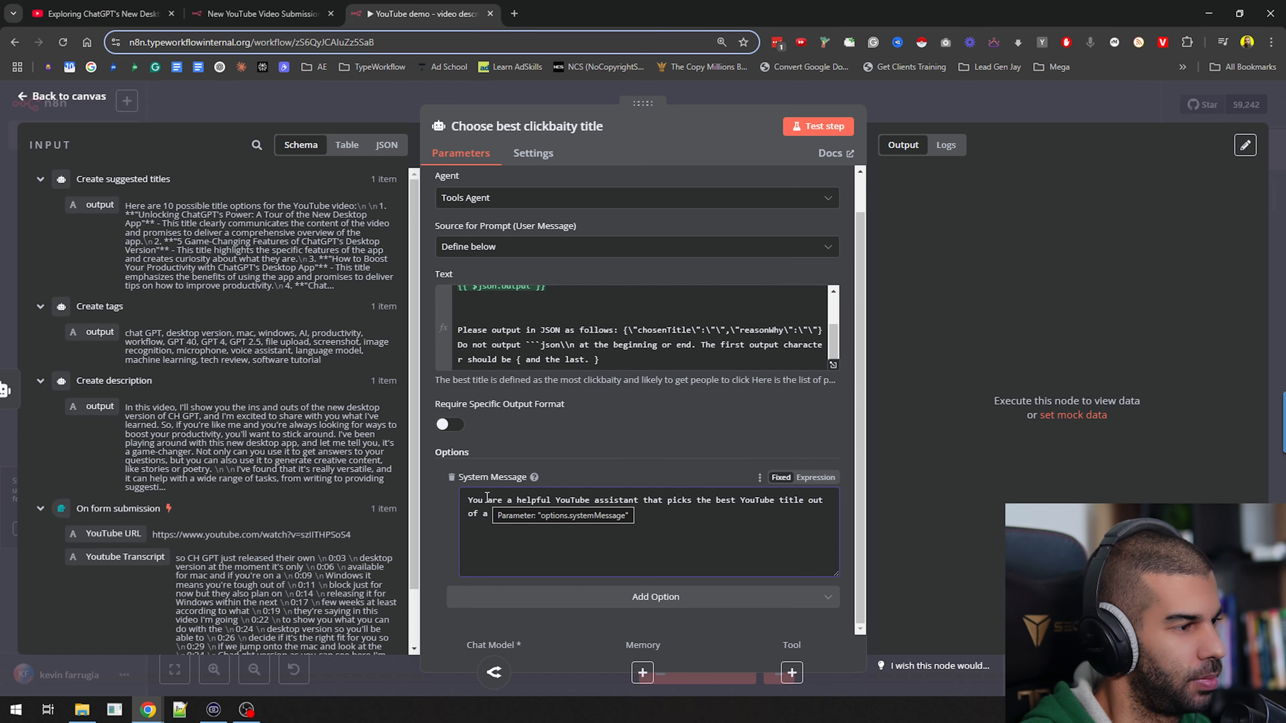
left_click_drag(487, 500, 726, 490)
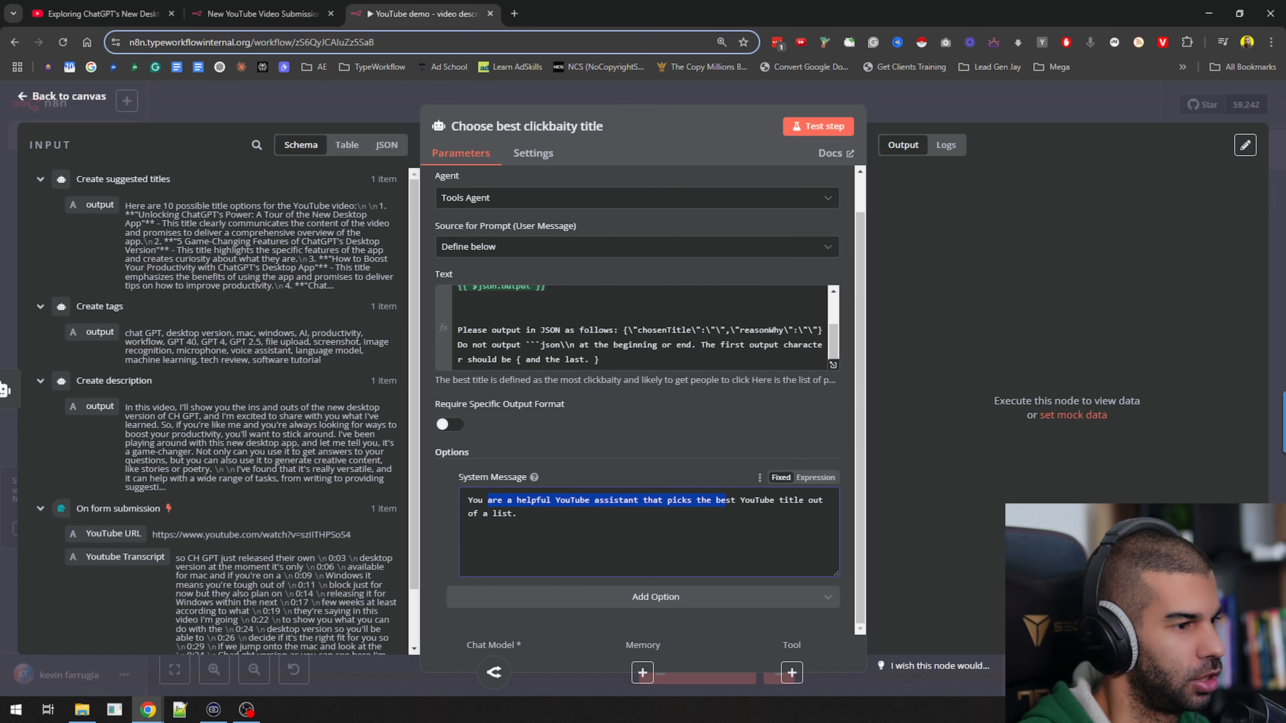
left_click(966, 110)
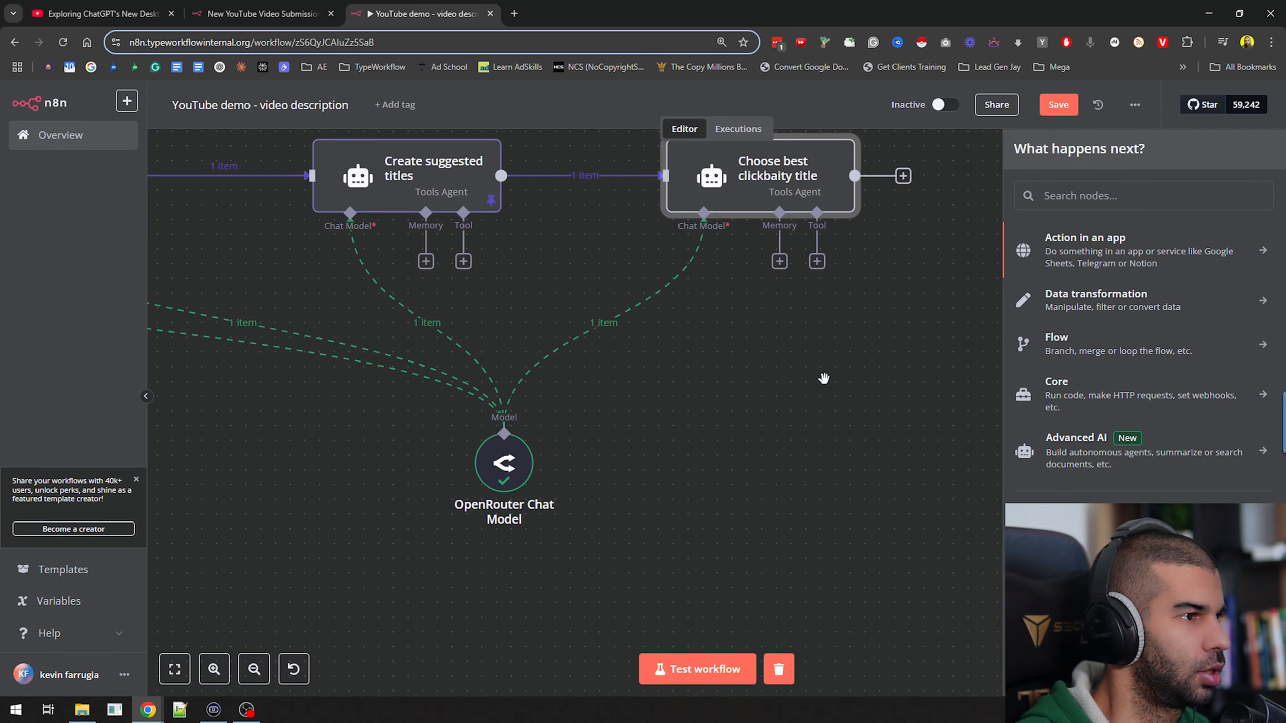
Save the workflow and run only the Choose best clickbaity title node, repeating the run if it errors
left_click_drag(824, 377, 631, 475)
key("ctrl+s")
left_click(566, 219)
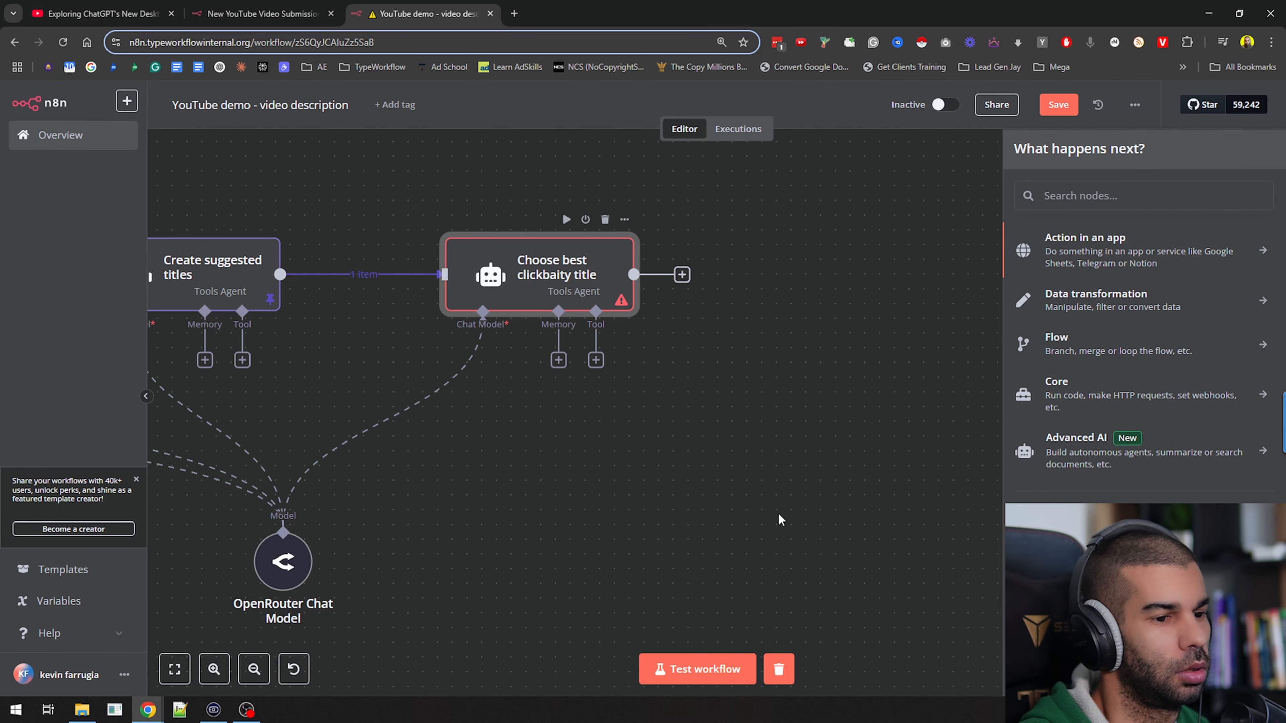
left_click(715, 543)
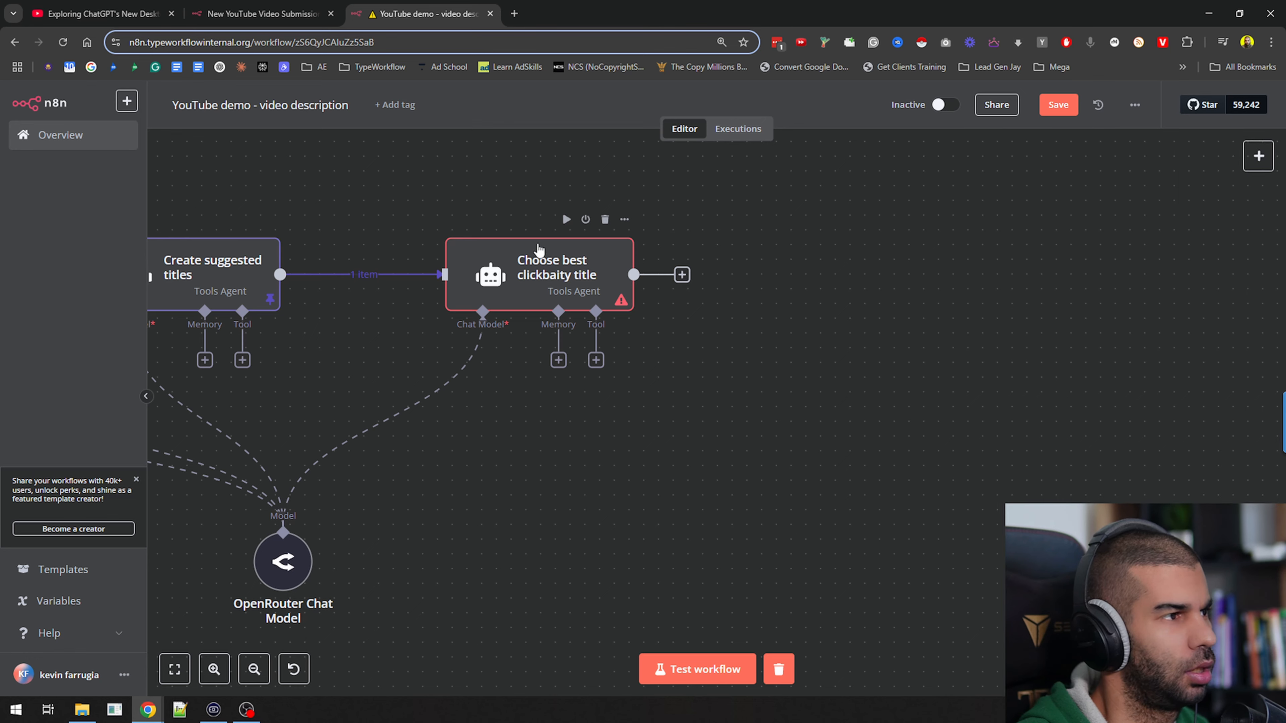
left_click(565, 219)
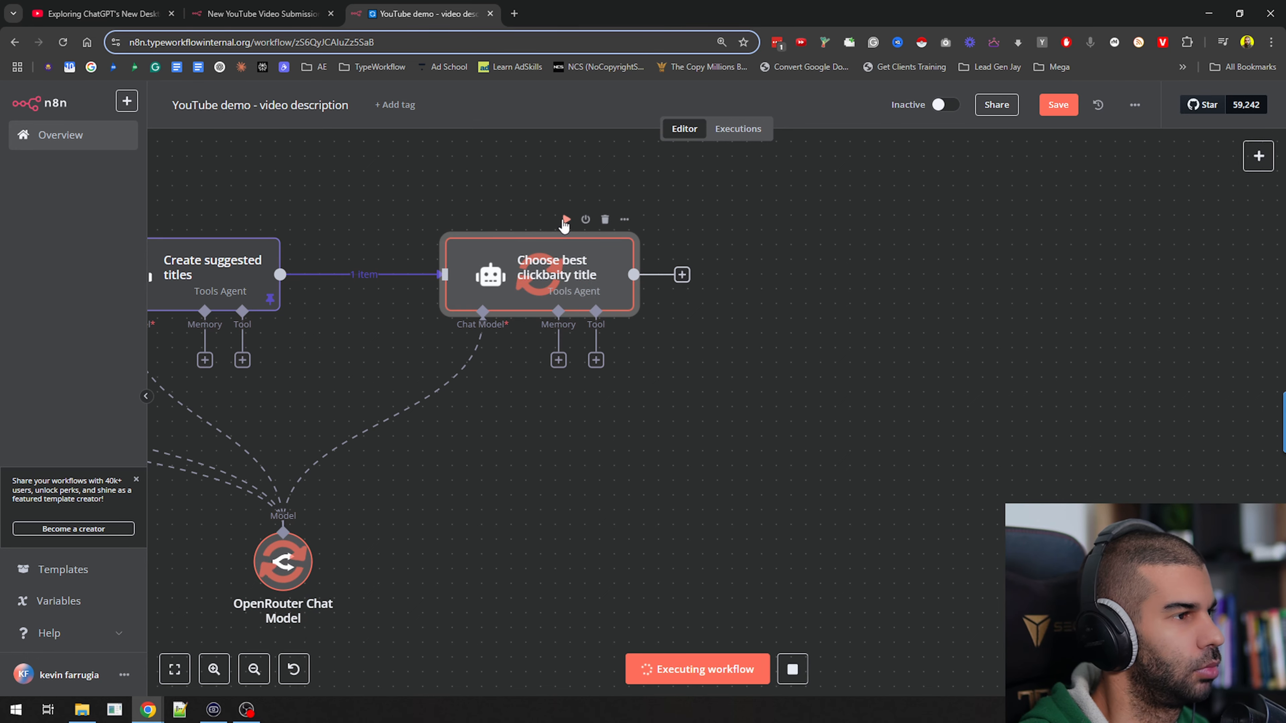
Examine the chosenTitle and reasonWhy values in the Choose best clickbaity title node's output
double_click(527, 268)
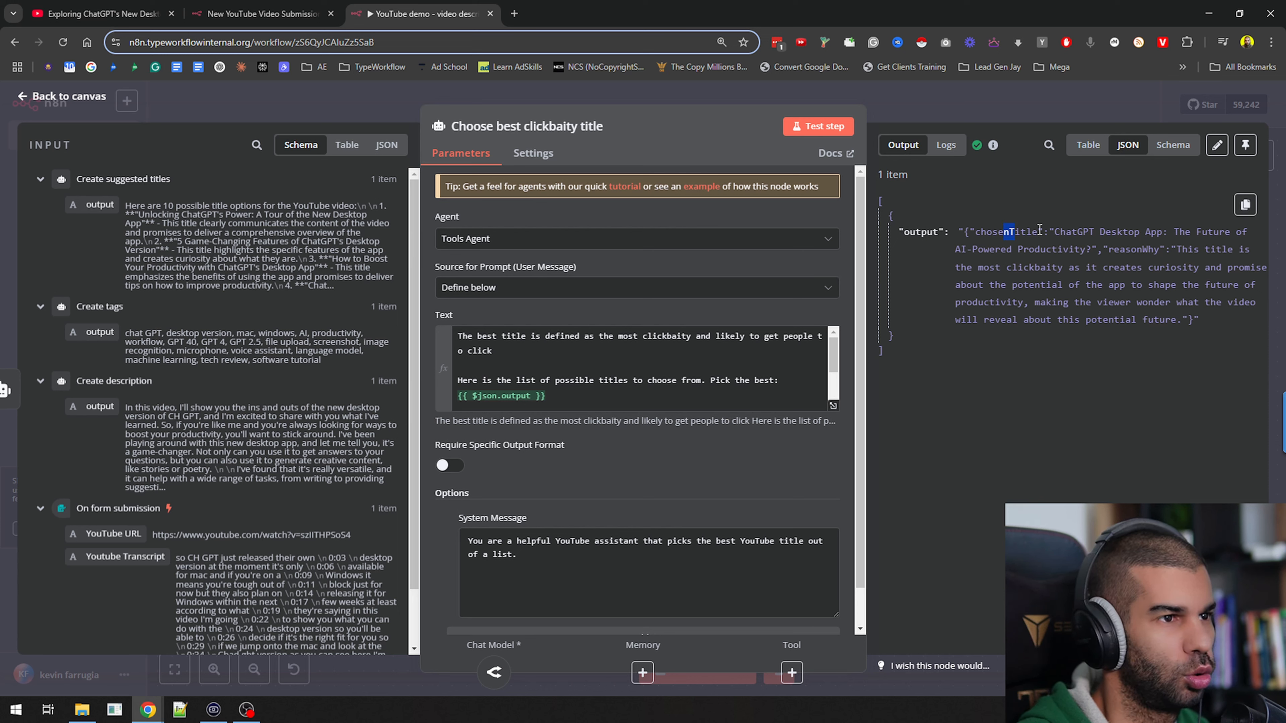
left_click_drag(1039, 229, 1123, 231)
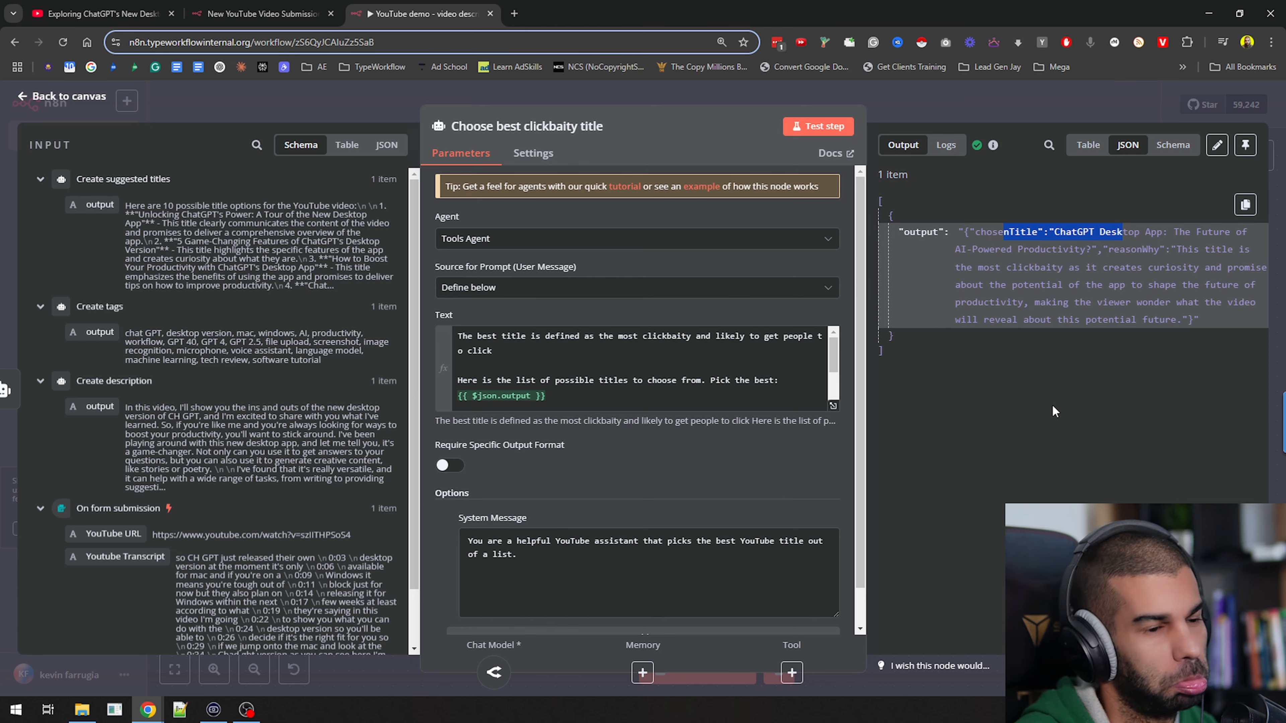
left_click(957, 108)
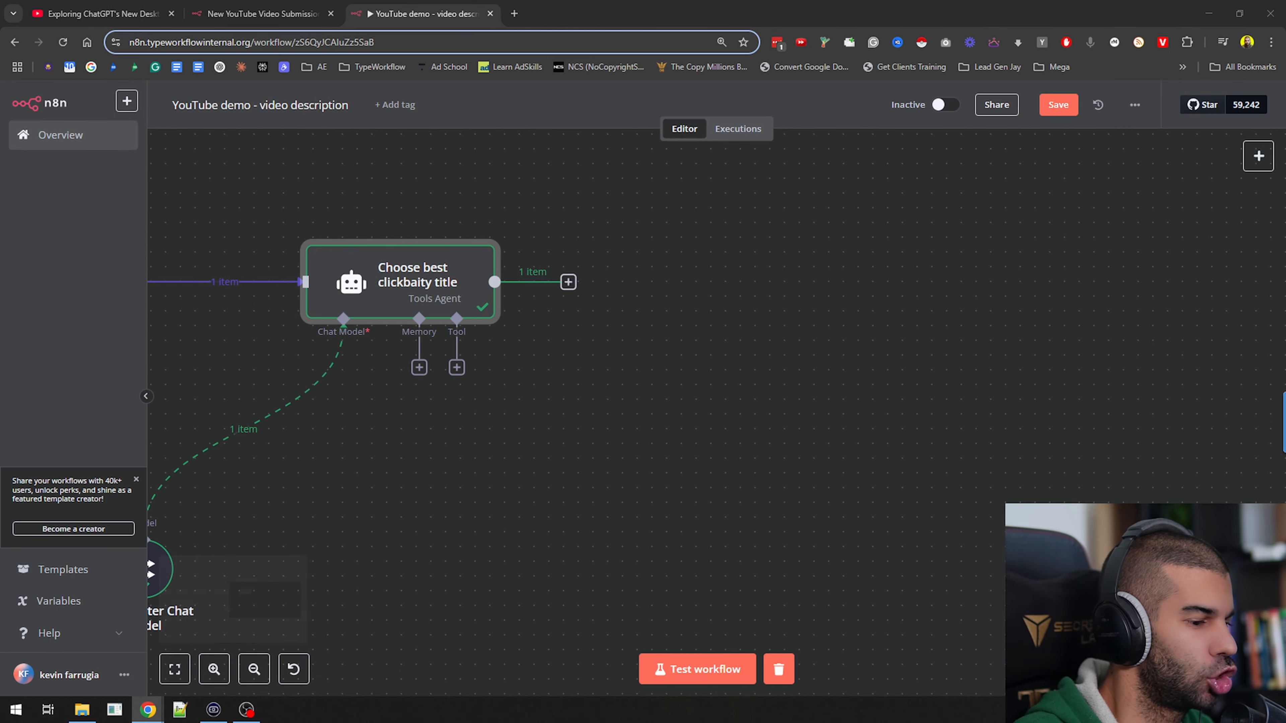
double_click(412, 283)
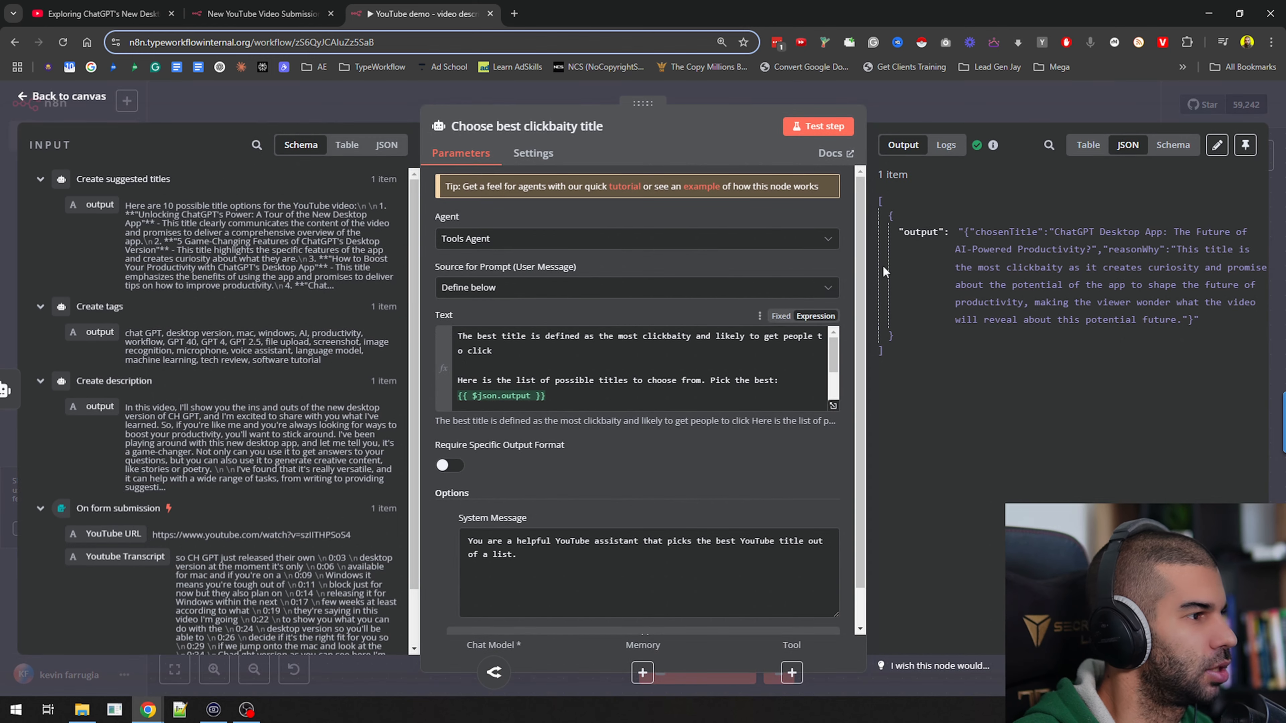
left_click(1033, 99)
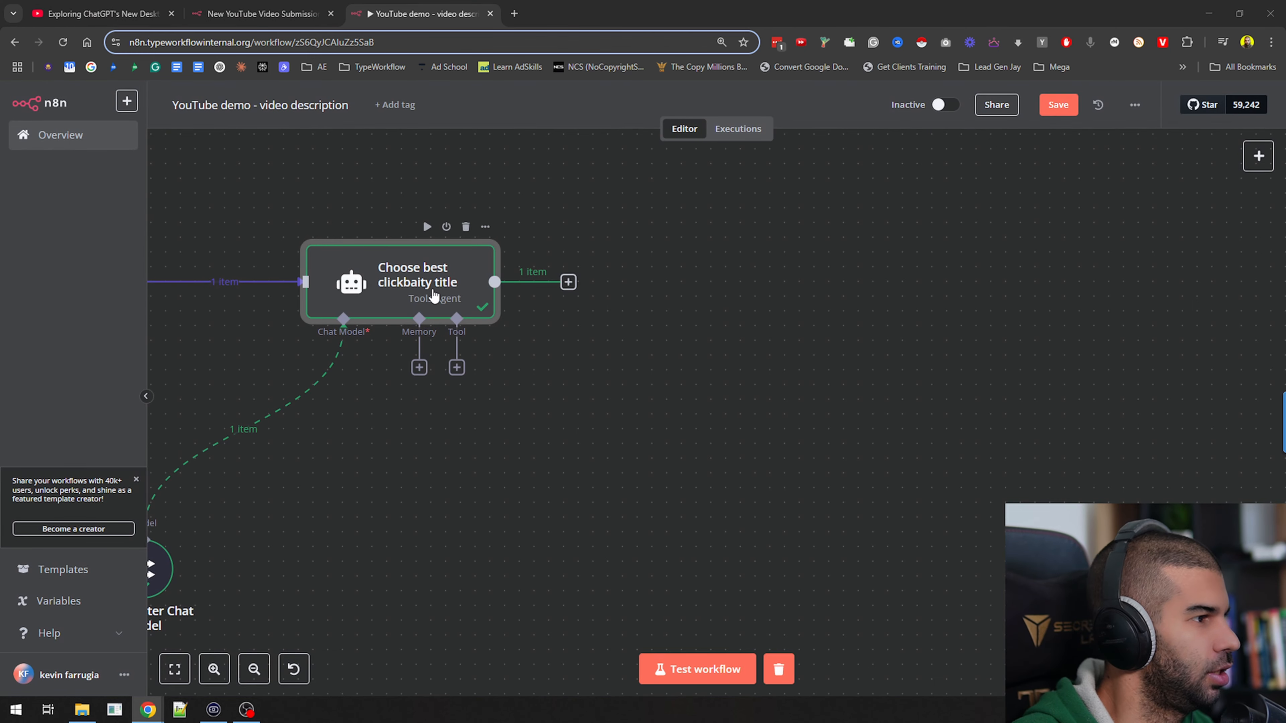
Require a specific output format for the Choose best clickbaity title node and attach a Structured Output Parser
double_click(405, 281)
left_click(451, 467)
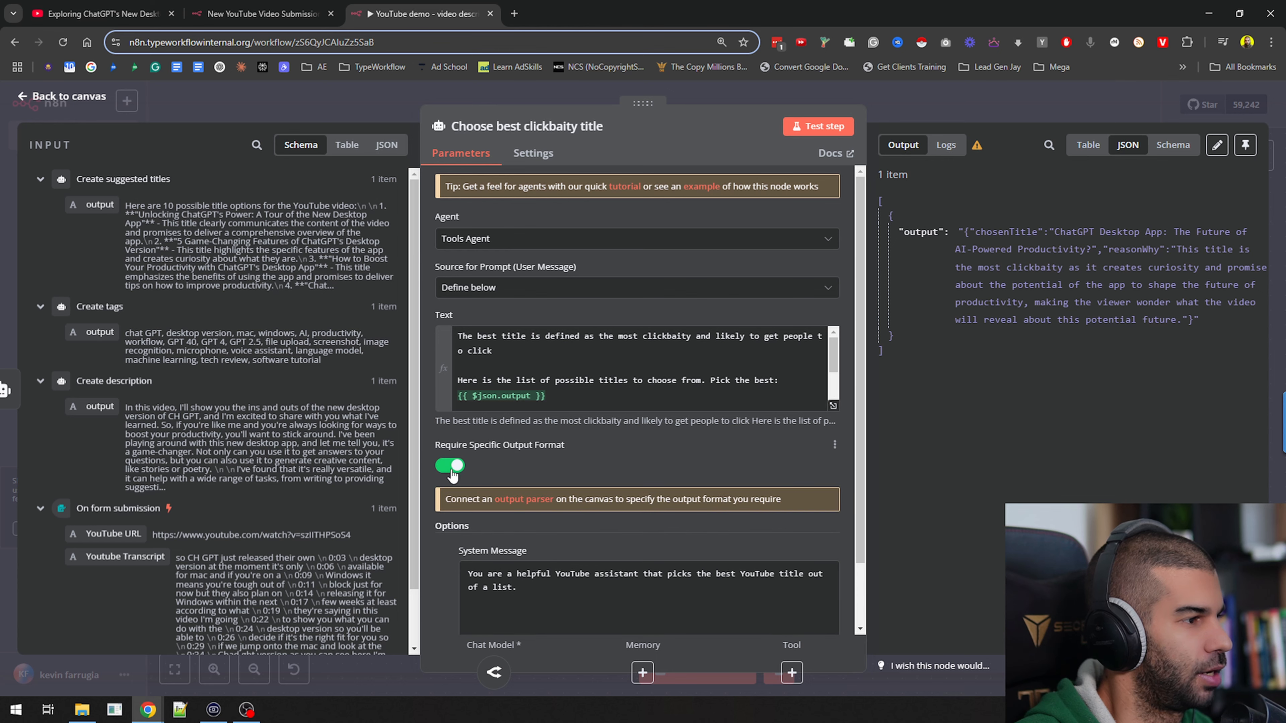
left_click(541, 501)
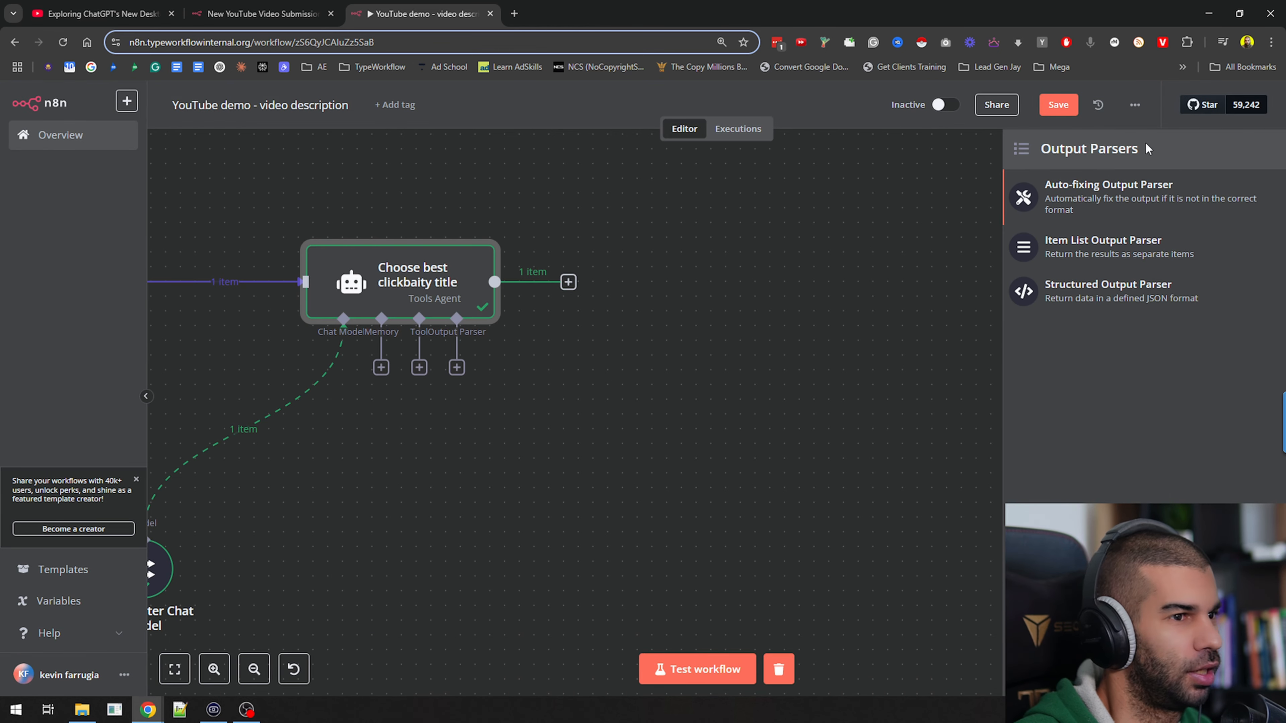
left_click(1095, 301)
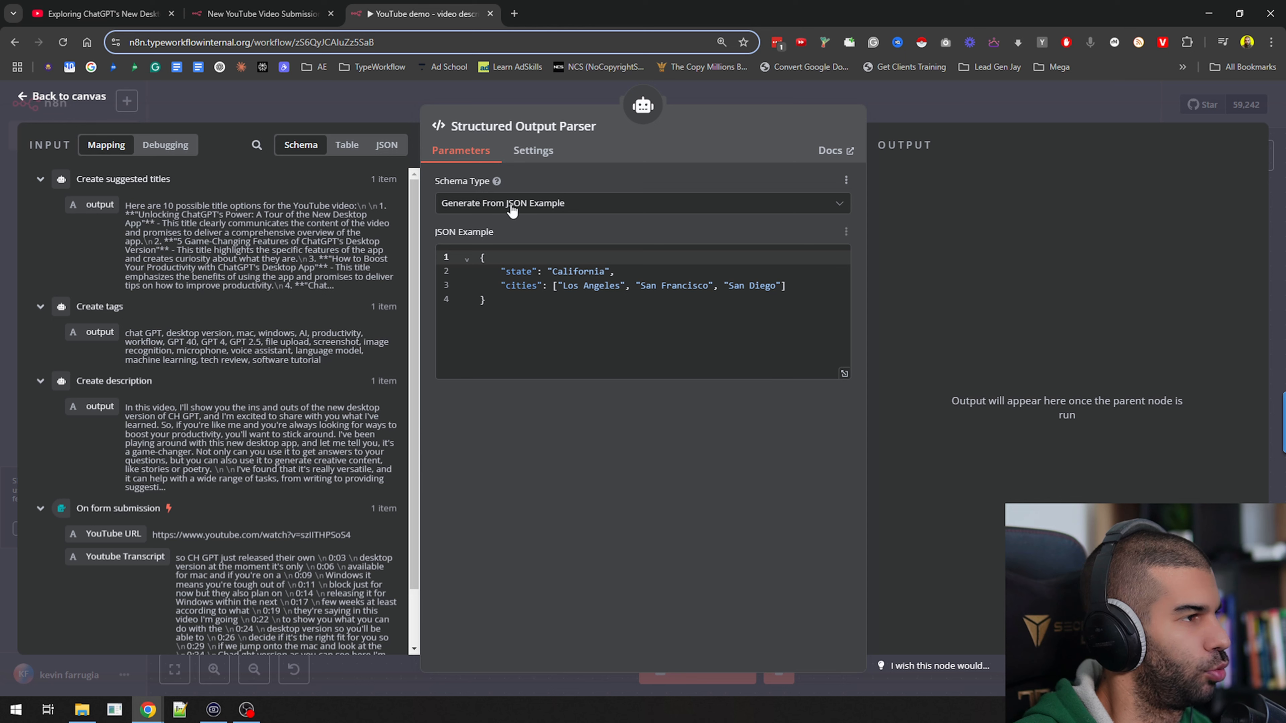
Rename the two keys in the Structured Output Parser's JSON example to title and reasonWhy
double_click(516, 272)
type("t")
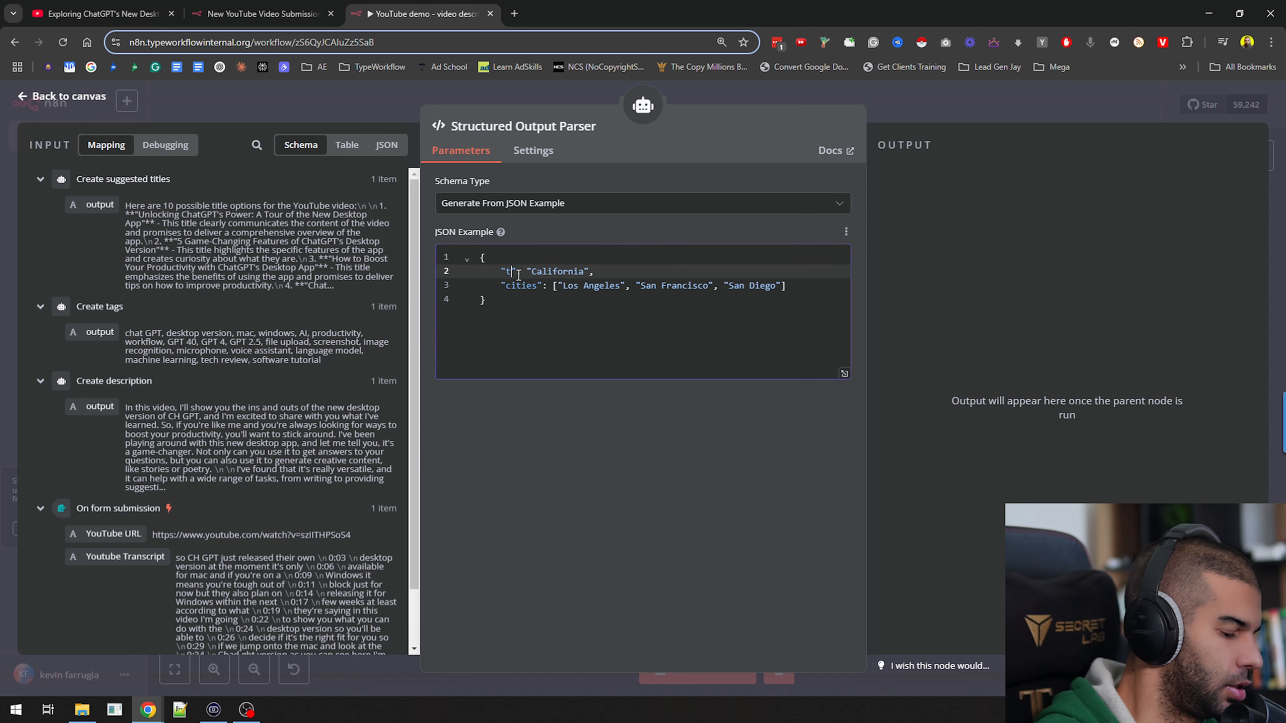
type("itle")
double_click(514, 287)
type("reasonWh")
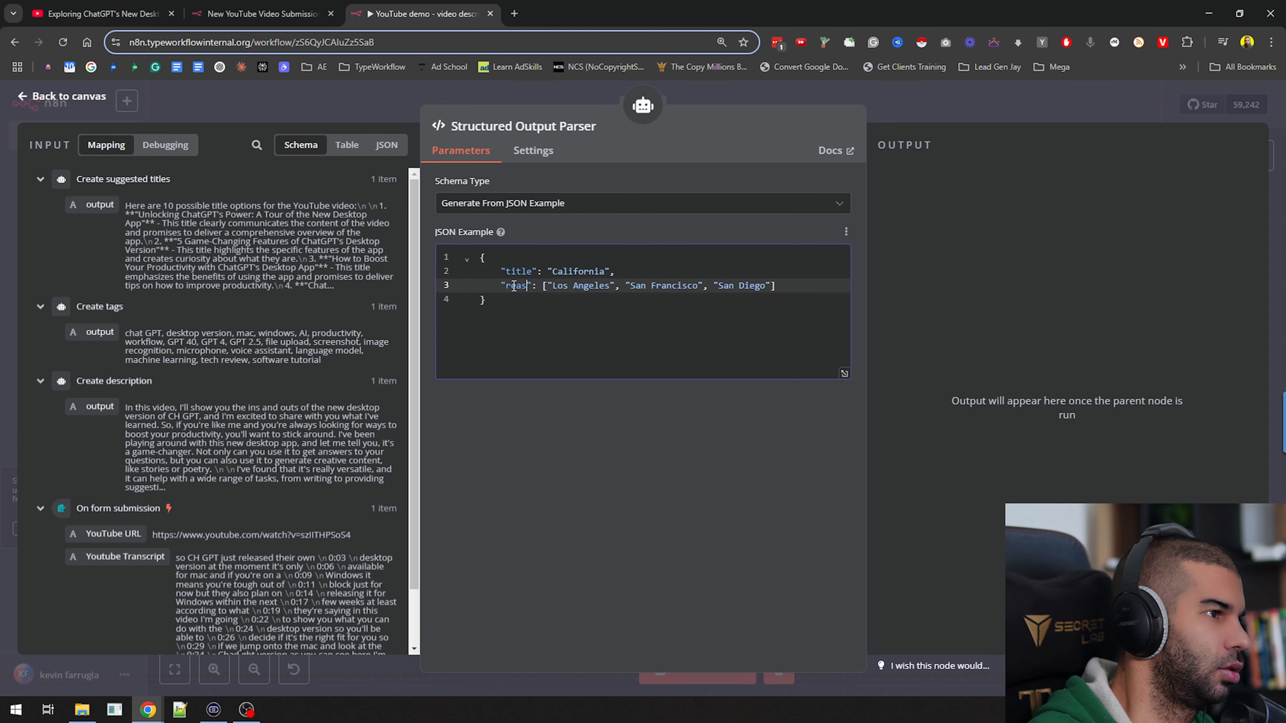
type("y")
Replace the sample values of title and reasonWhy in the JSON example with empty strings and return to the canvas
key("Up")
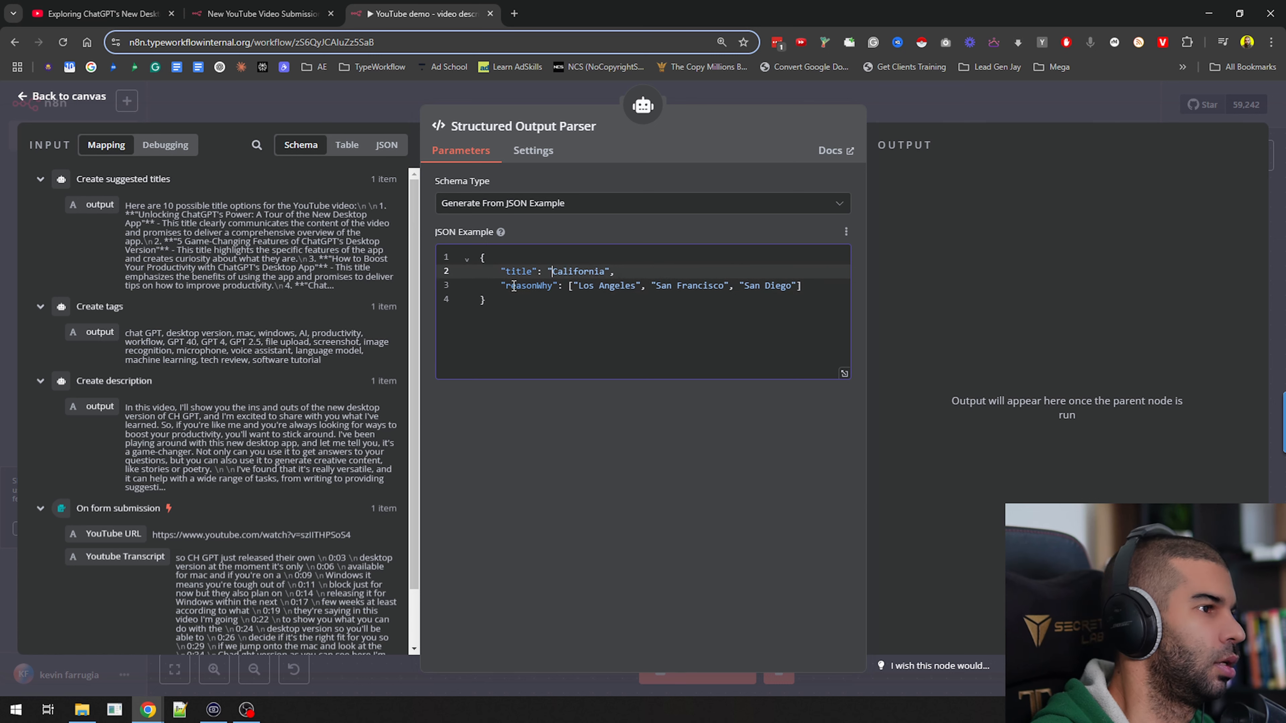
key("ctrl+Delete")
key("Down")
key("ctrl+x")
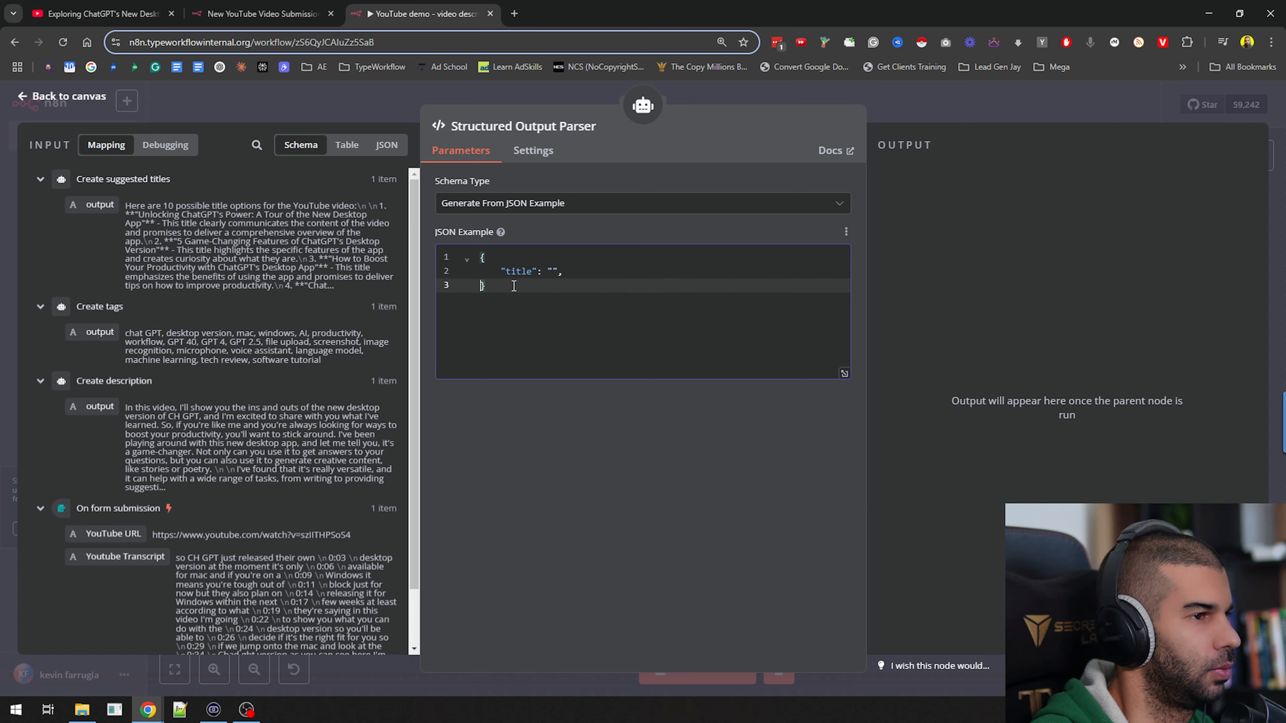
key("ctrl+z")
key("shift+End")
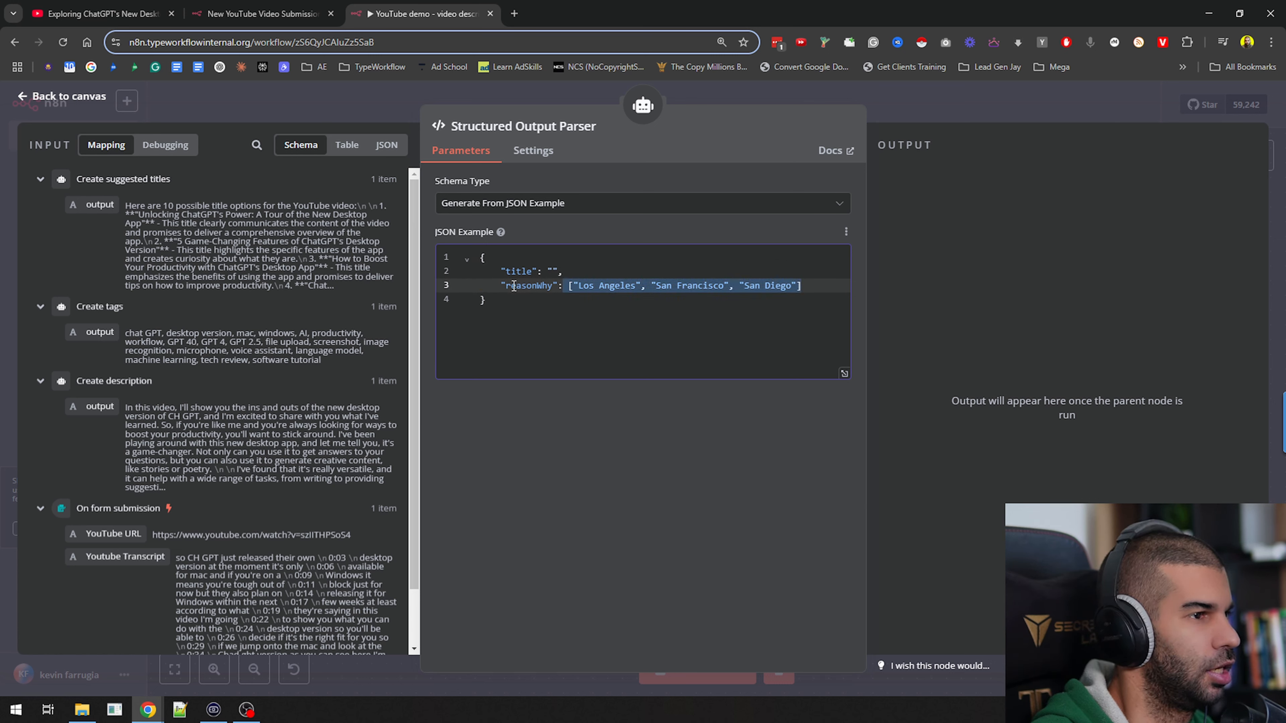
key("Delete")
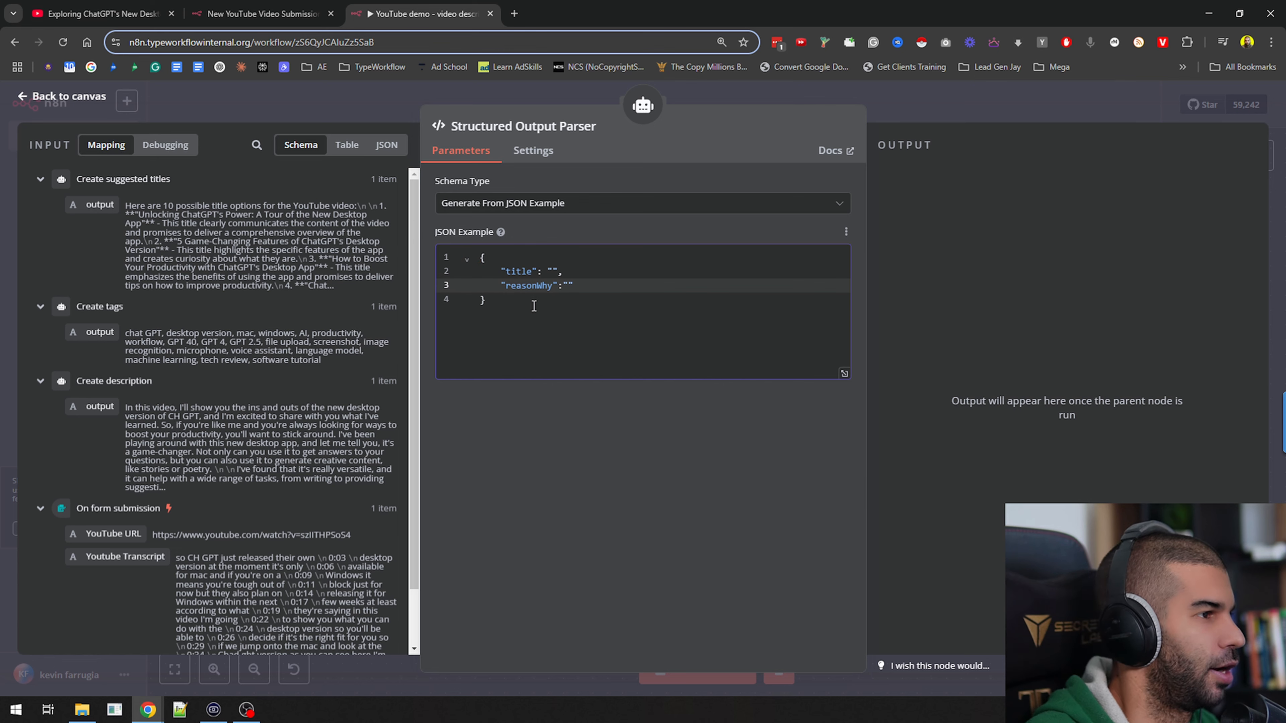
left_click(996, 110)
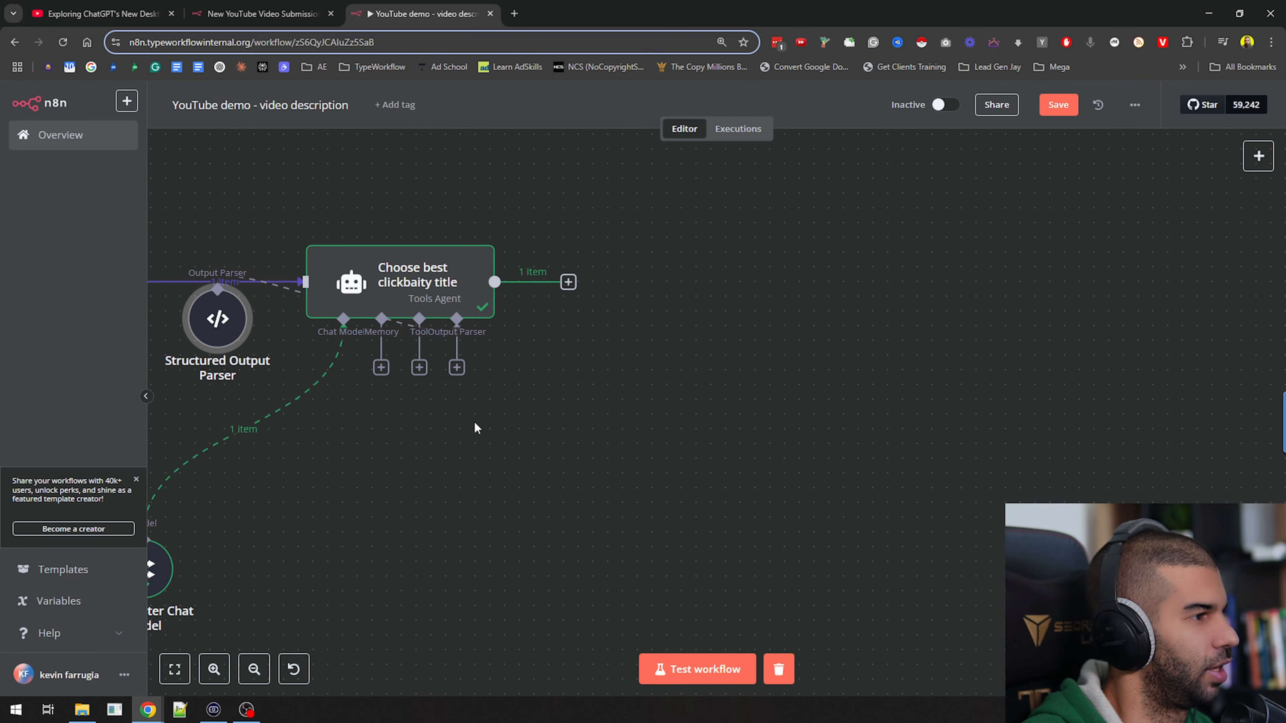
Move the Structured Output Parser below and to the right of the Choose best clickbaity title node, and save the workflow
left_click_drag(476, 429, 599, 433)
left_click_drag(344, 322, 712, 409)
left_click_drag(583, 466, 656, 421)
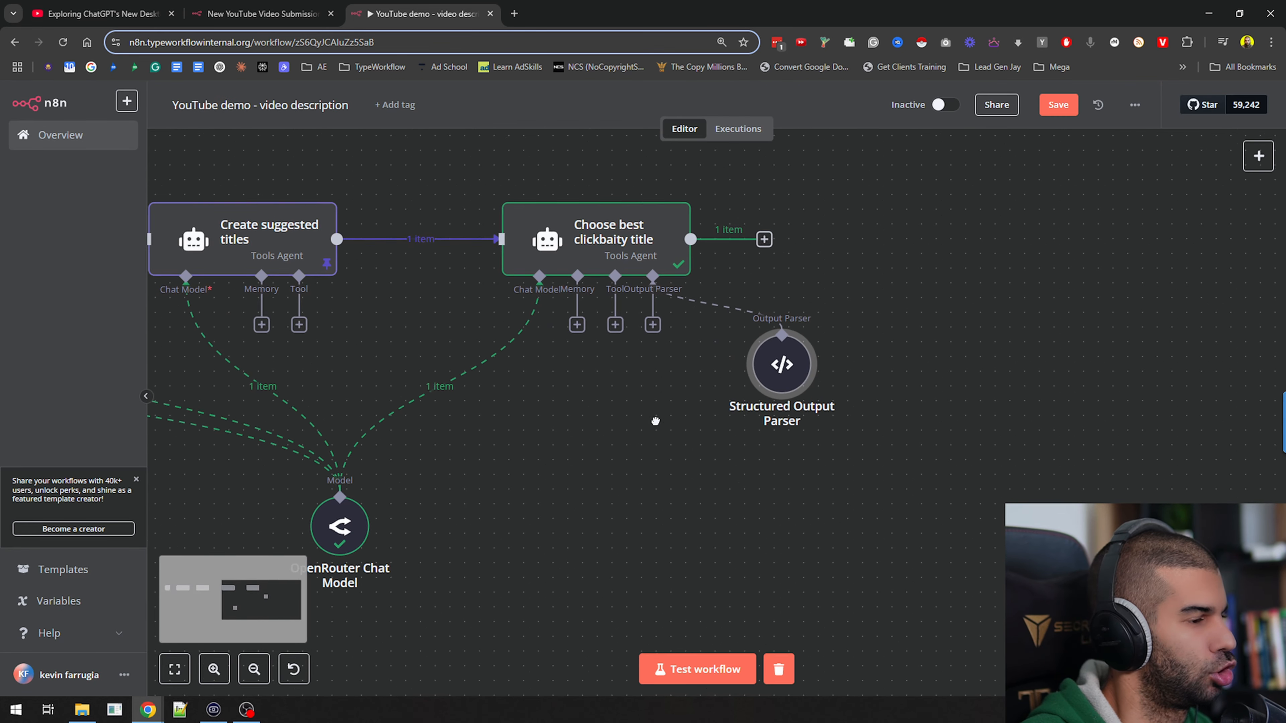
key("ctrl+s")
left_click_drag(537, 467, 628, 482)
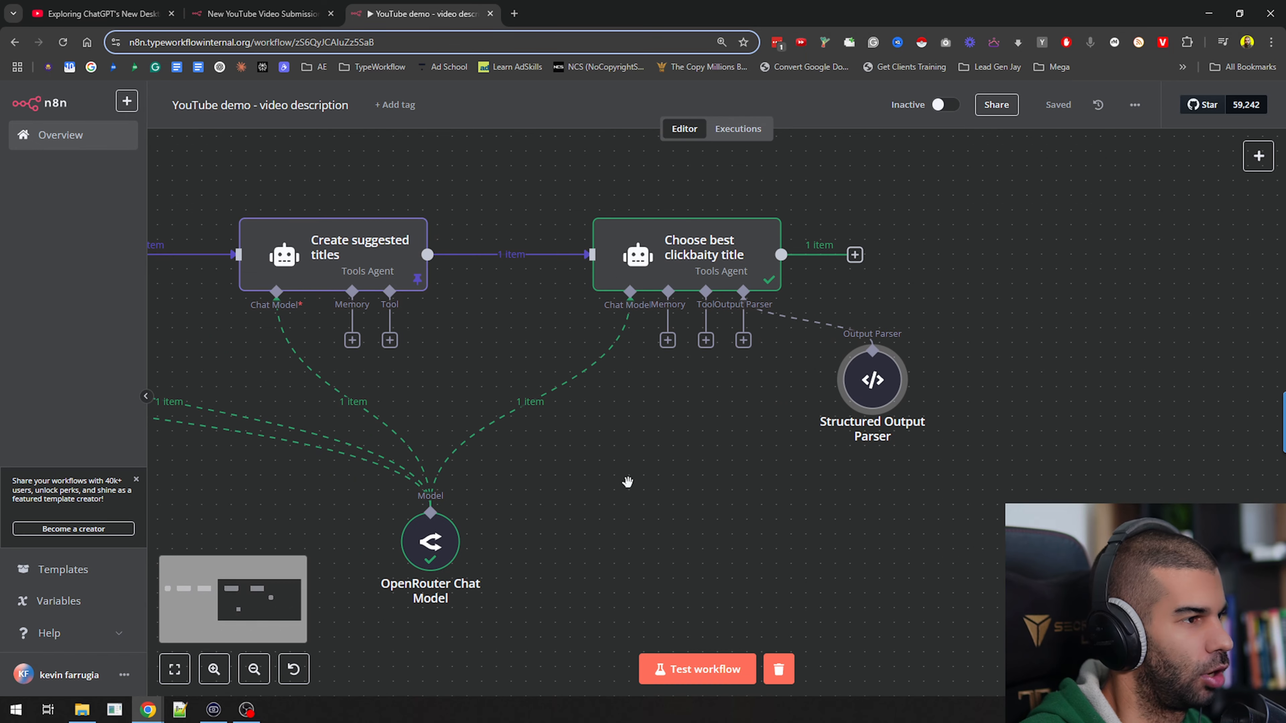
Run the Choose best clickbaity title node with the Structured Output Parser attached
mouse_move(699, 235)
left_click(714, 202)
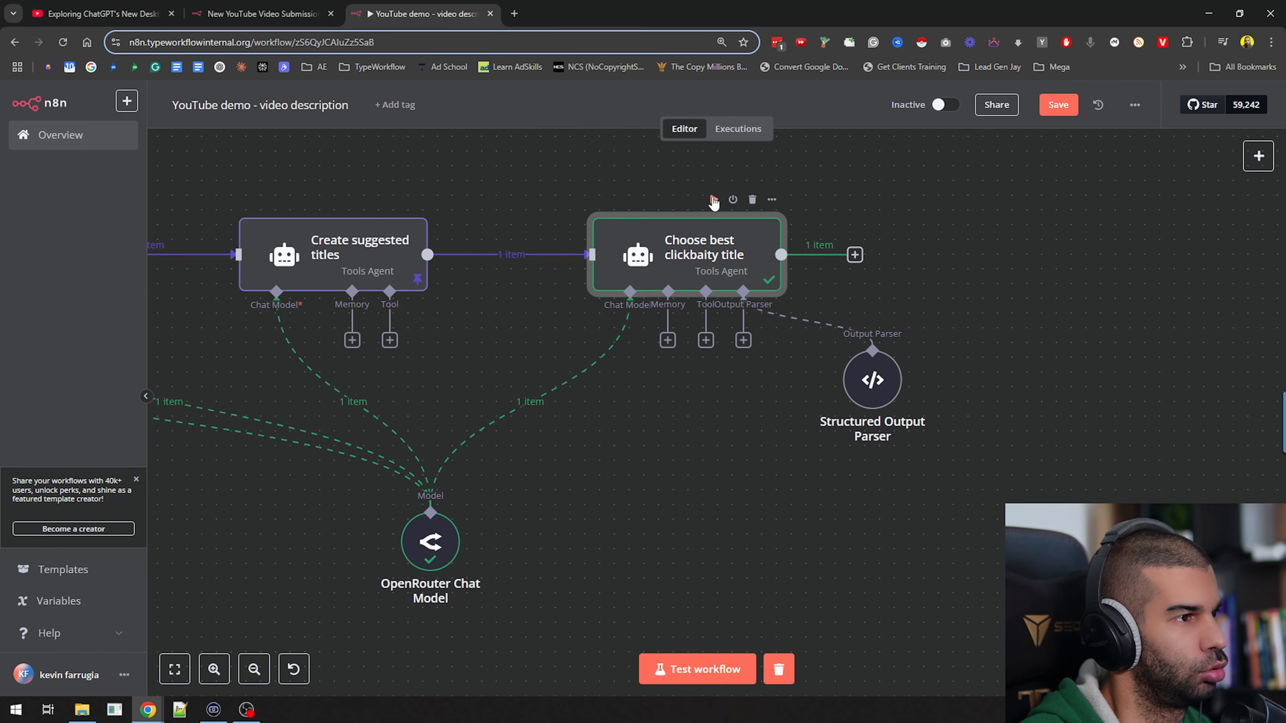
left_click(713, 201)
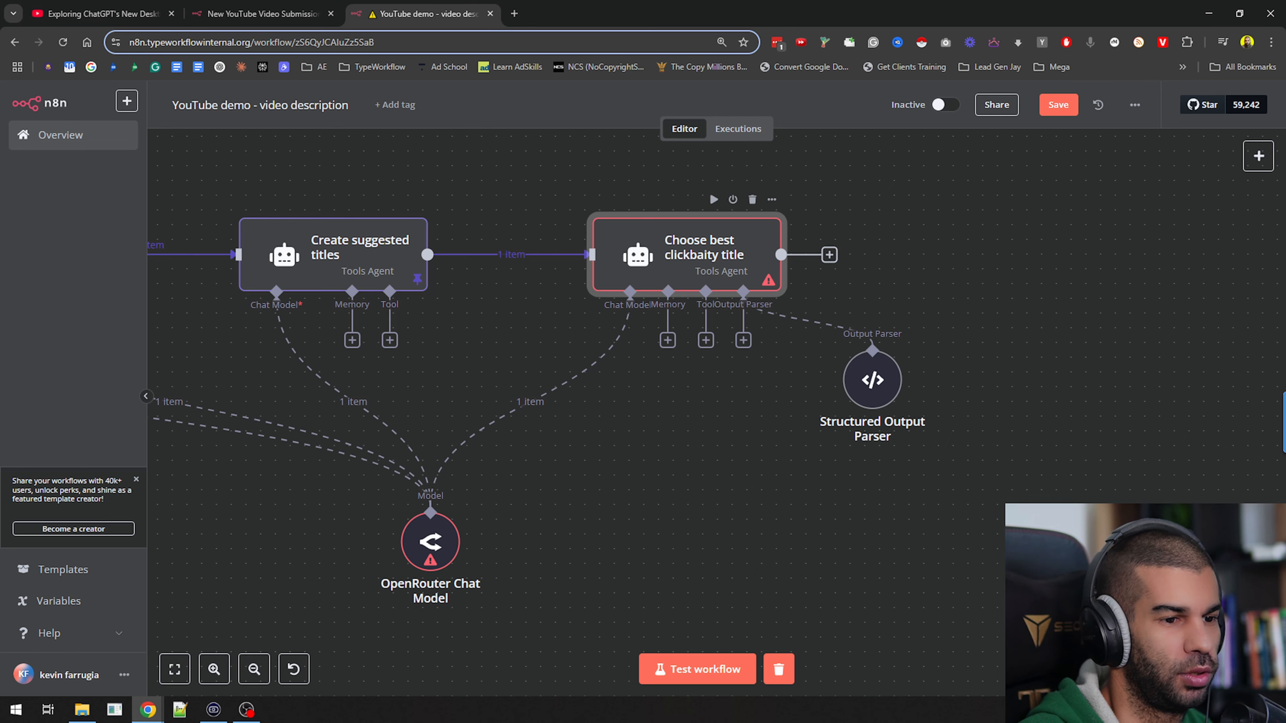
Check the OpenRouter Chat Model's status and move the Structured Output Parser further below the Choose best clickbaity title node
left_click_drag(663, 560, 922, 394)
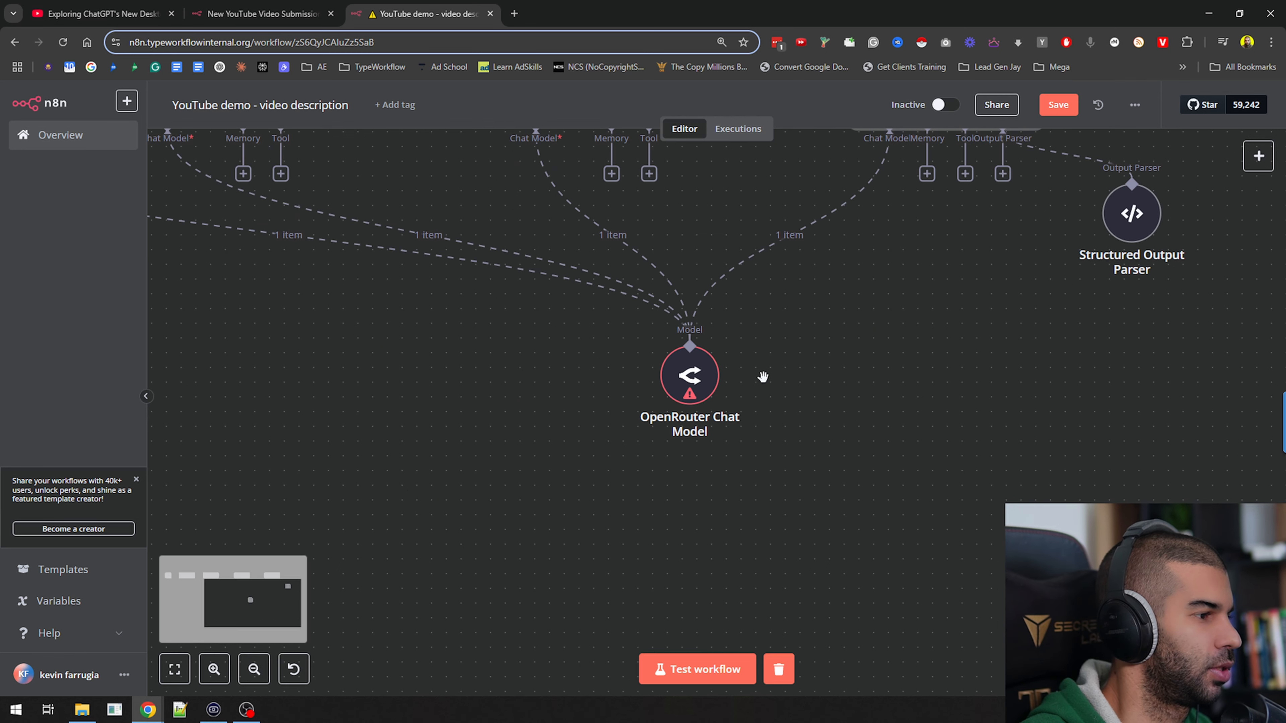
scroll(701, 399, "up", 8)
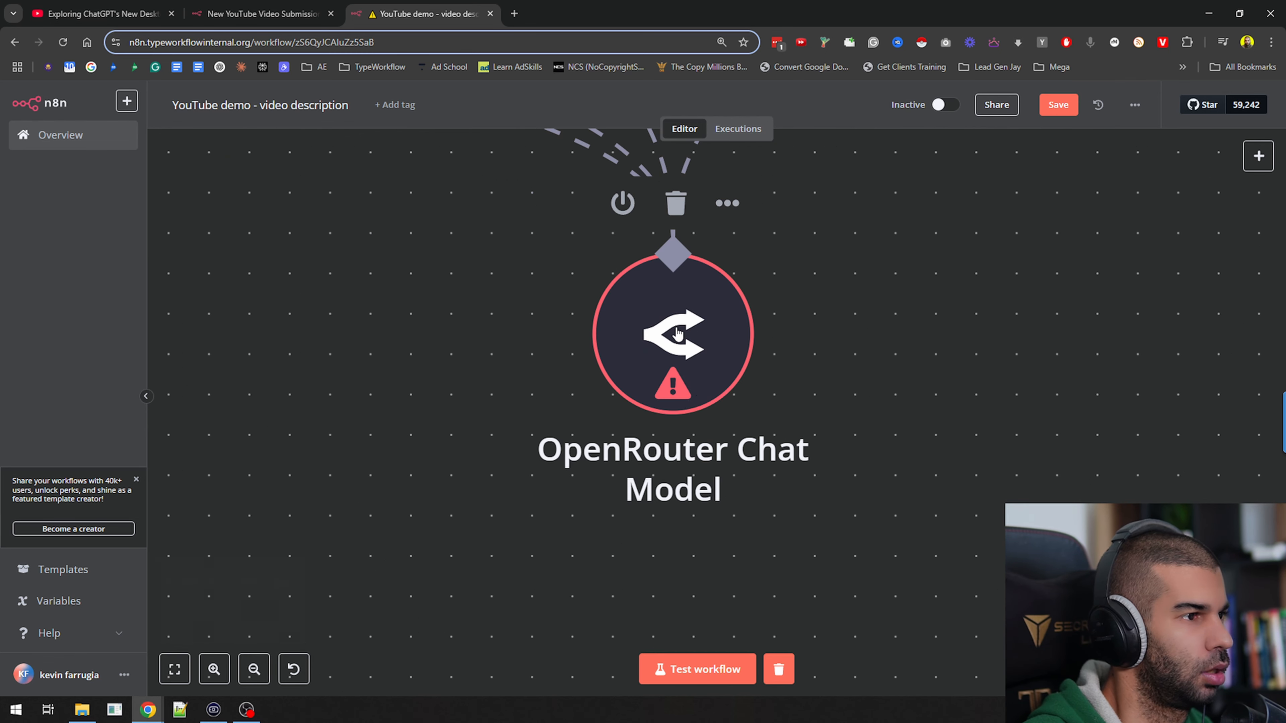
scroll(678, 334, "down", 6)
left_click_drag(1031, 338, 630, 492)
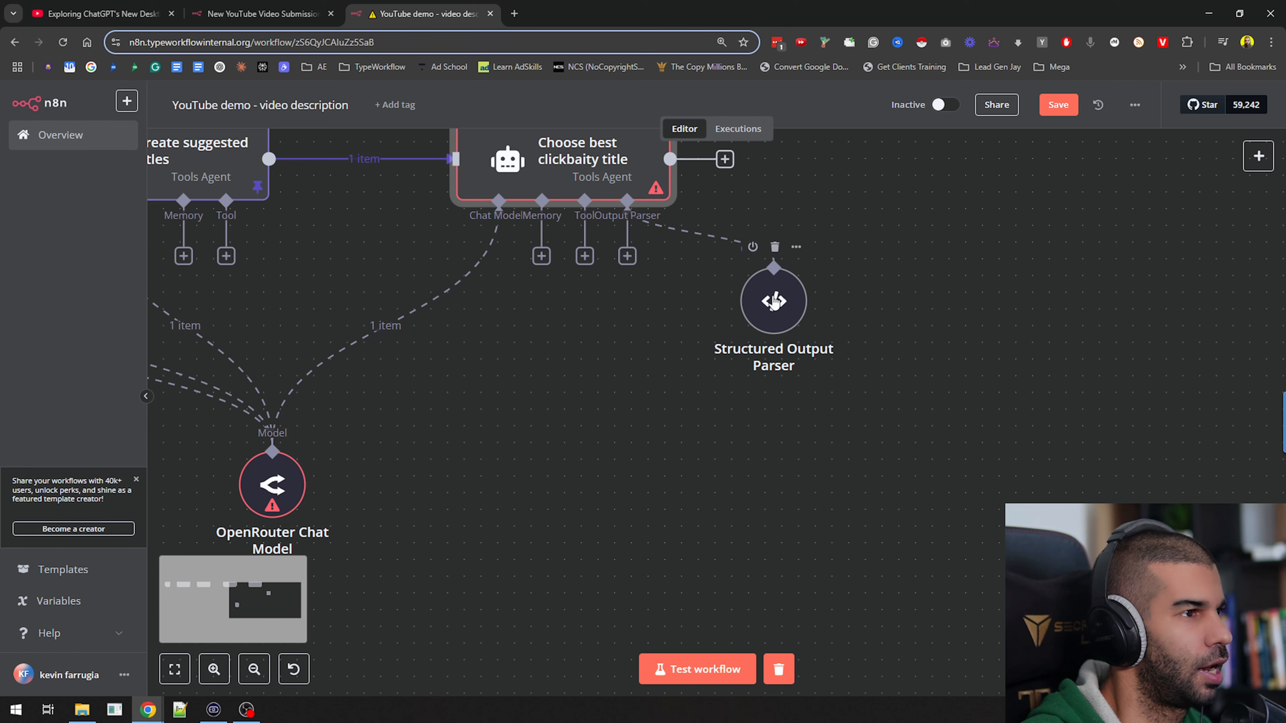
left_click_drag(773, 303, 807, 453)
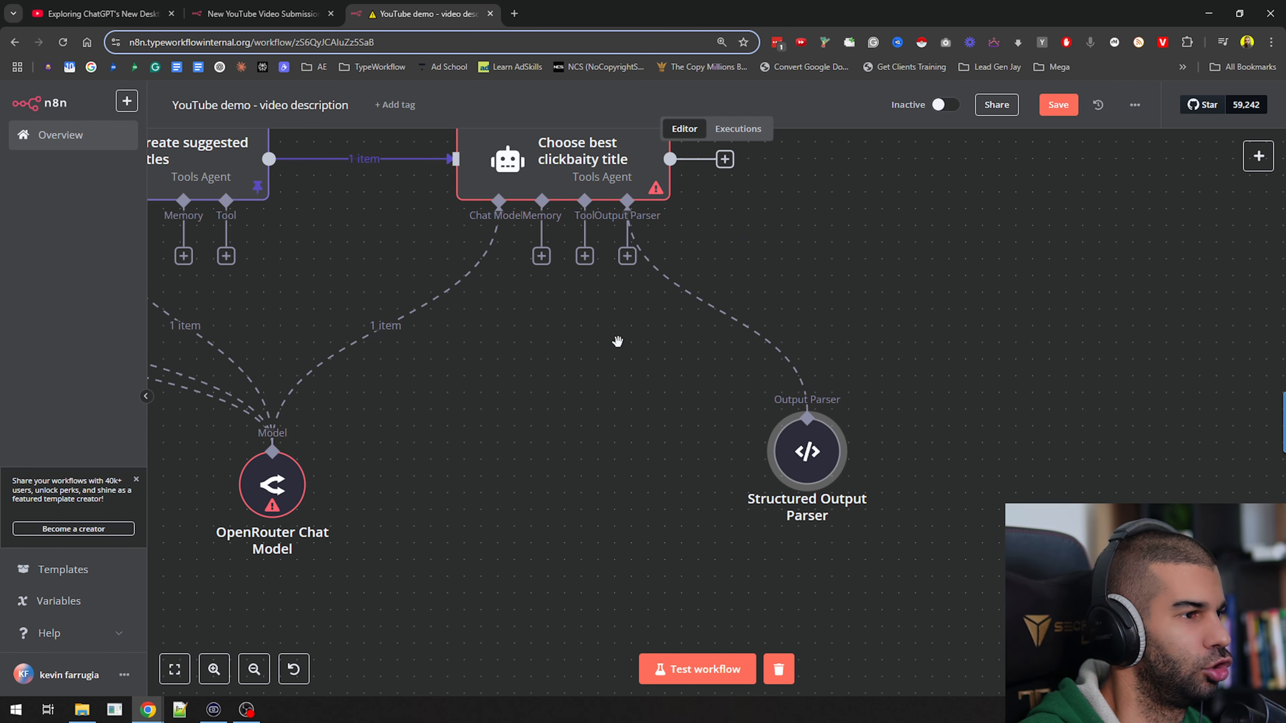
mouse_move(618, 342)
left_mouse_down()
mouse_move(588, 386)
mouse_move(604, 346)
left_mouse_up()
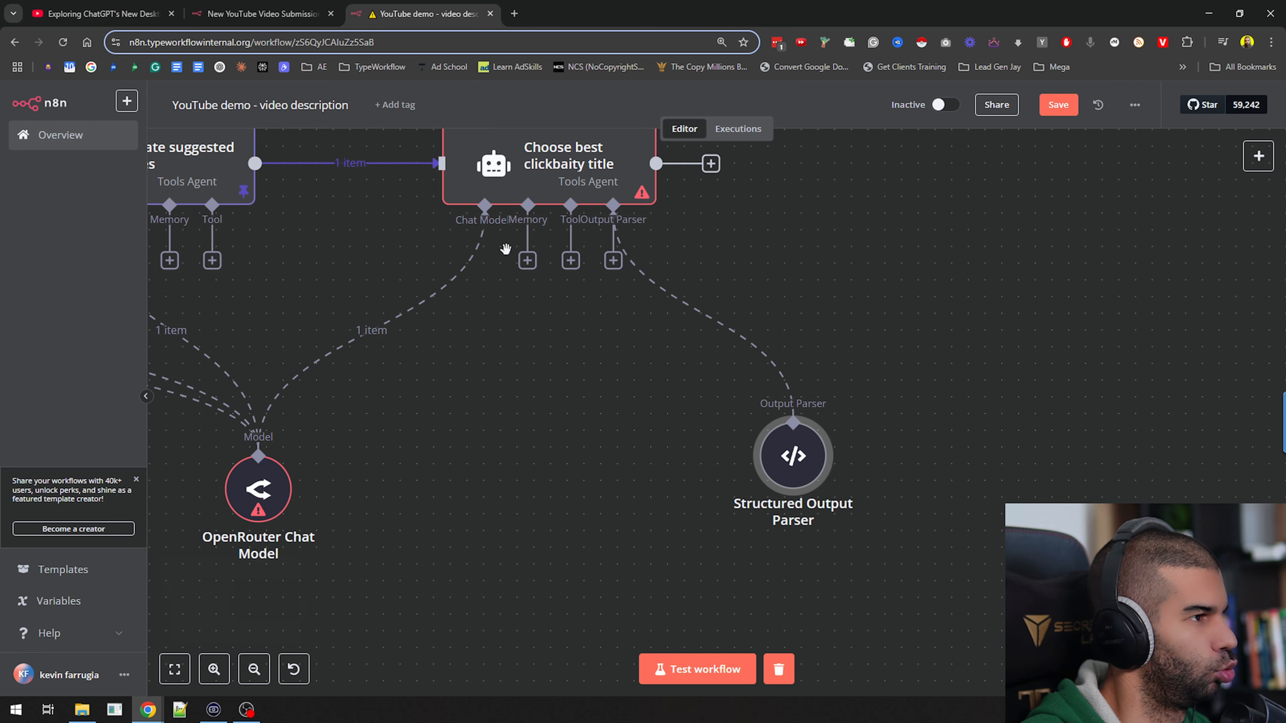
Replace the OpenRouter connection of Choose best clickbaity title with a new OpenAI Chat Model using gpt-4o-mini, and save the workflow
left_click(374, 334)
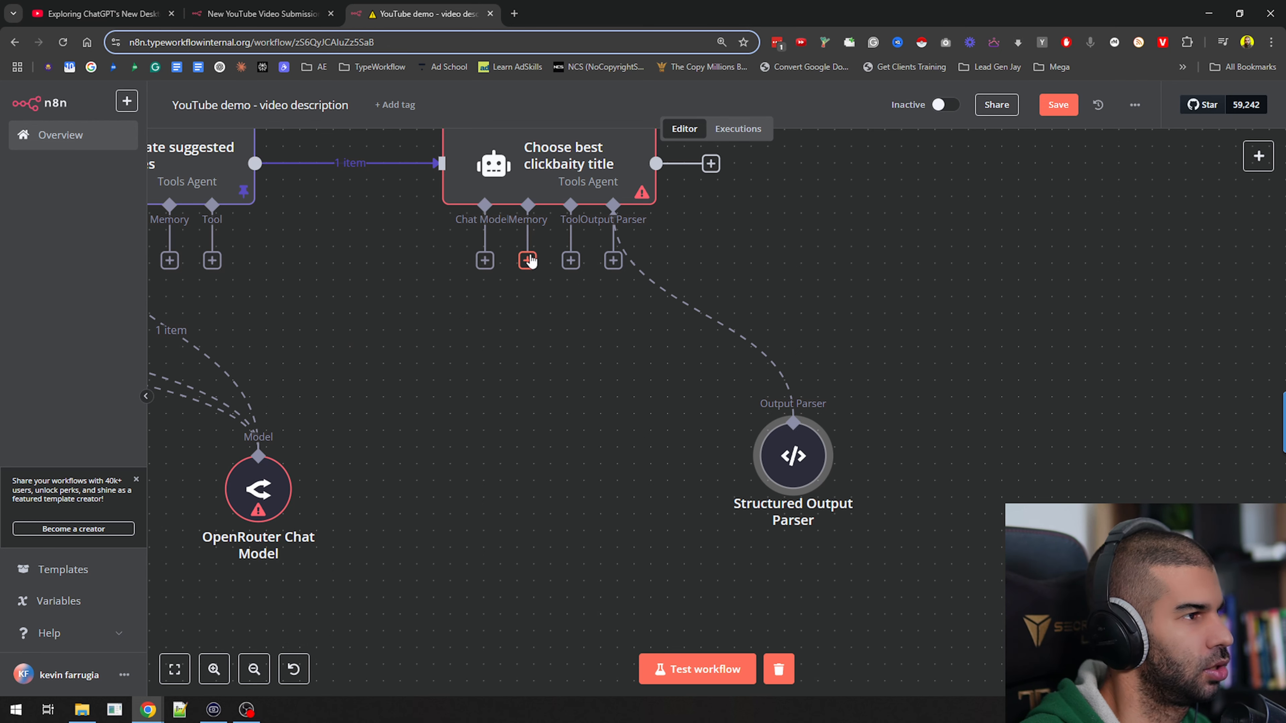
left_click(485, 261)
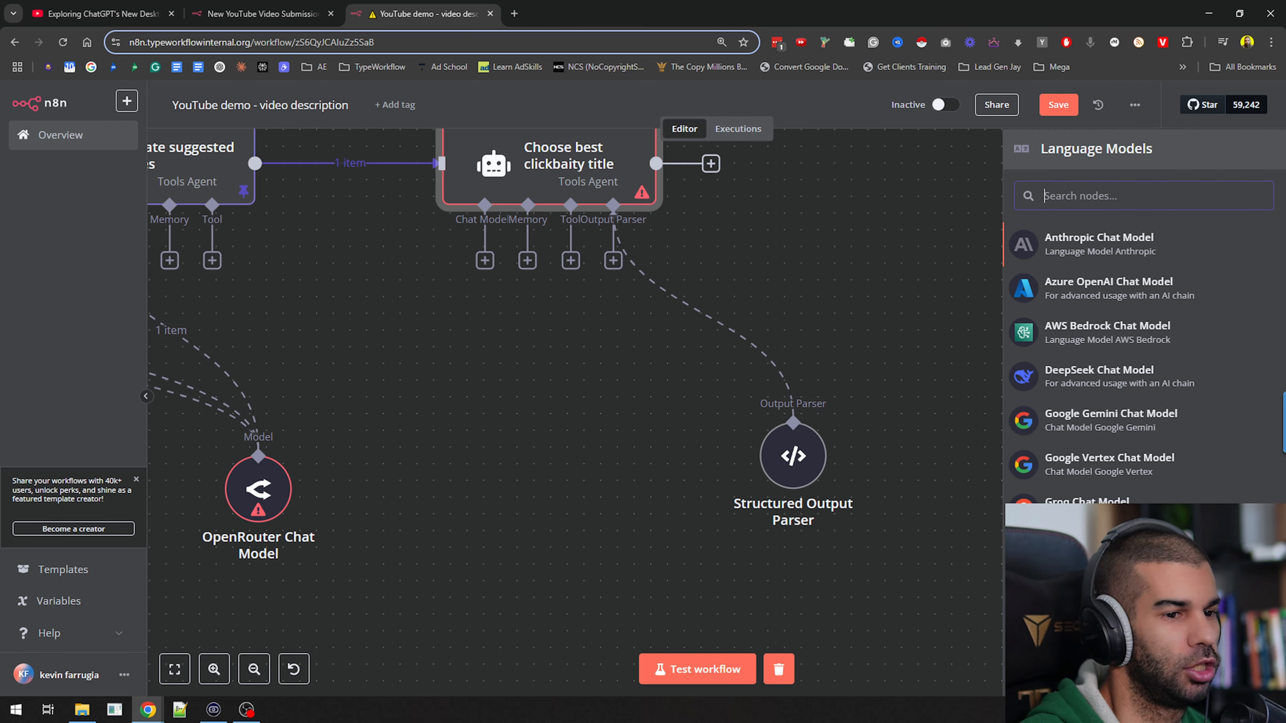
scroll(1104, 567, "down", 1)
left_click(1104, 594)
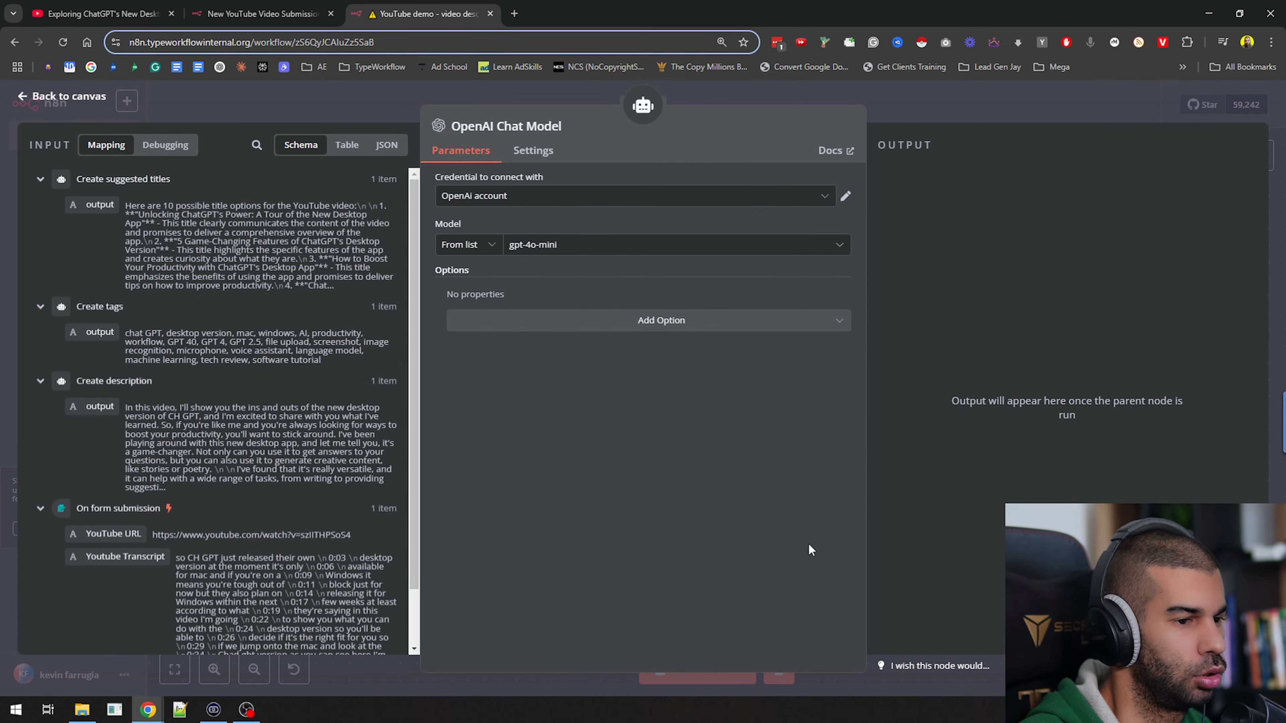
key("Escape")
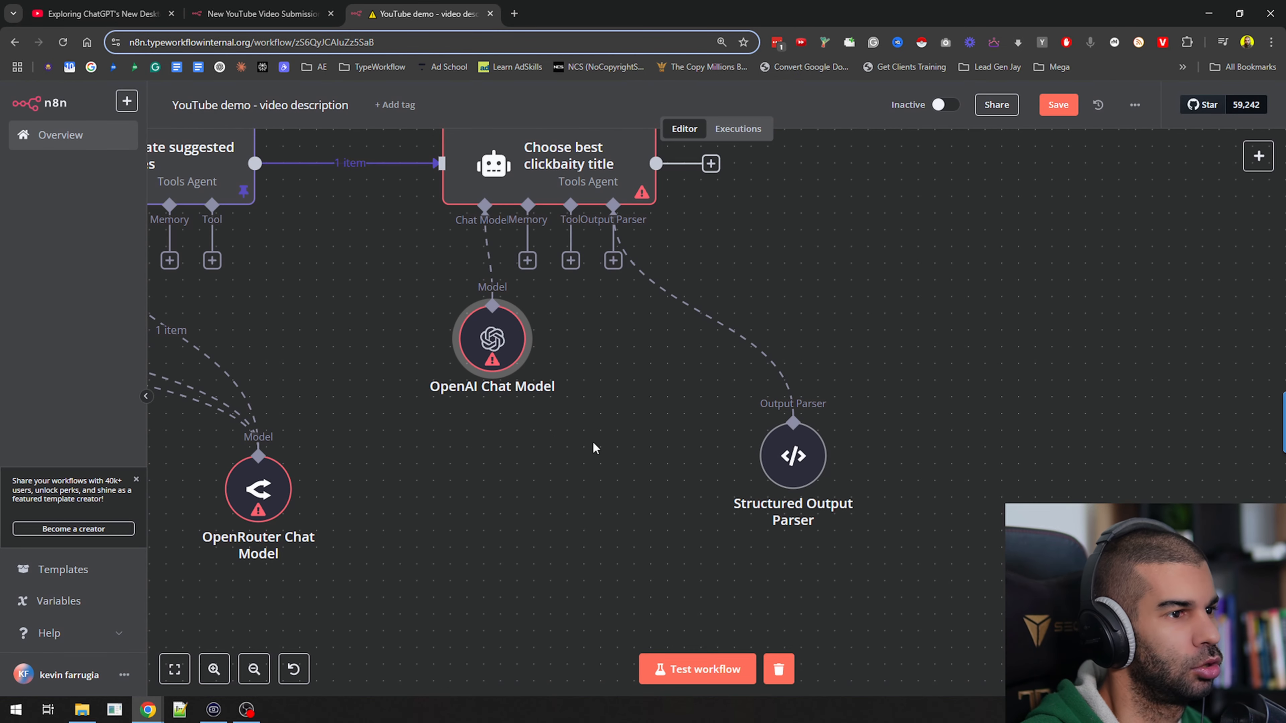
left_click_drag(625, 401, 646, 486)
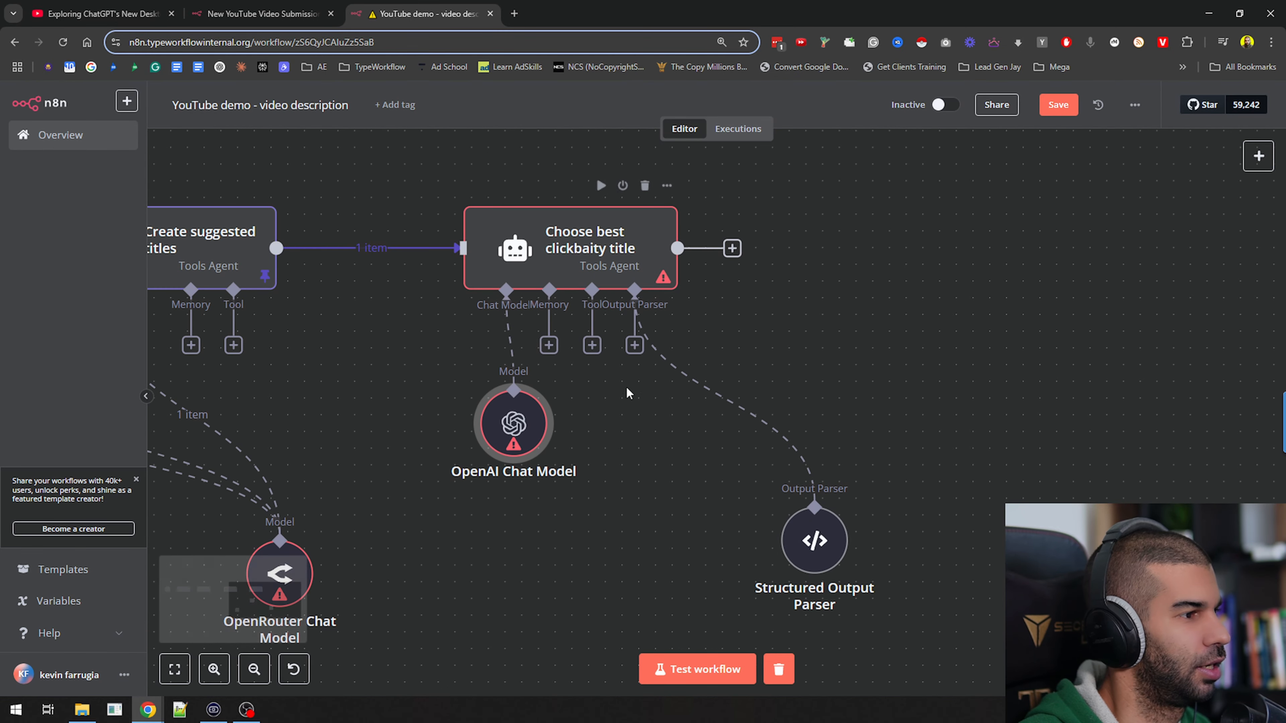
key("ctrl+s")
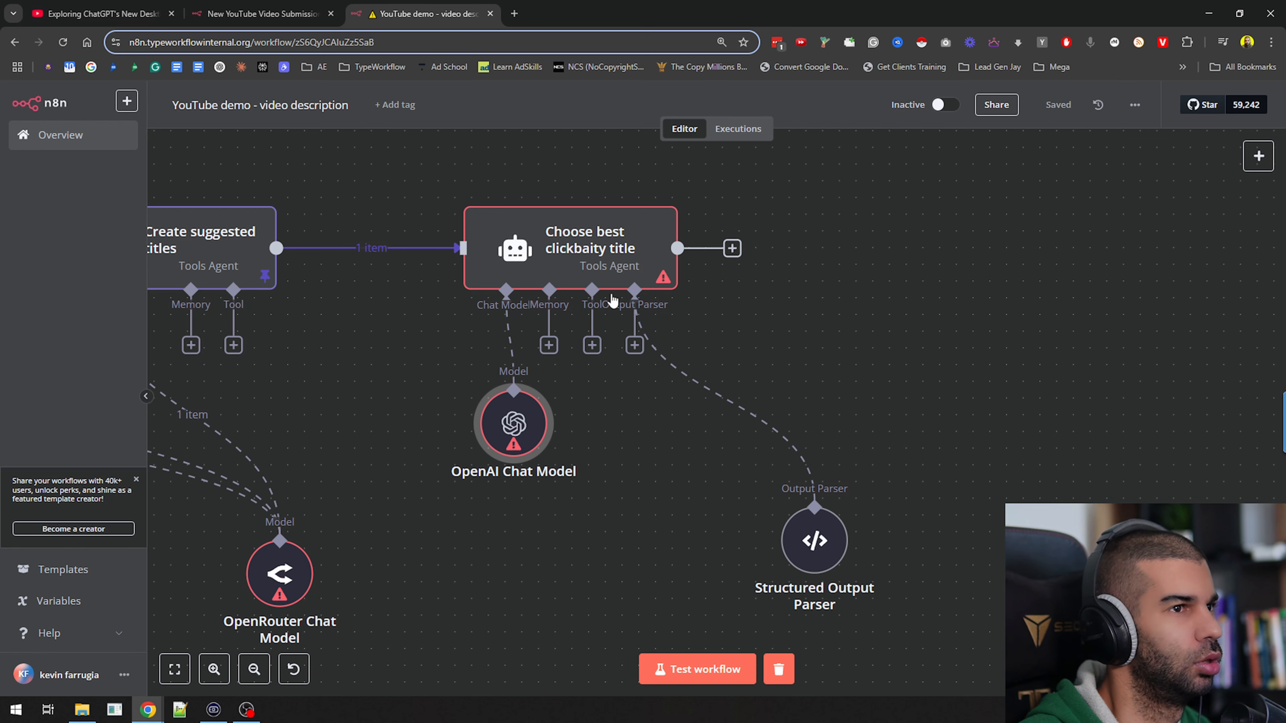
Run the Choose best clickbaity title node with the OpenAI Chat Model and review its structured title and reasonWhy output
left_click(601, 185)
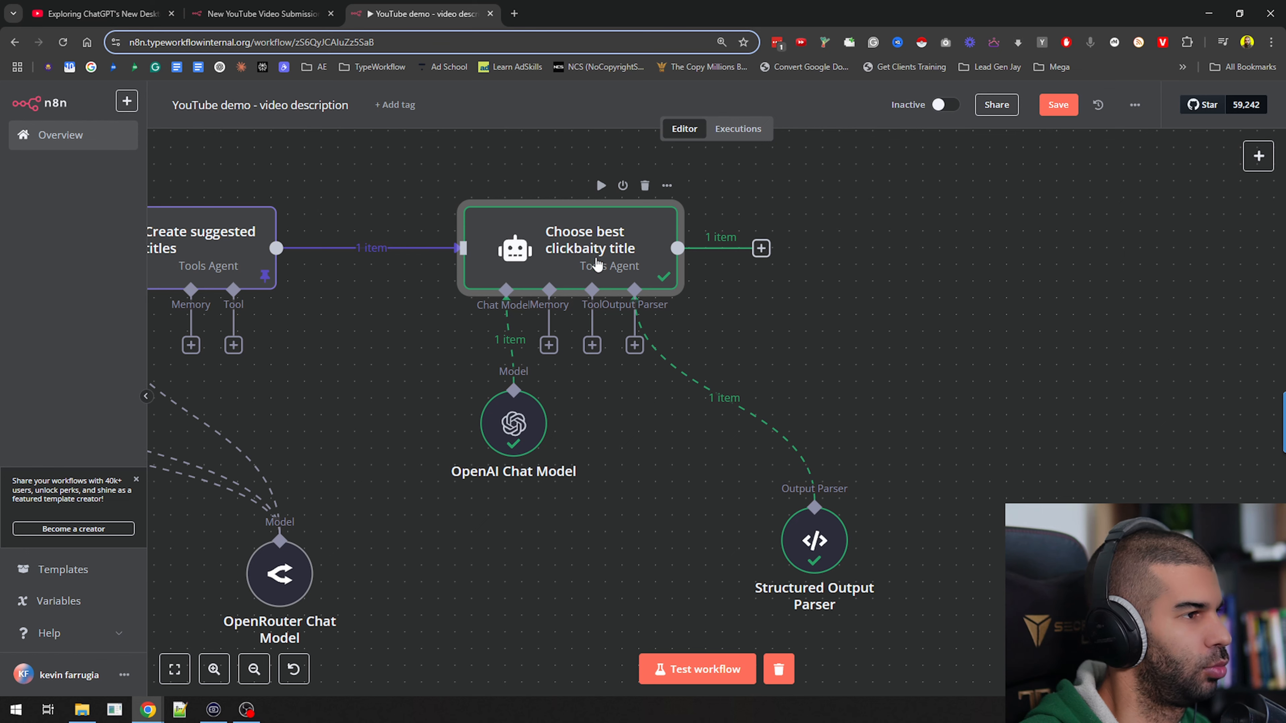
double_click(499, 246)
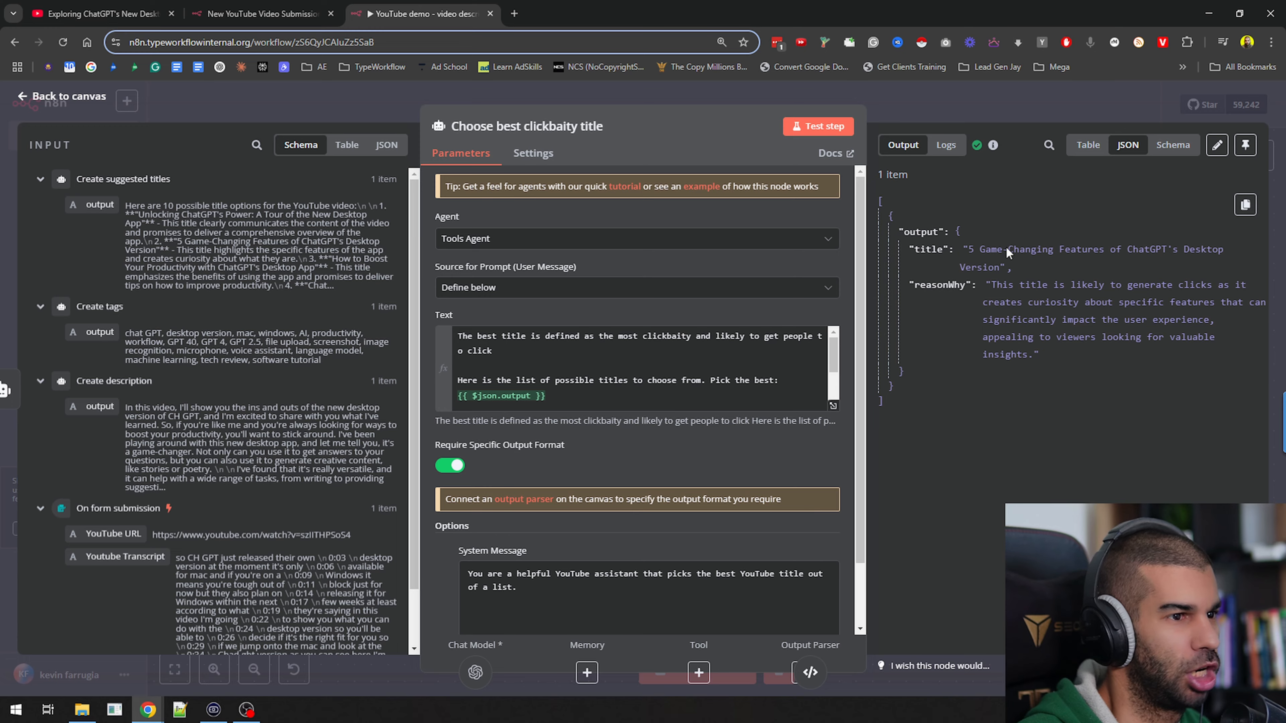
left_click(1000, 105)
left_click_drag(873, 367, 781, 318)
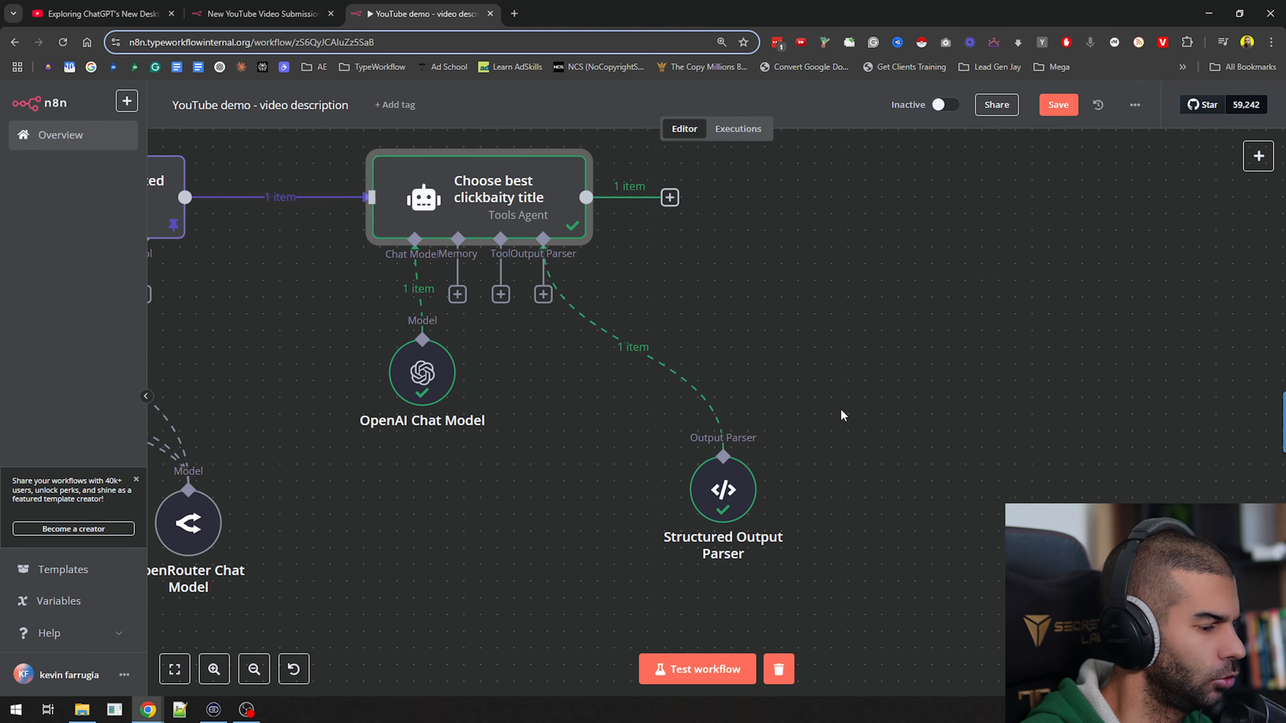
left_click(670, 197)
type("set")
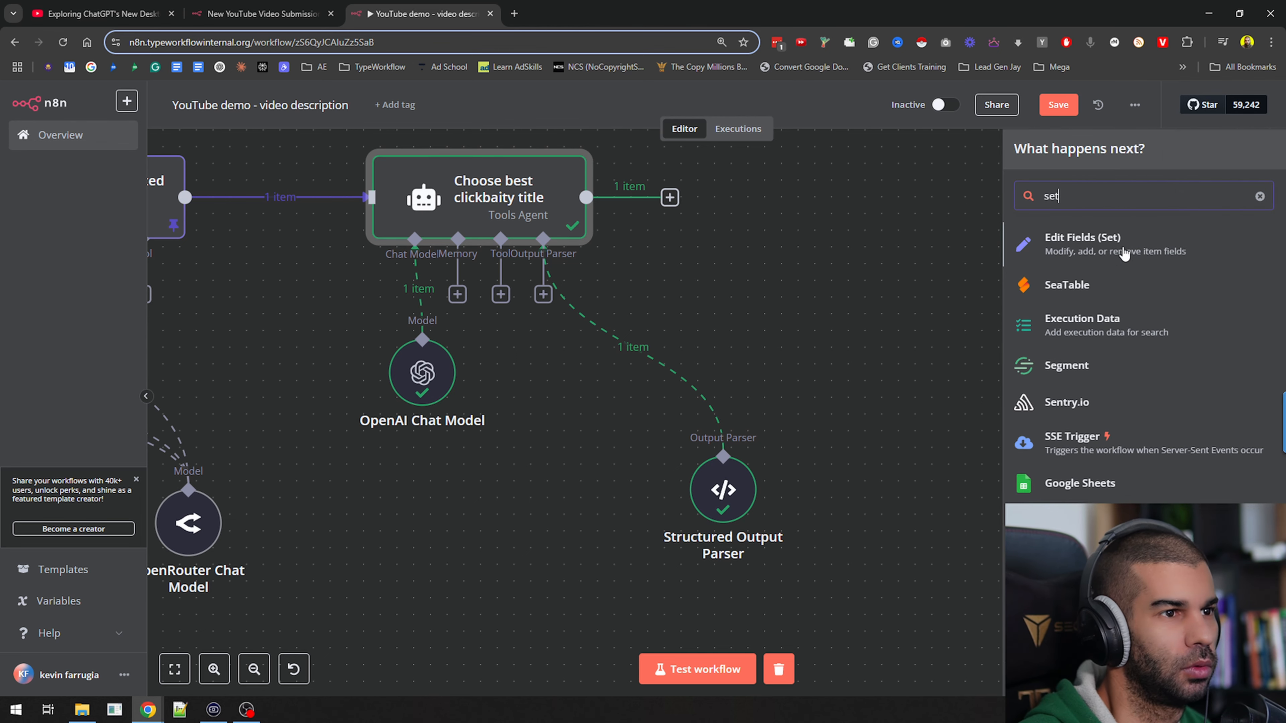
left_click(1101, 254)
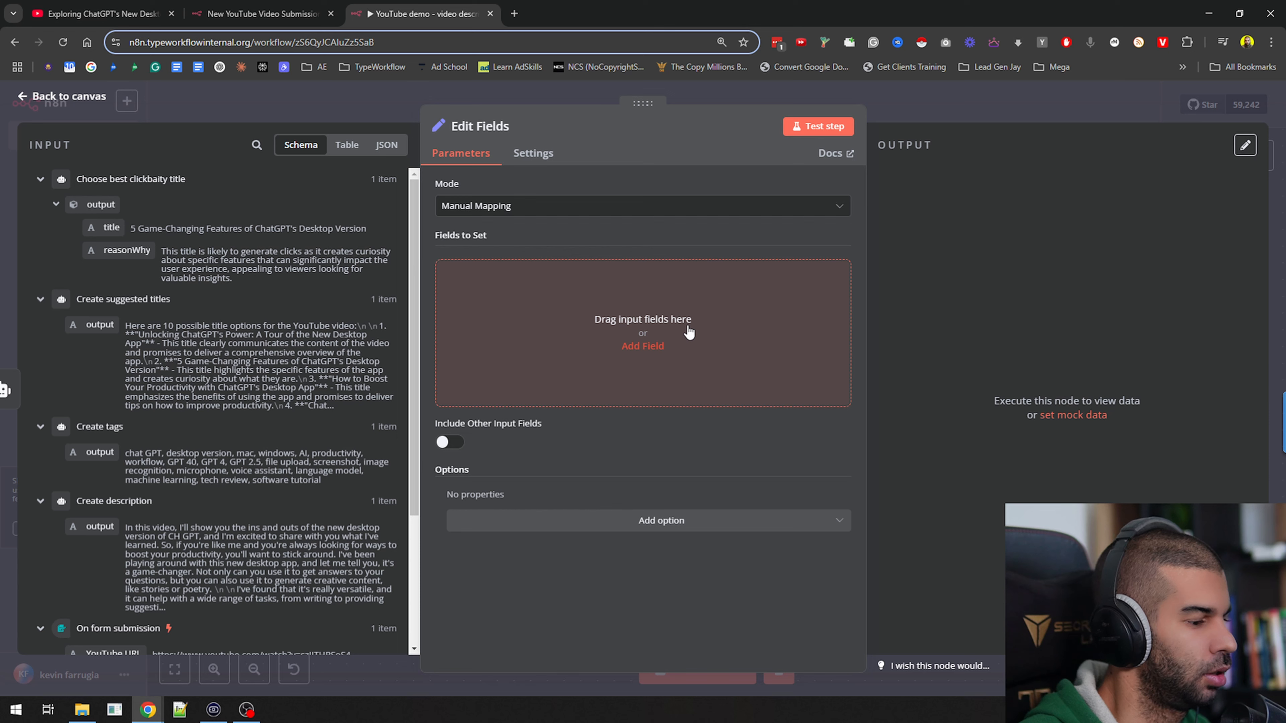
left_click(531, 206)
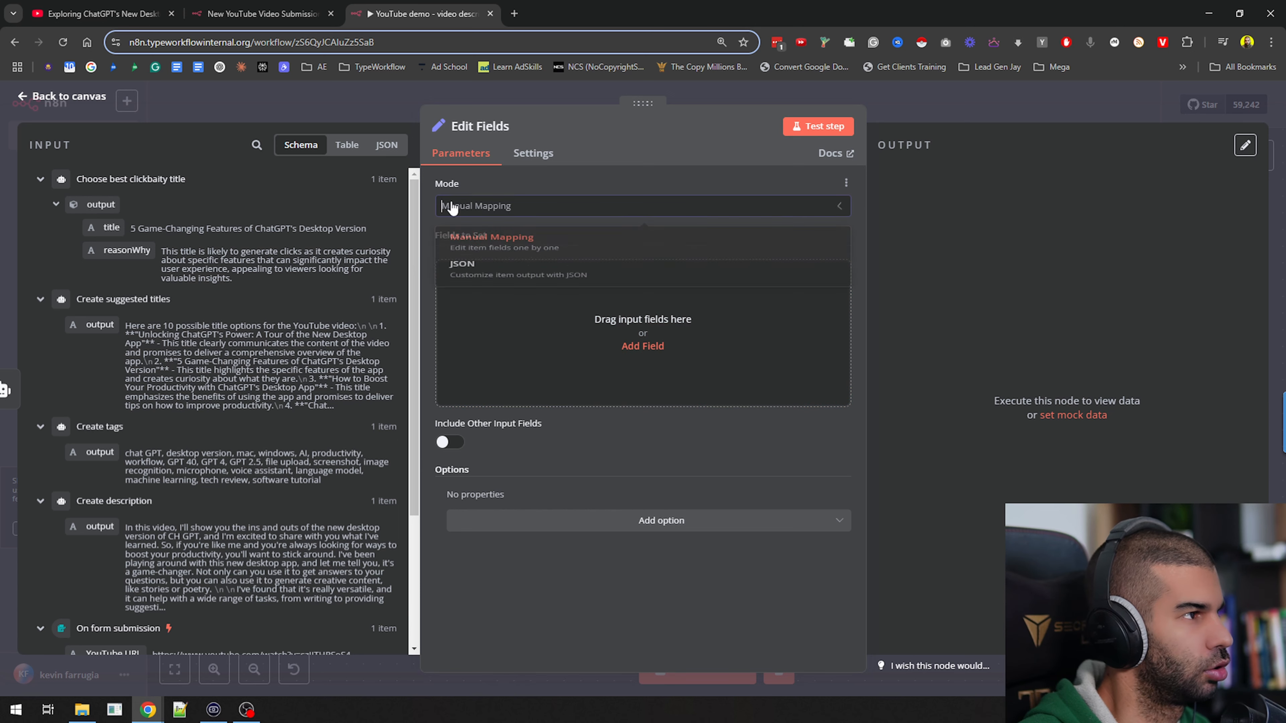
left_click(508, 298)
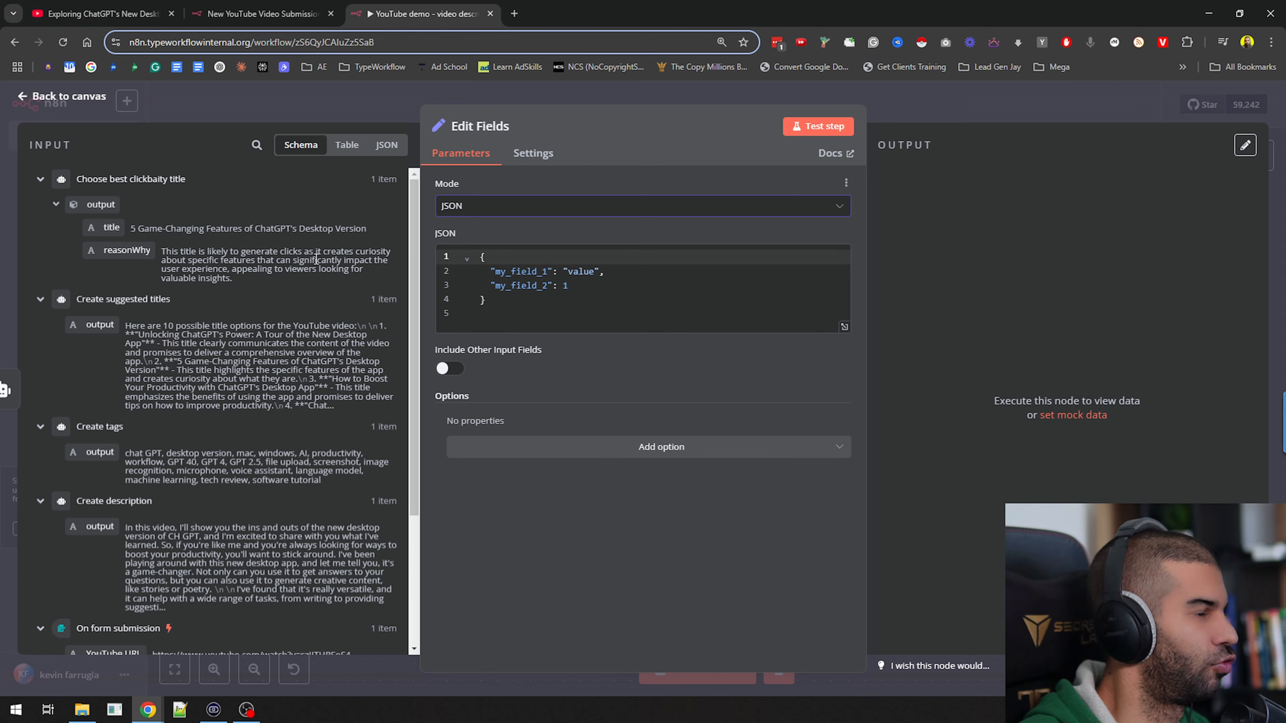
left_click(930, 104)
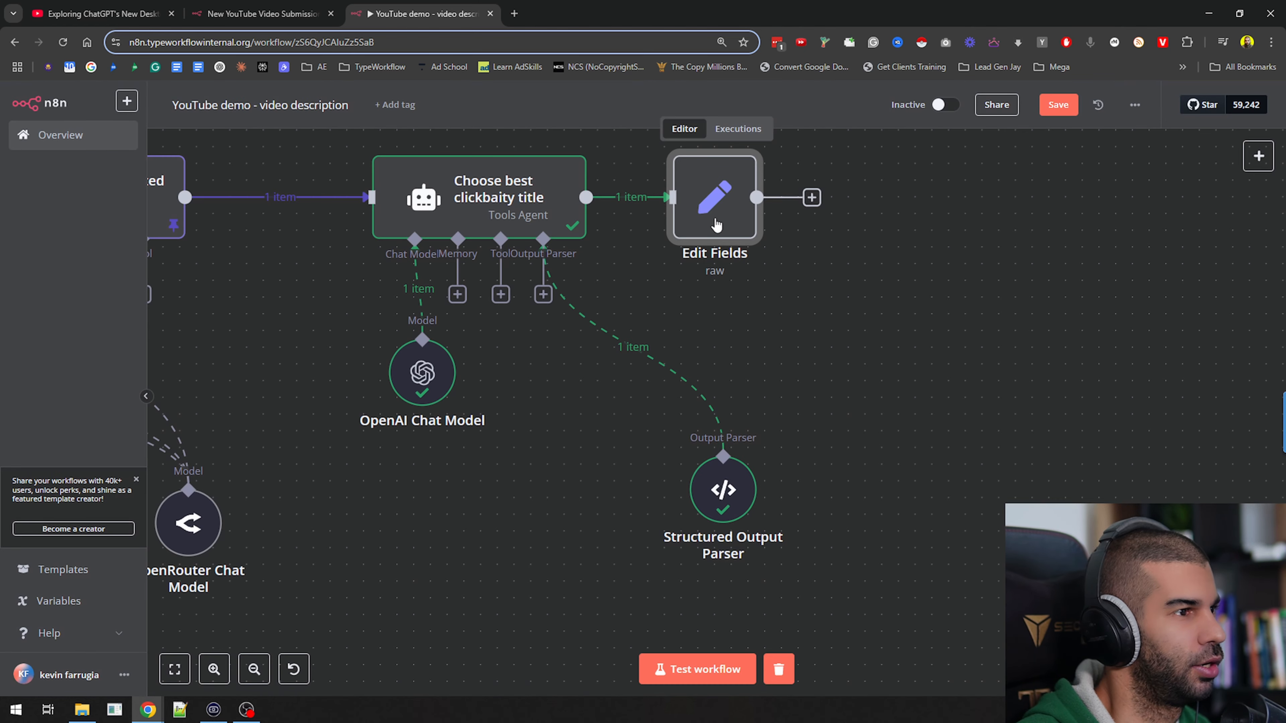
left_click_drag(936, 236, 950, 300)
left_click(738, 204)
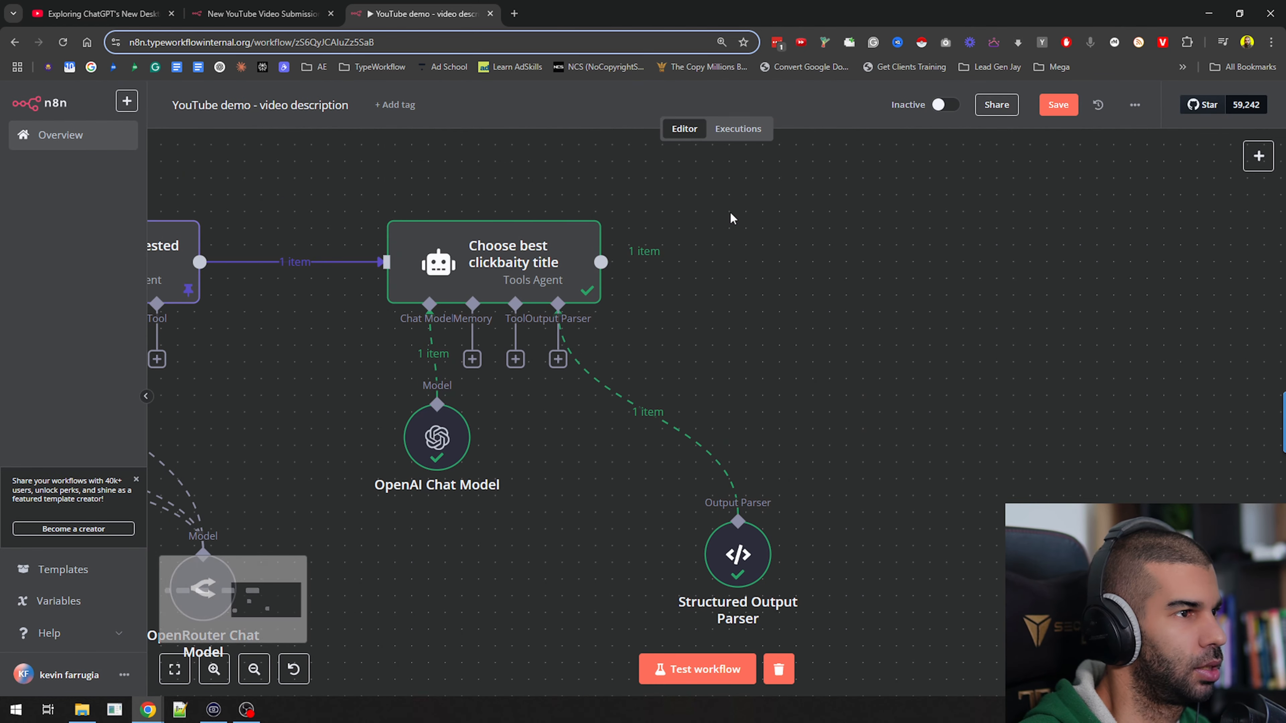
Pin the output data of the Choose best clickbaity title node
left_click(516, 258)
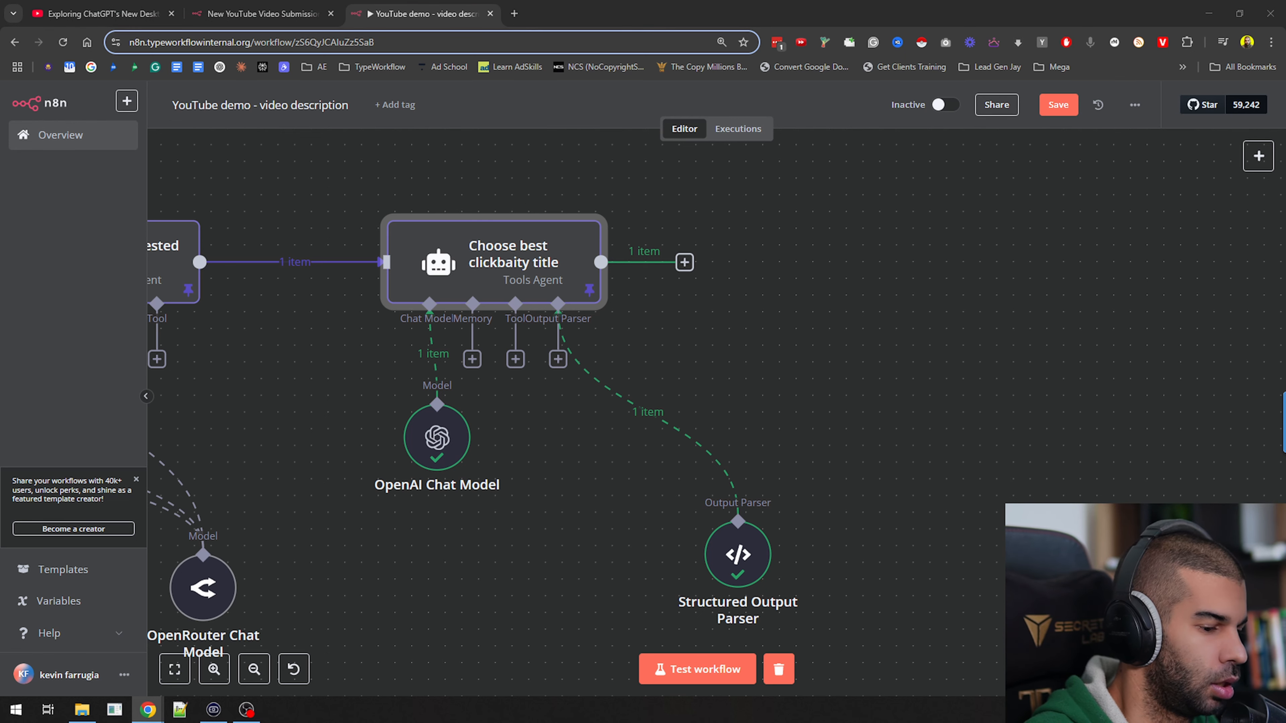
left_click(515, 249)
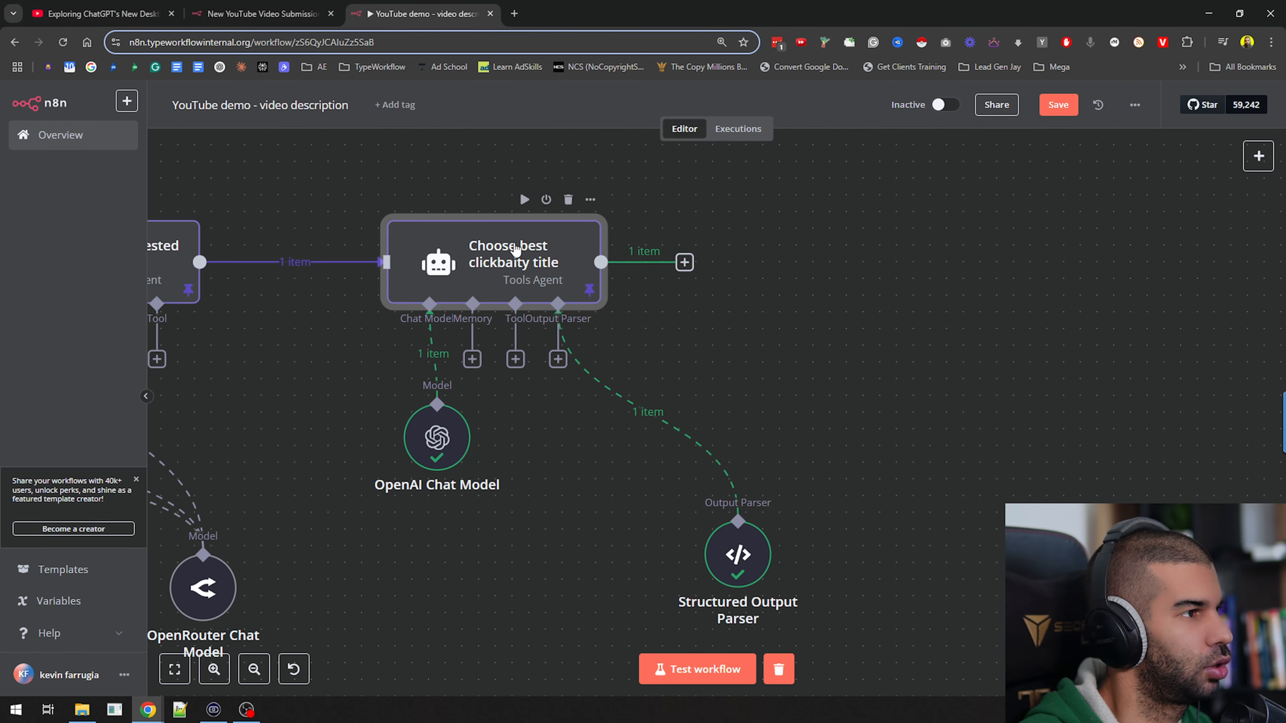
key("ctrl+c")
key("ctrl+v")
left_click_drag(935, 642, 884, 262)
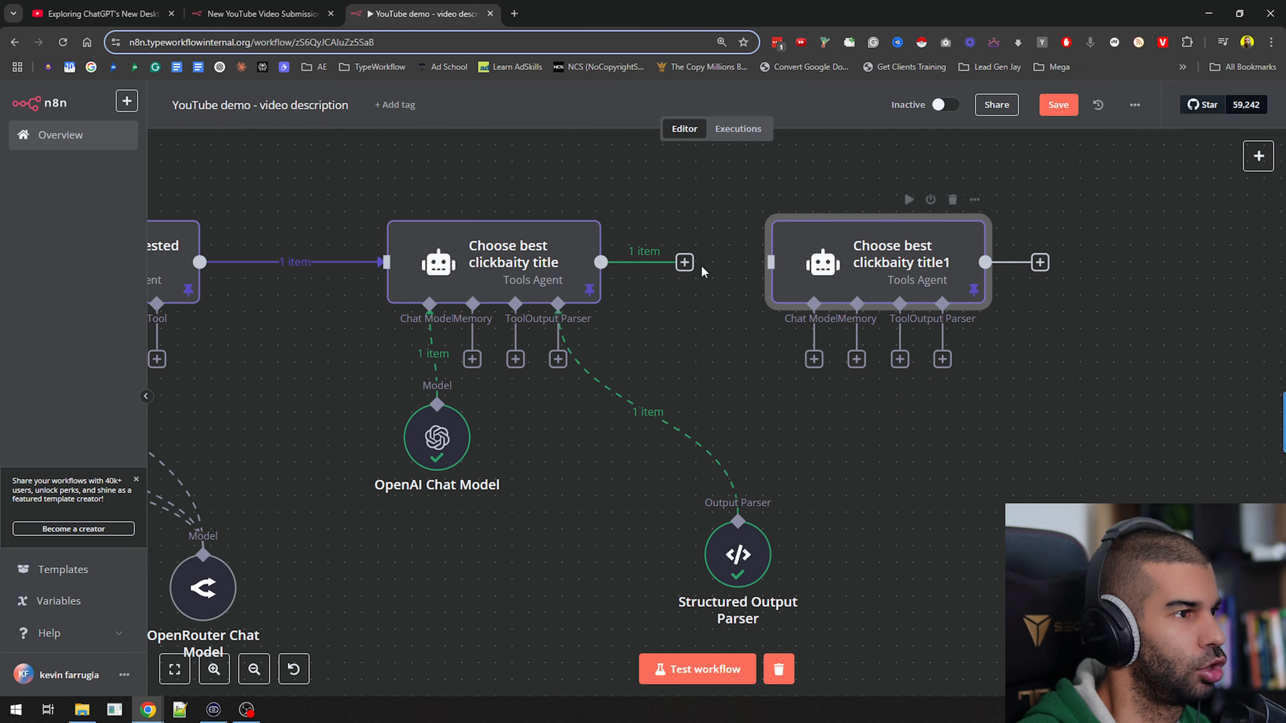
left_click_drag(684, 262, 771, 262)
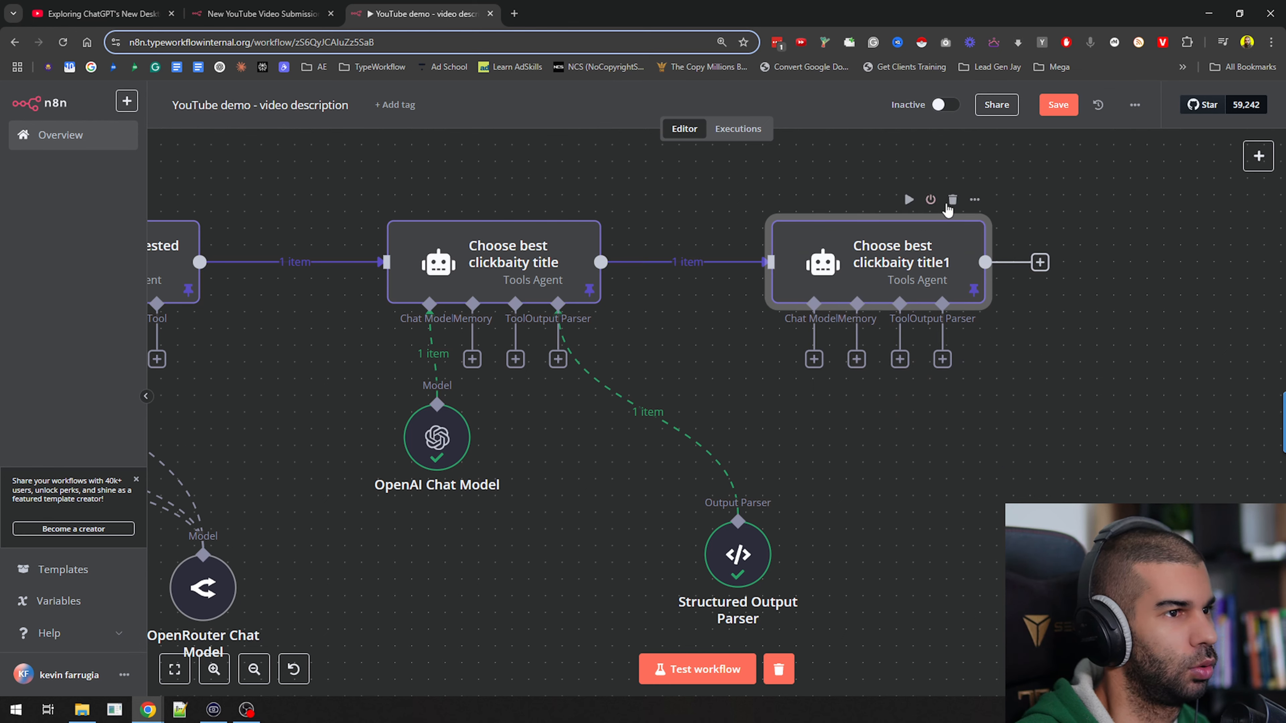
left_click(952, 199)
Place an unpinned copy of the Create suggested titles node after Choose best clickbaity title and connect it to that node's output
left_click(192, 302)
key("ctrl+c")
key("ctrl+v")
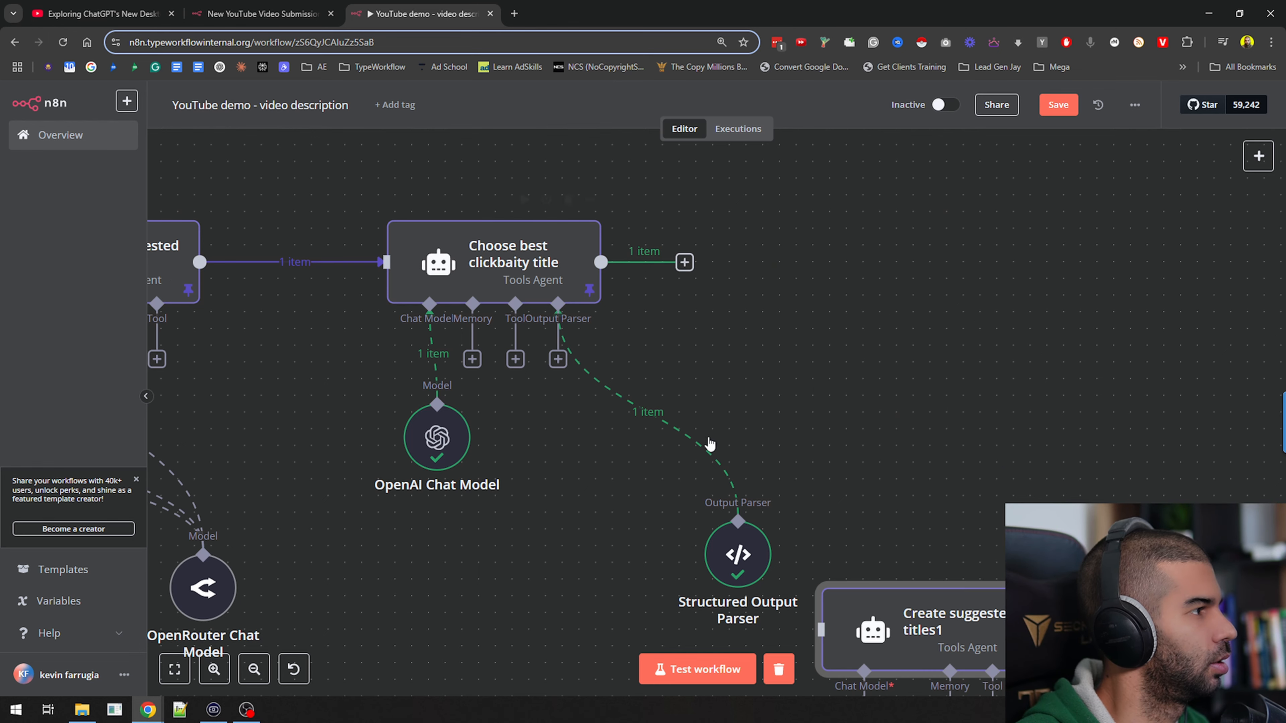
left_click_drag(985, 633, 904, 261)
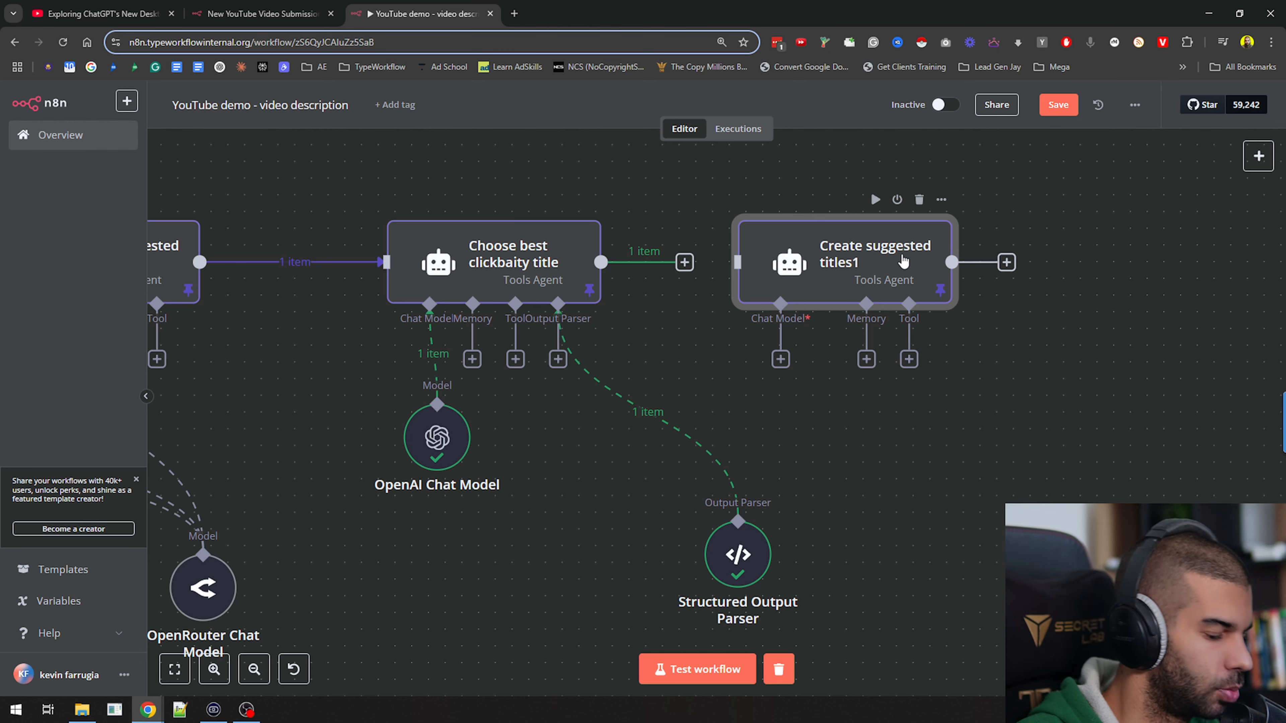
left_click_drag(684, 262, 790, 265)
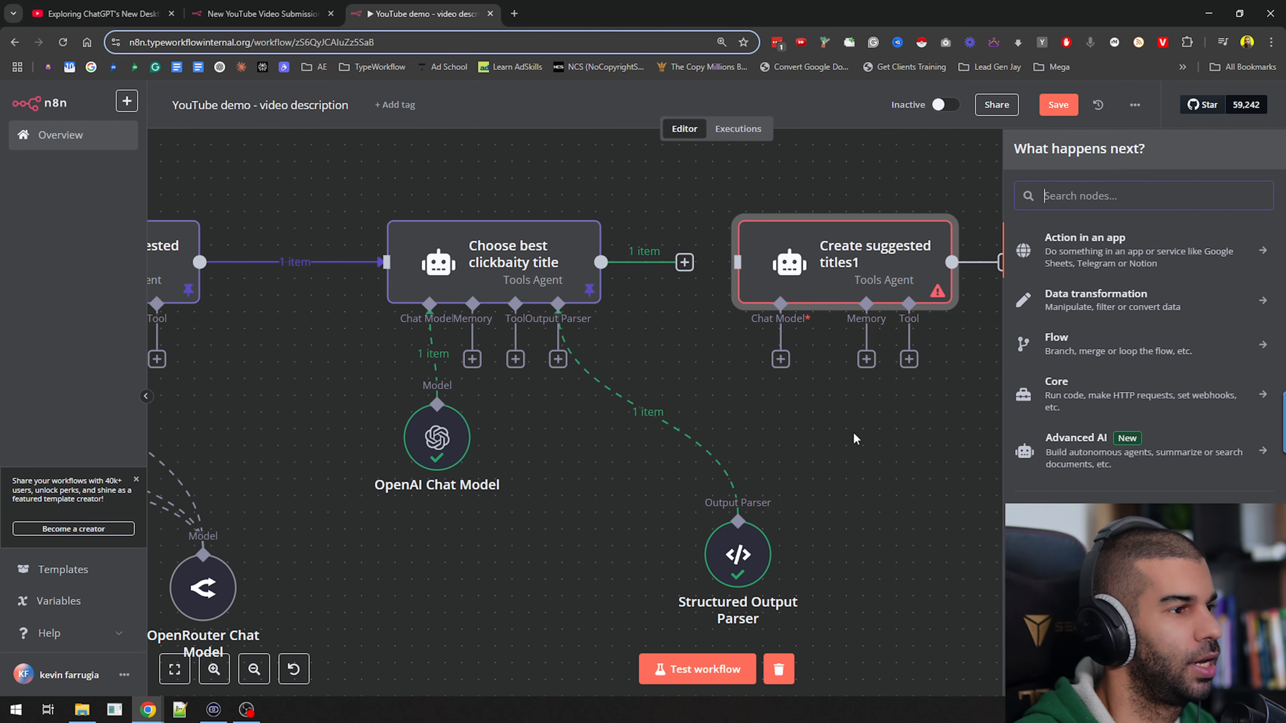
left_click_drag(685, 263, 739, 263)
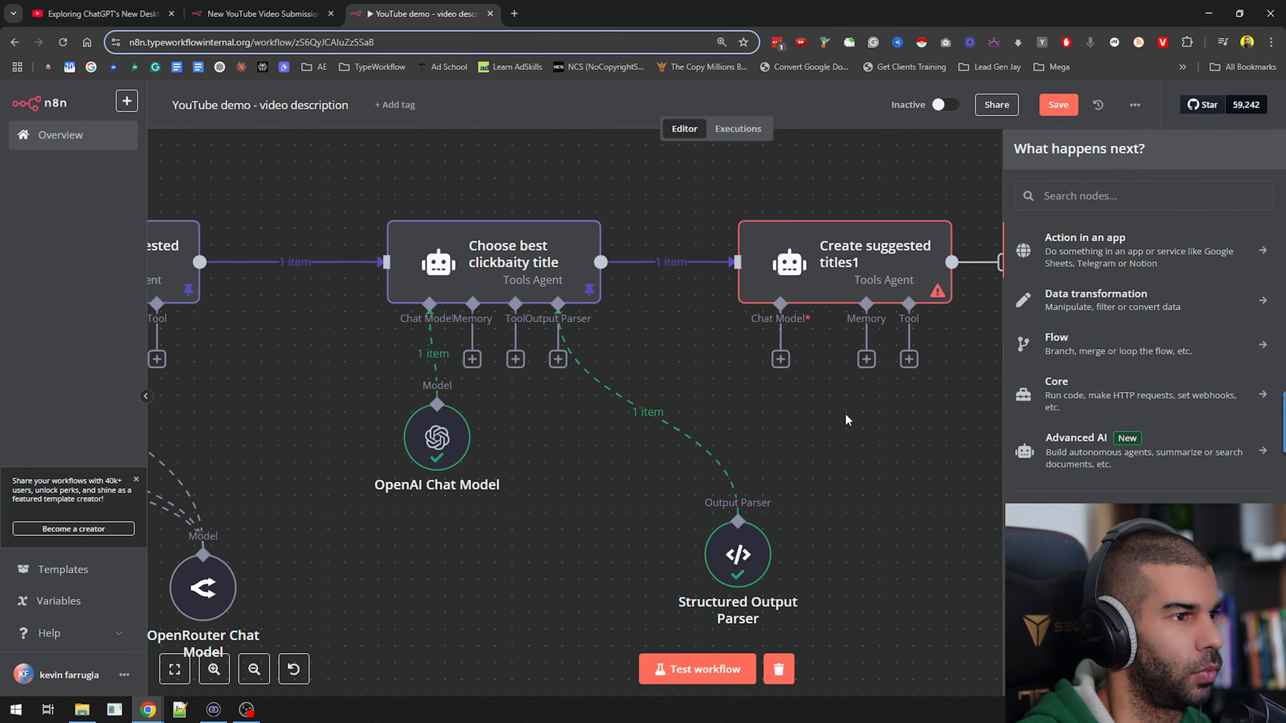
Connect the Chat Model input of the copied Create suggested titles node to the existing OpenRouter Chat Model
left_click_drag(843, 412, 975, 346)
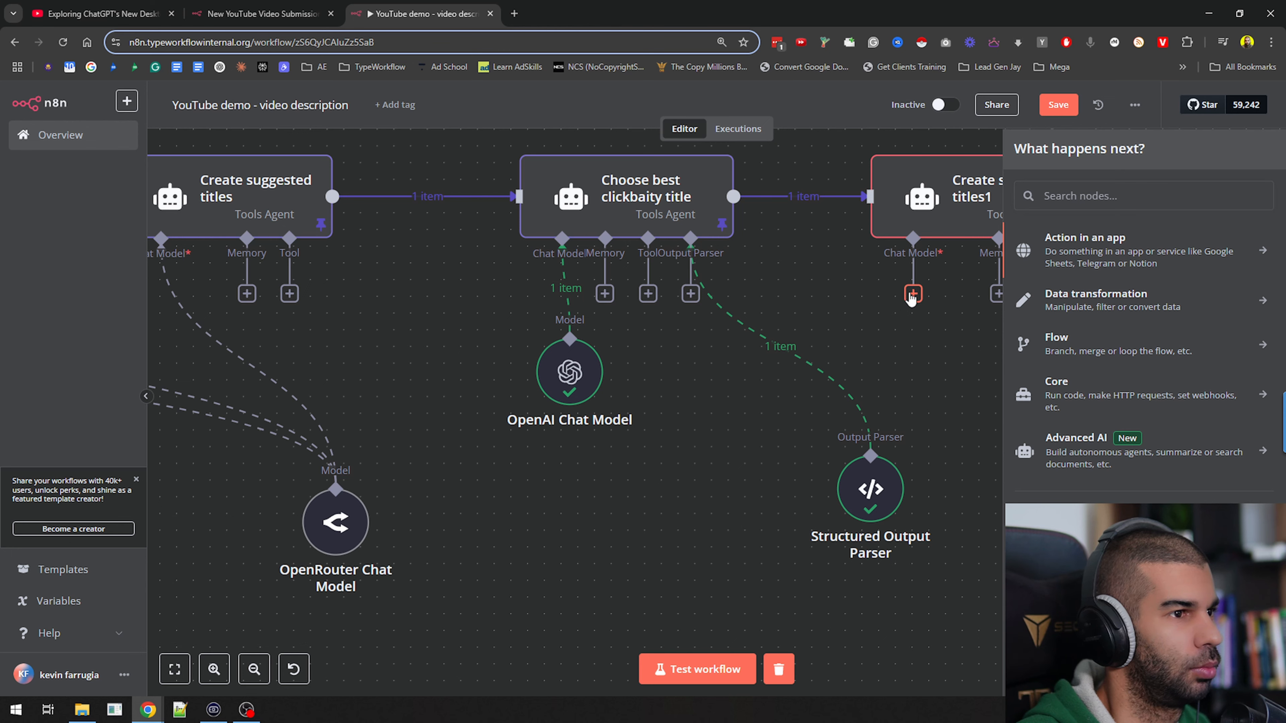
left_click_drag(909, 302, 324, 506)
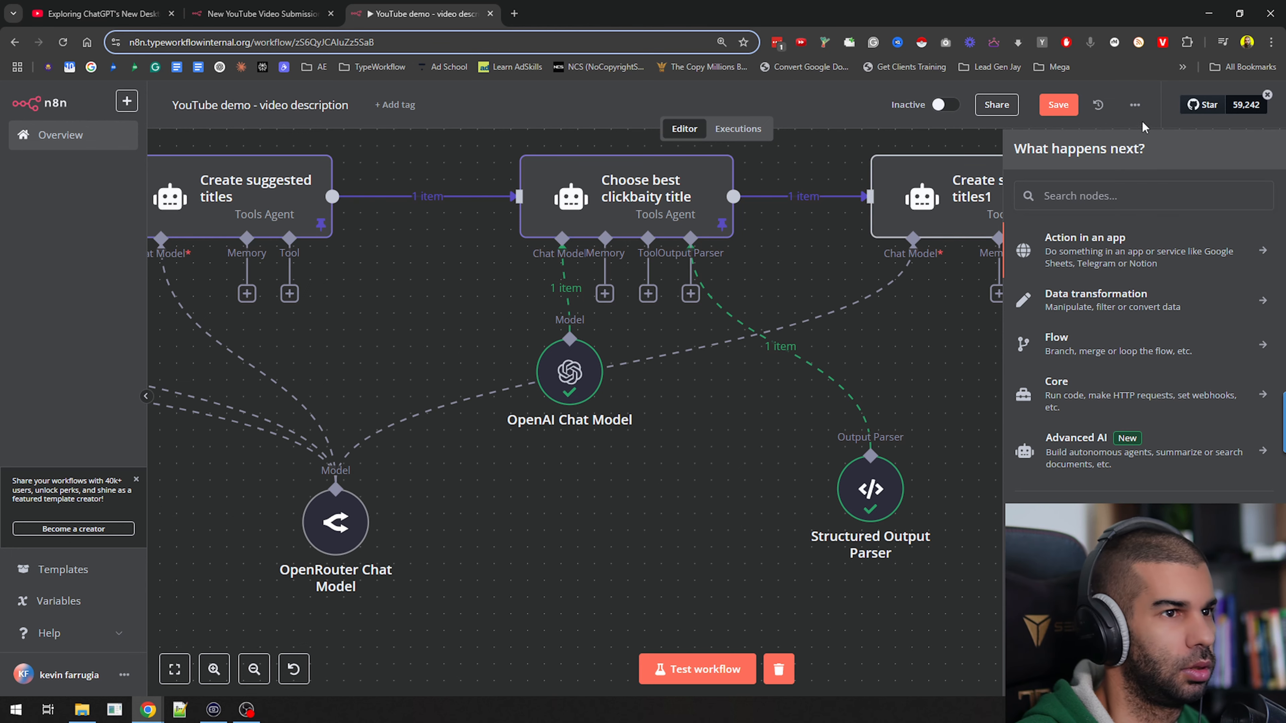
left_click(971, 259)
Rename the copied Create suggested titles node as "Create image prompt"
left_click_drag(1075, 416, 798, 459)
right_click(737, 242)
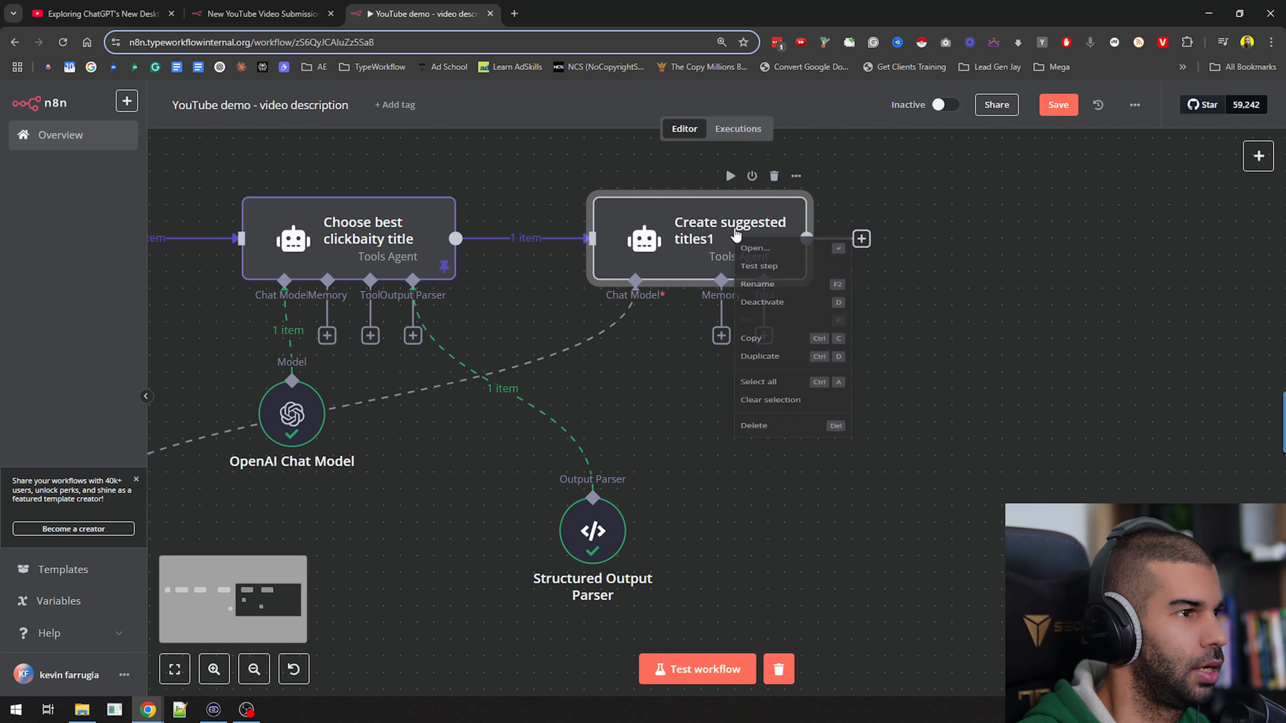
left_click(798, 293)
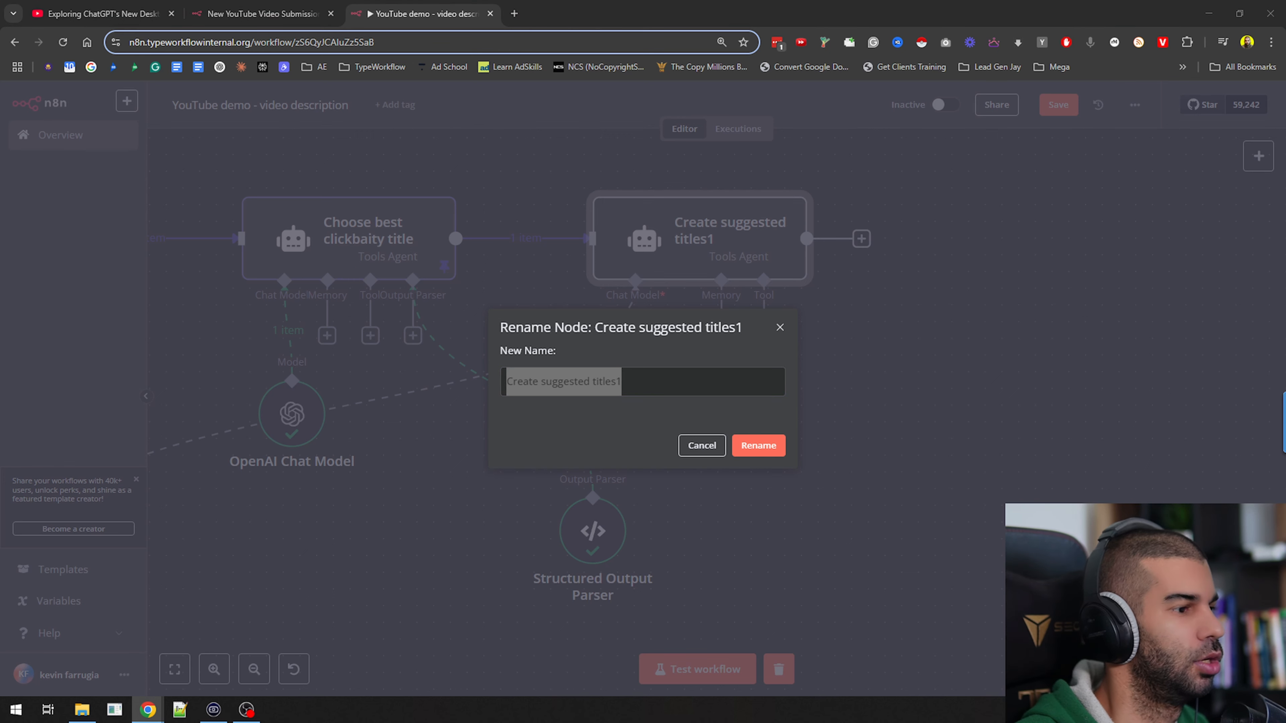
left_click(654, 383)
key("BackSpace")
key("BackSpace")
key("BackSpace")
key("BackSpace")
key("BackSpace")
key("BackSpace")
key("BackSpace")
key("BackSpace")
key("BackSpace")
key("BackSpace")
key("BackSpace")
key("BackSpace")
key("BackSpace")
key("BackSpace")
key("BackSpace")
key("BackSpace")
key("BackSpace")
type("image prompt")
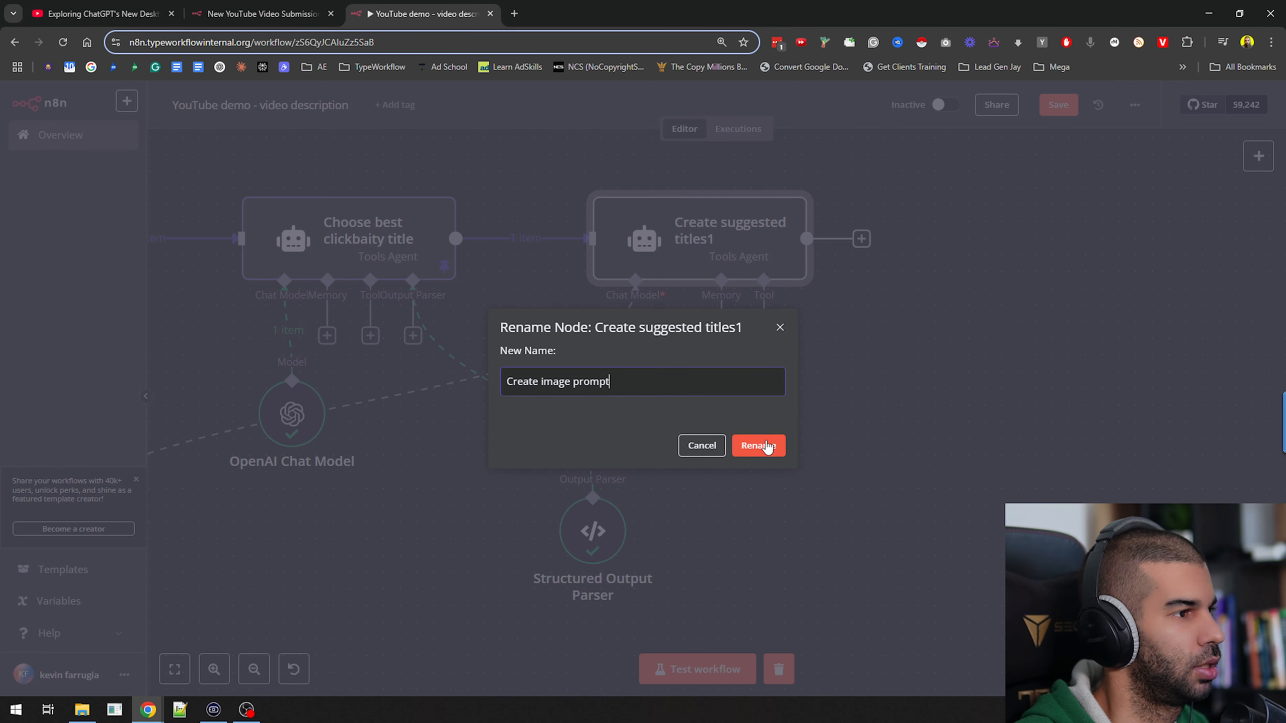
left_click(765, 443)
Replace the Create image prompt node's text with the pasted prompt "Create an image prompt for a large language model based on this youtube title:"
double_click(716, 245)
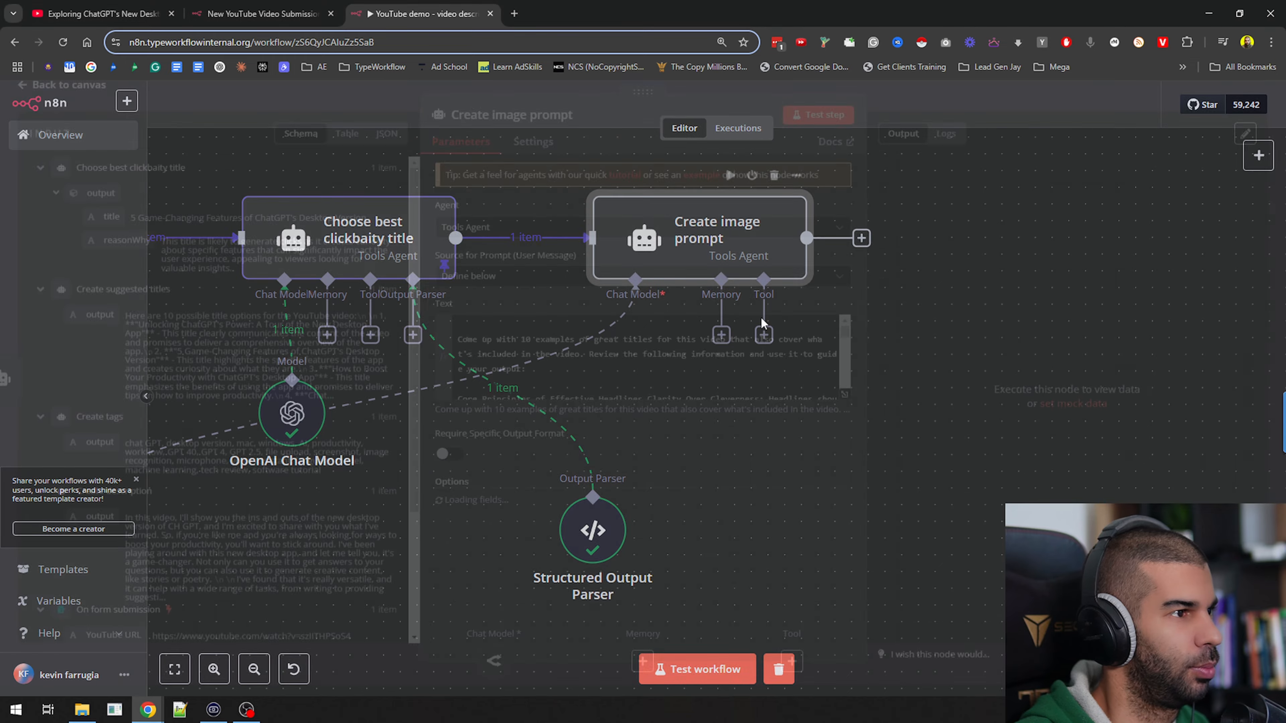
key("ctrl+a")
key("ctrl+v")
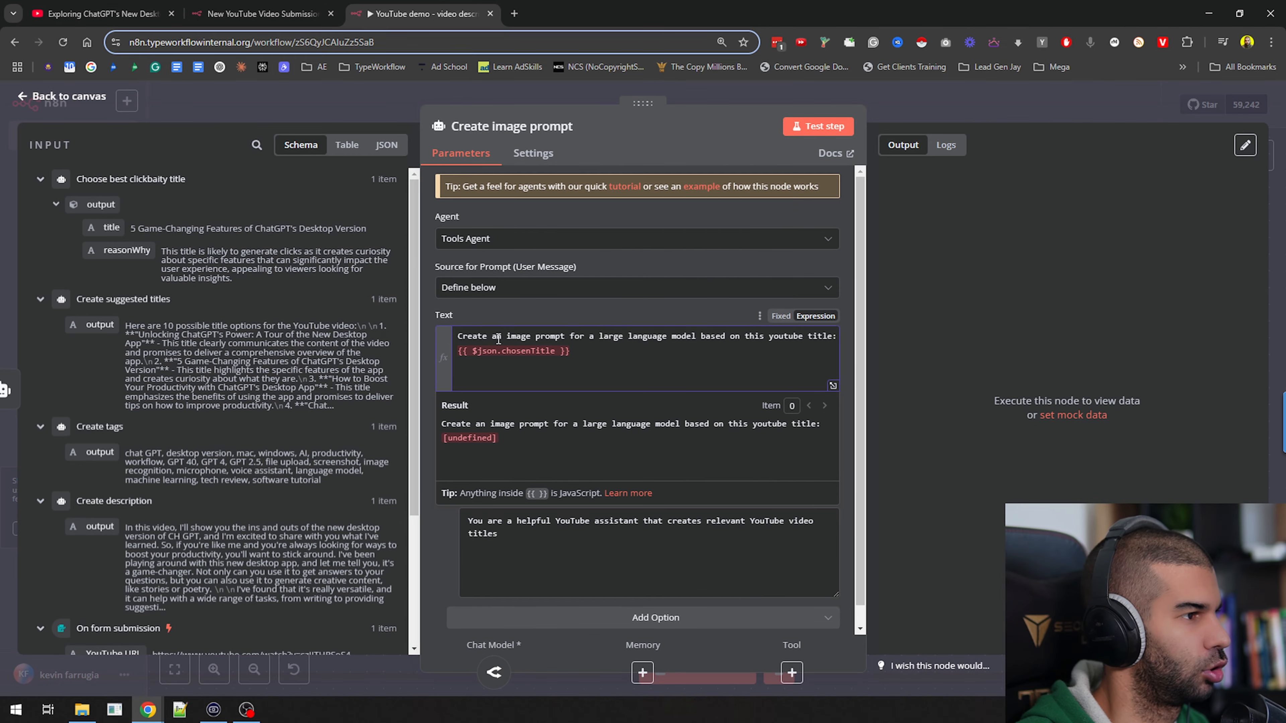
left_click_drag(498, 339, 736, 330)
Replace the chosenTitle reference with {{ $json.output.title }}, and rewrite the system message to create the best LLM image prompts based on a YOUTUBE title
left_click(747, 351)
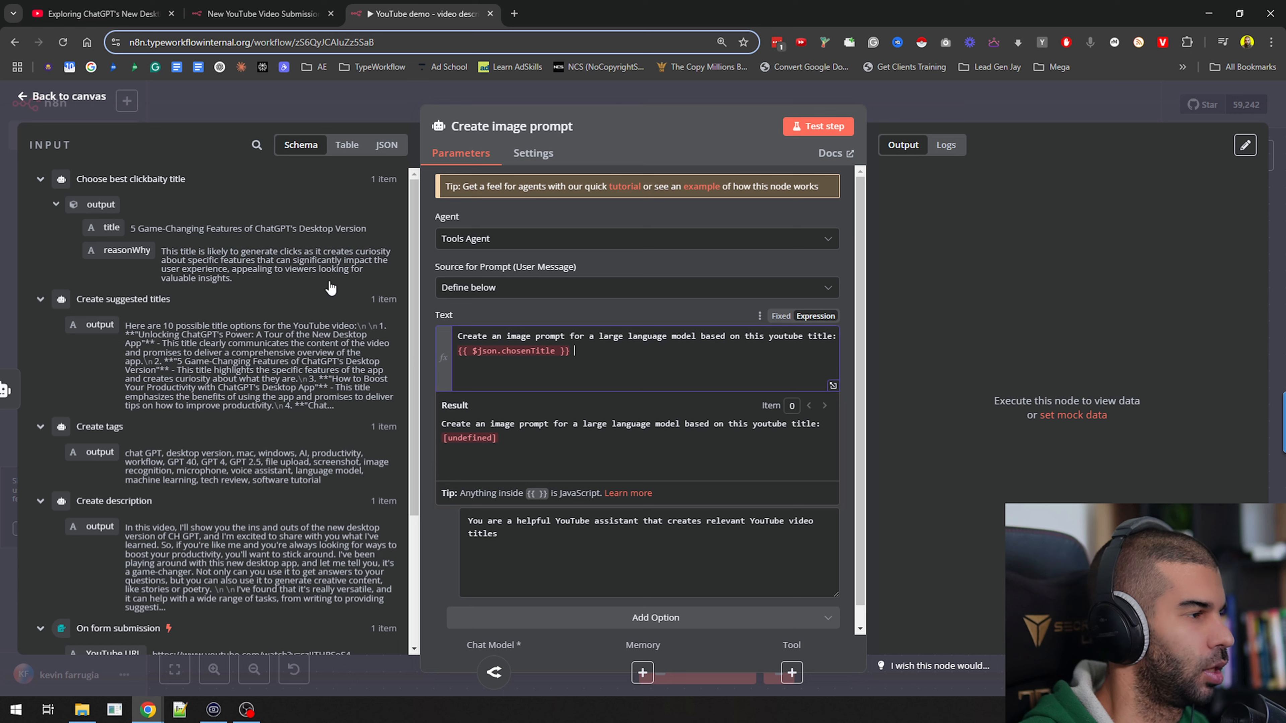
key("shift+Home")
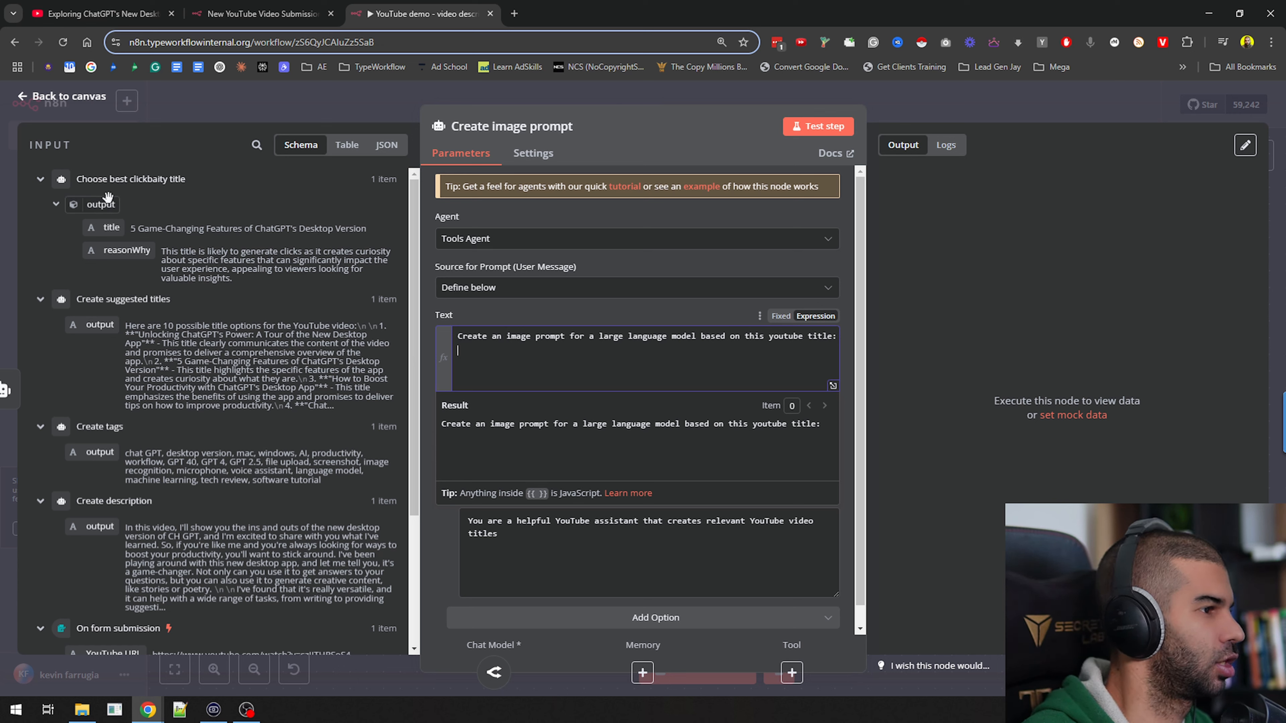
left_click_drag(112, 227, 532, 361)
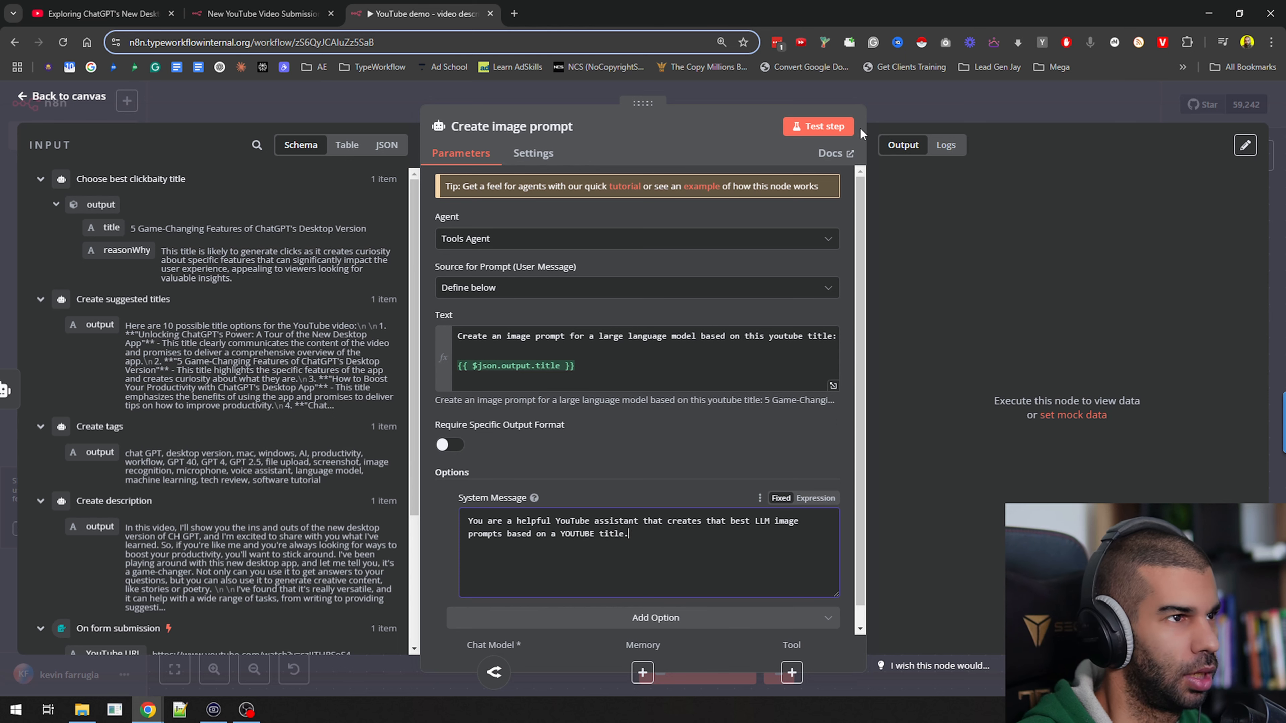
Test the Create image prompt node and review the generated image prompt in its output
left_click(819, 126)
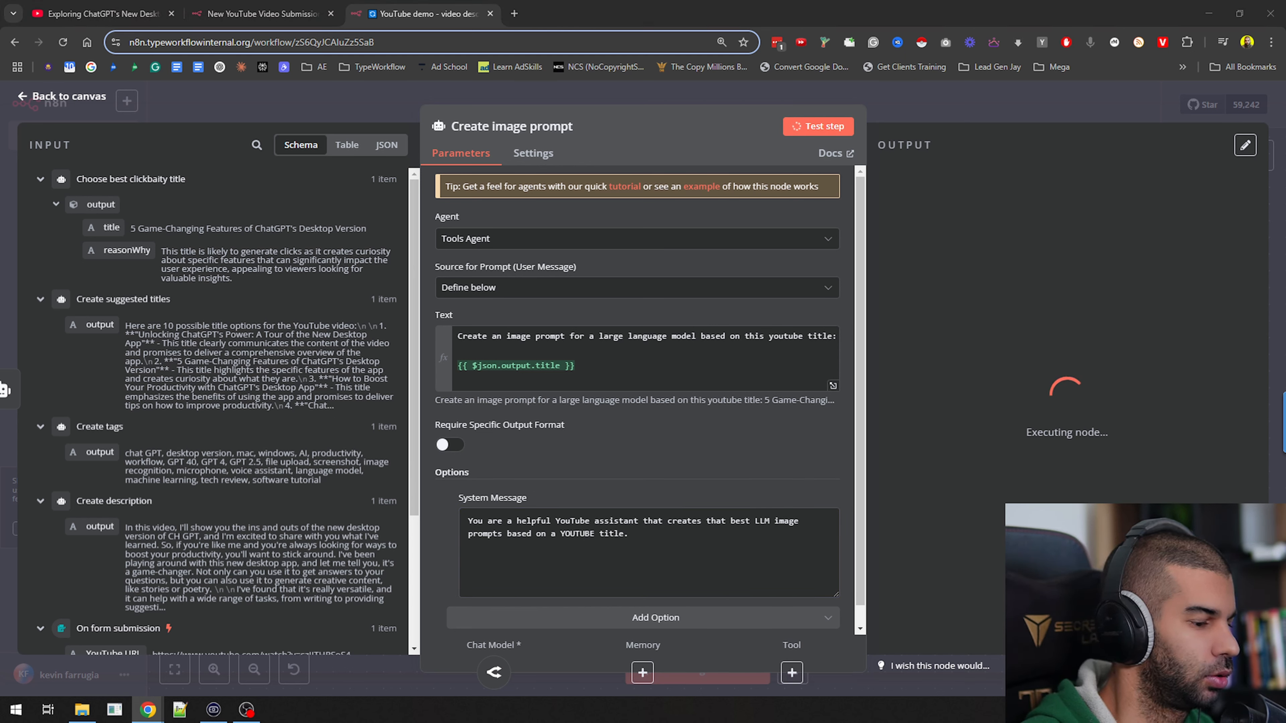
left_click_drag(1008, 231, 1088, 506)
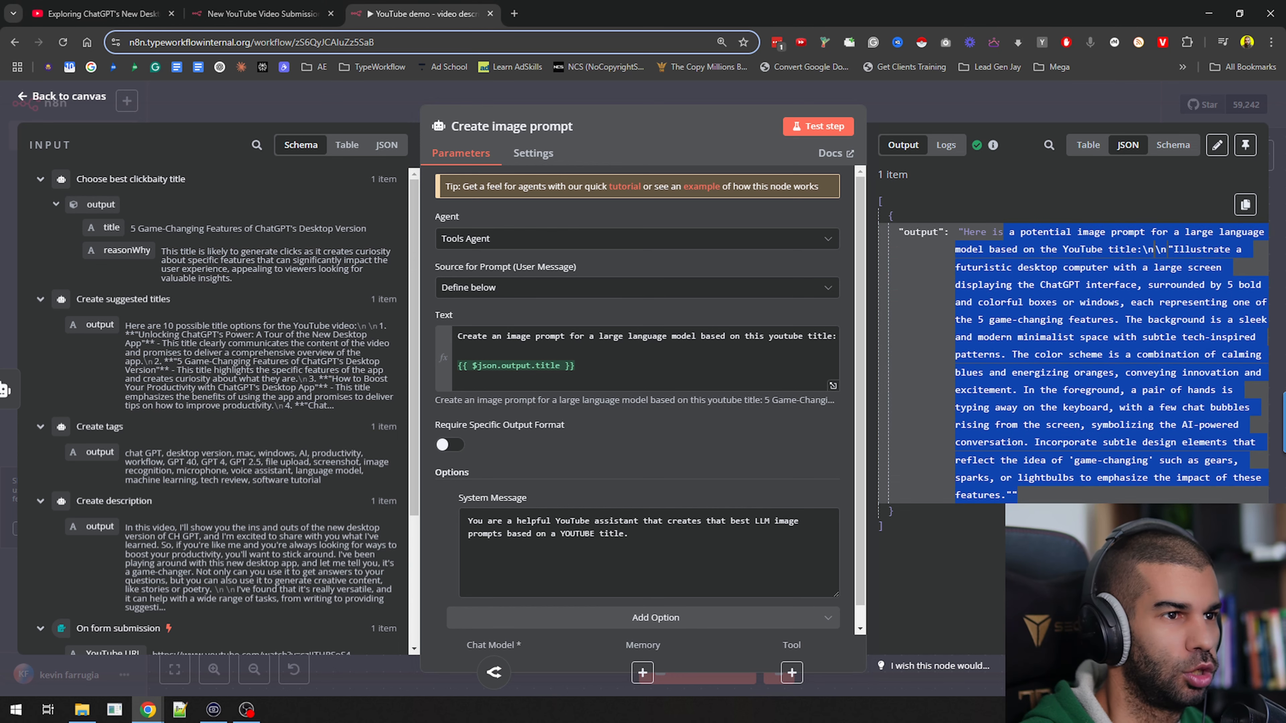
Highlight the image description part of the generated prompt, close the Create image prompt node and save the workflow
left_click(1128, 282)
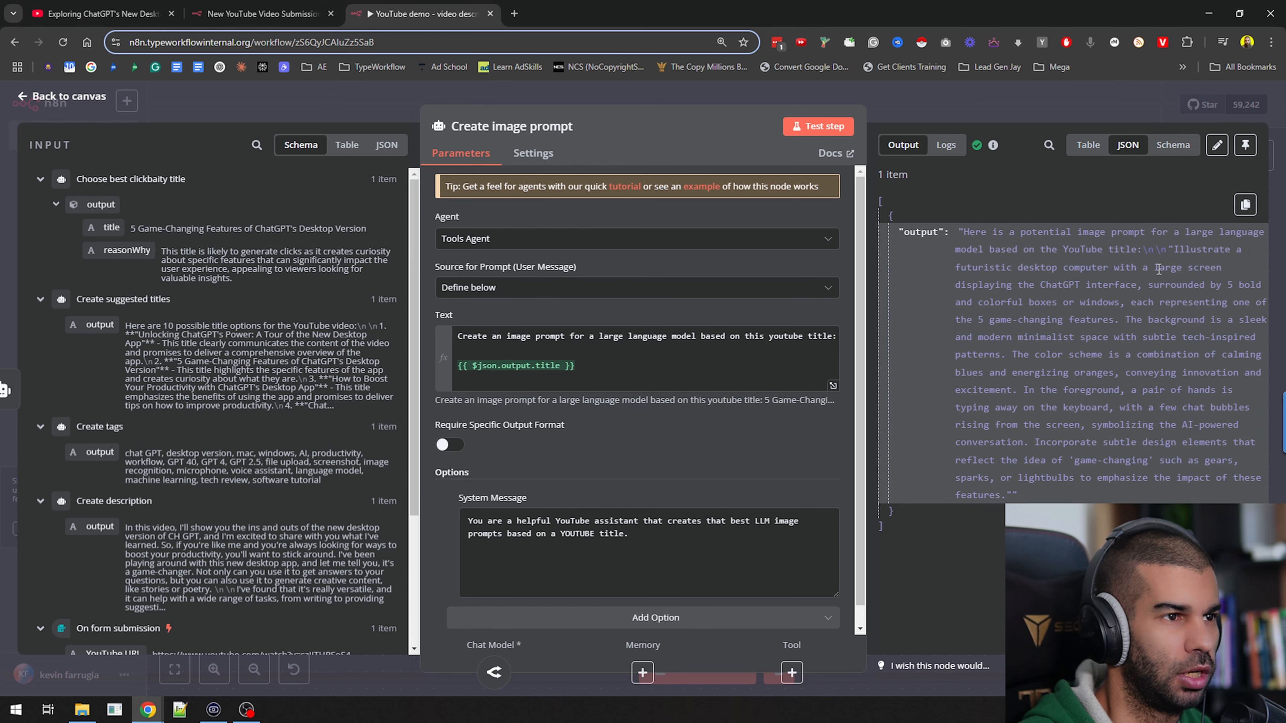
left_click_drag(1169, 249, 1033, 445)
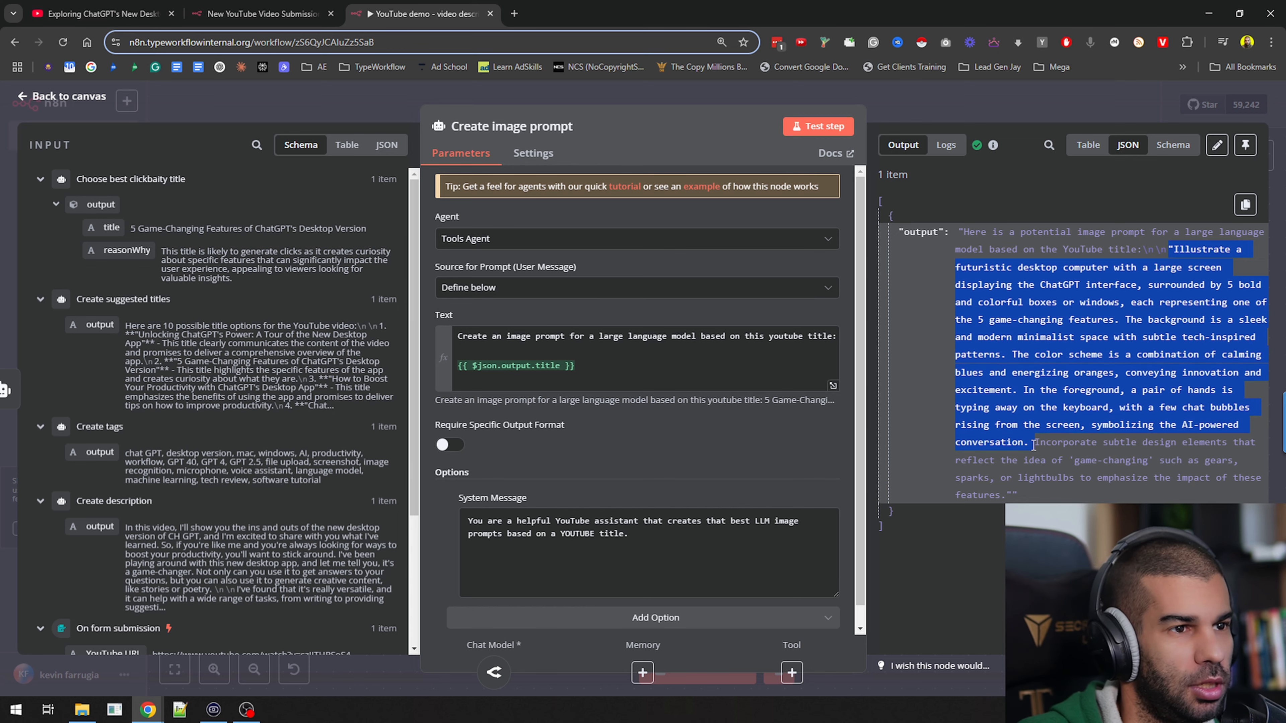
left_click(982, 114)
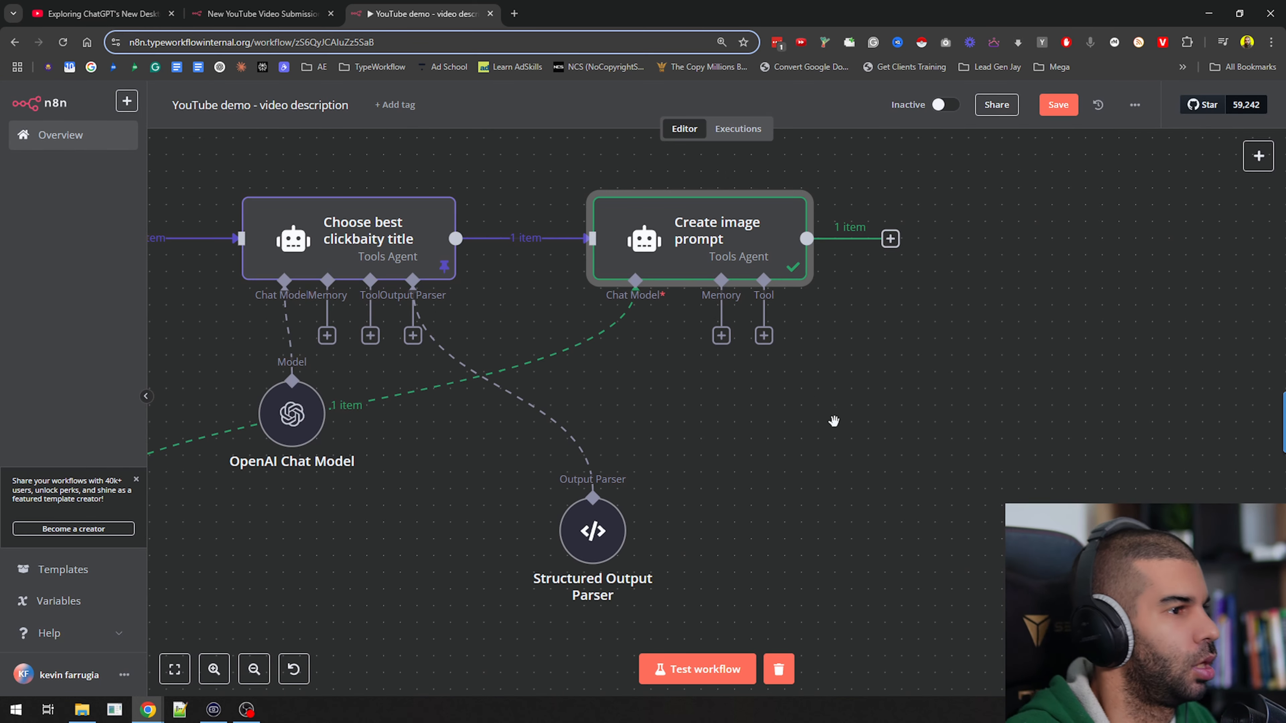
key("ctrl+s")
key("ctrl+minus")
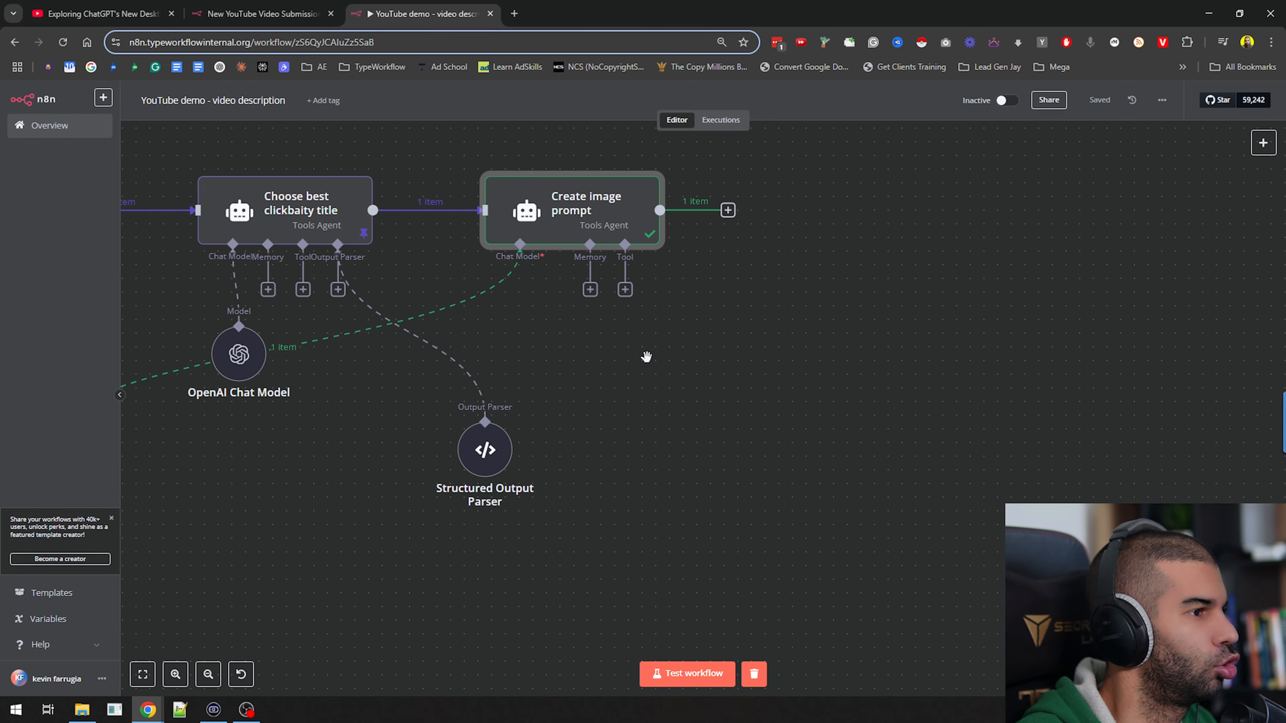
Stagger the agent nodes in a zigzag, with Create tags and Choose best clickbaity title lower, Create suggested titles and Create image prompt higher
scroll(646, 359, "down", 5)
left_click_drag(408, 418, 913, 474)
left_click_drag(433, 456, 1027, 533)
left_click_drag(1119, 257, 712, 244)
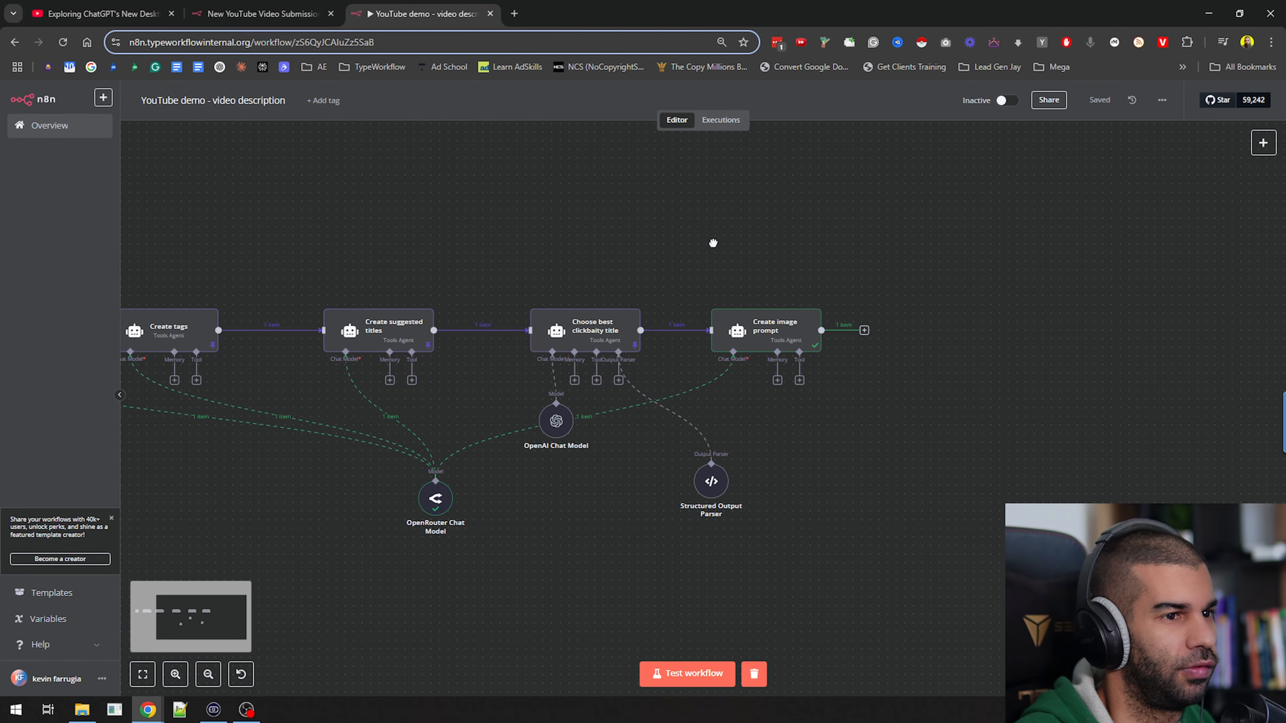
left_click_drag(480, 260, 772, 215)
left_click_drag(457, 306, 428, 403)
left_click_drag(656, 294, 597, 287)
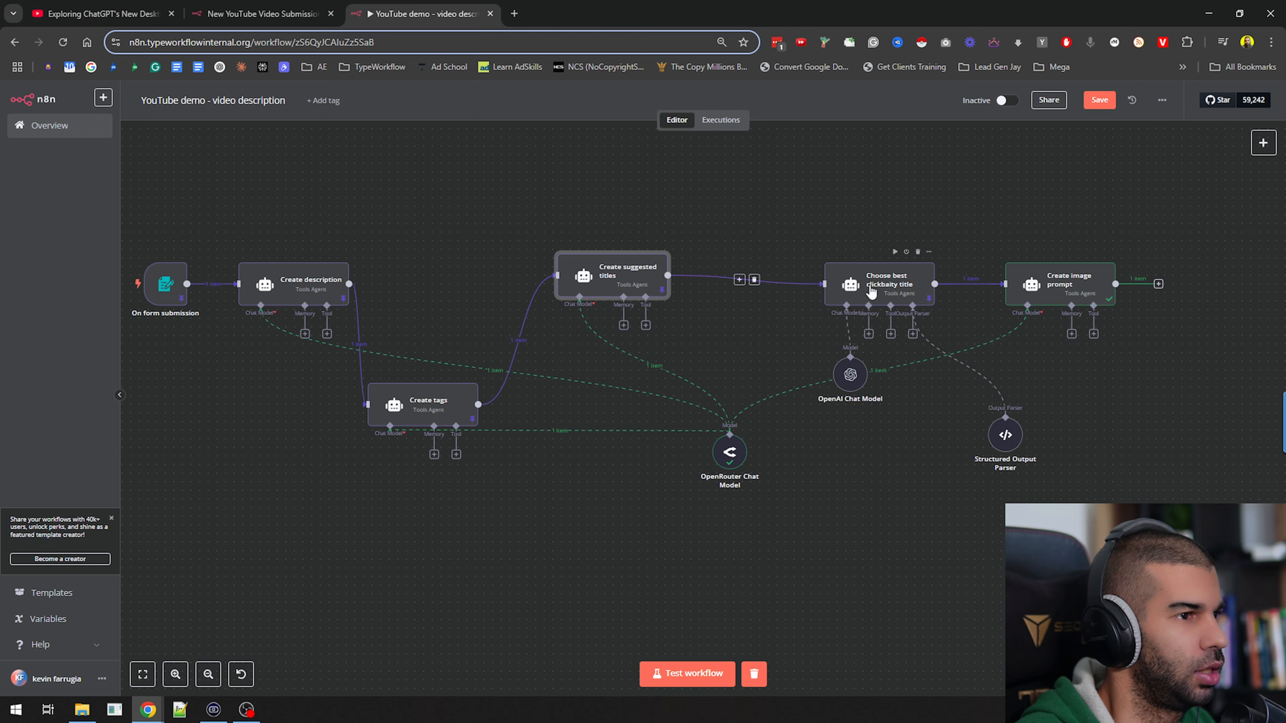
left_click_drag(870, 287, 664, 434)
left_click_drag(605, 284, 536, 250)
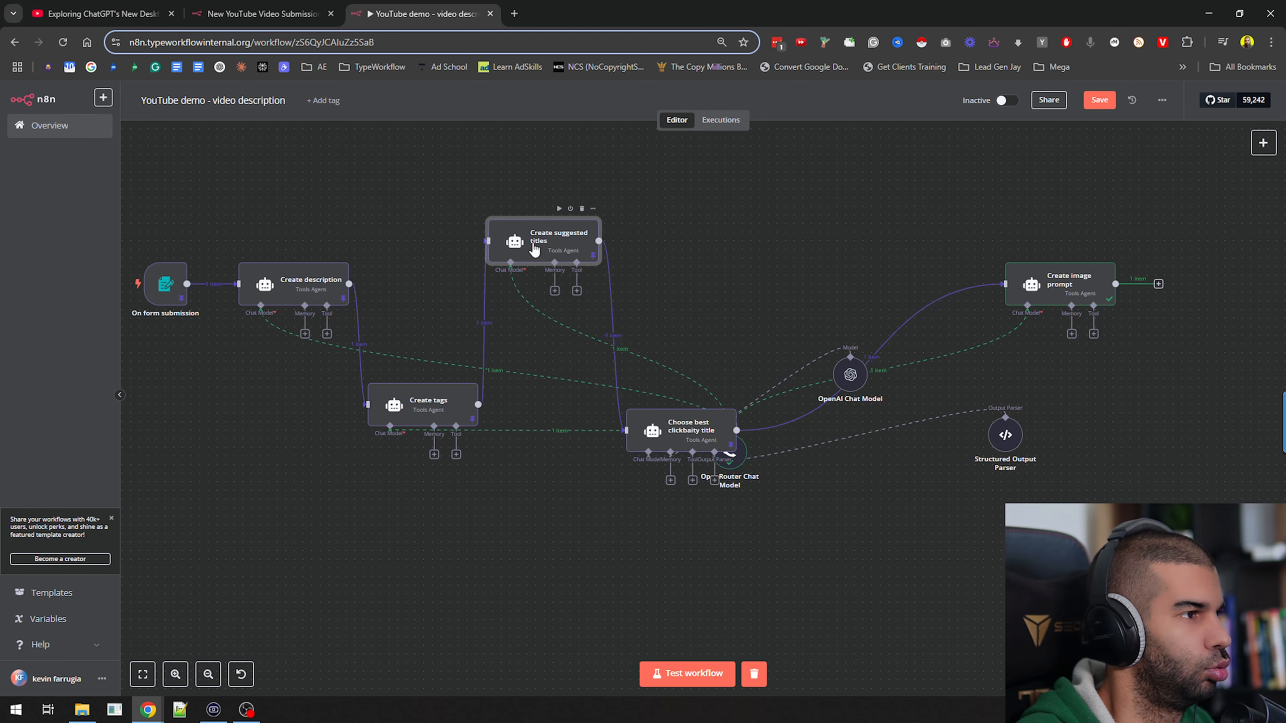
left_click_drag(658, 434, 641, 399)
left_click_drag(1061, 283, 750, 224)
Move OpenRouter Chat Model below the agents, place OpenAI Chat Model and Structured Output Parser under Choose best clickbaity title, and save the workflow
left_click_drag(730, 453, 516, 603)
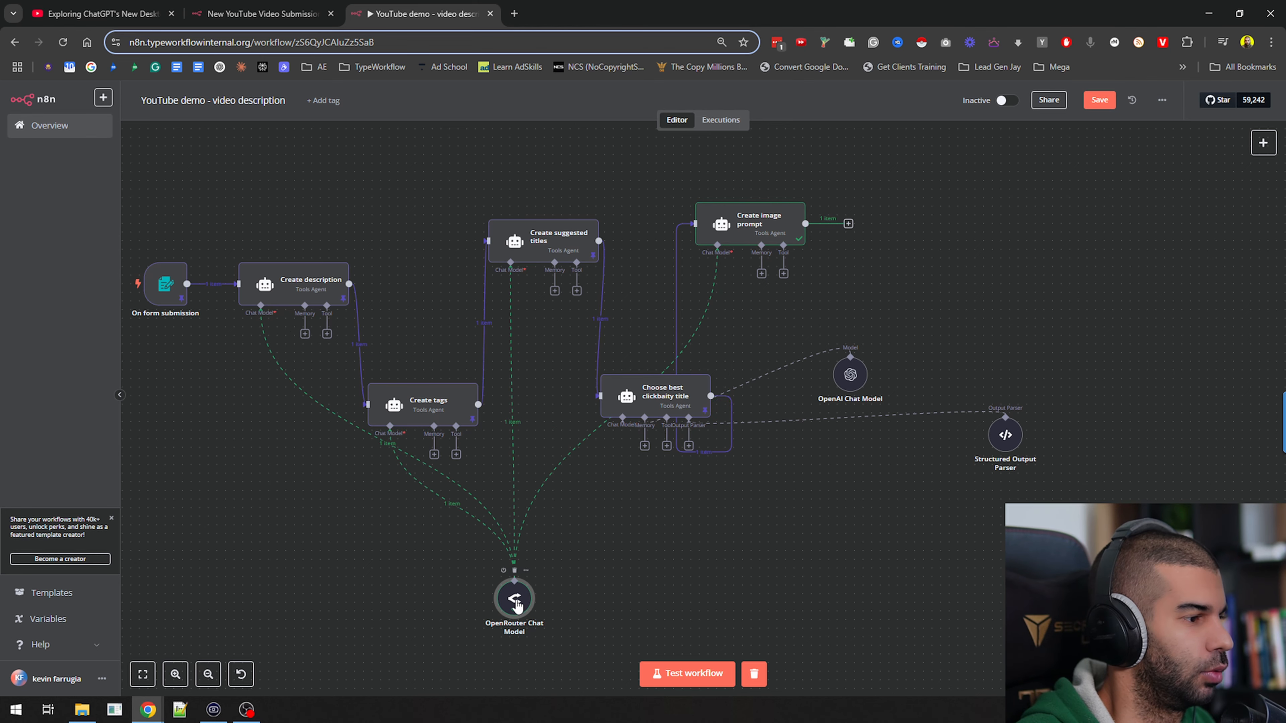
double_click(515, 599)
key("Escape")
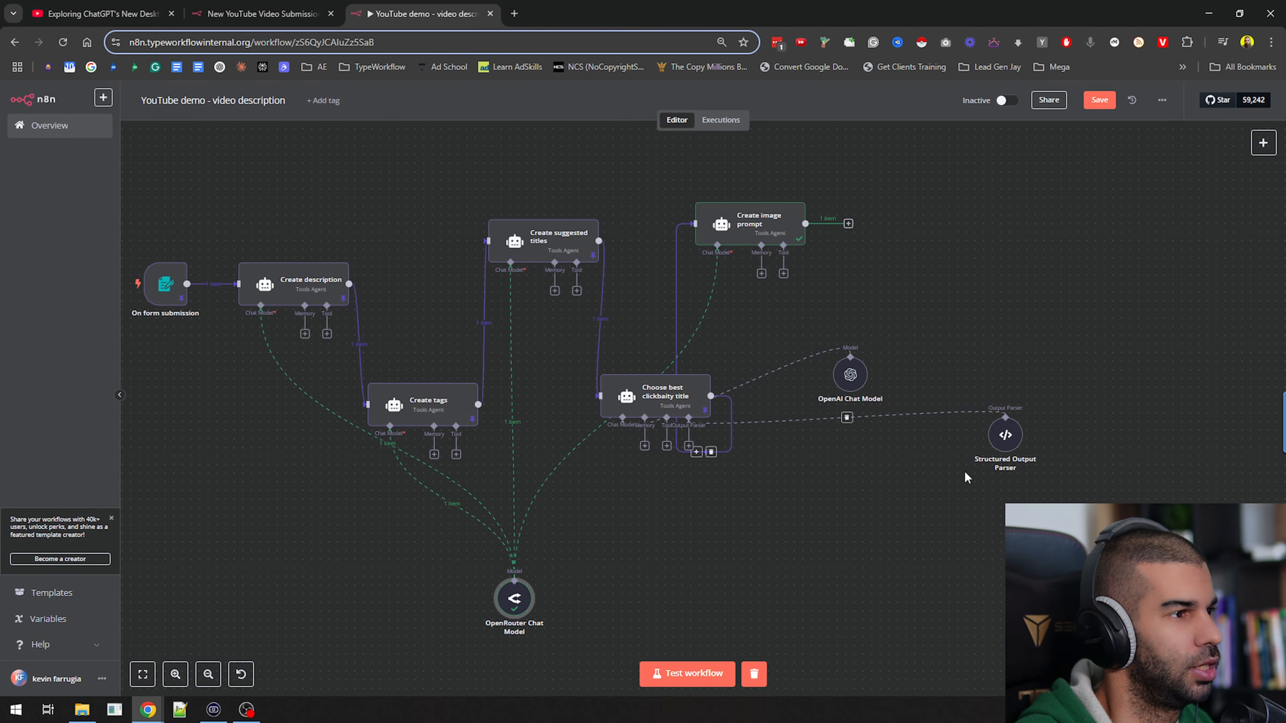
left_click_drag(866, 378, 667, 515)
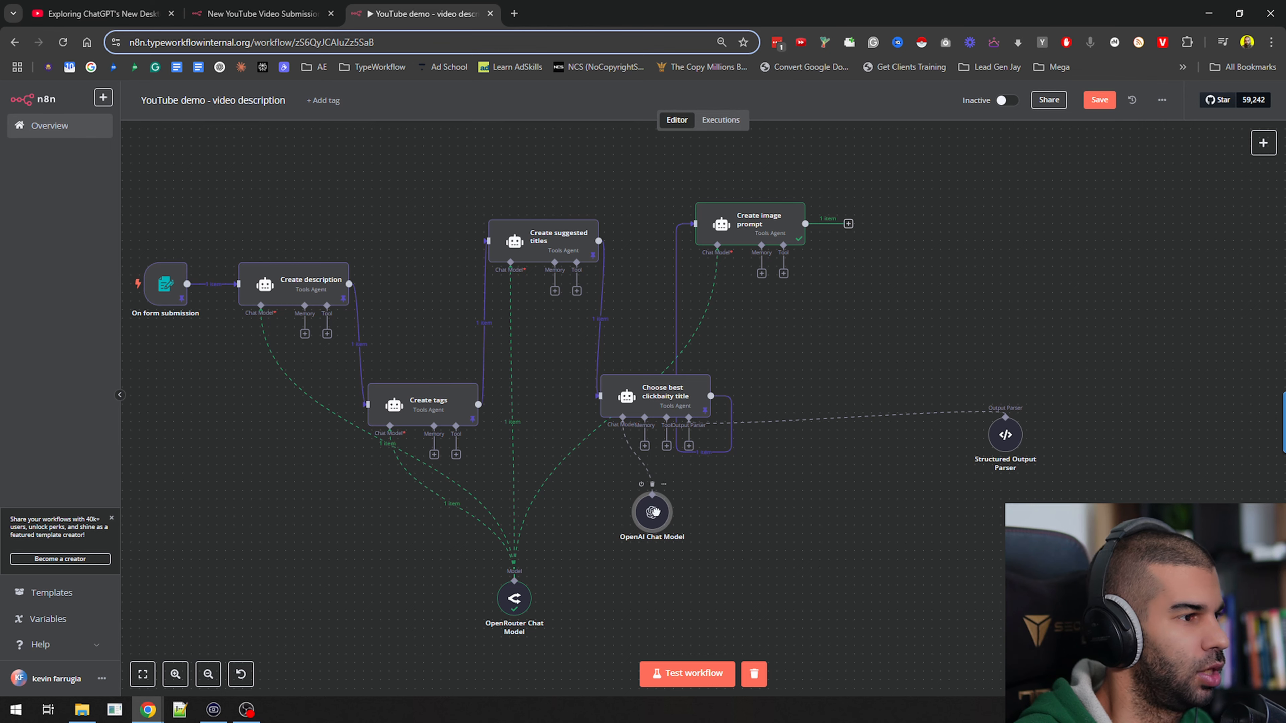
left_click_drag(1008, 445, 689, 532)
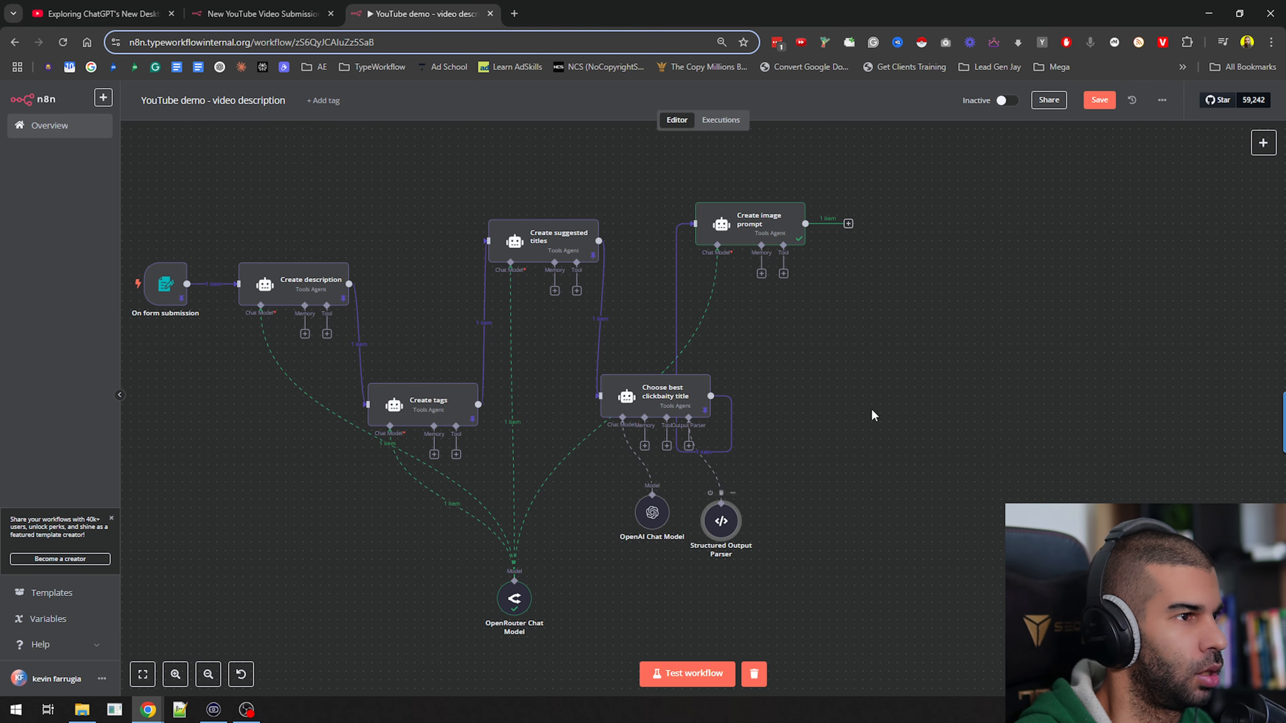
left_click_drag(866, 408, 911, 348)
key("ctrl+s")
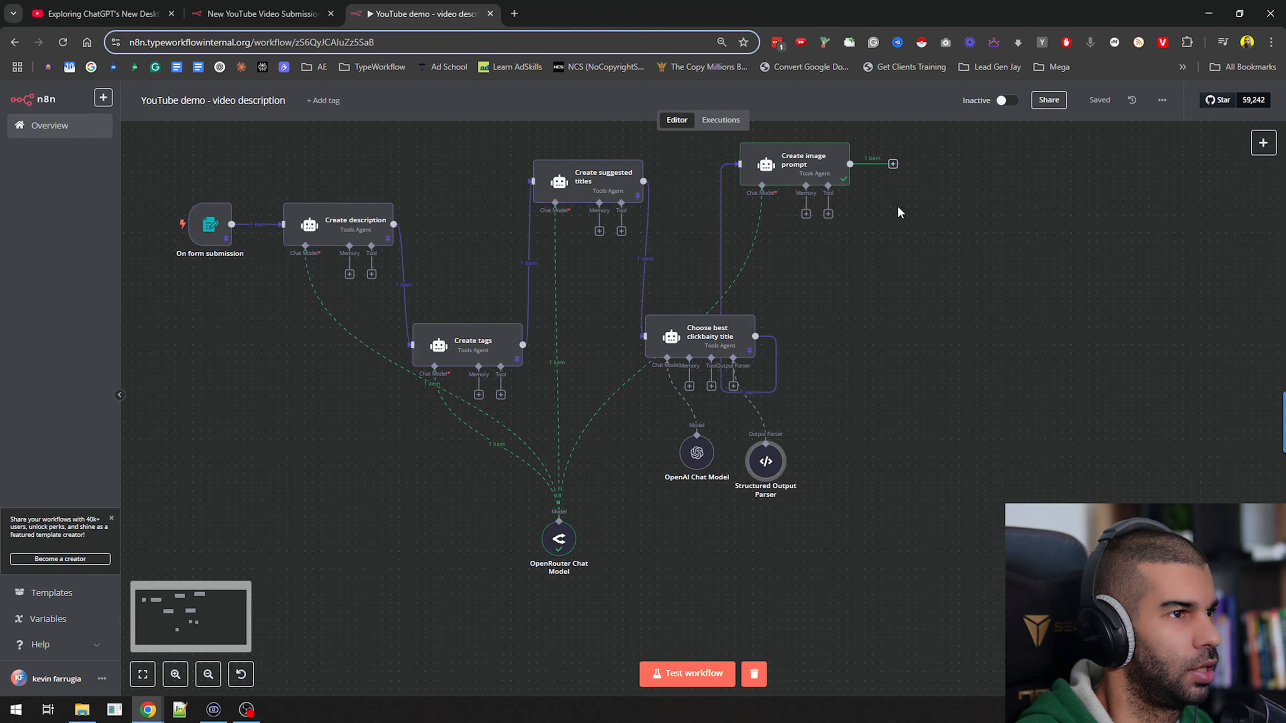
Launch the Airtable desktop app and bring its window onto the main screen
key("alt+Tab")
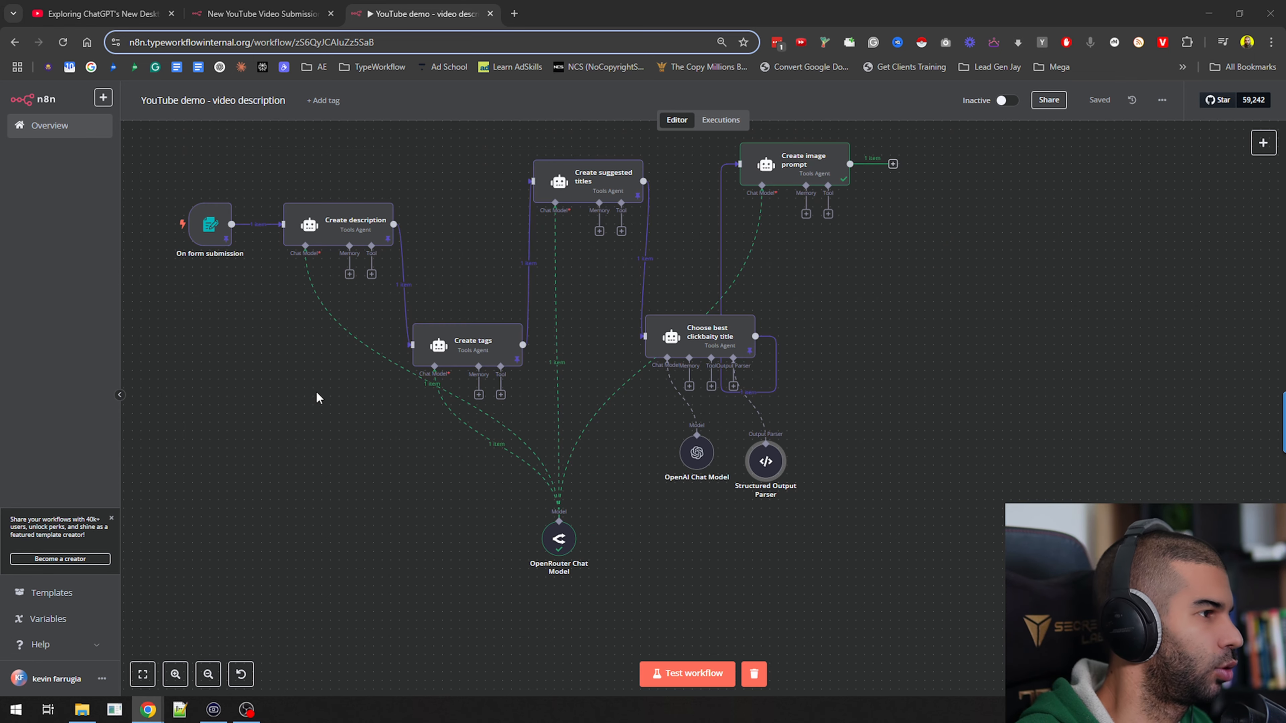
key("super")
type("airtable")
key("Return")
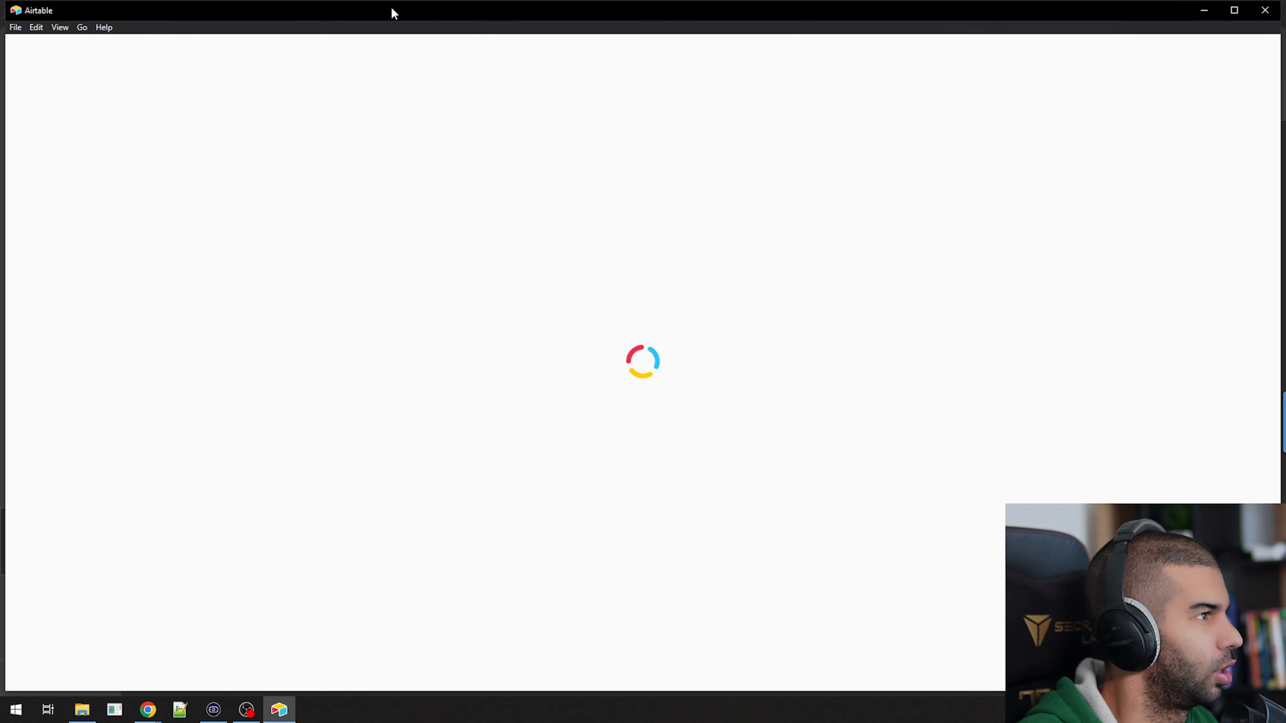
left_click_drag(391, 13, 1, 13)
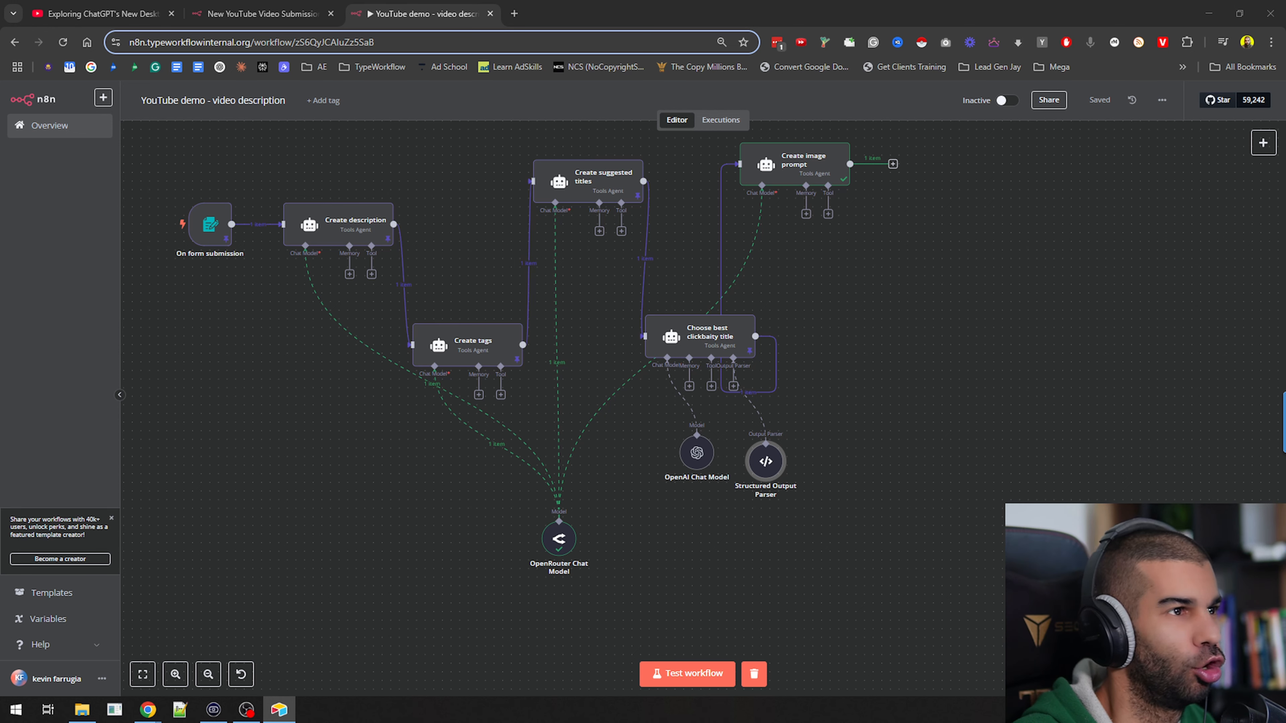
left_click_drag(416, 722, 416, 1)
Clear the This video's description, Video Title and Tags fields of the "test youtube" record
left_click(526, 469)
key("ctrl+a")
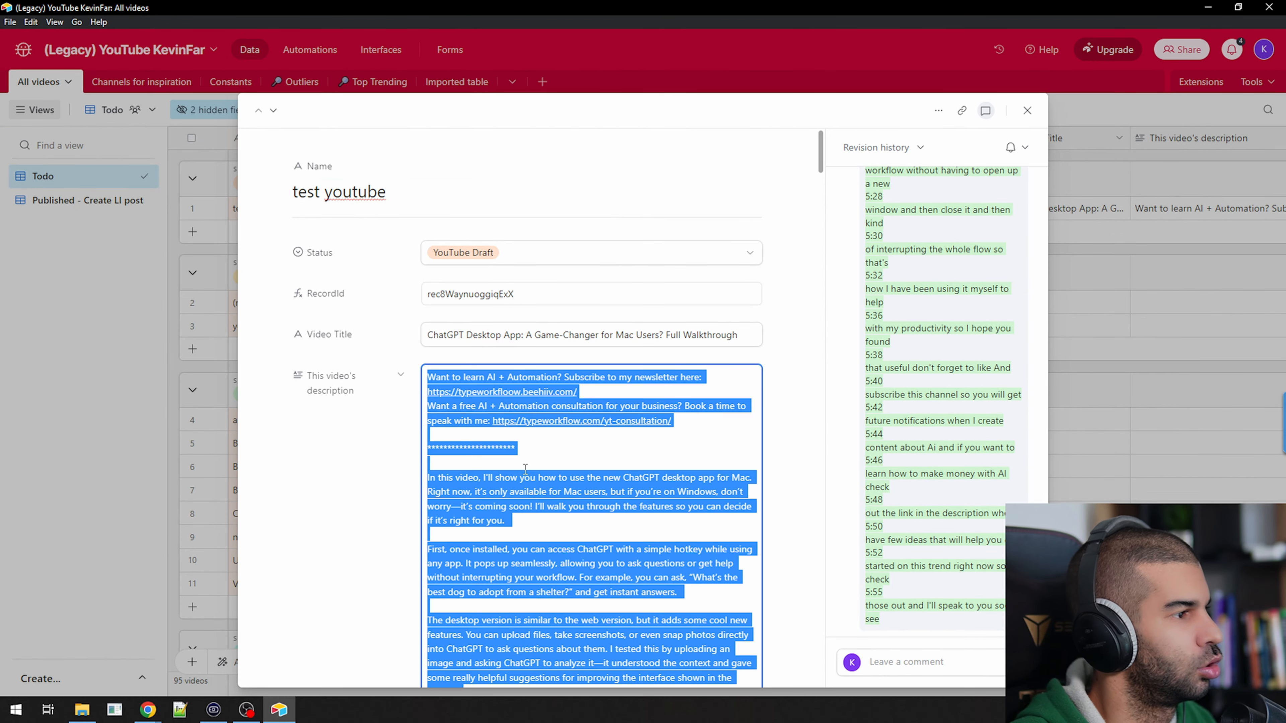
key("Delete")
double_click(451, 334)
key("ctrl+a")
key("Delete")
left_click(500, 487)
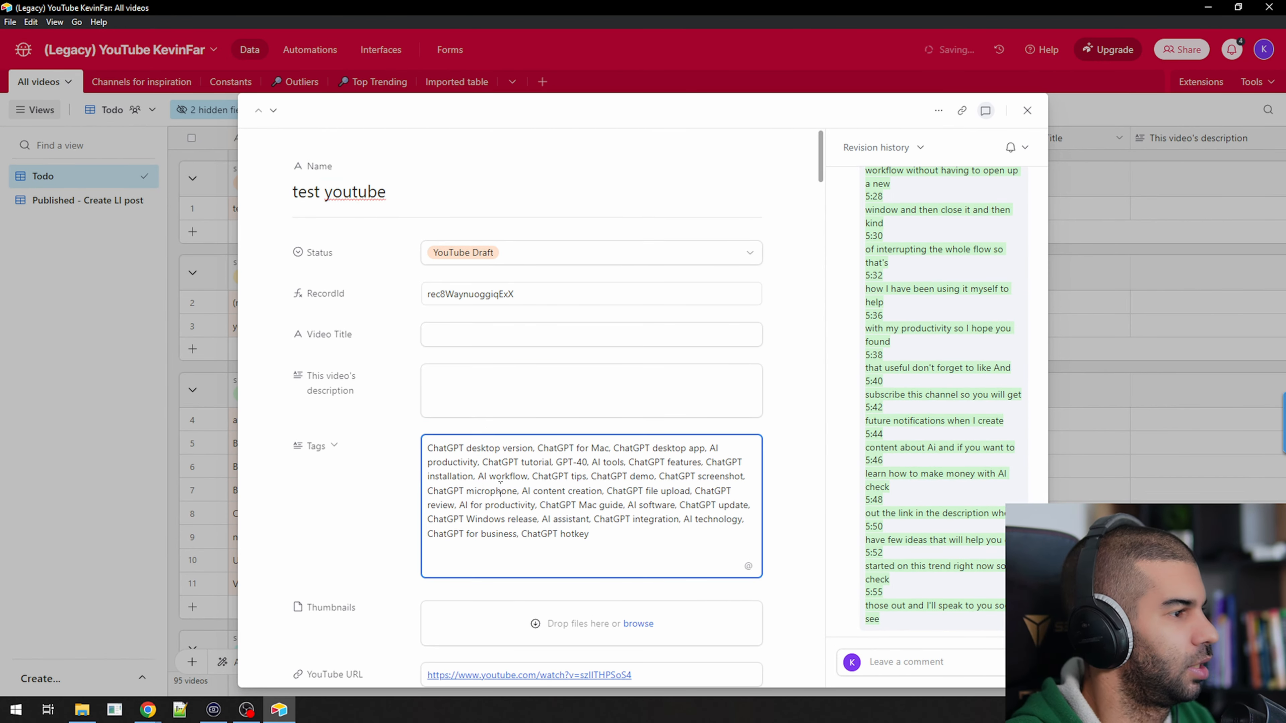
key("ctrl+a")
key("Delete")
Clear the Suggested Titles, Transcript and YouTube Image Prompt fields of the "test youtube" record
scroll(456, 436, "down", 5)
left_click(495, 489)
key("ctrl+a")
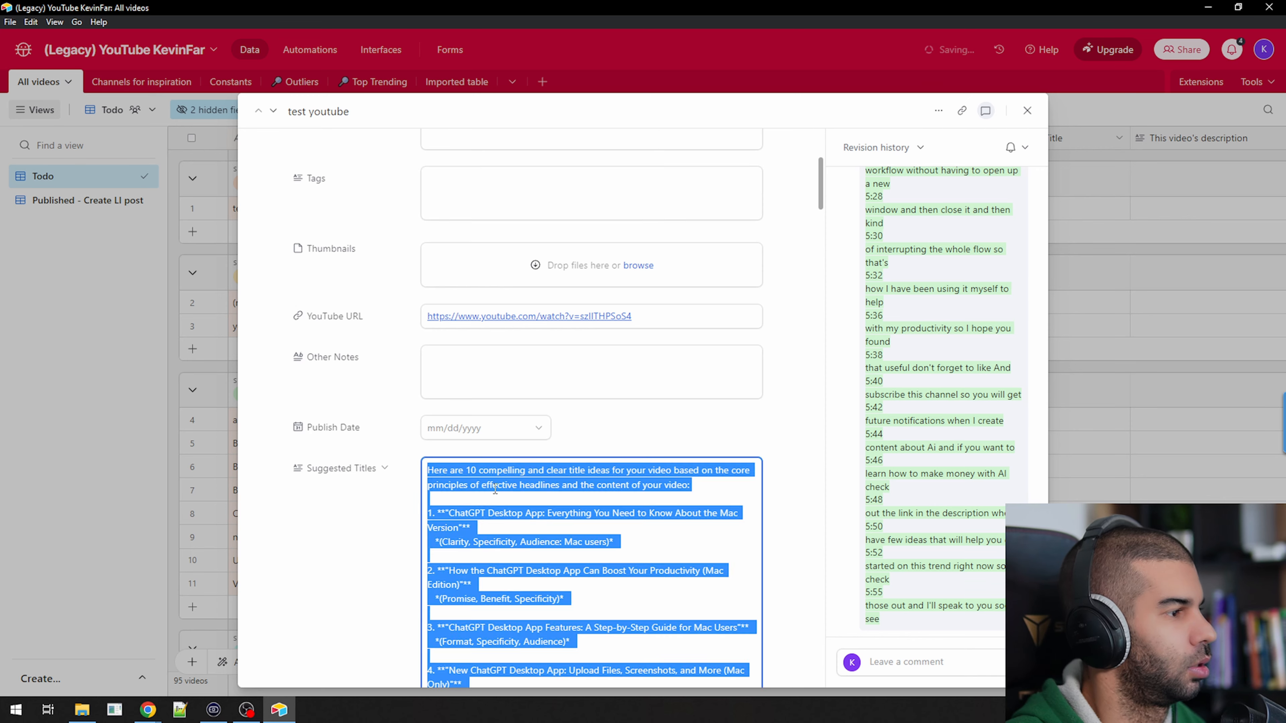
key("Delete")
scroll(491, 354, "down", 10)
left_click(485, 283)
key("ctrl+a")
key("Delete")
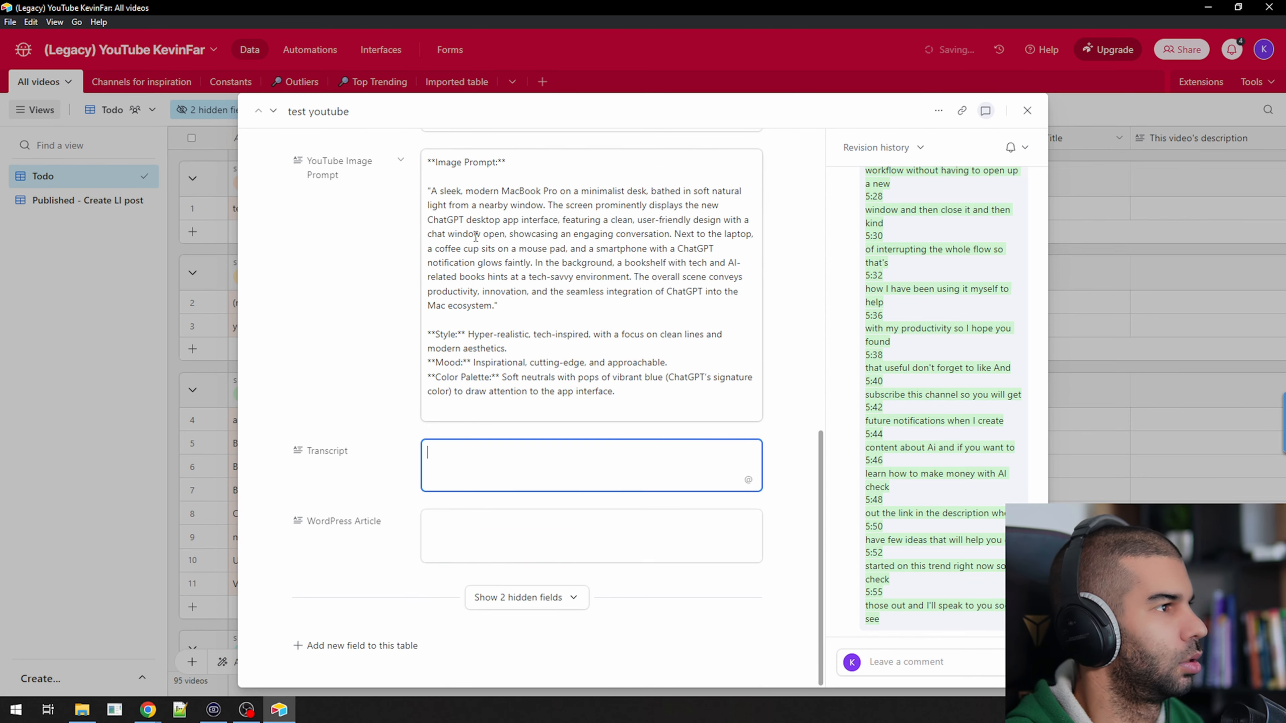
left_click(476, 236)
key("ctrl+a")
key("Delete")
scroll(446, 355, "up", 15)
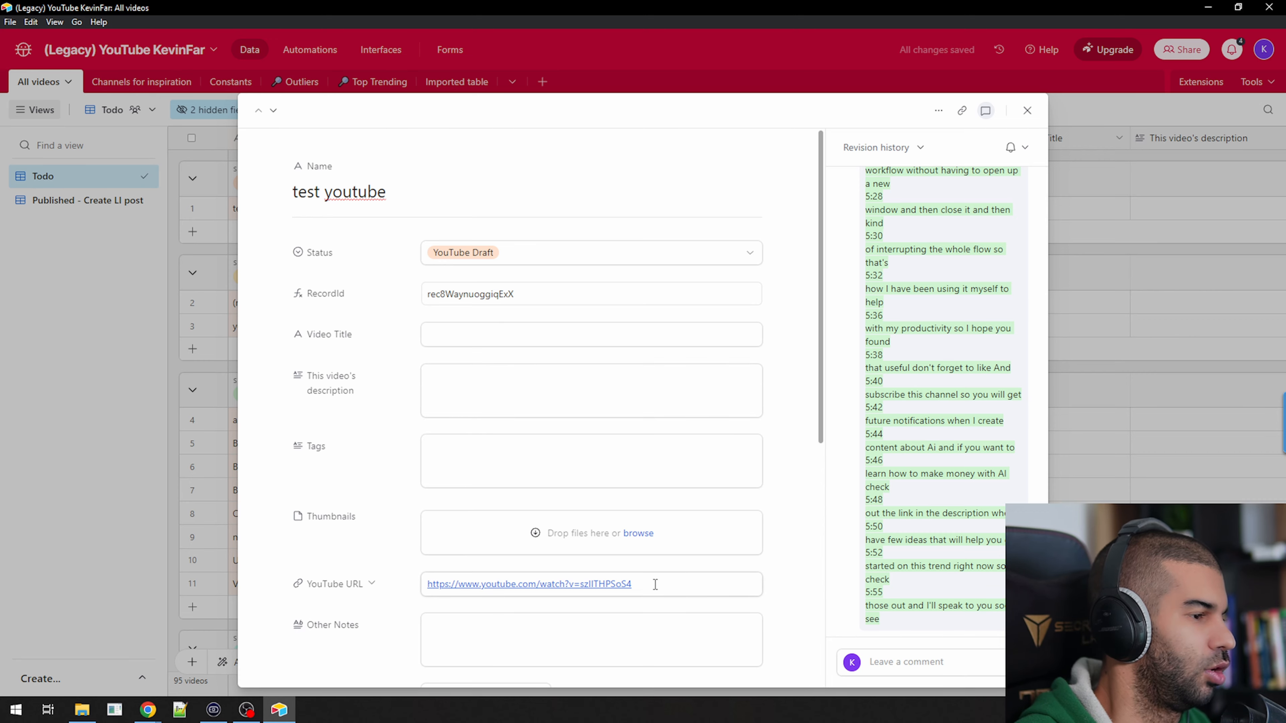
Switch to n8n and compare the YouTube URL in the On form submission output with the one in the Airtable record
key("alt+Tab")
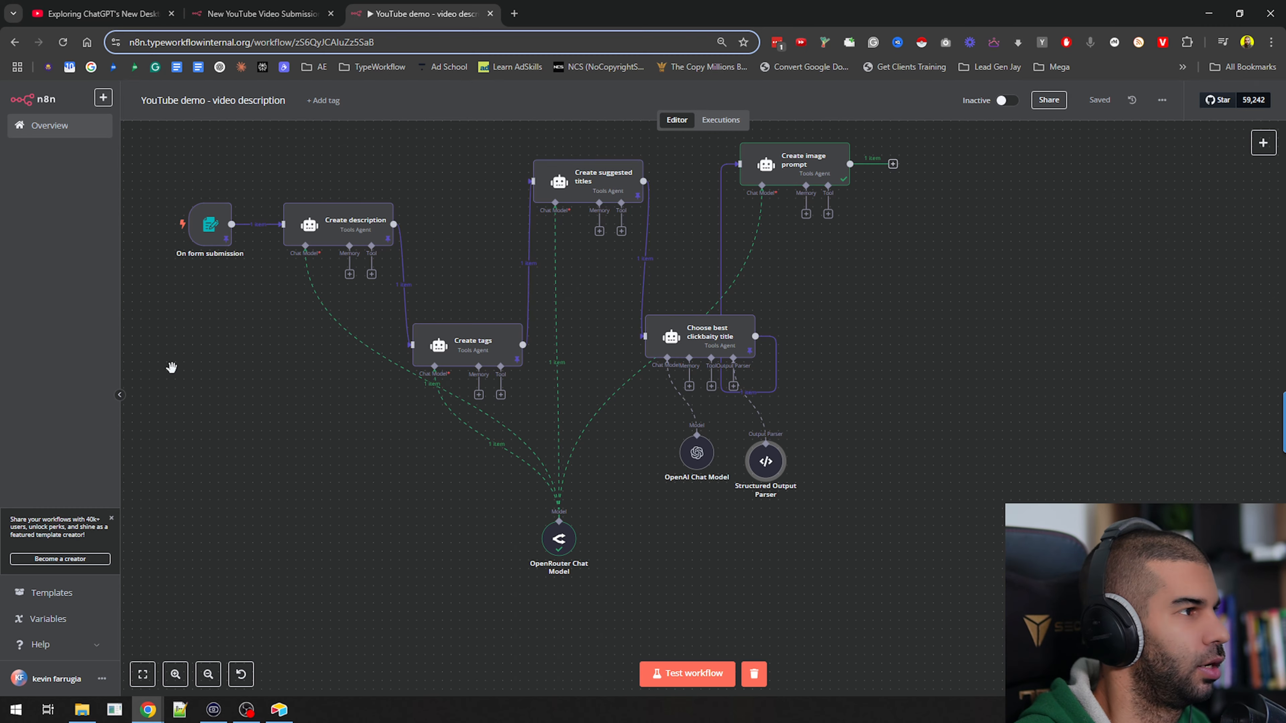
double_click(209, 224)
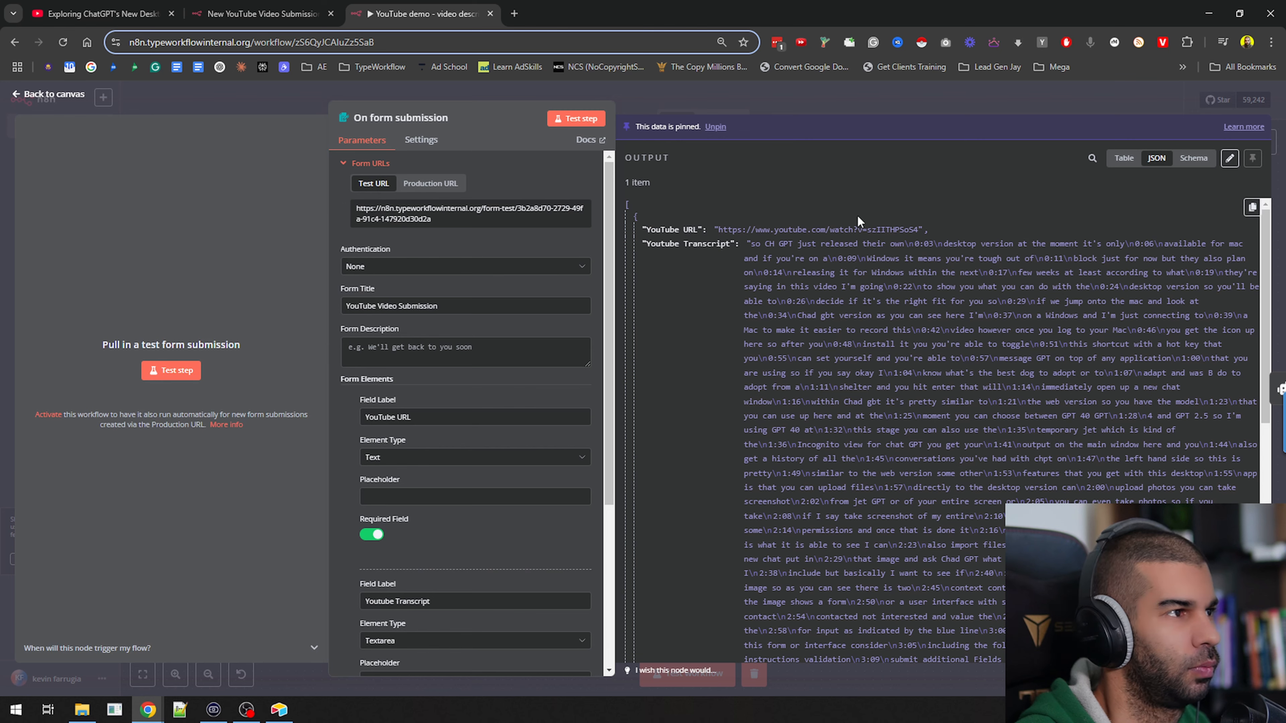
left_click_drag(865, 229, 910, 230)
key("alt+Tab")
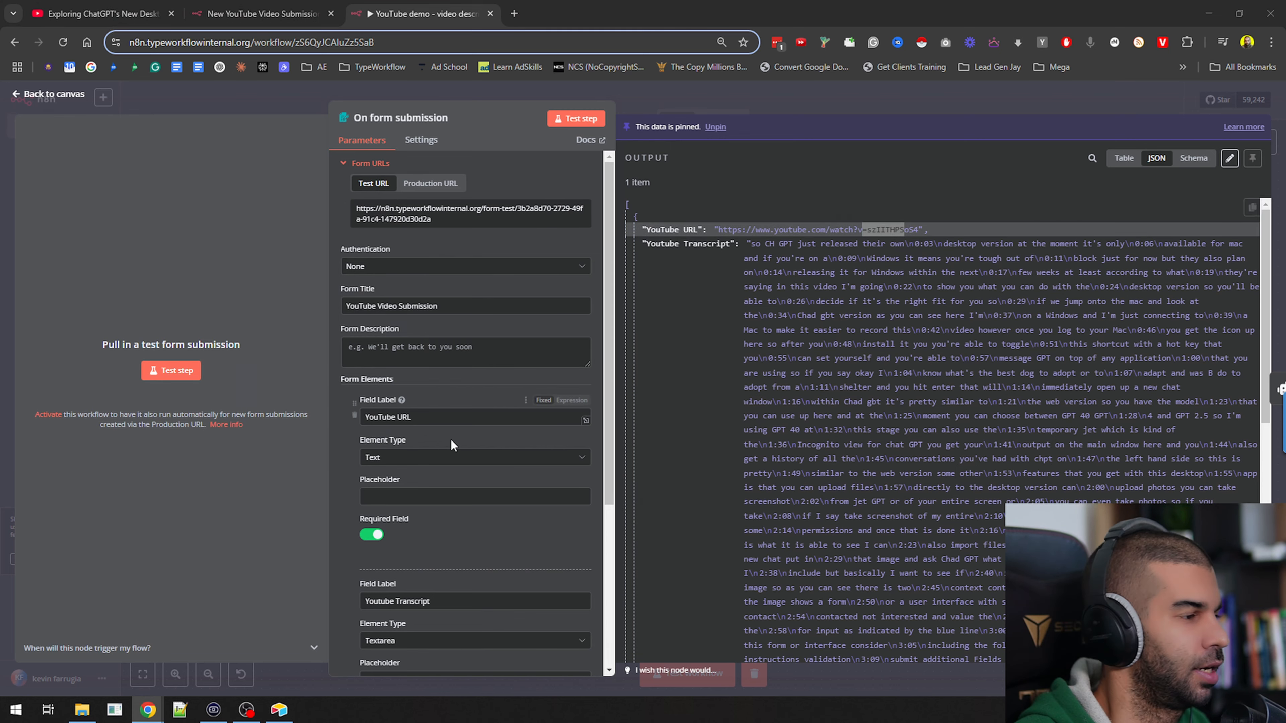
key("alt+Tab")
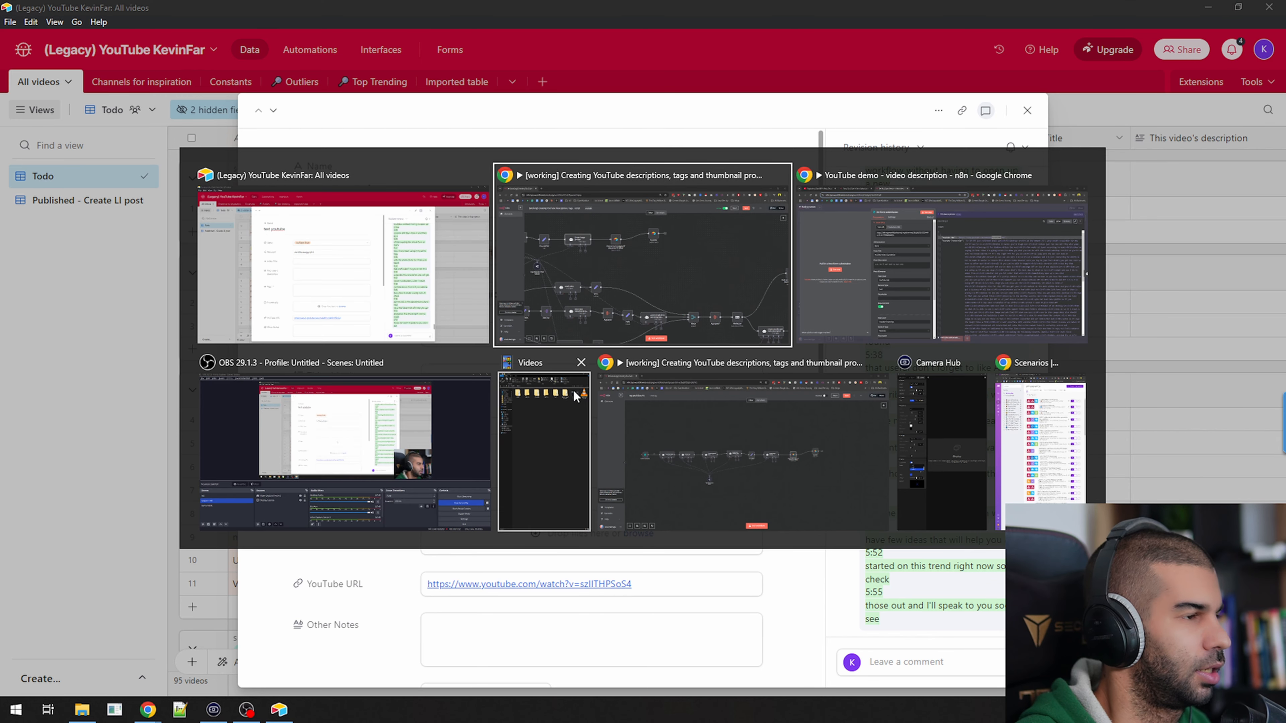
key("Tab")
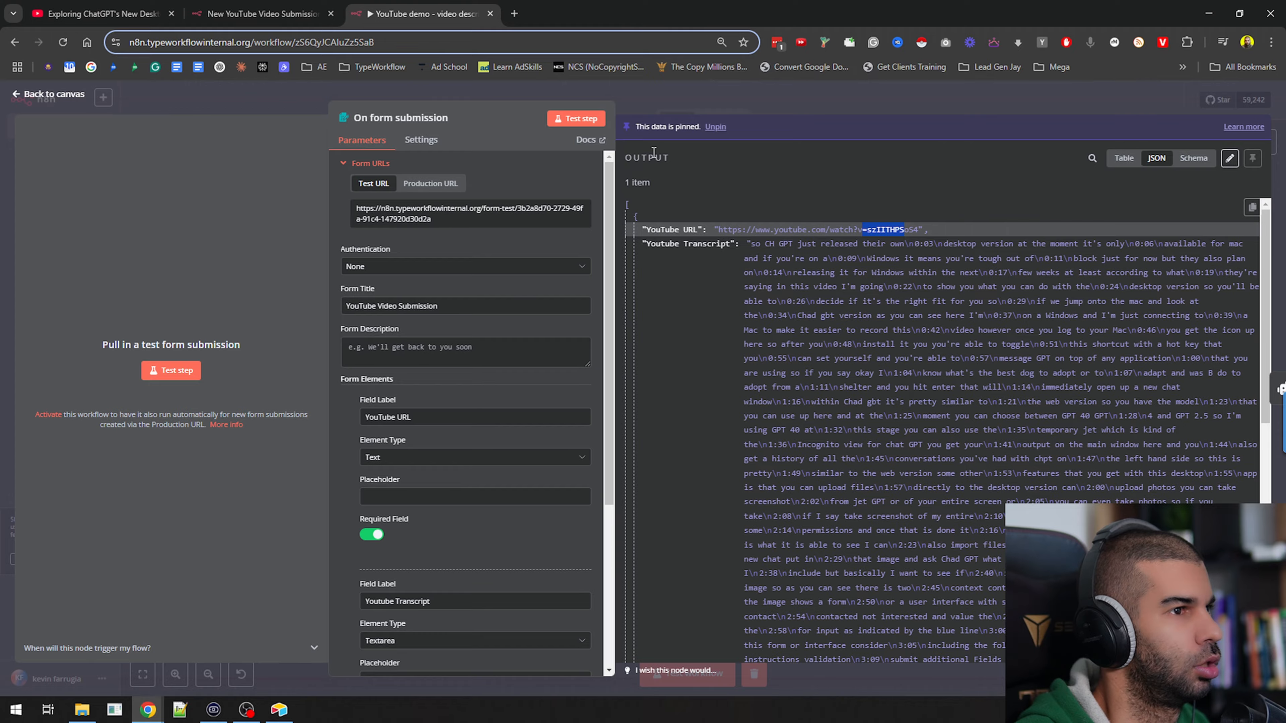
left_click(842, 92)
Add an Airtable node with the Search records action after the Create image prompt node
left_click_drag(930, 281, 751, 409)
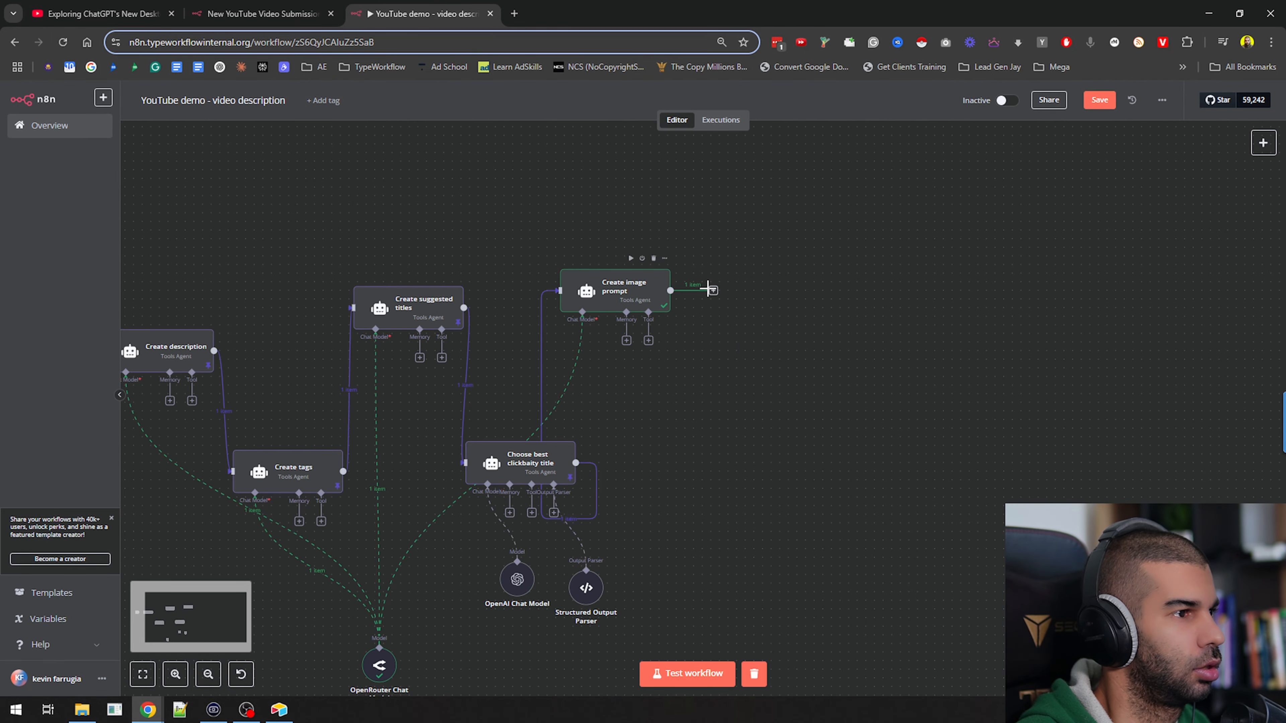
left_click(713, 290)
type("airta")
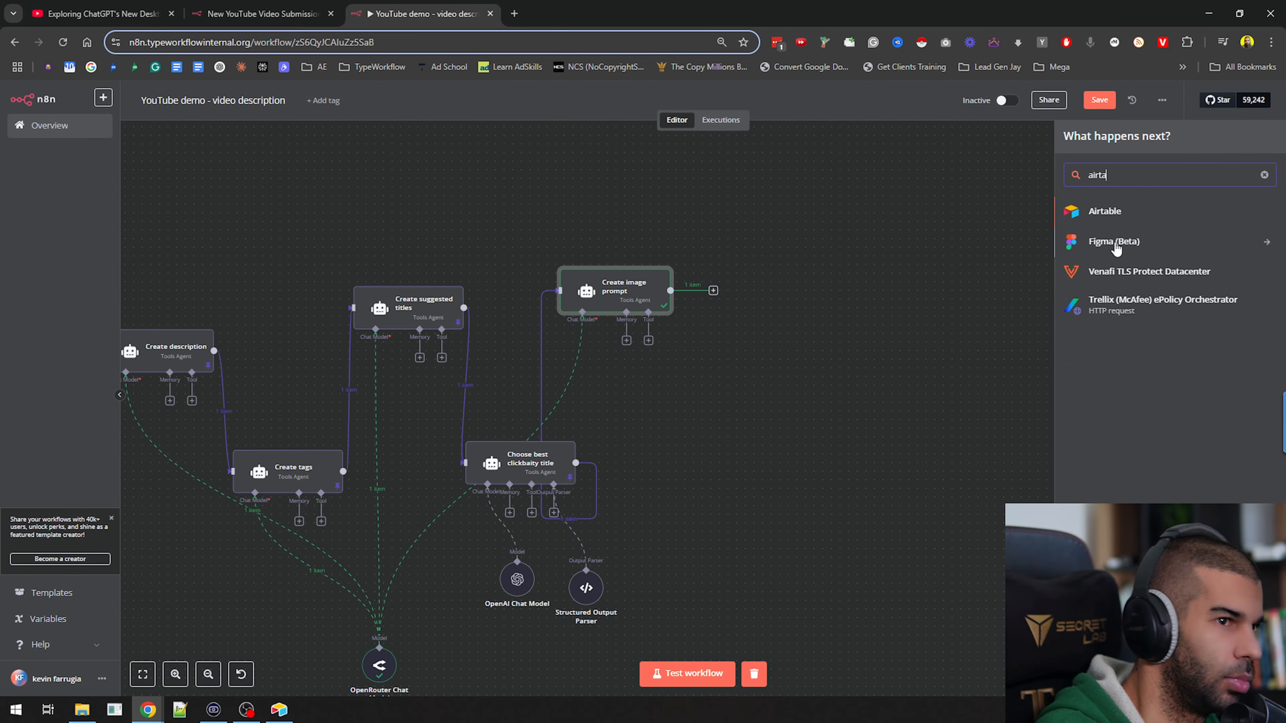
type("bl")
left_click(1106, 211)
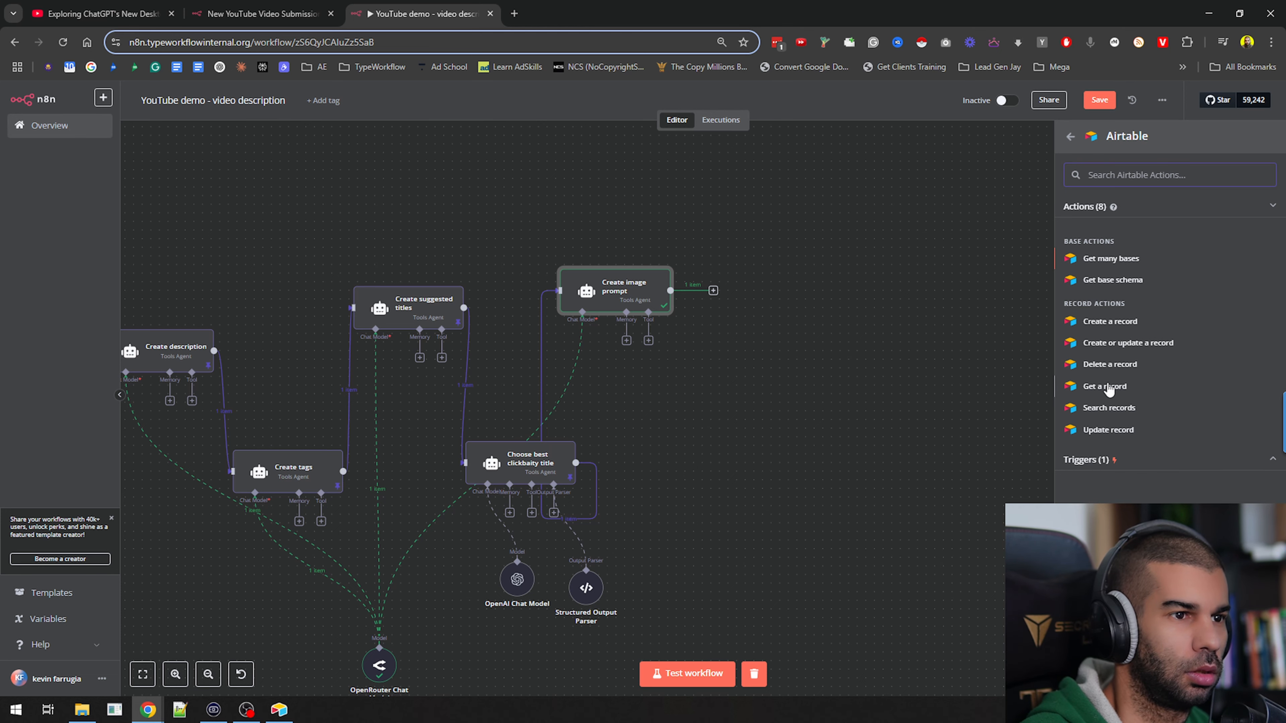
left_click(1060, 404)
Set the Airtable search node's base to the (Legacy) YouTube base and its table to All videos
key("alt+Tab")
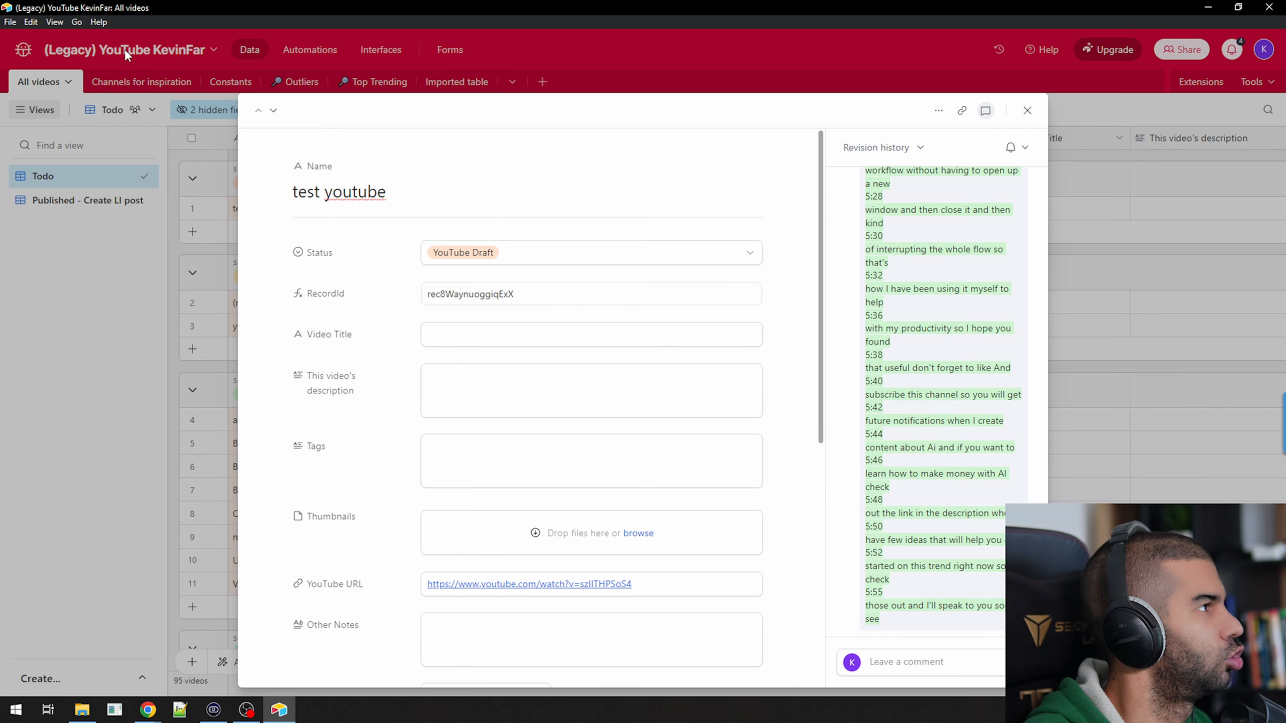
key("alt+Tab")
left_click(562, 302)
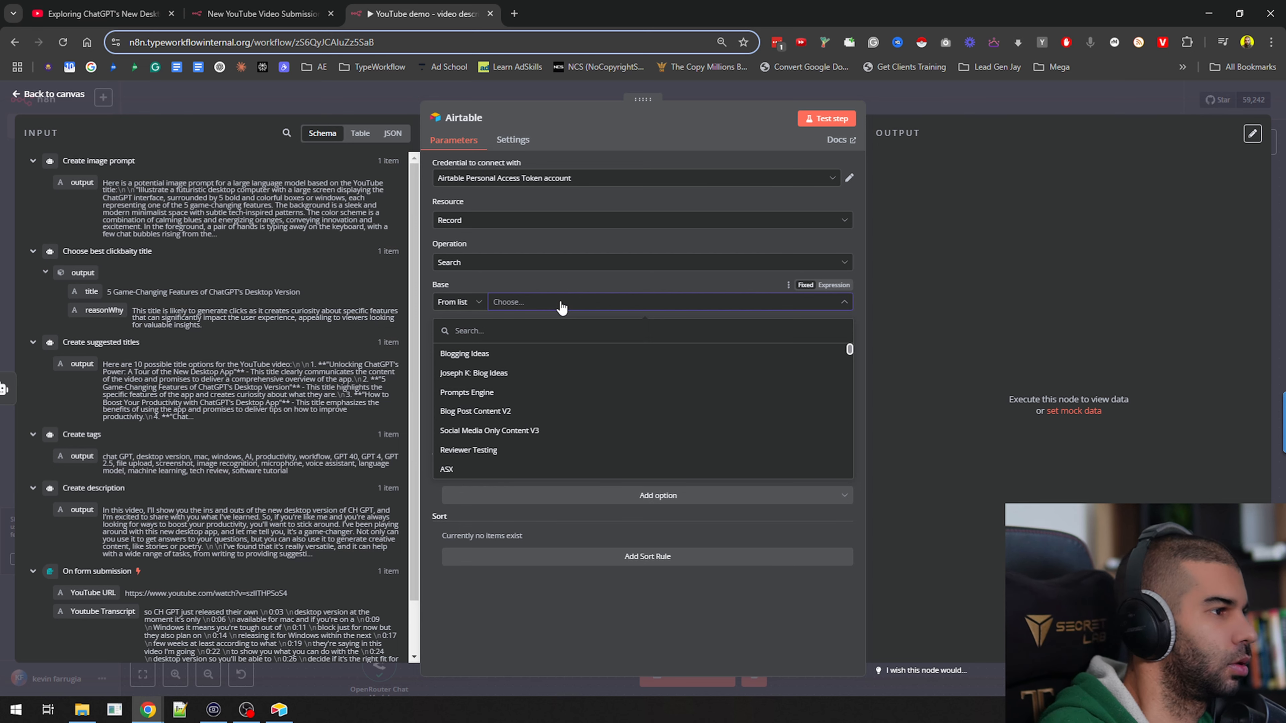
type("legay")
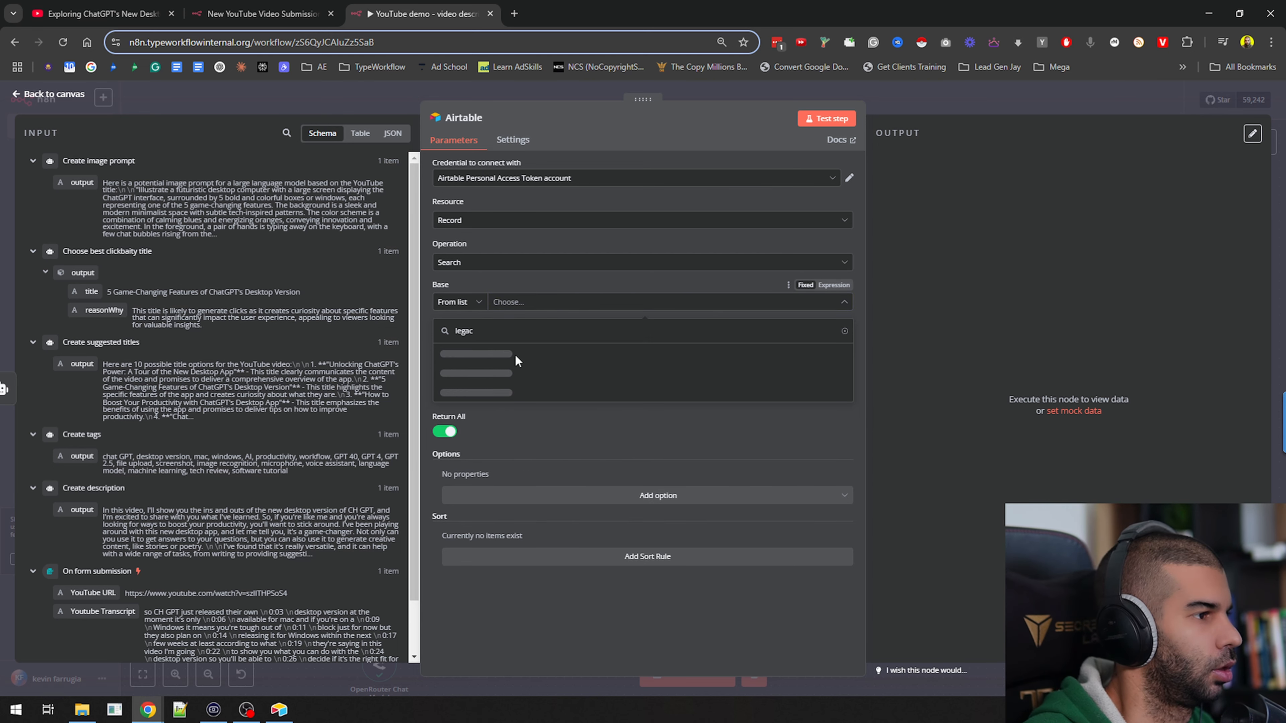
left_click(480, 354)
left_click(535, 344)
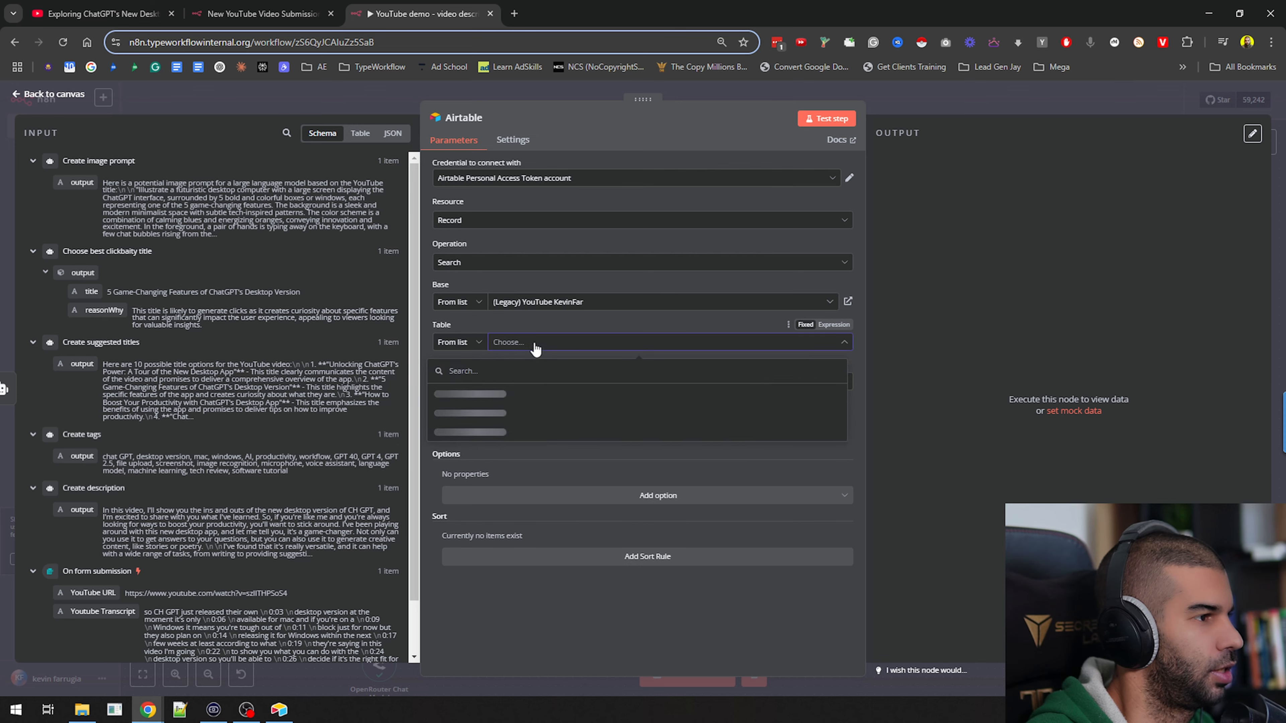
left_click(491, 396)
Check the exact name of the YouTube URL field in its Airtable field settings and return to the n8n search node
key("alt+Tab")
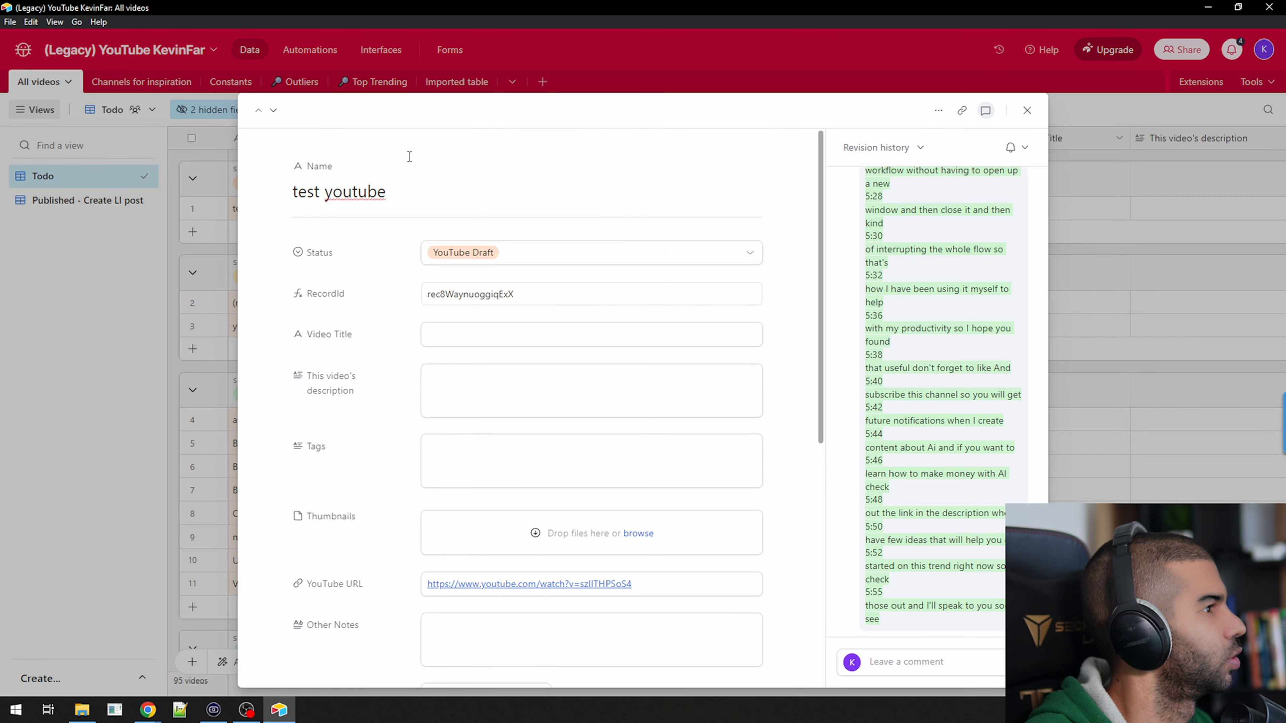
left_click(334, 590)
key("ctrl+c")
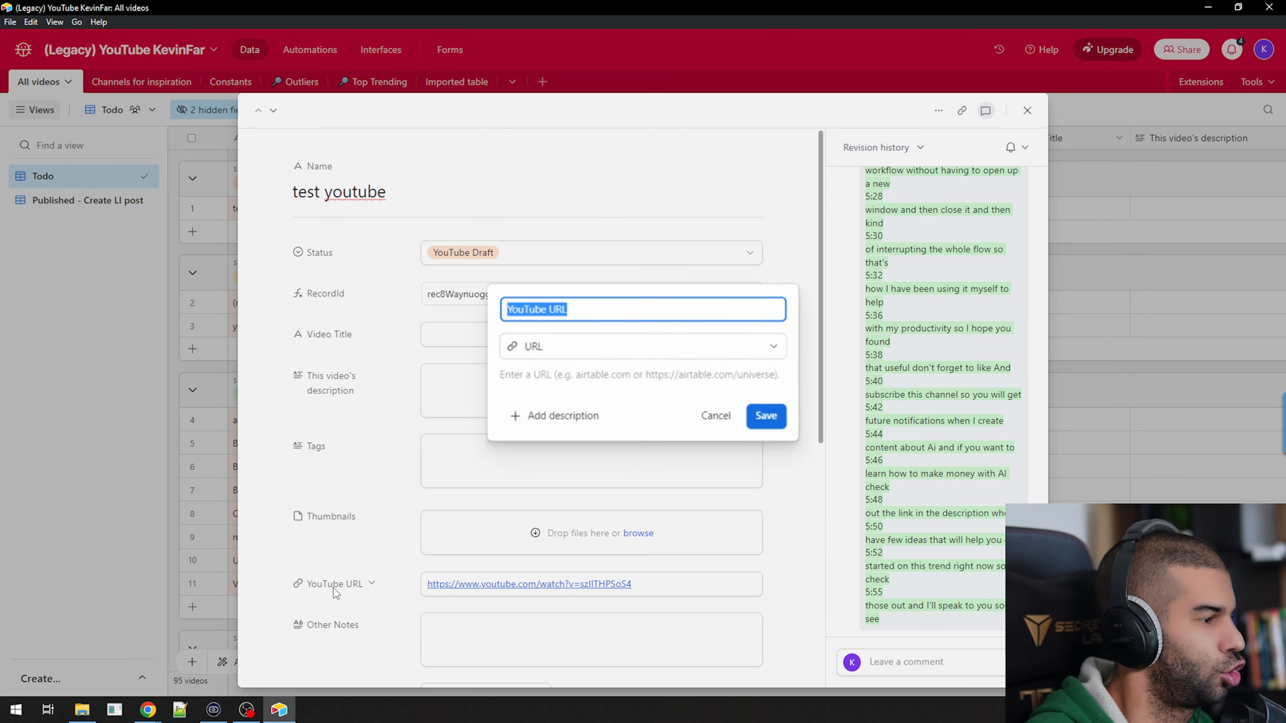
key("alt+Tab")
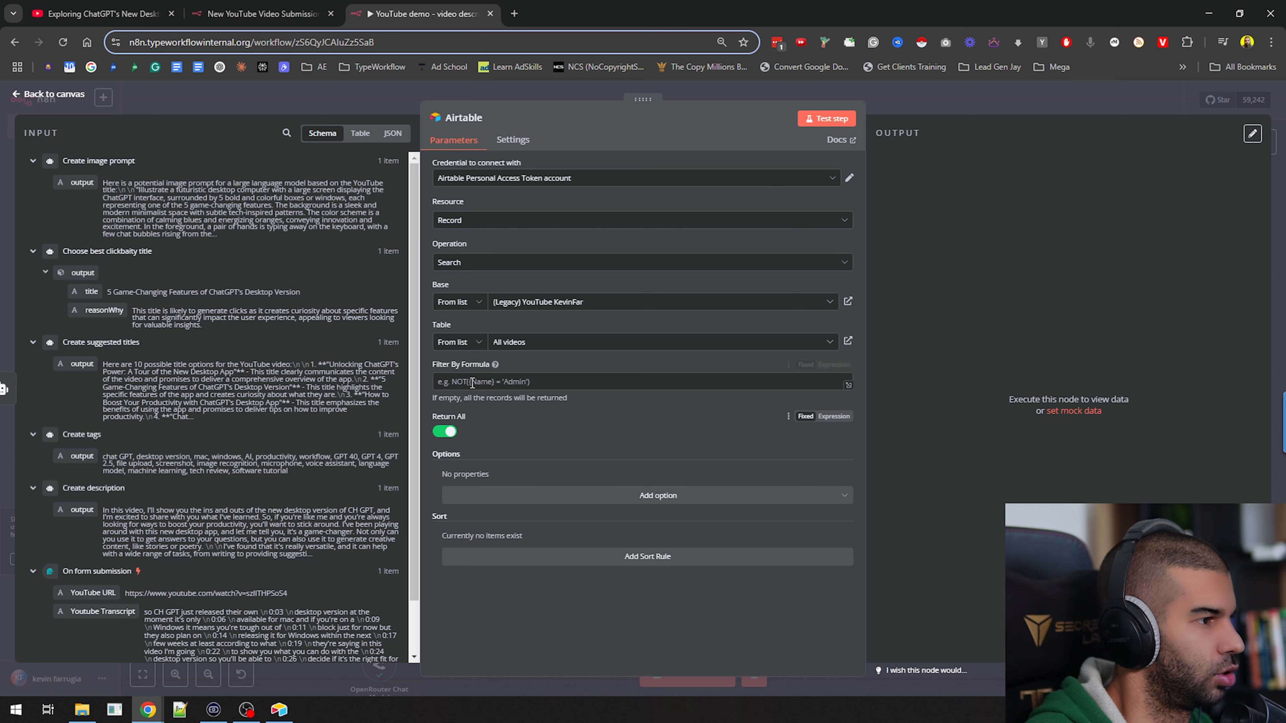
Enter the filter formula {YouTube URL}="" in the Airtable search node and make it an expression
left_click(503, 381)
type("{")
key("ctrl+v")
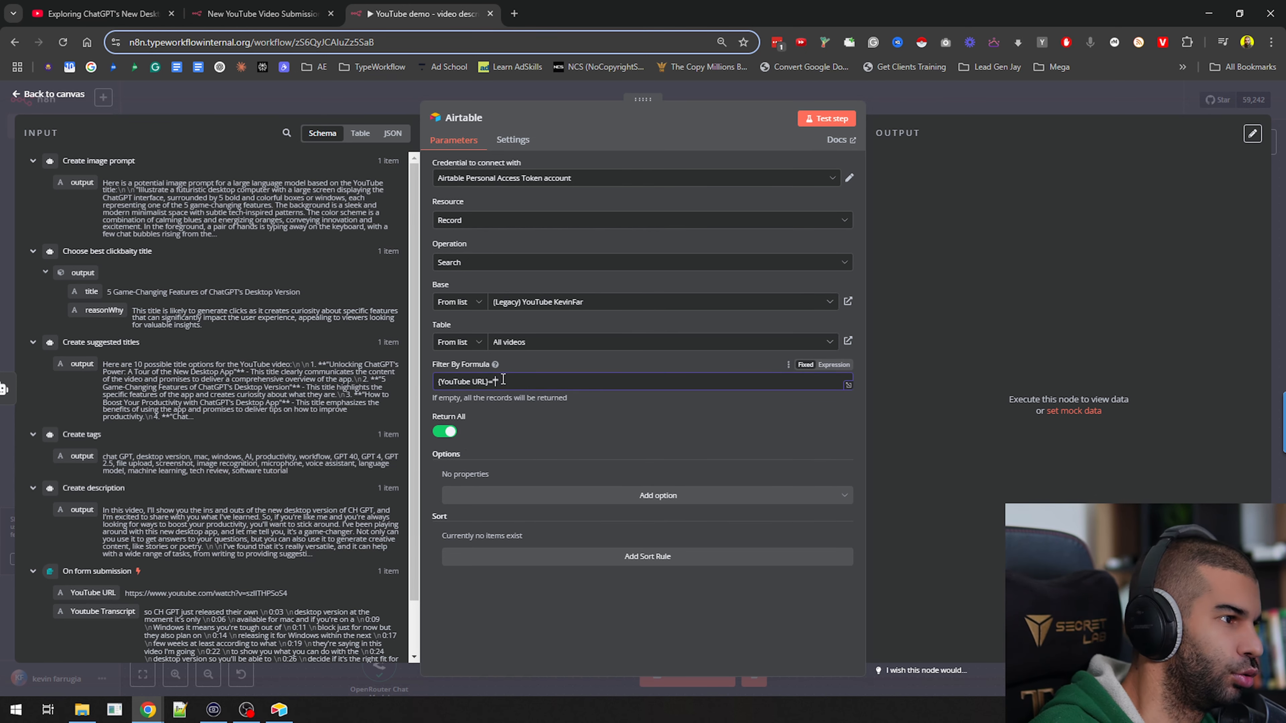
scroll(289, 329, "down", 2)
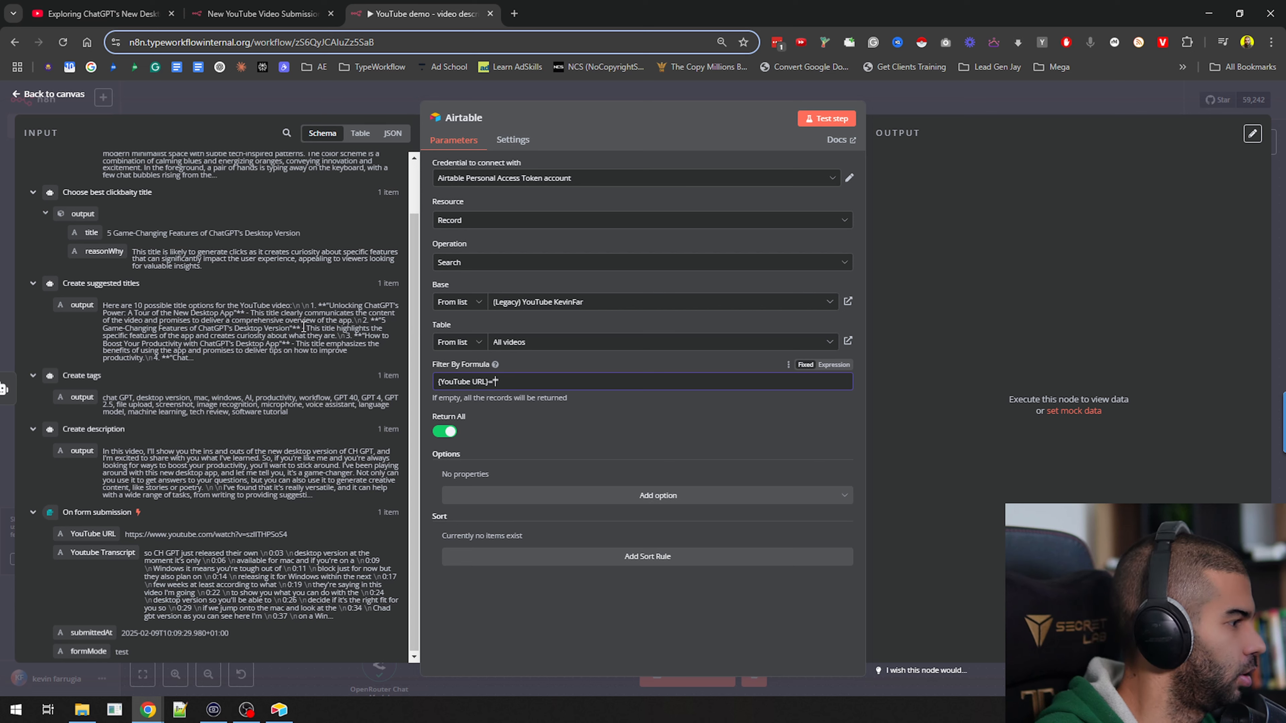
key("Left")
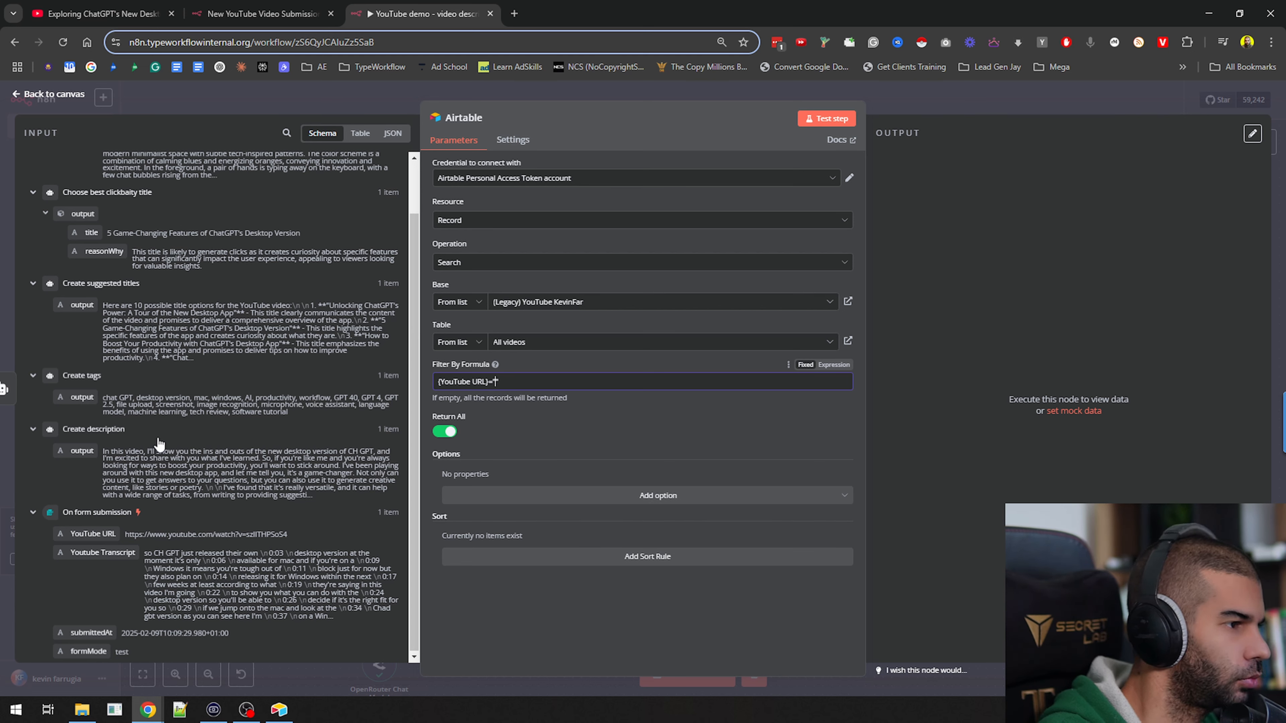
type("\"\"")
left_click(834, 365)
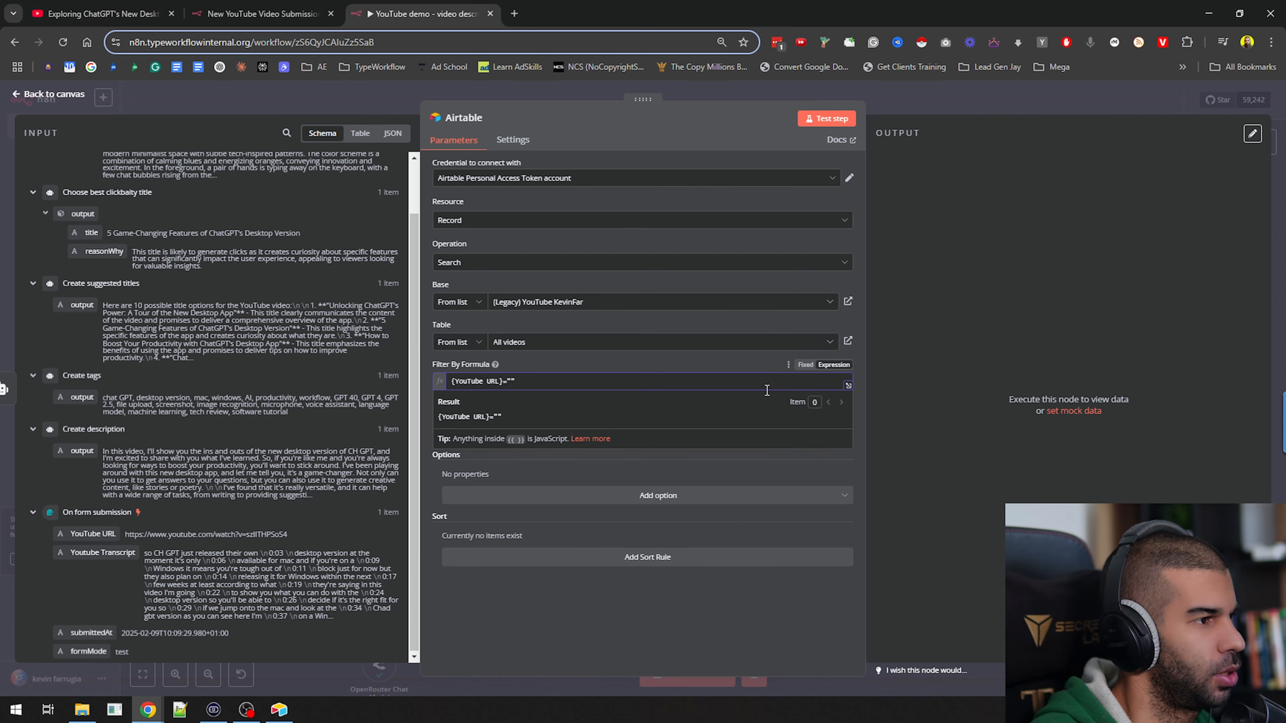
Insert an expression referencing the On form submission node, {{ $('On form submission') }}, between the filter formula's quotes
type("{{ ")
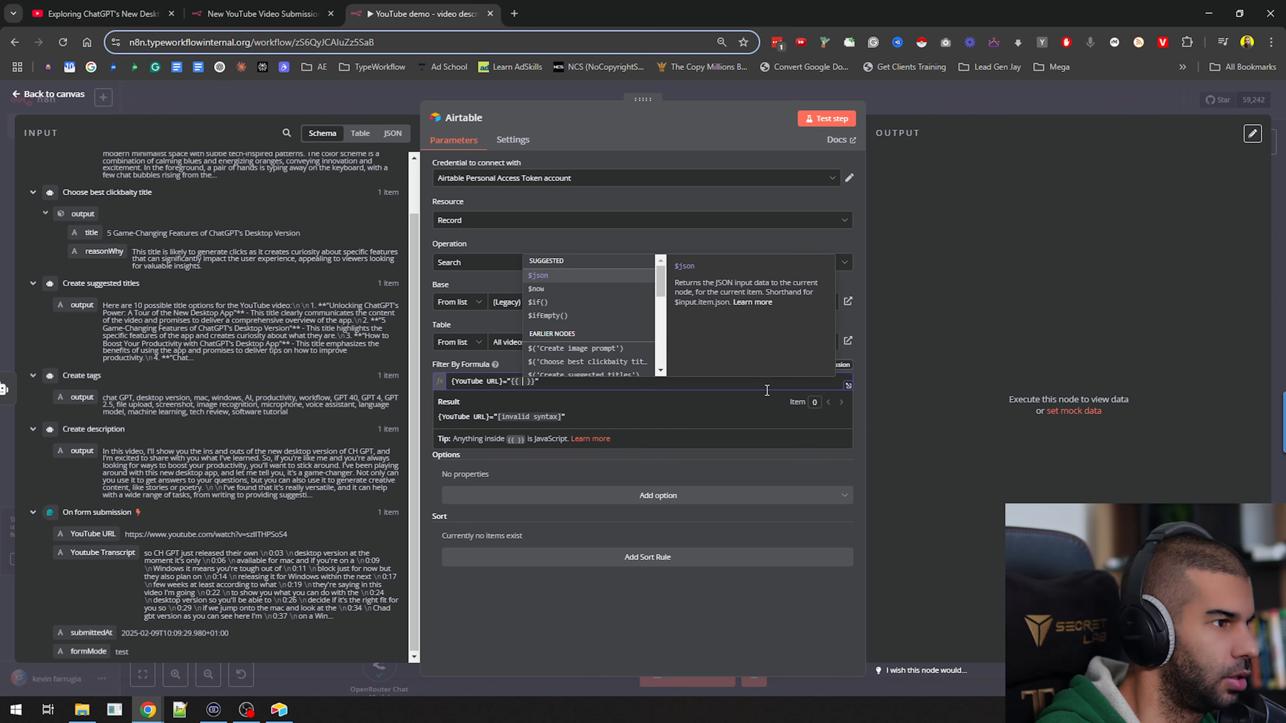
type("$")
type("('On f")
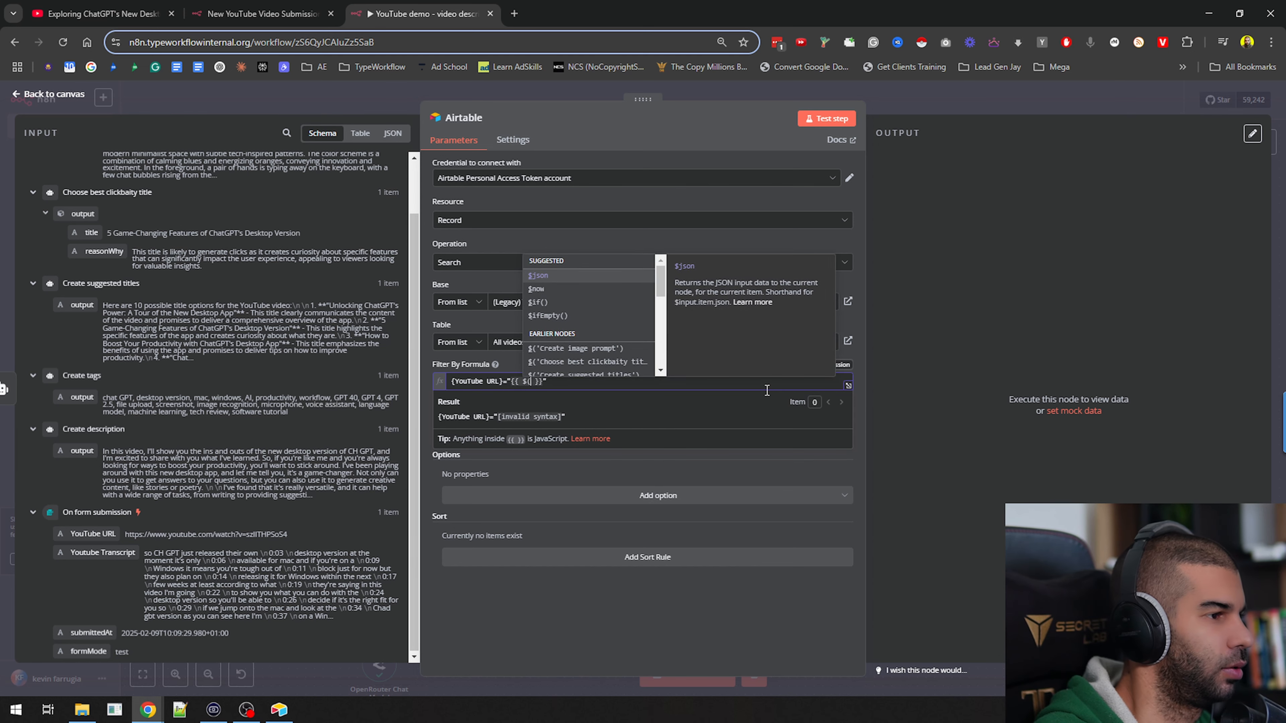
type("on")
key("Return")
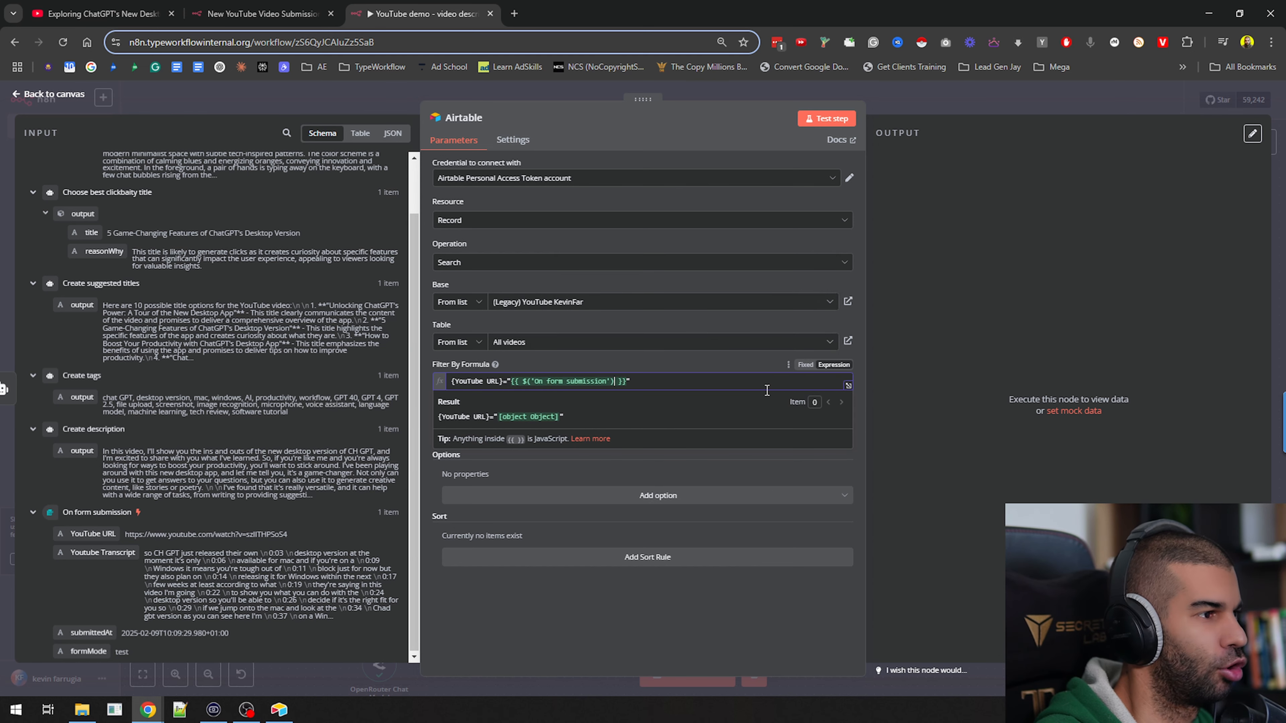
Extend the On form submission reference with .item.json['Youtube Transcript'] in the filter formula
type(".y")
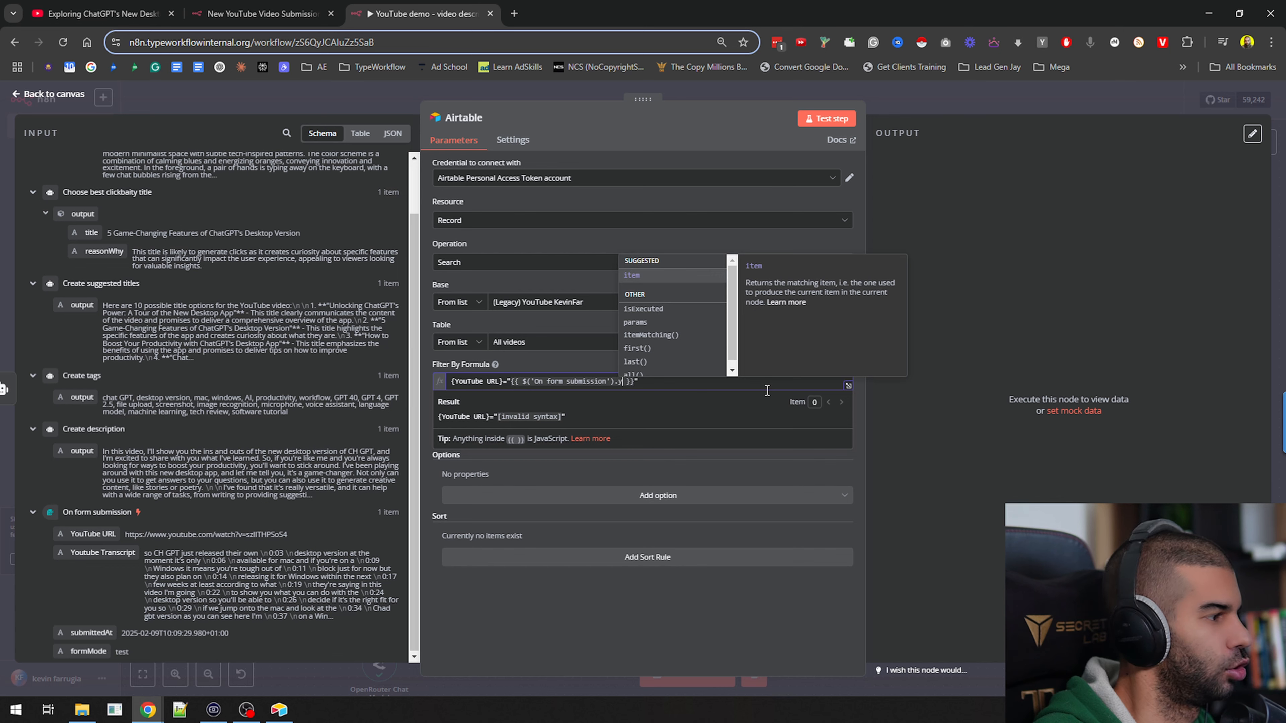
type("ou")
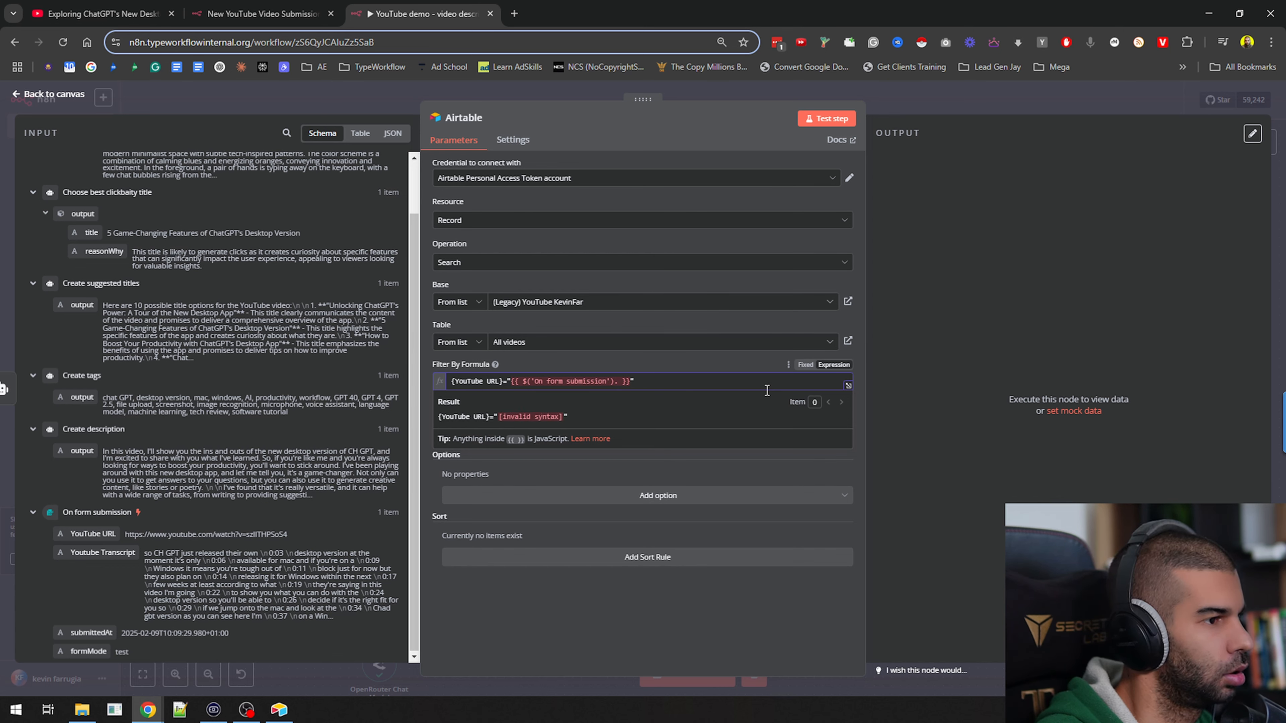
type(".item.")
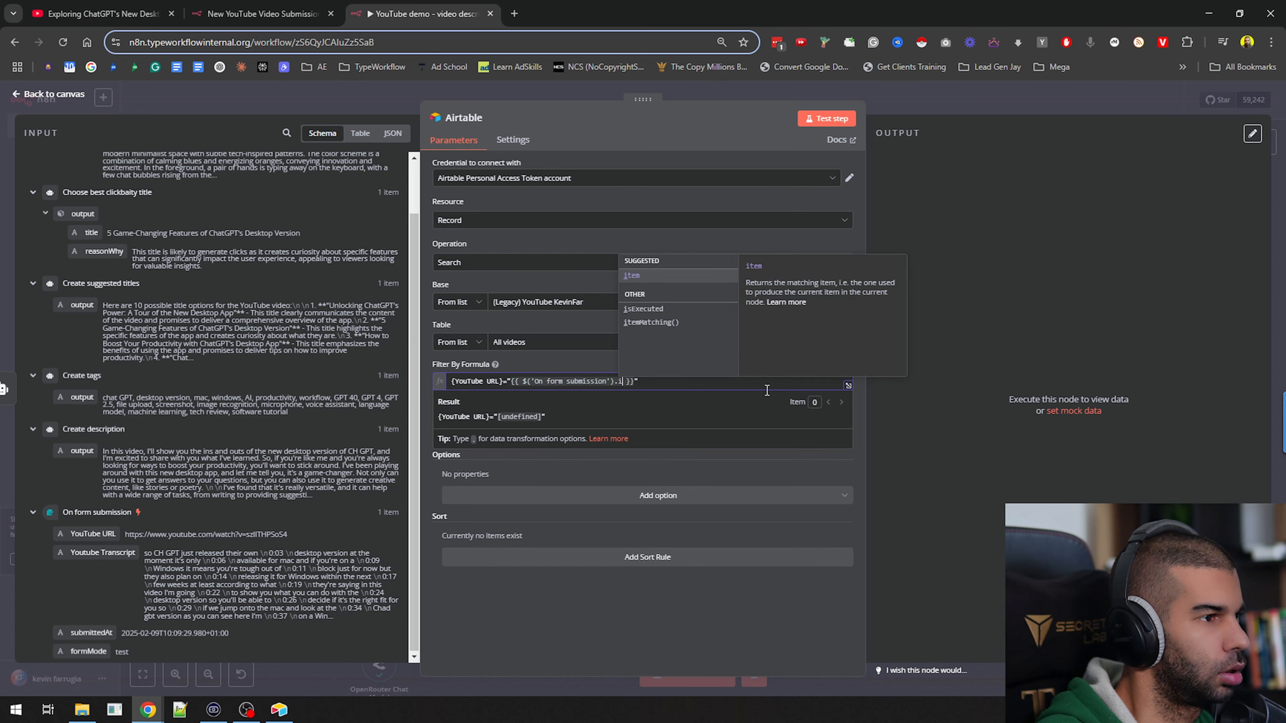
type("you")
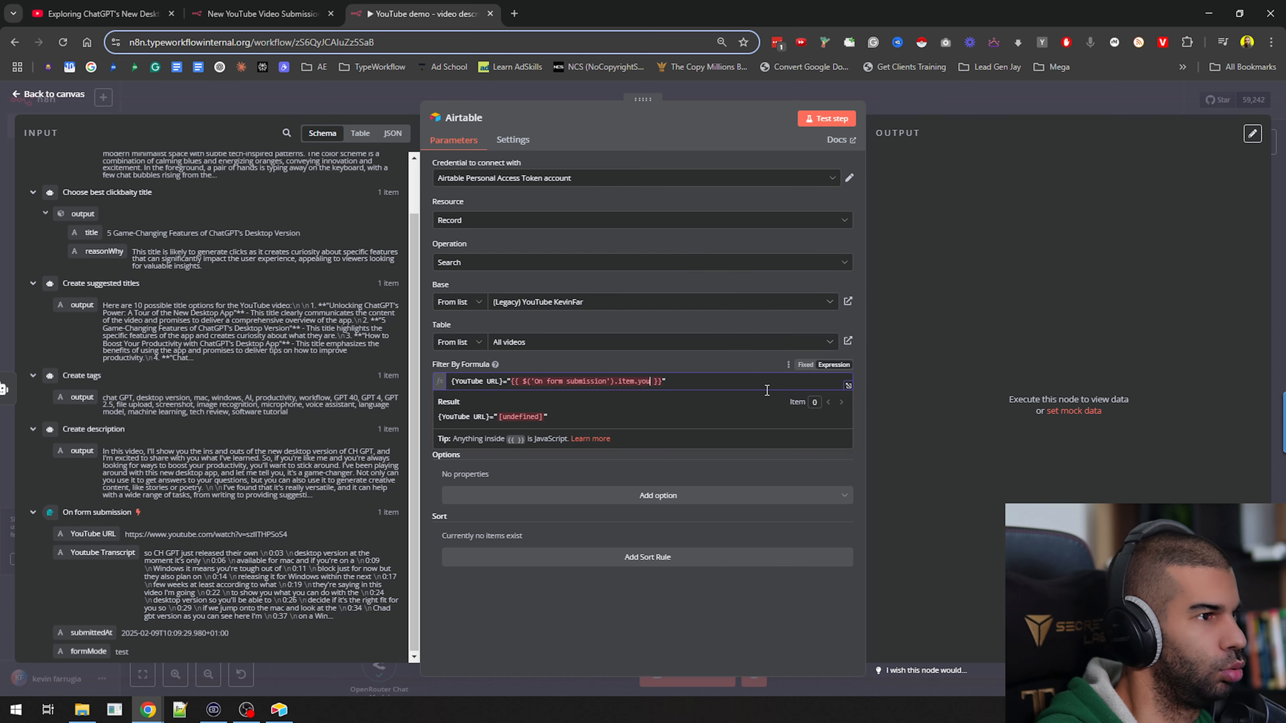
type("json.you")
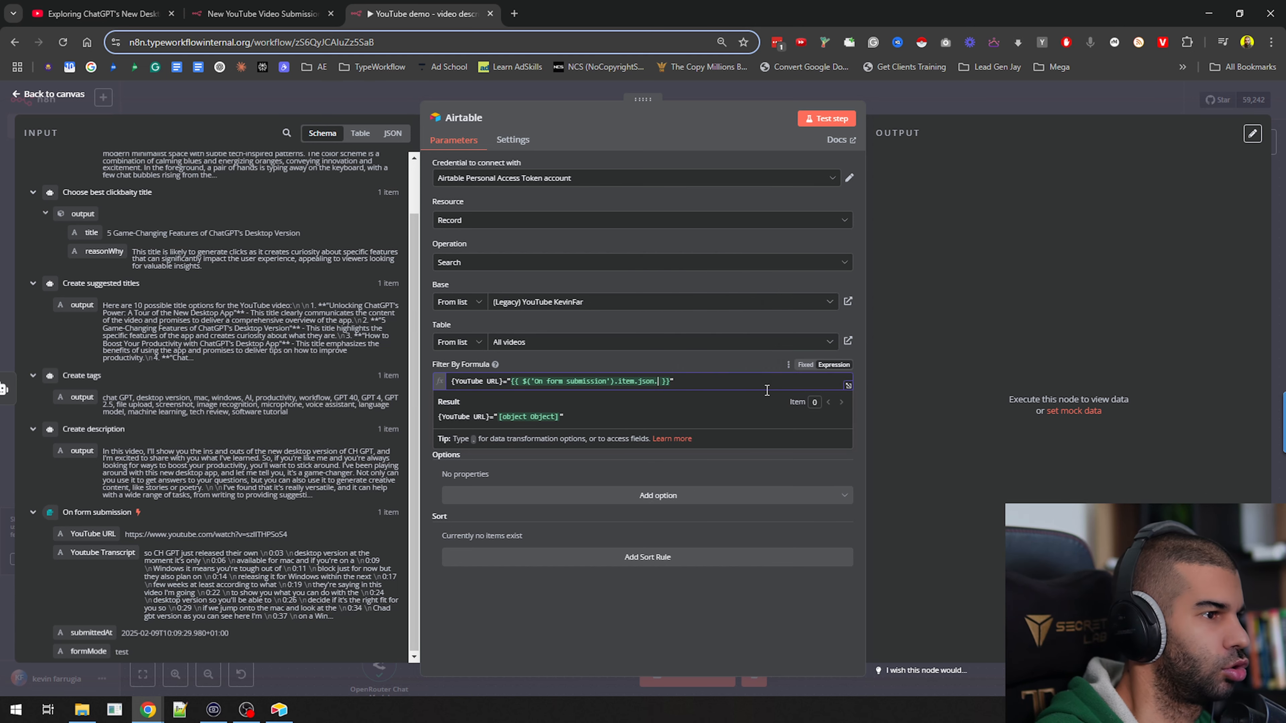
key("Return")
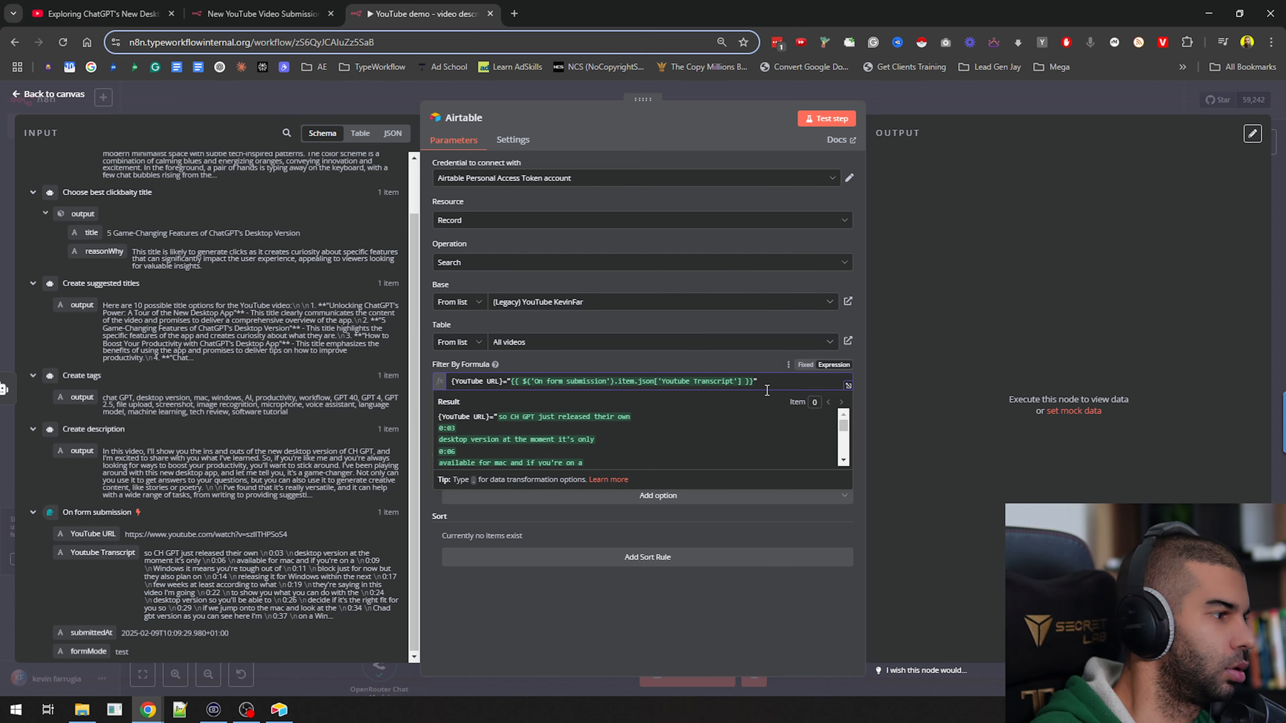
Replace the Youtube Transcript field in the filter formula's form submission reference with YouTube URL
key("ctrl+BackSpace")
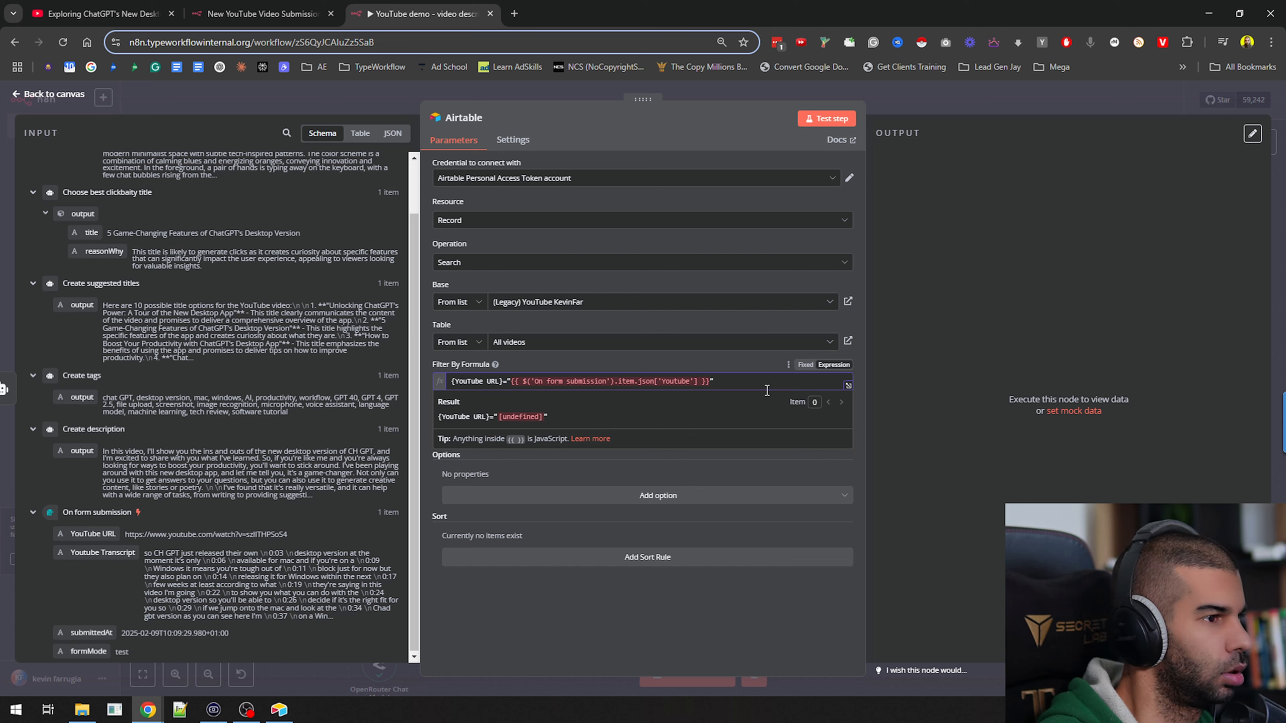
type("u")
key("Return")
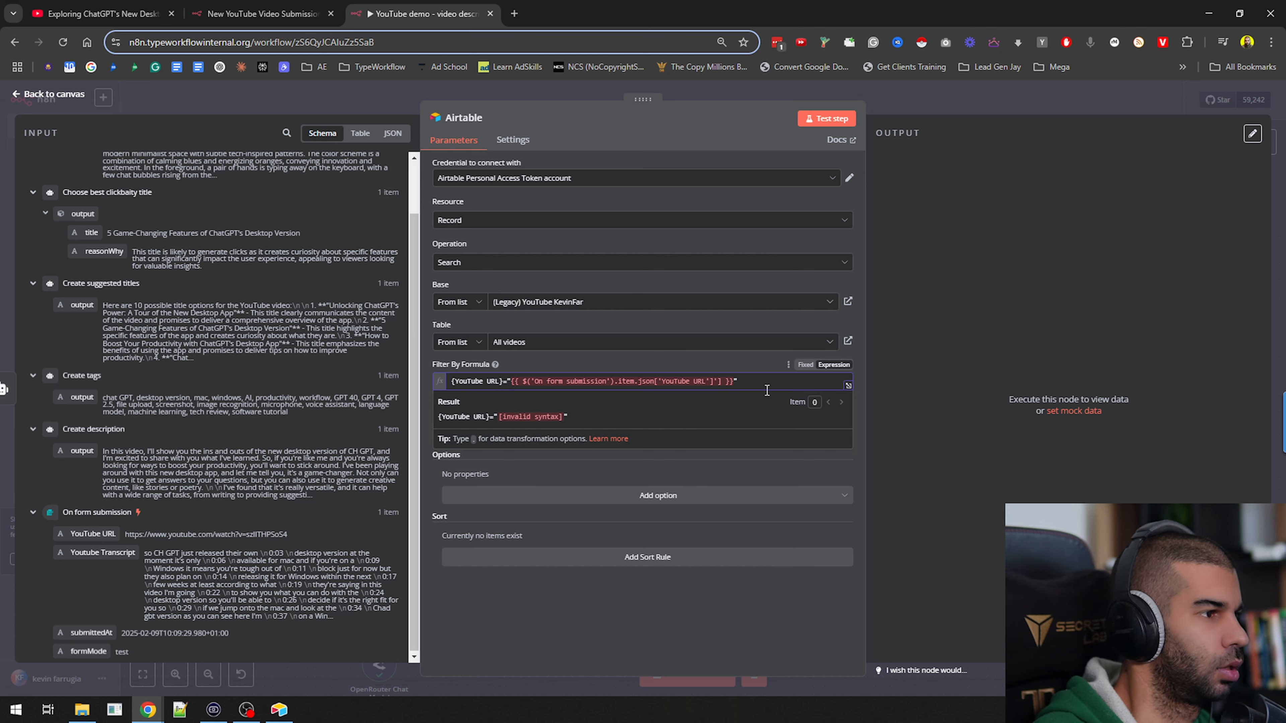
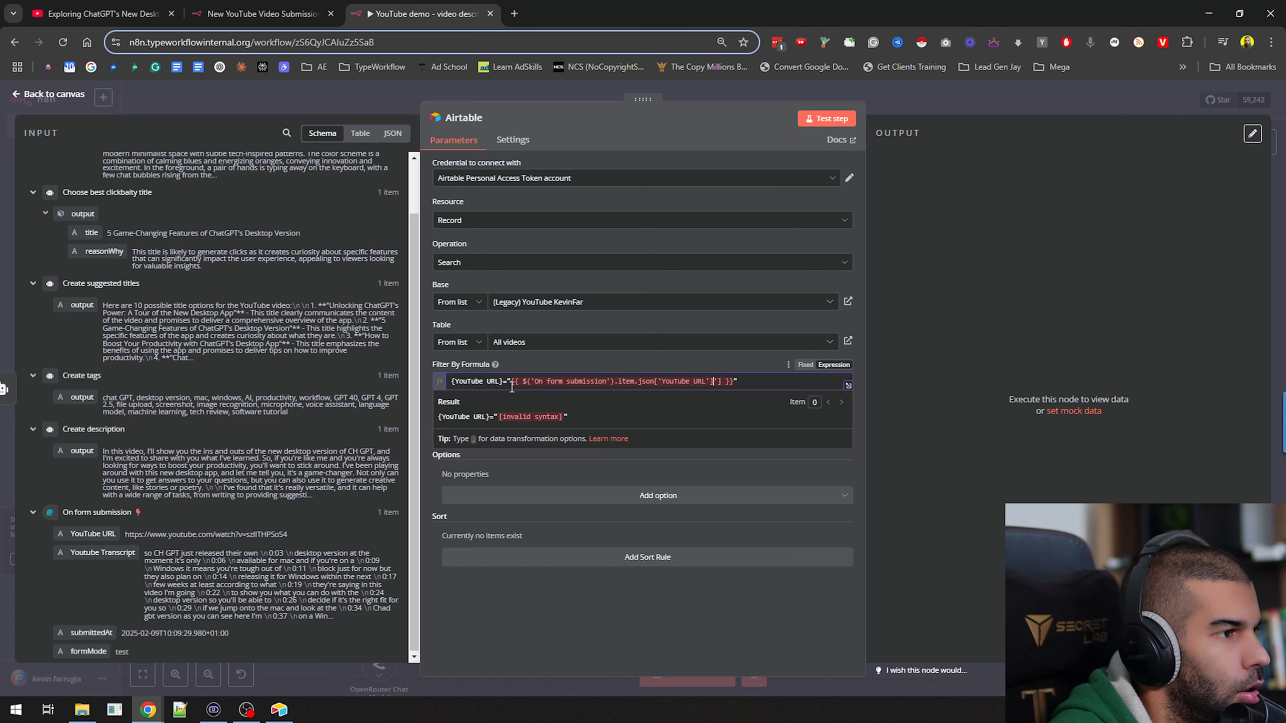
Delete the surplus characters after ['YouTube URL'] in the filter formula's expression and test the Airtable search node
left_click(769, 386)
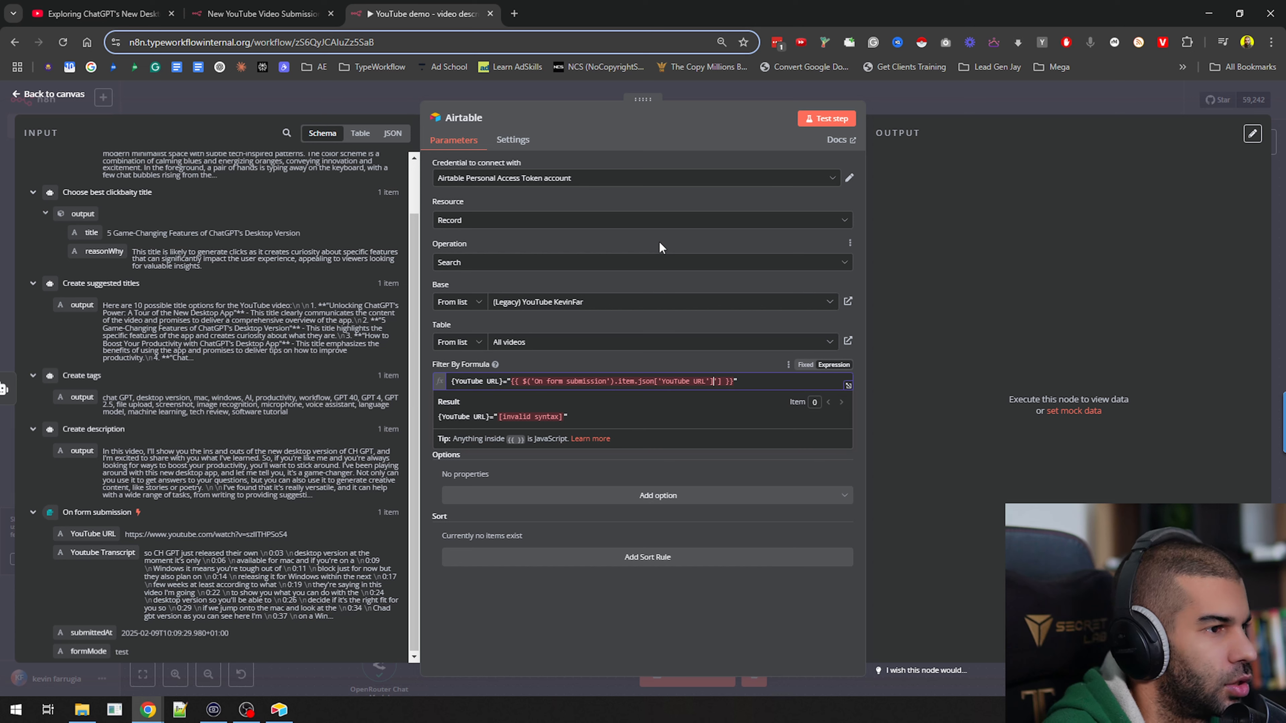
key("BackSpace")
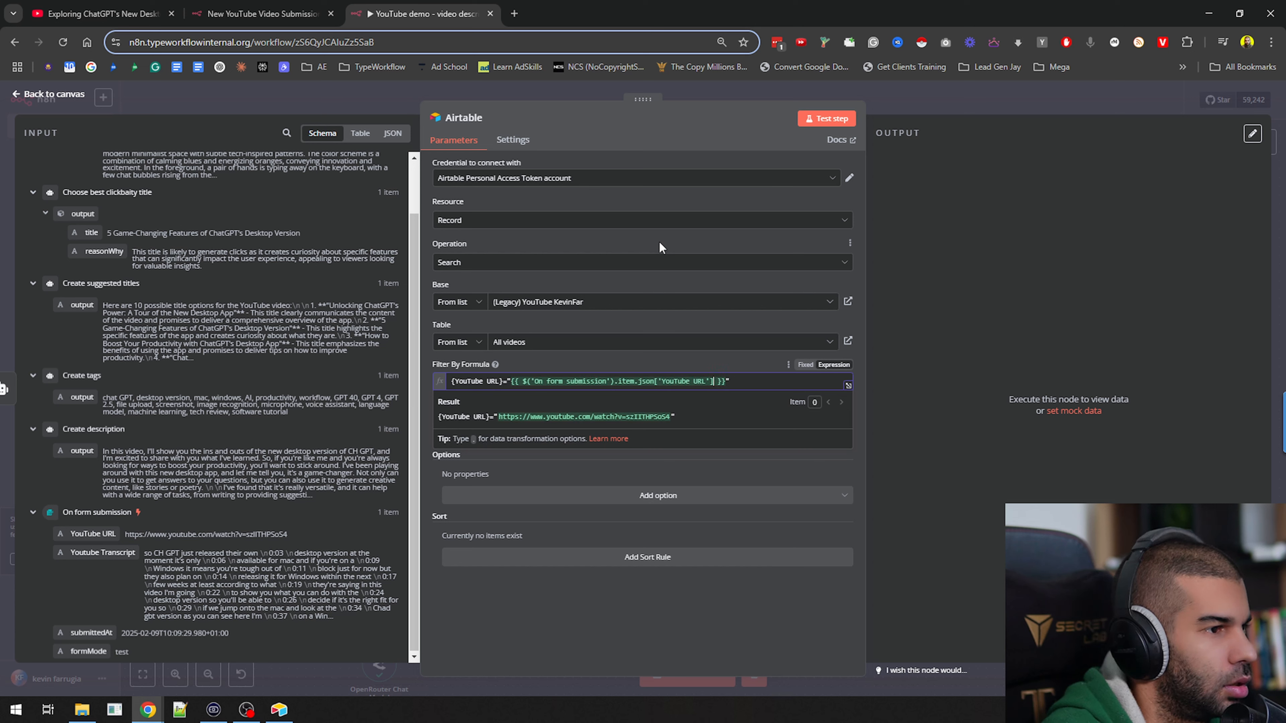
left_click(727, 617)
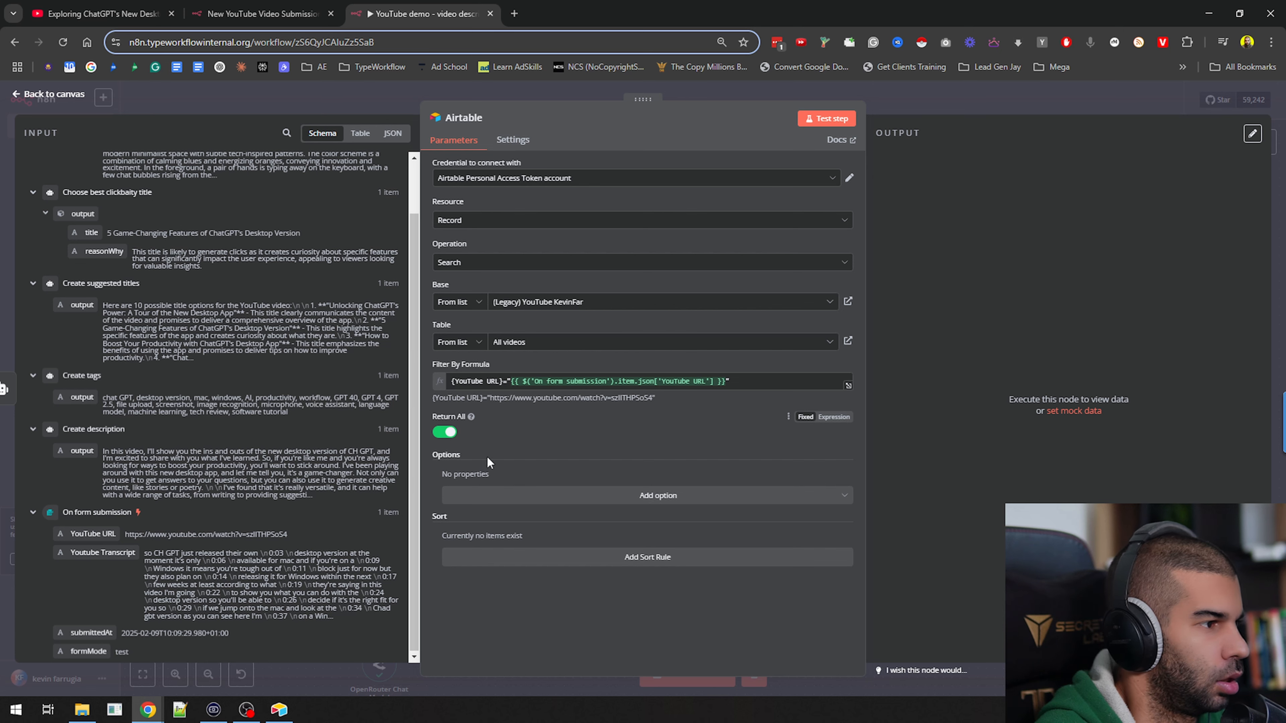
left_click(827, 119)
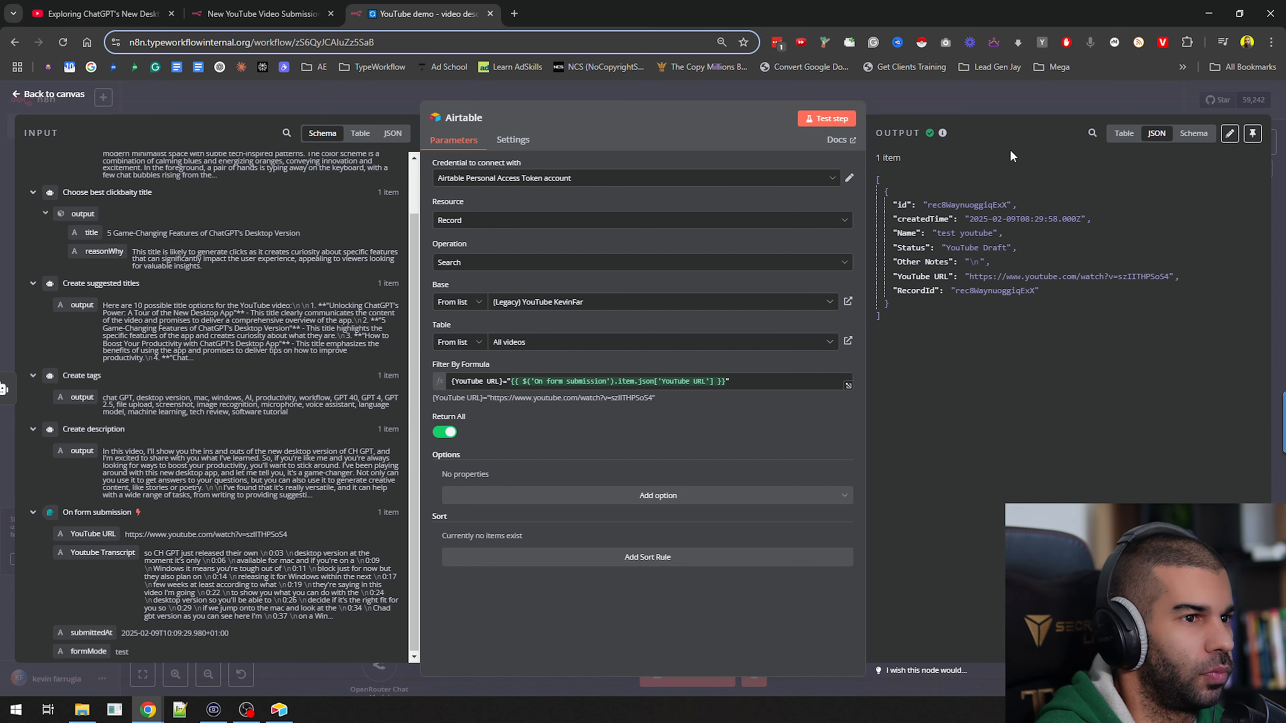
left_click_drag(934, 205, 1001, 204)
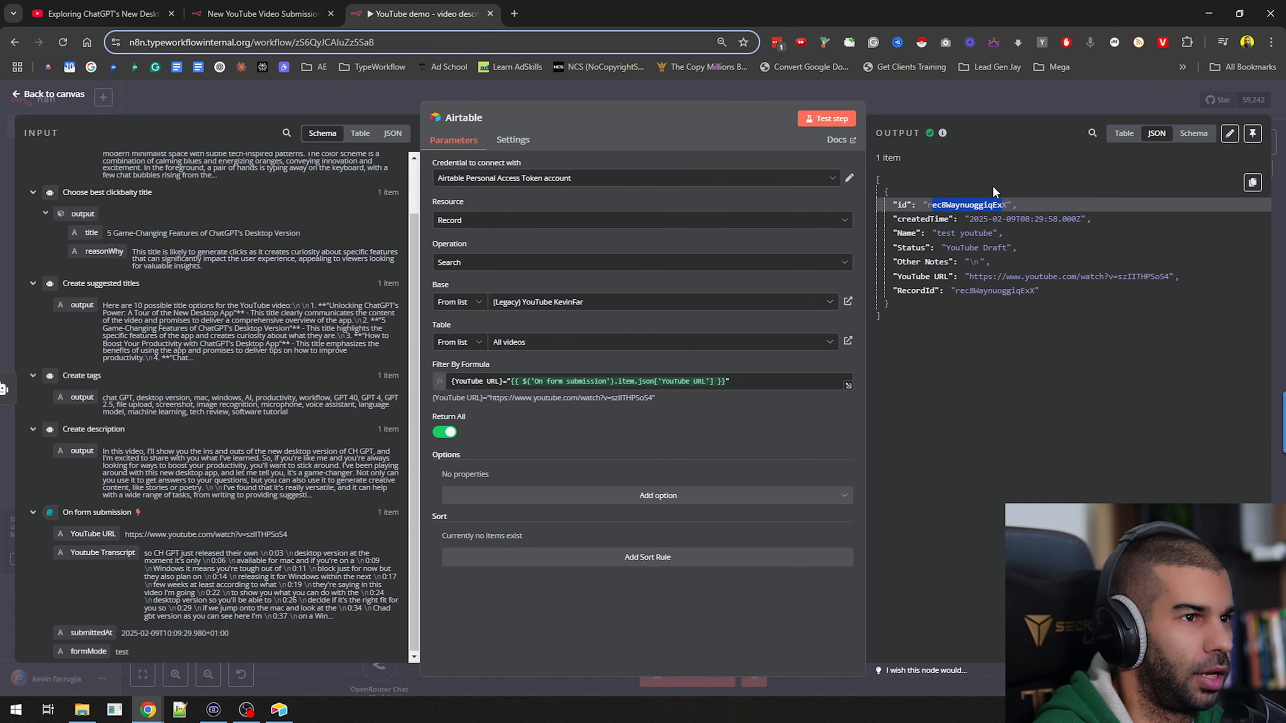
left_click(947, 93)
Add an Airtable Update record node after the Airtable search node
left_click_drag(743, 304, 748, 374)
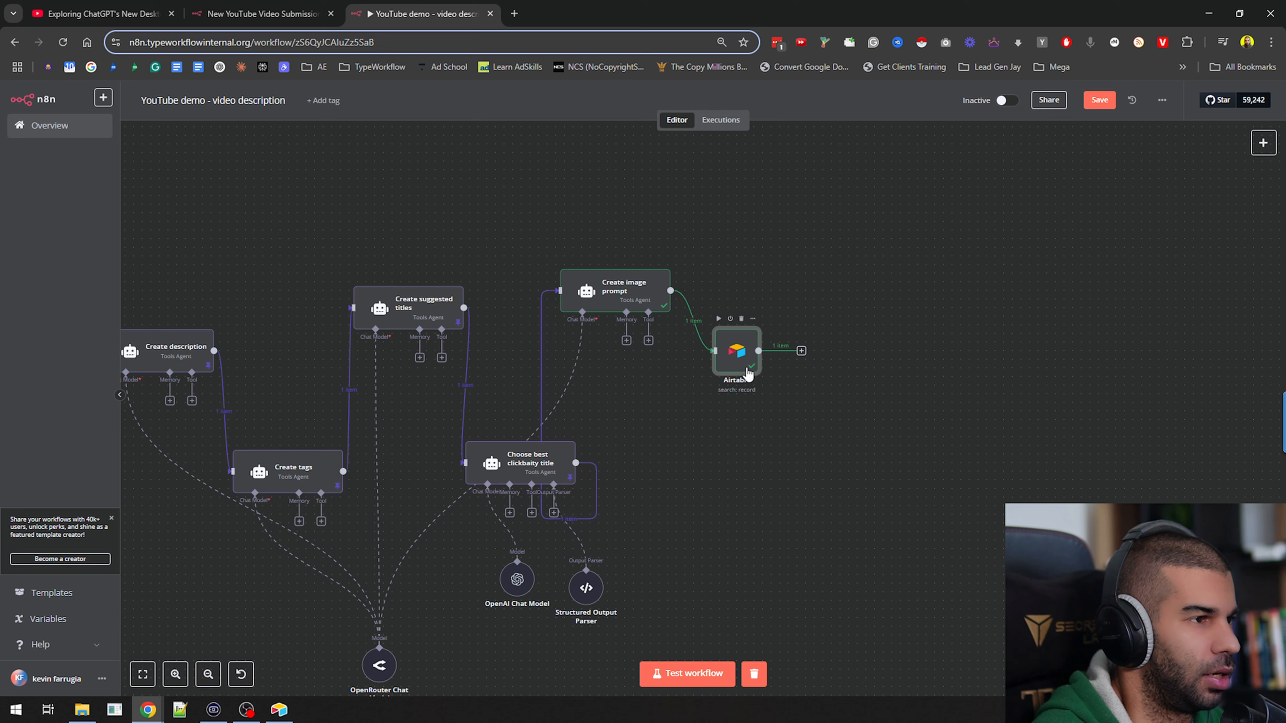
left_click(801, 352)
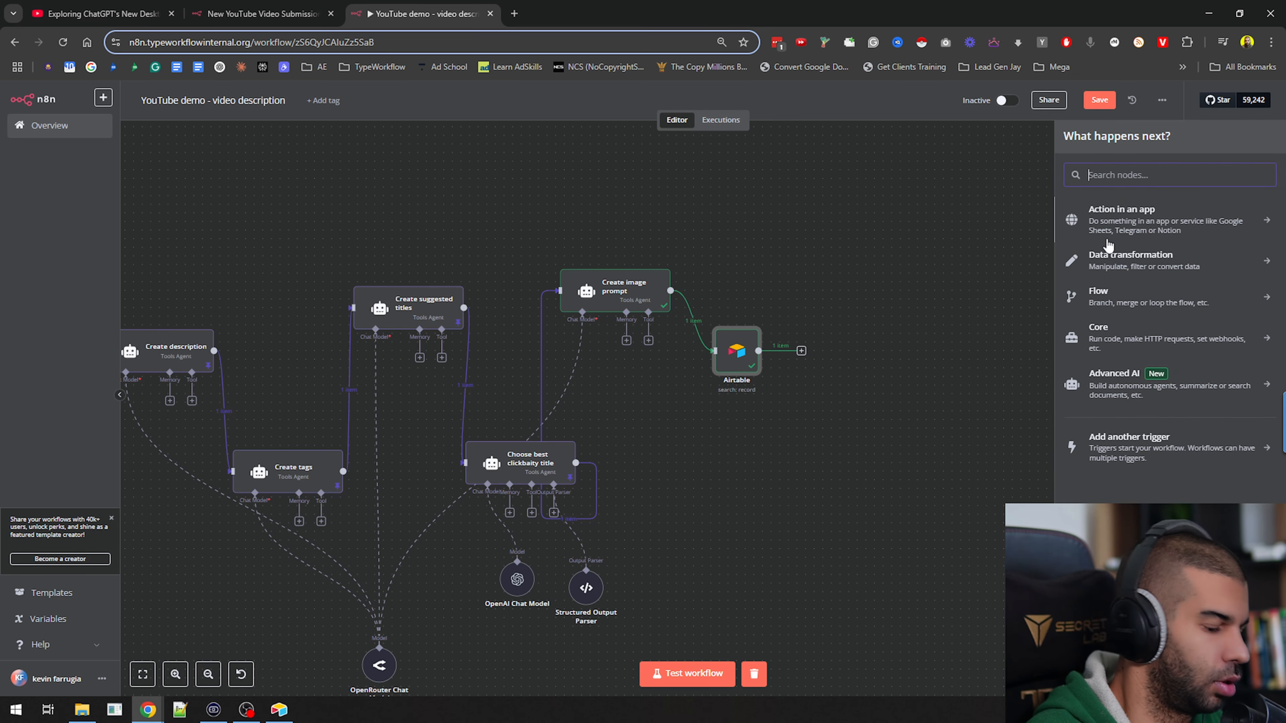
type("air")
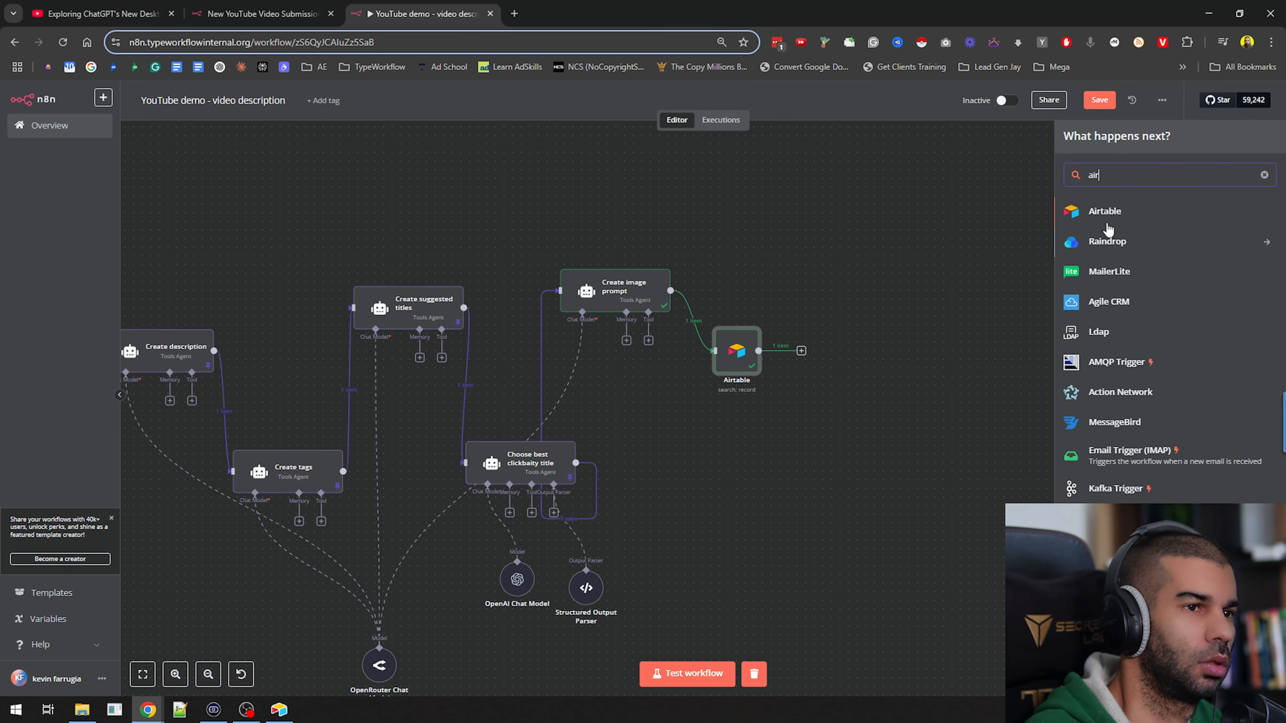
left_click(1107, 223)
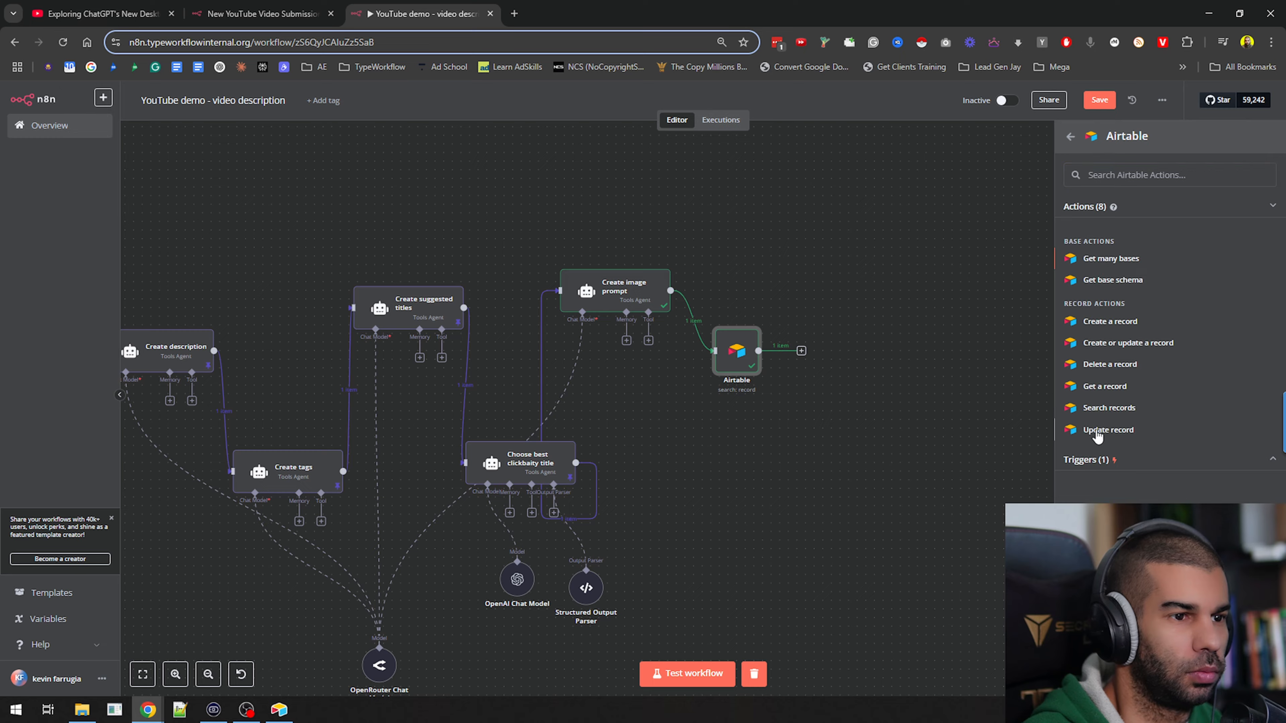
left_click(1108, 430)
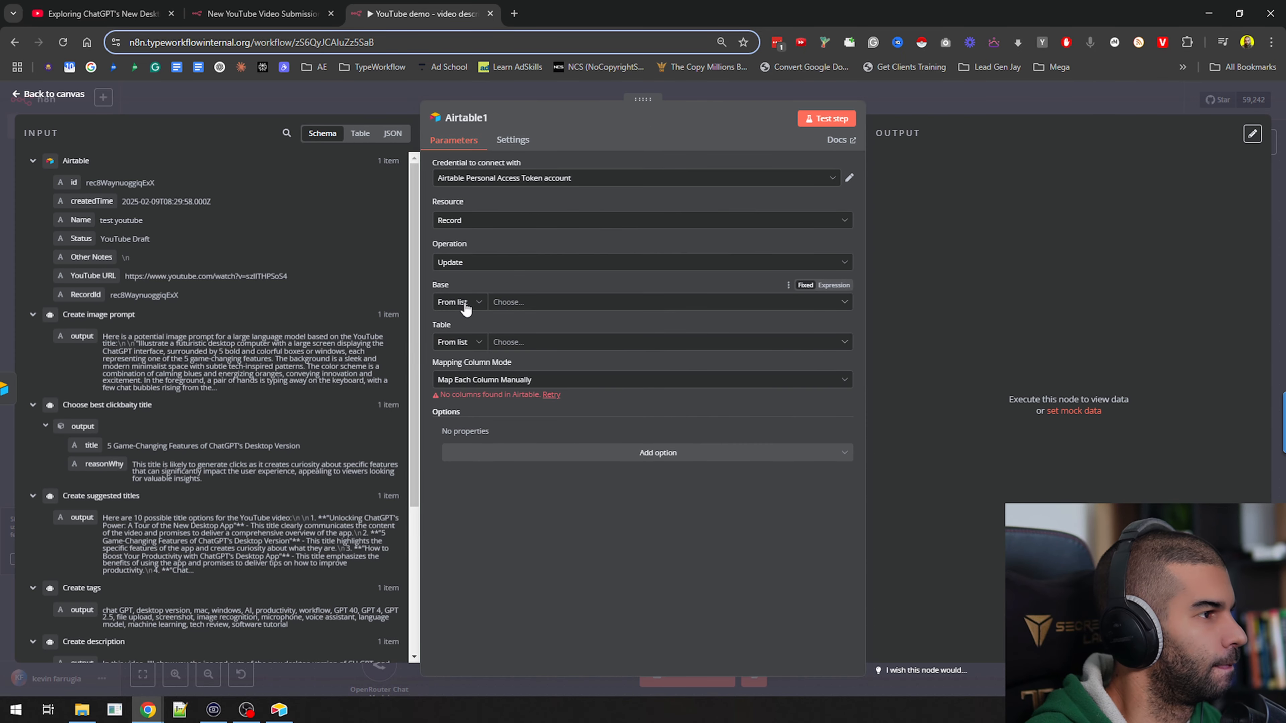
Point the update node at the [Legacy] YouTube base and its All videos table
left_click(505, 304)
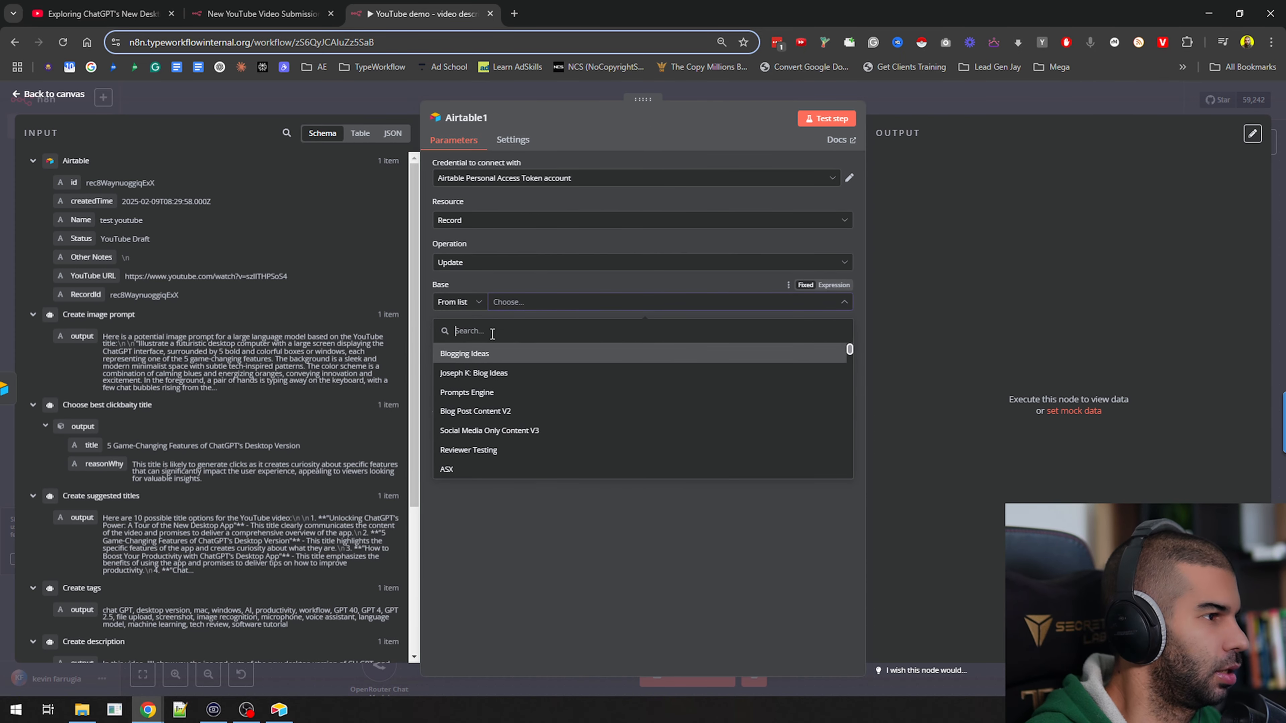
type("lega")
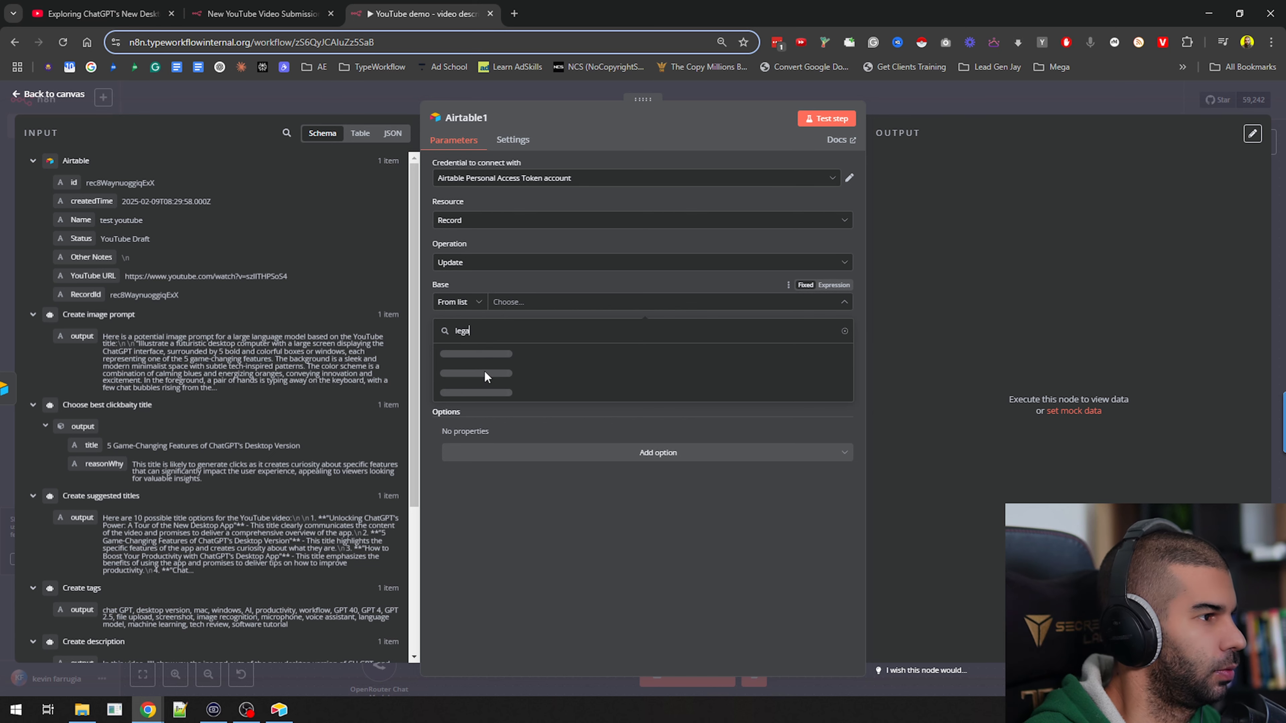
left_click(474, 356)
left_click(506, 342)
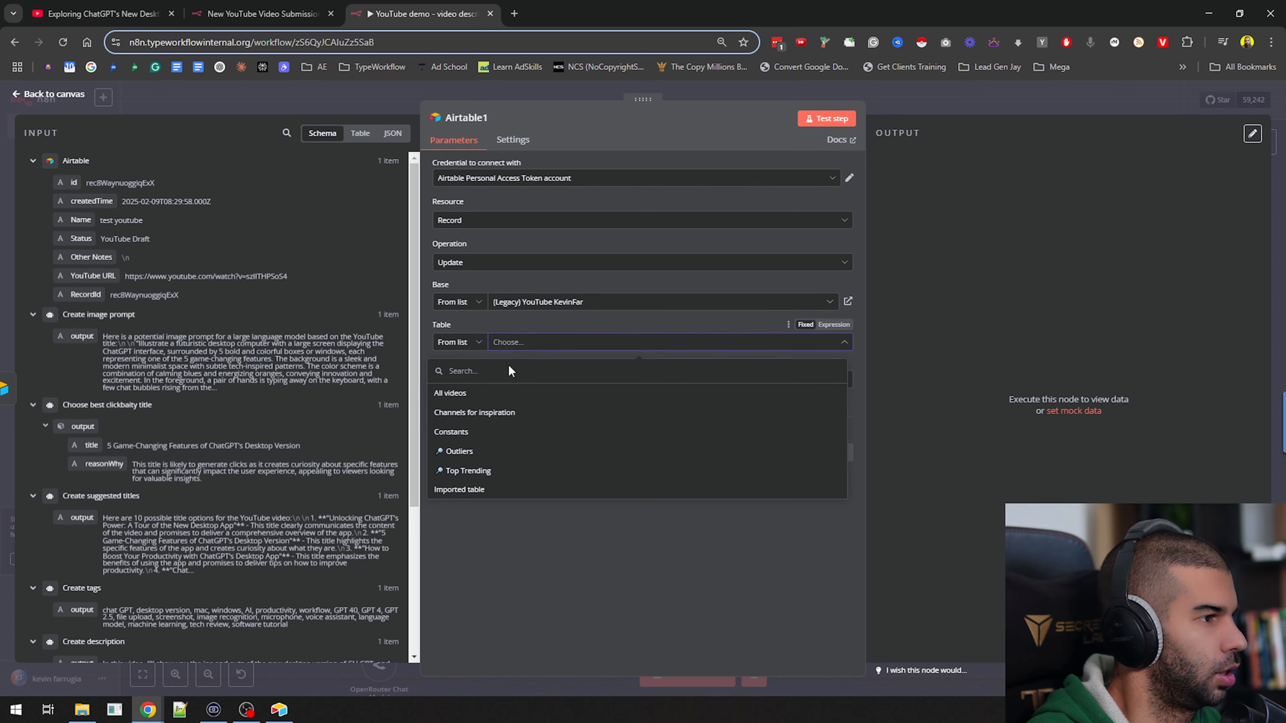
left_click(457, 394)
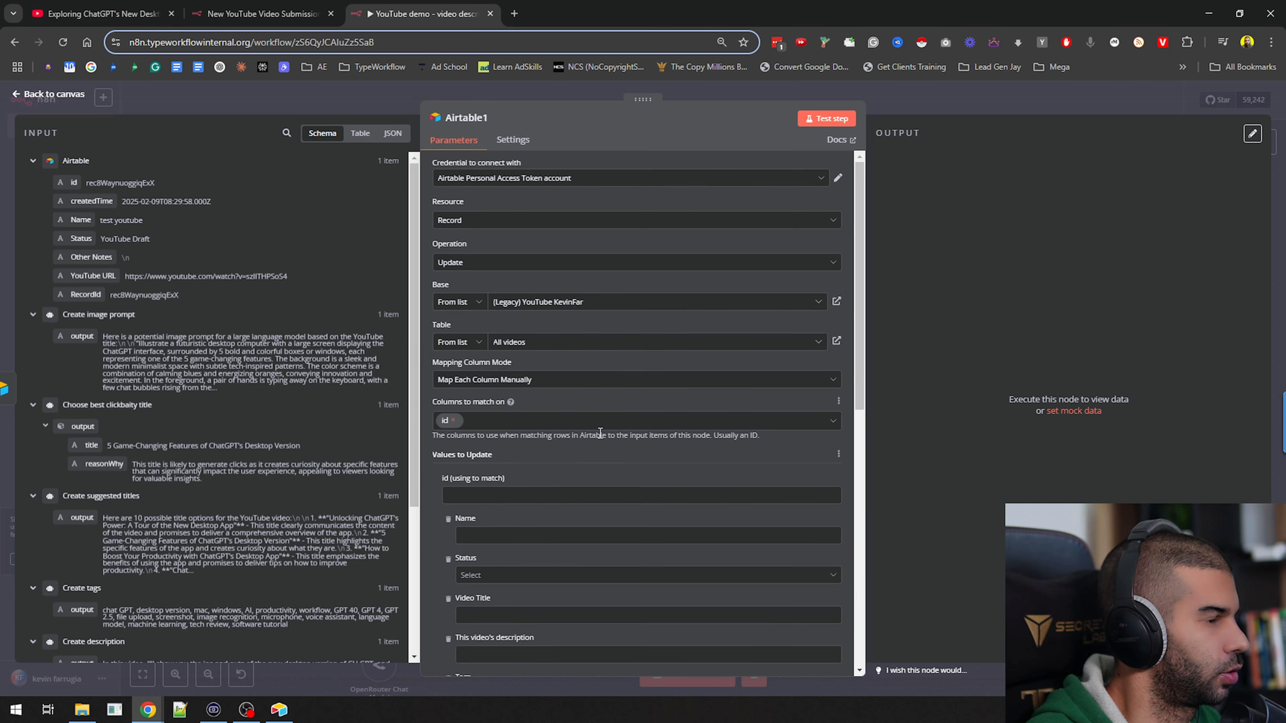
Match records on YouTube URL instead of id, mapping the match value to the Airtable search node's YouTube URL
left_click(455, 421)
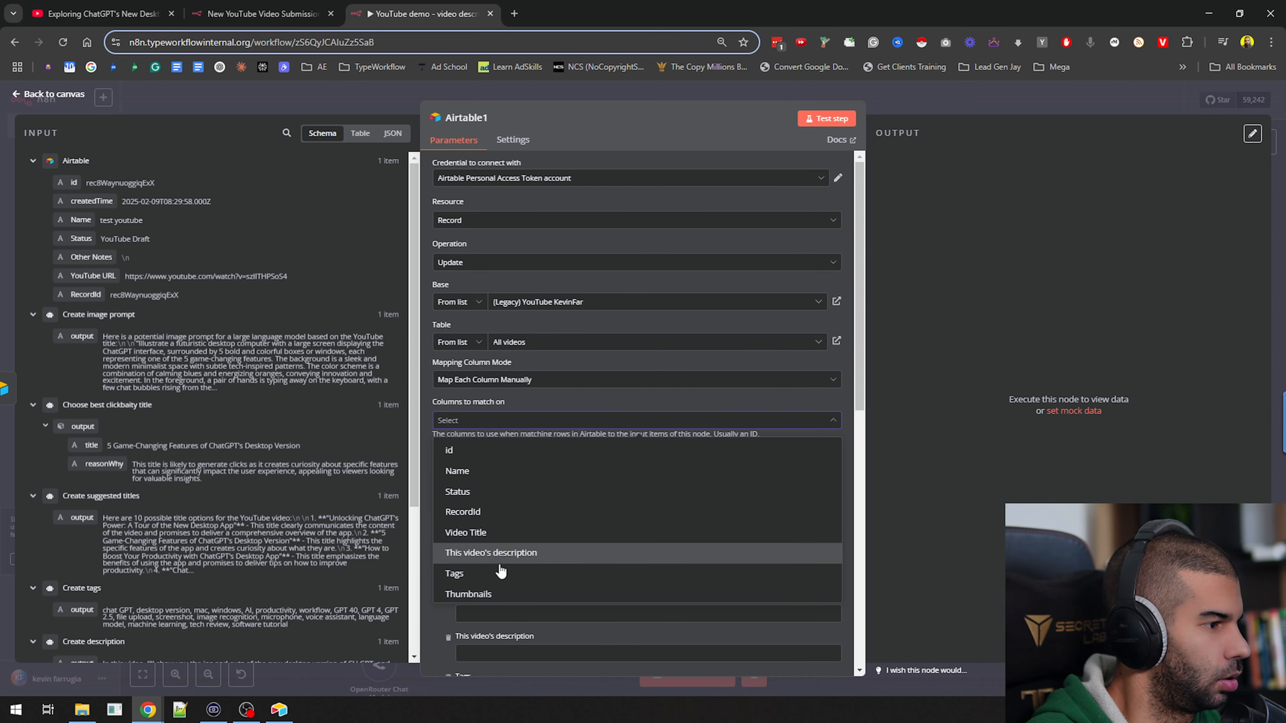
scroll(501, 567, "down", 3)
left_click(483, 481)
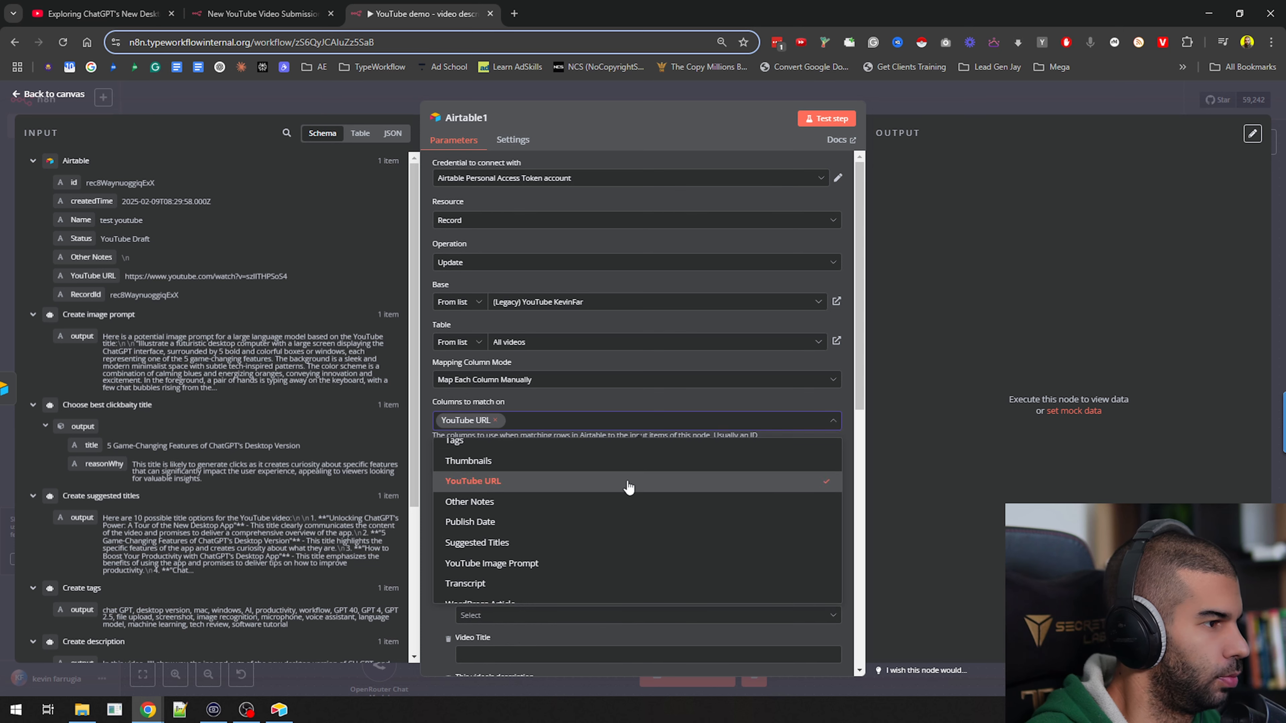
left_click(555, 403)
left_click(521, 496)
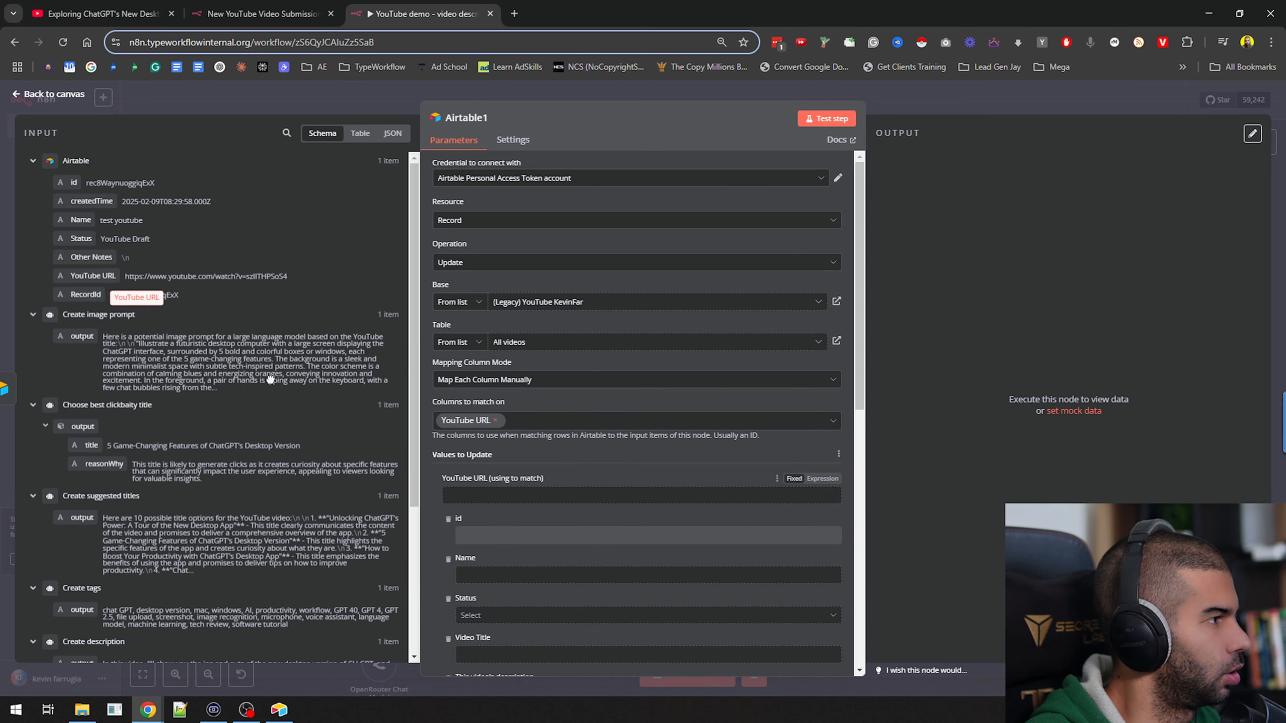
left_click_drag(88, 276, 518, 494)
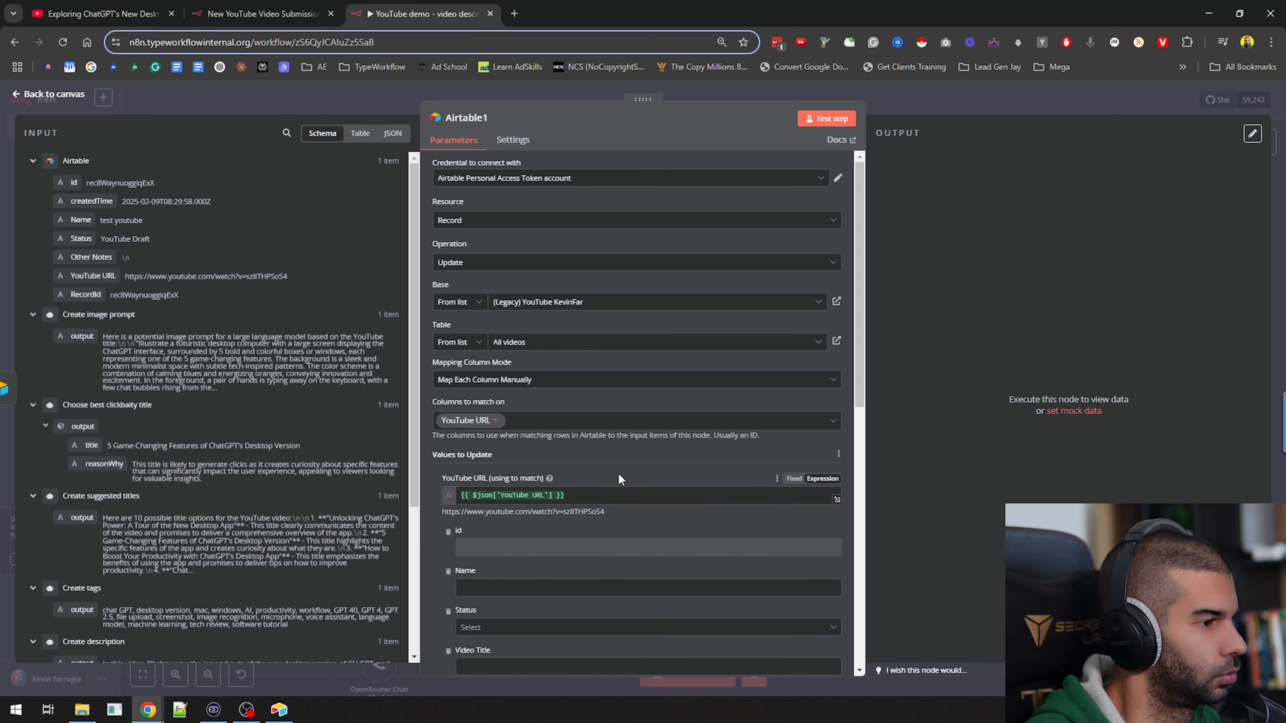
Map the Video Title column to the title output of the Choose best clickbaity title node
scroll(625, 460, "down", 4)
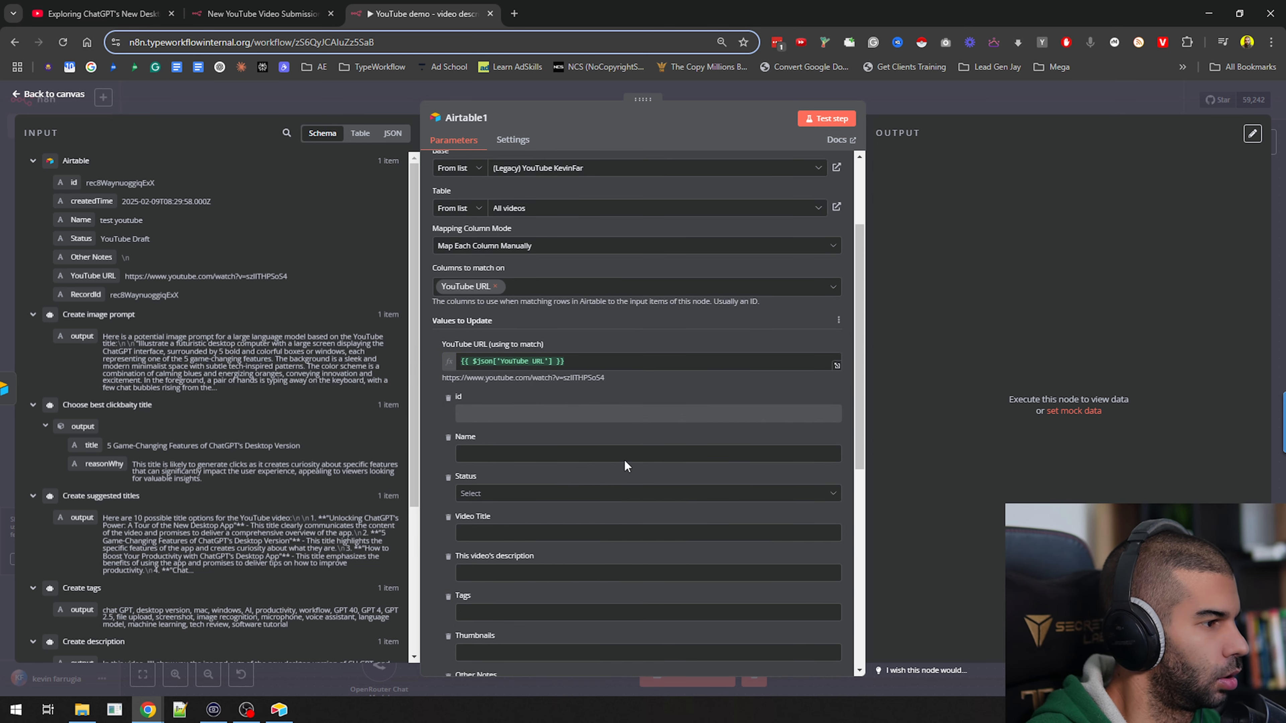
scroll(690, 352, "down", 1)
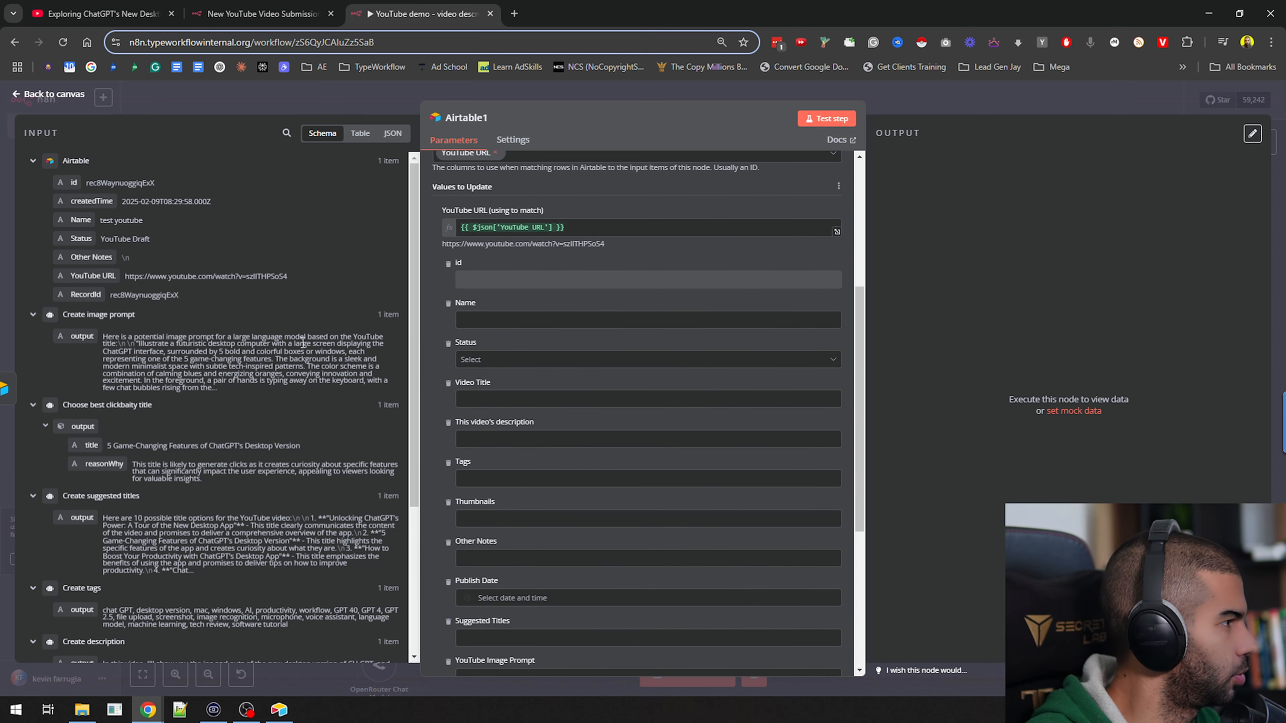
scroll(562, 303, "down", 1)
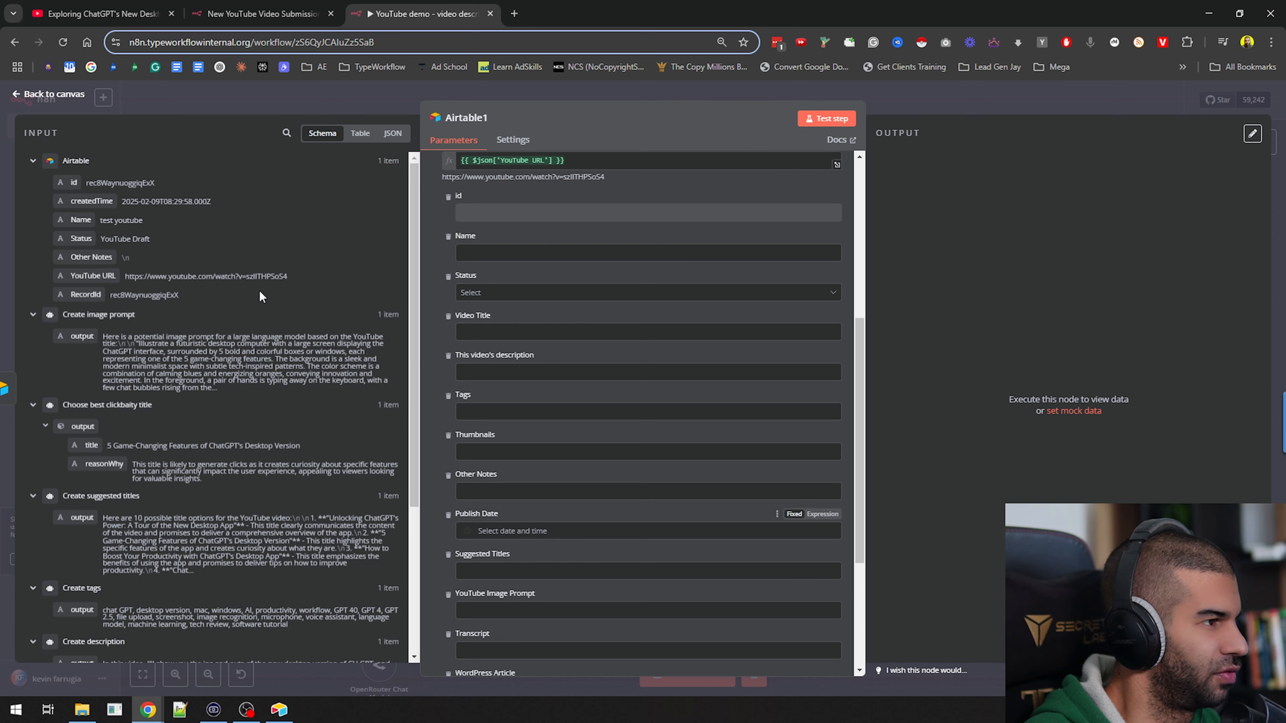
scroll(218, 370, "down", 1)
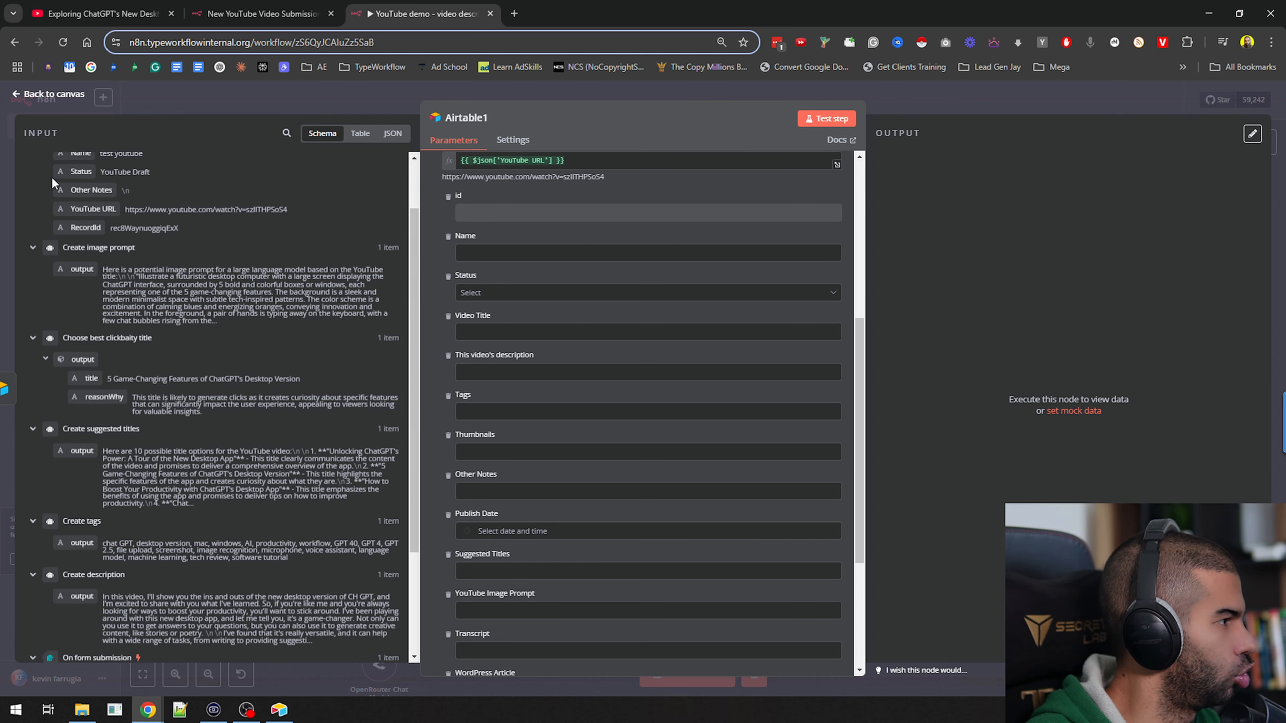
left_click_drag(90, 378, 498, 330)
Map This video's description to the Create description output and Tags to the Create tags output
scroll(144, 379, "down", 3)
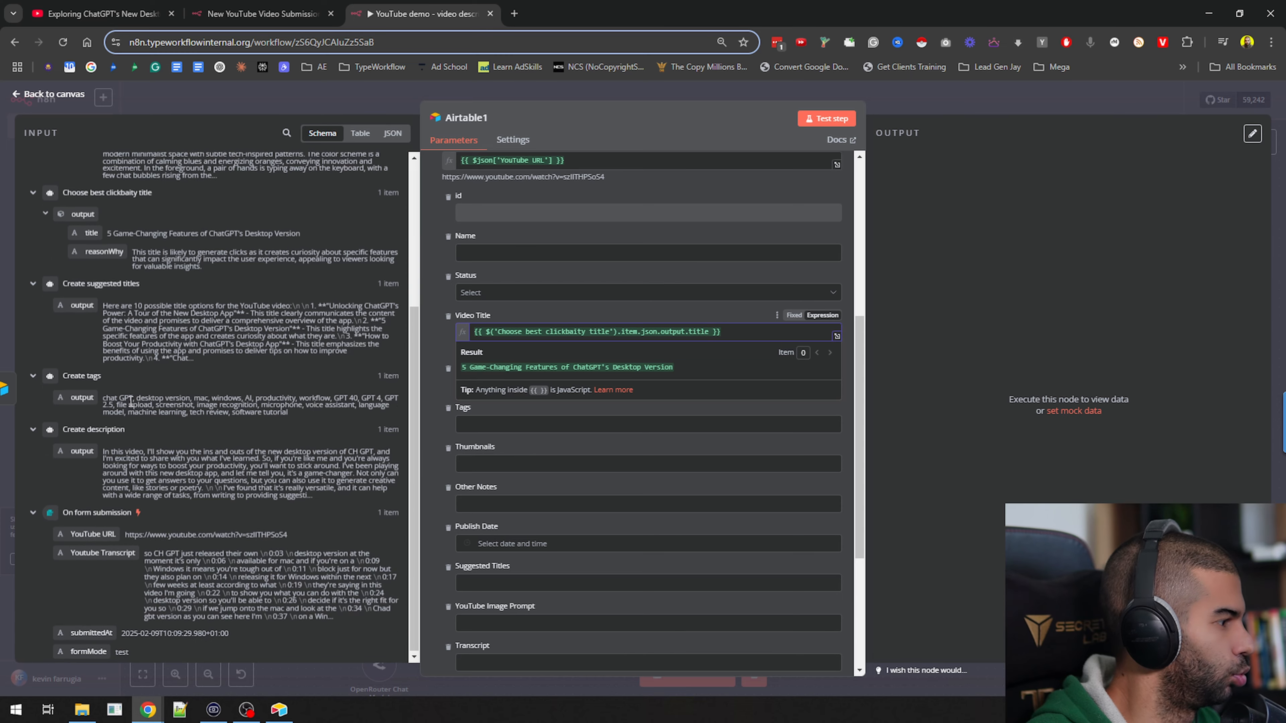
left_click_drag(82, 451, 522, 383)
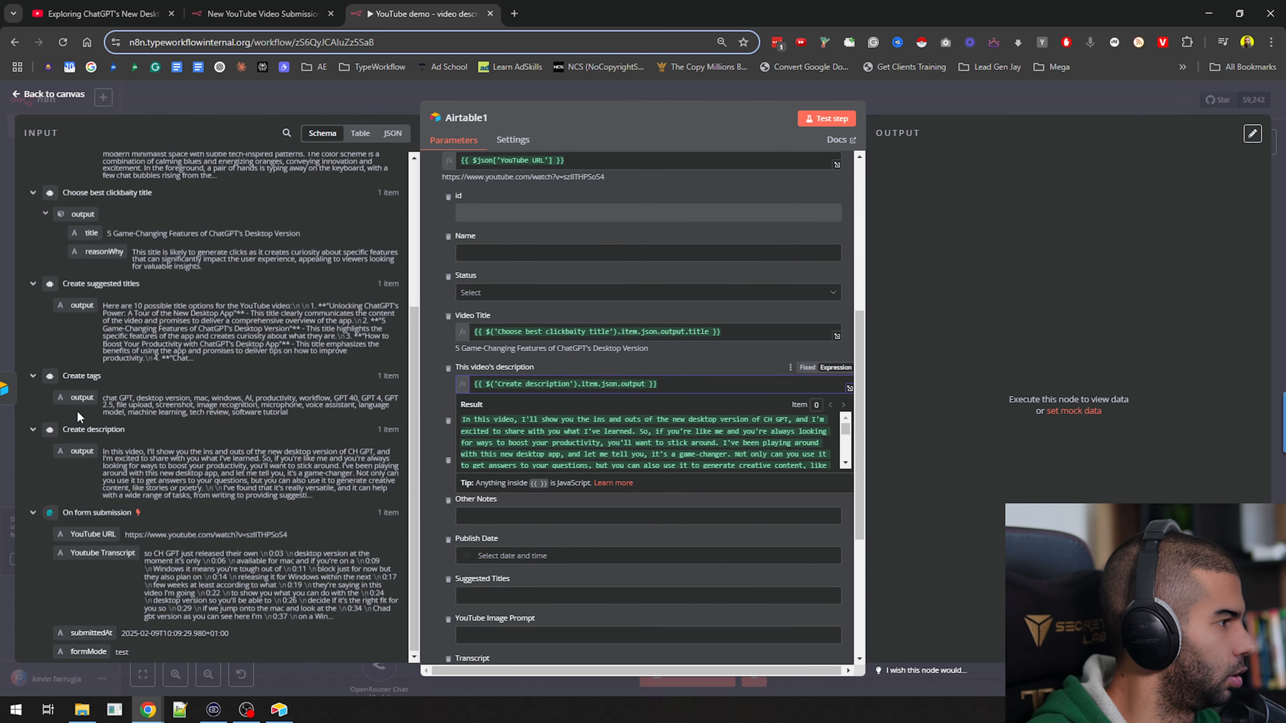
left_click_drag(76, 394, 541, 432)
left_click(436, 476)
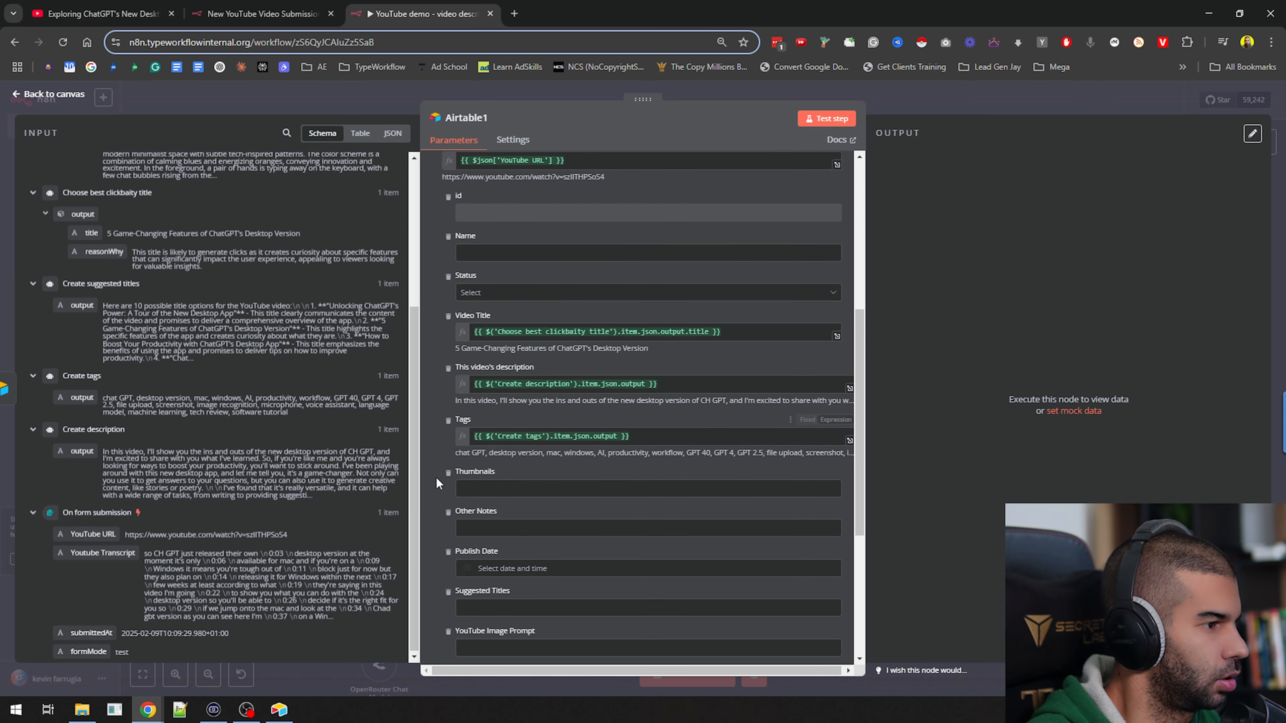
Map the Suggested Titles column to the output of the Create suggested titles node
scroll(495, 504, "down", 1)
scroll(495, 505, "down", 1)
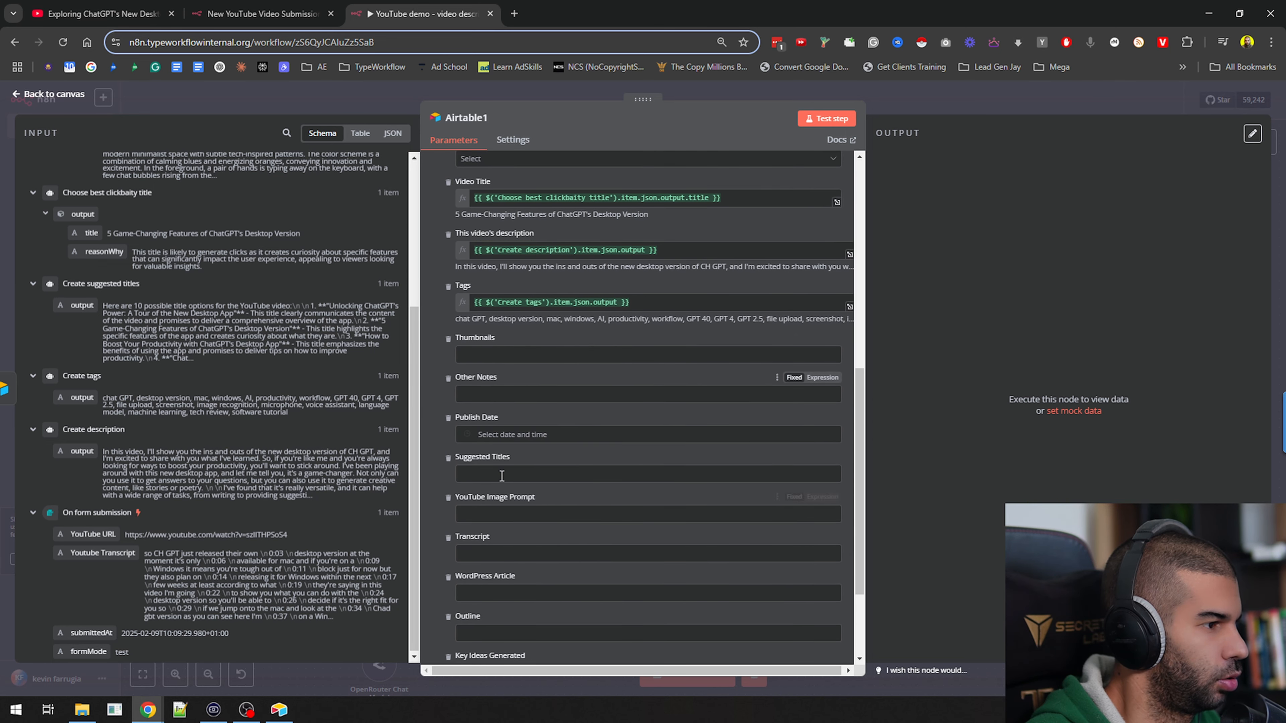
scroll(72, 429, "up", 1)
scroll(72, 430, "up", 3)
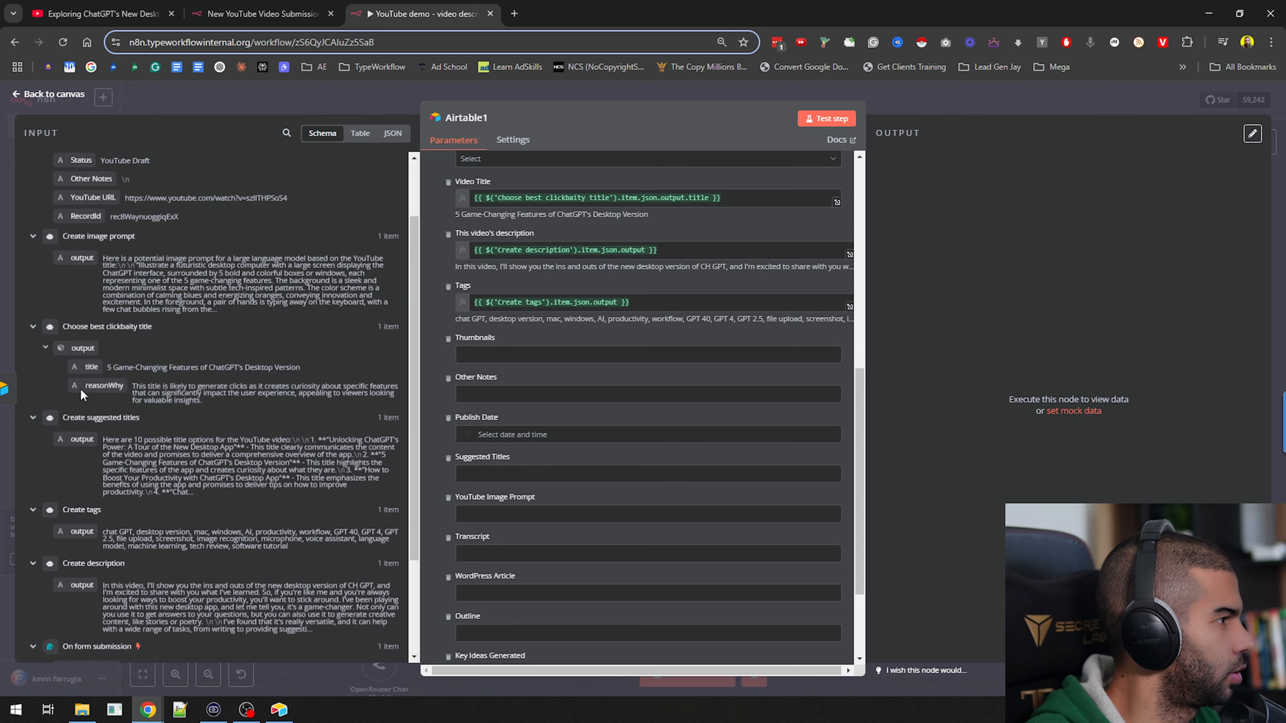
left_click_drag(75, 439, 537, 474)
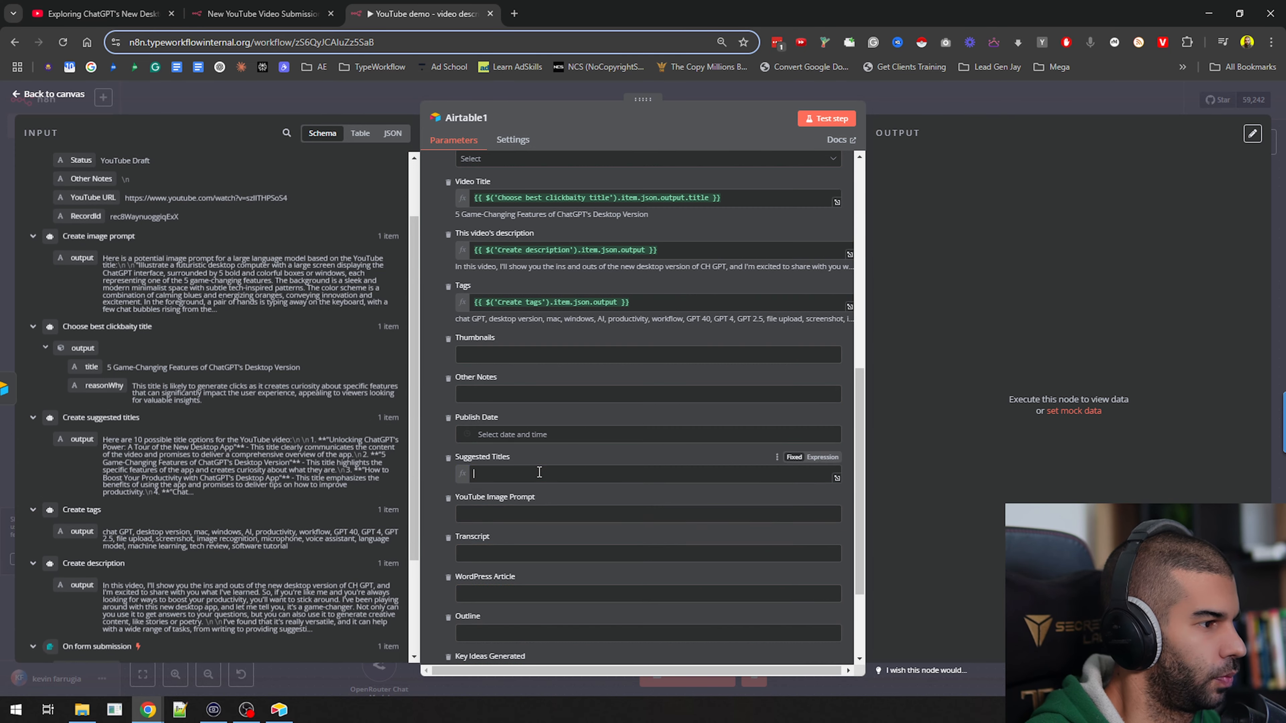
left_click(430, 478)
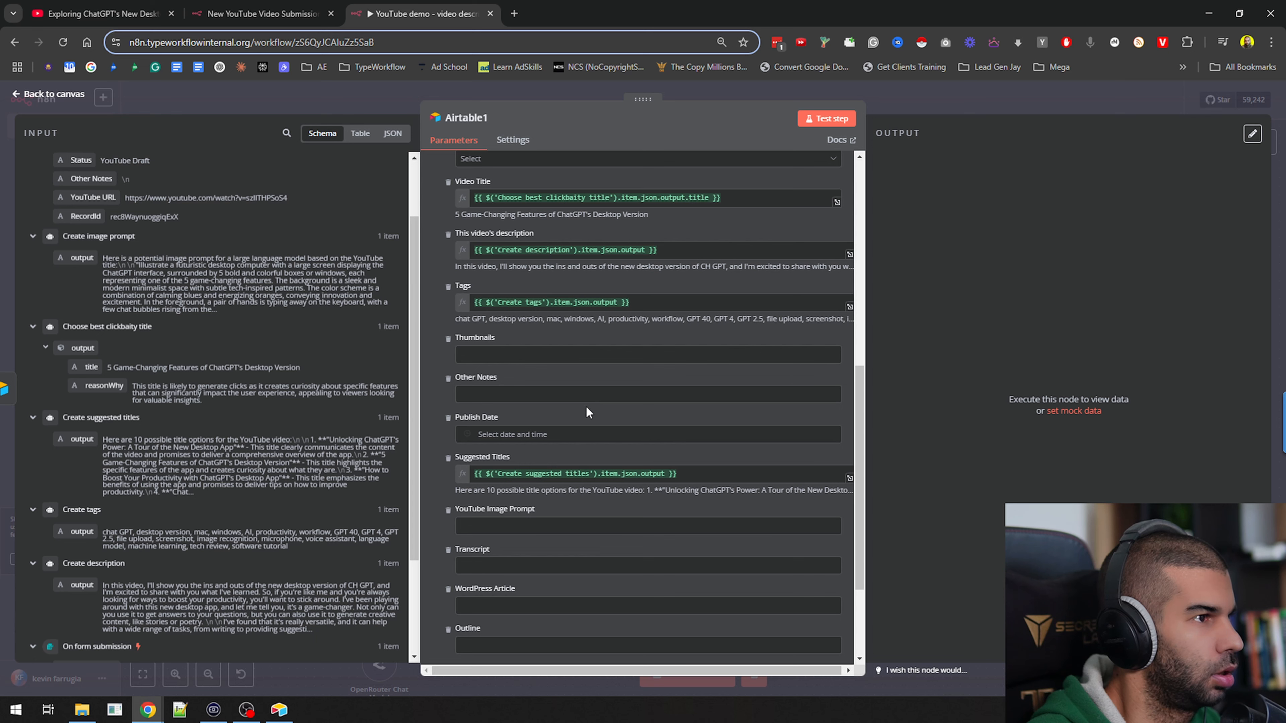
Map the YouTube Image Prompt column to the output of the Create image prompt node
scroll(557, 405, "down", 2)
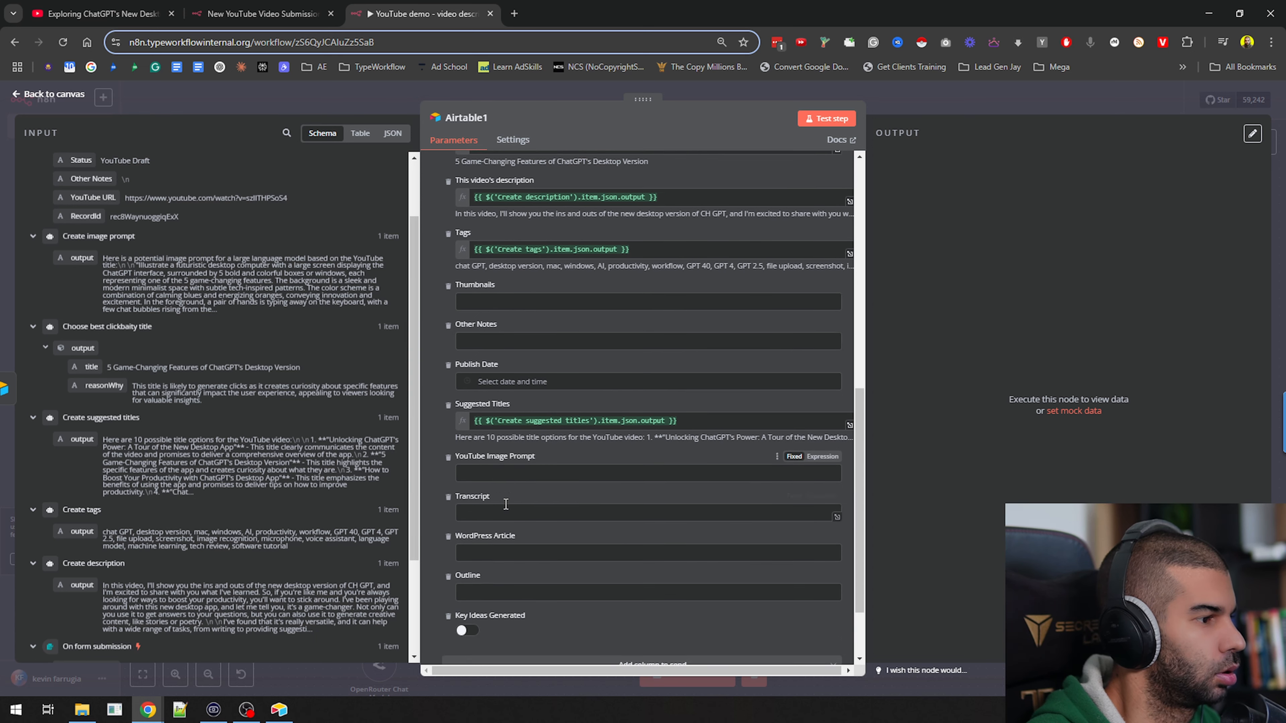
scroll(273, 465, "up", 2)
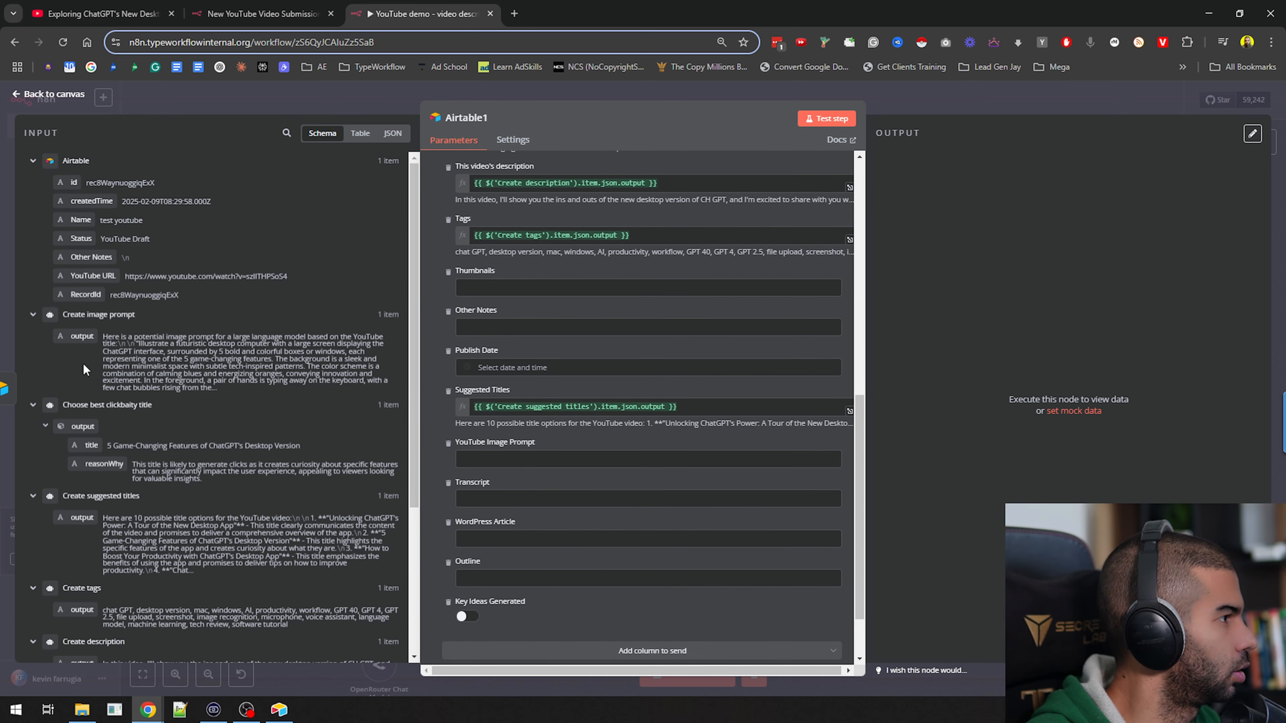
left_click_drag(79, 337, 526, 459)
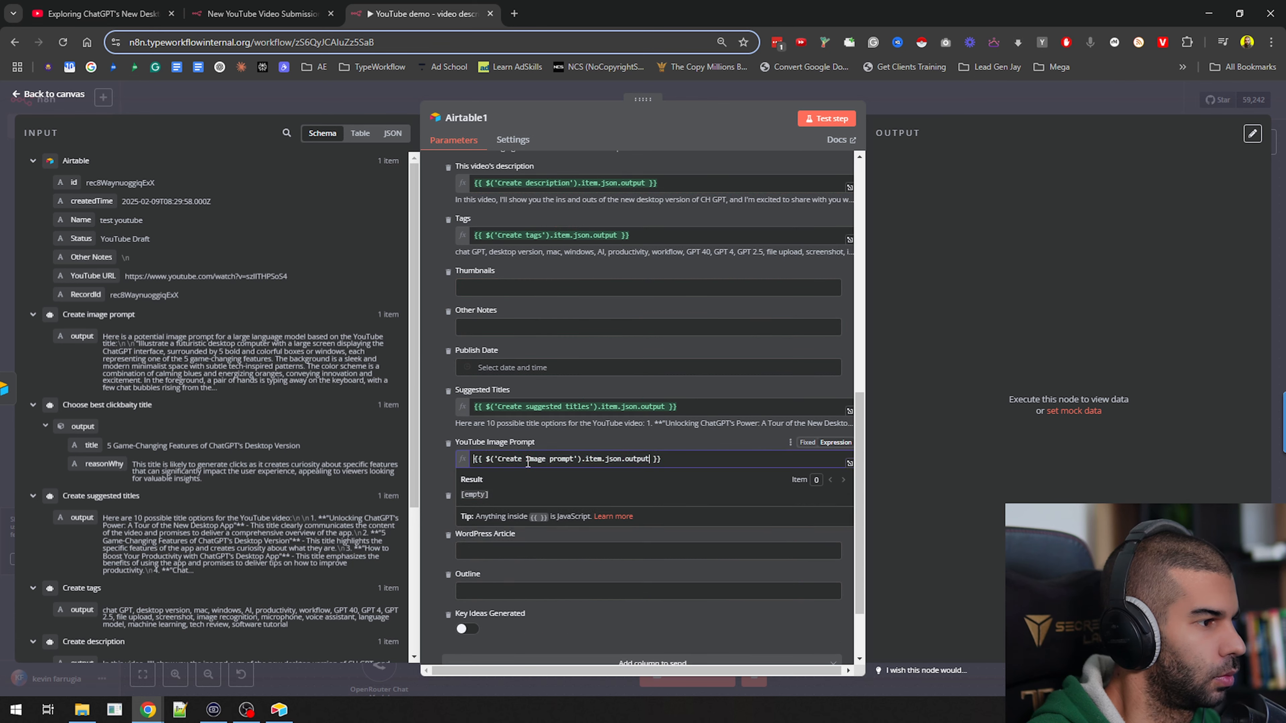
left_click(494, 590)
Map the Transcript column to the On form submission node's Youtube Transcript and test the Airtable update node
left_click(491, 513)
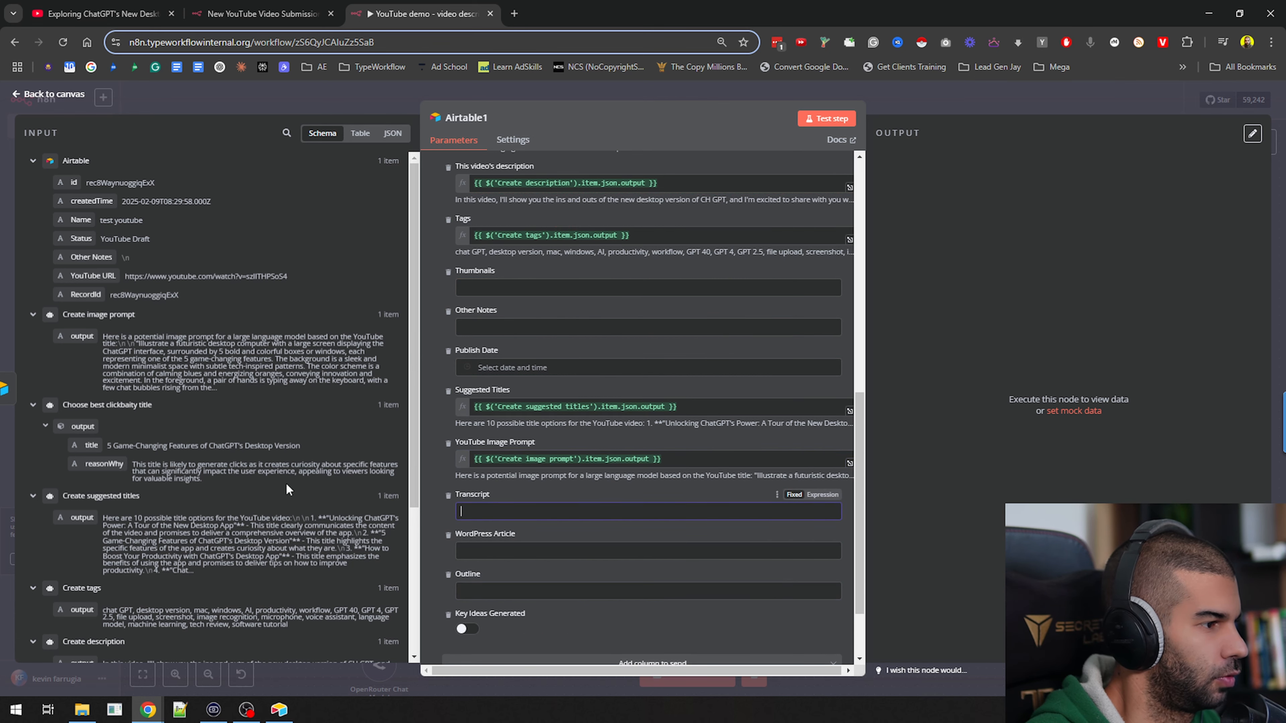
scroll(284, 491, "down", 4)
left_click_drag(106, 551, 427, 512)
left_click(439, 521)
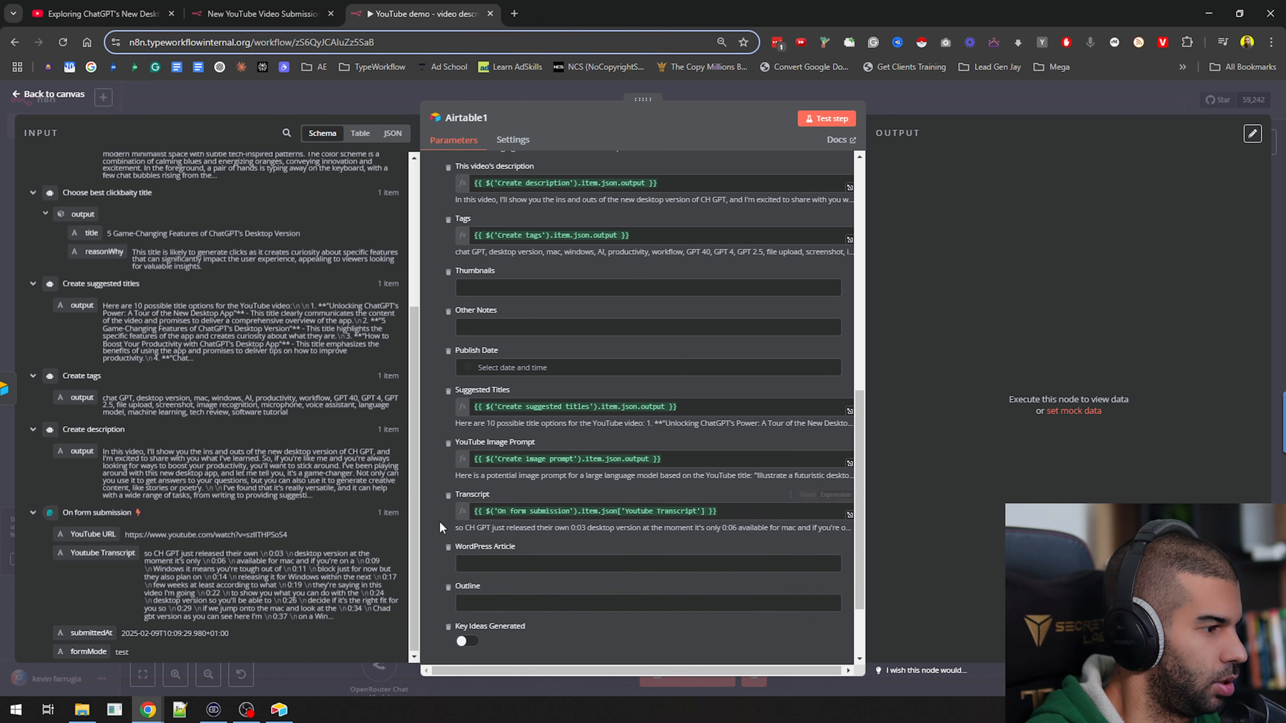
scroll(654, 506, "up", 5)
left_click(818, 122)
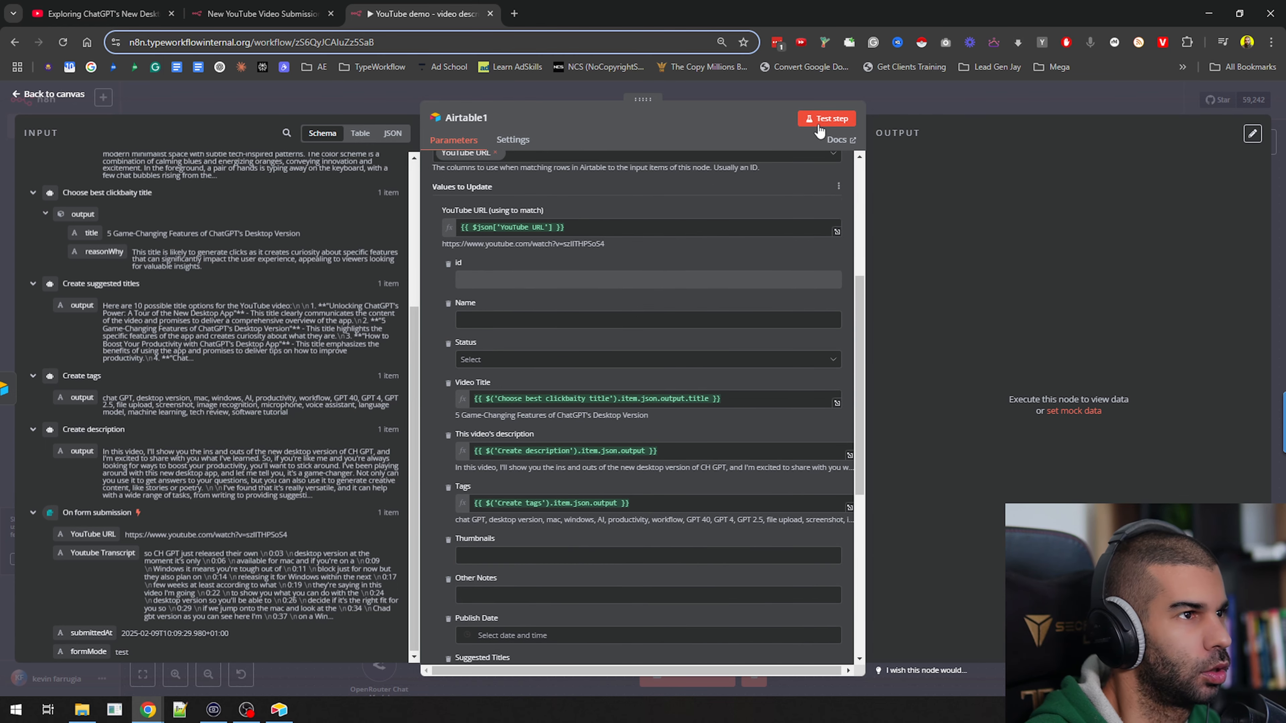
Switch to Airtable and check the test youtube record's Video Title, description, Tags, Suggested Titles, YouTube Image Prompt and Transcript fields
key("alt+Tab")
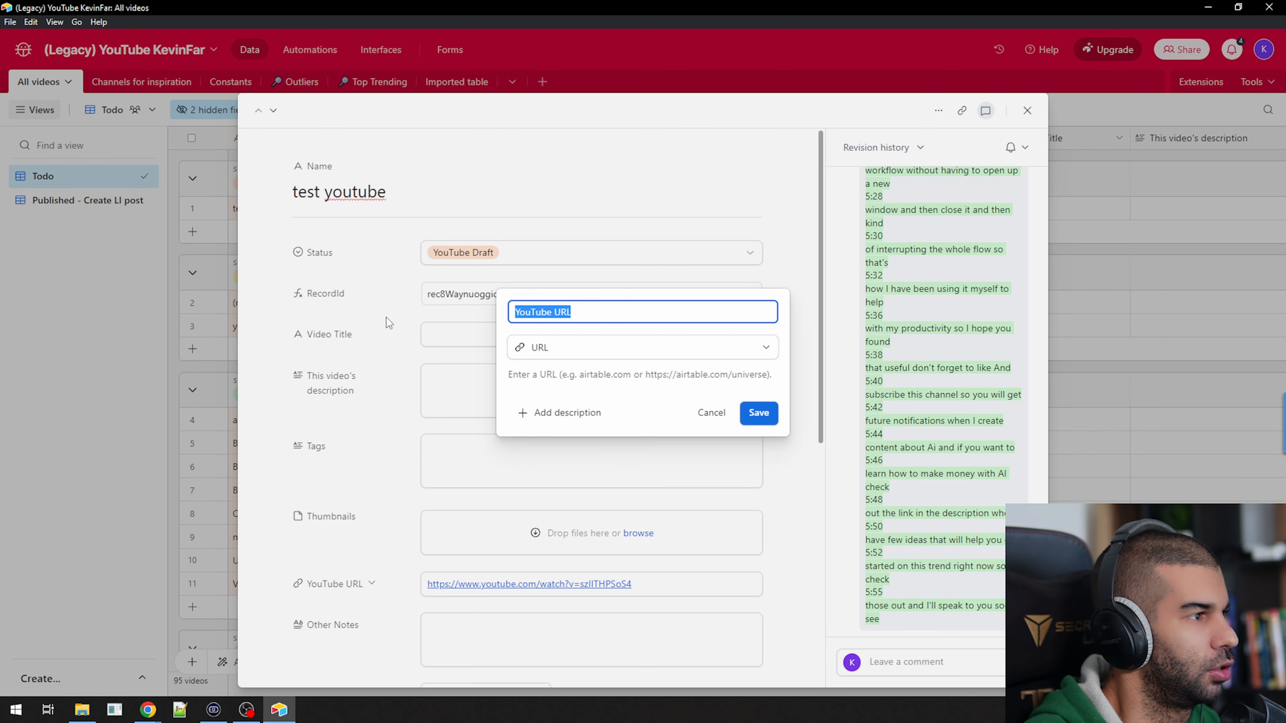
left_click(262, 293)
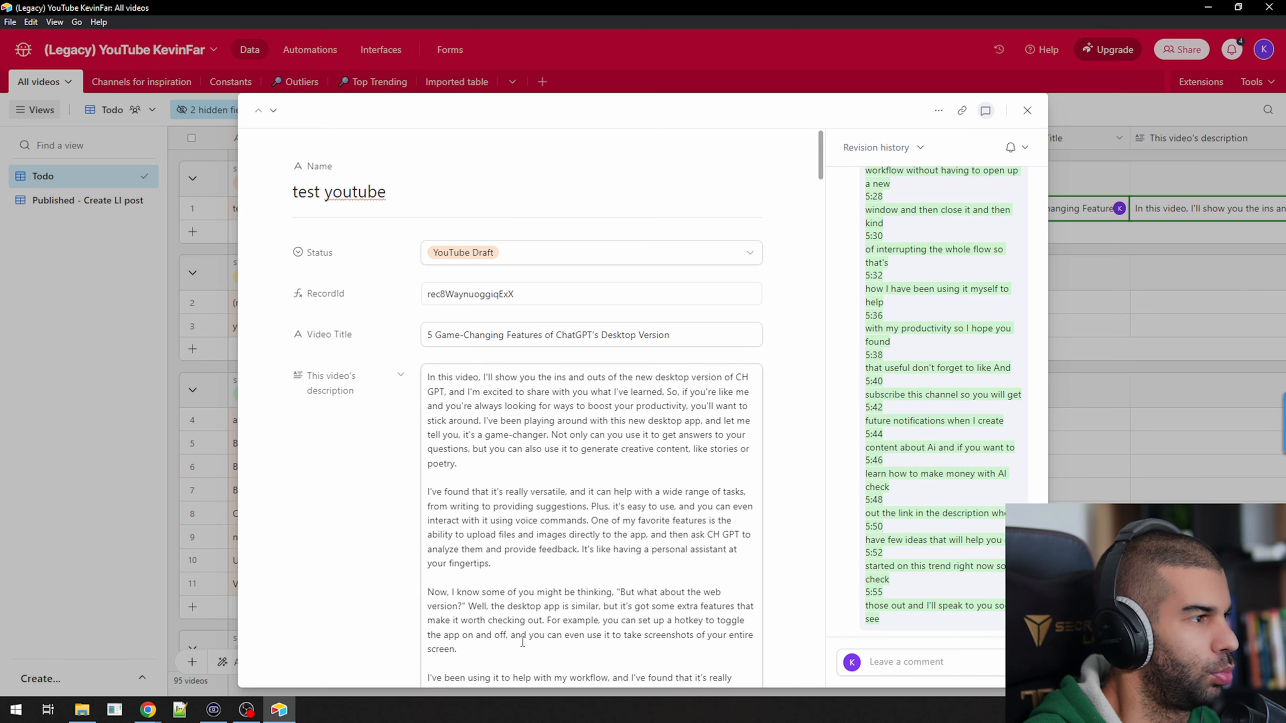
scroll(382, 408, "down", 2)
left_click_drag(456, 311, 612, 610)
scroll(329, 305, "down", 10)
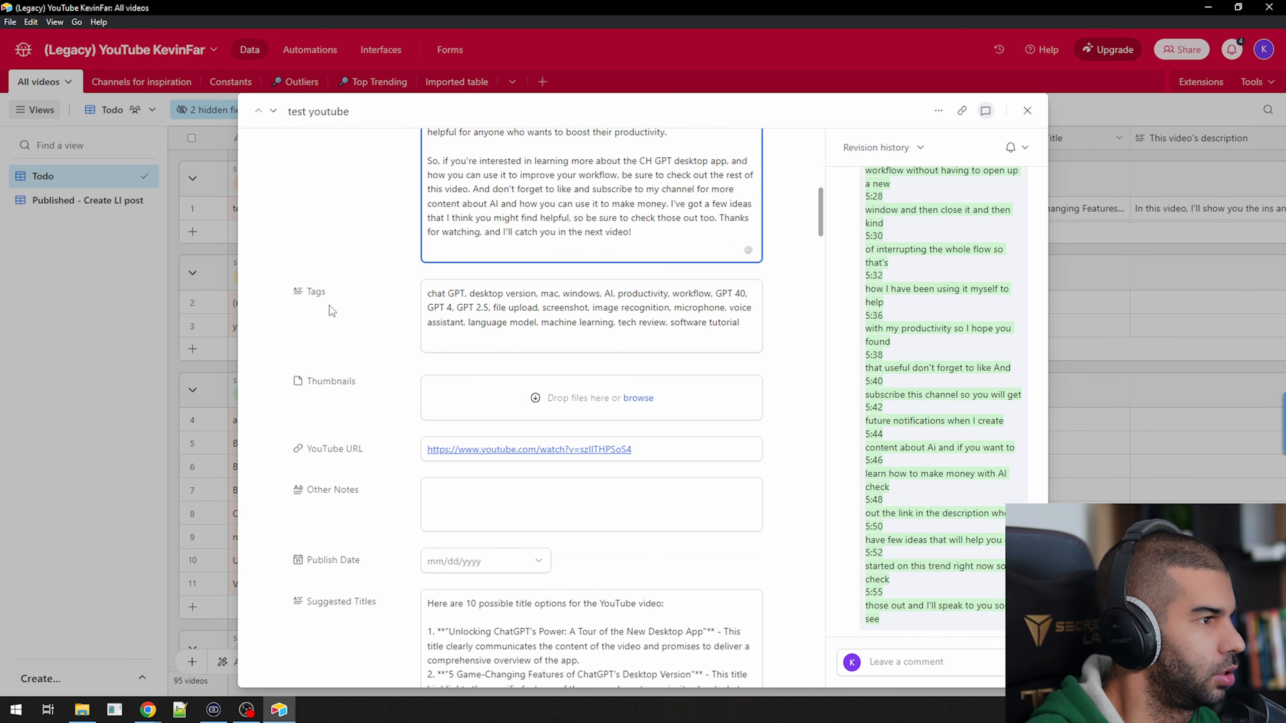
scroll(552, 313, "down", 2)
scroll(552, 312, "down", 5)
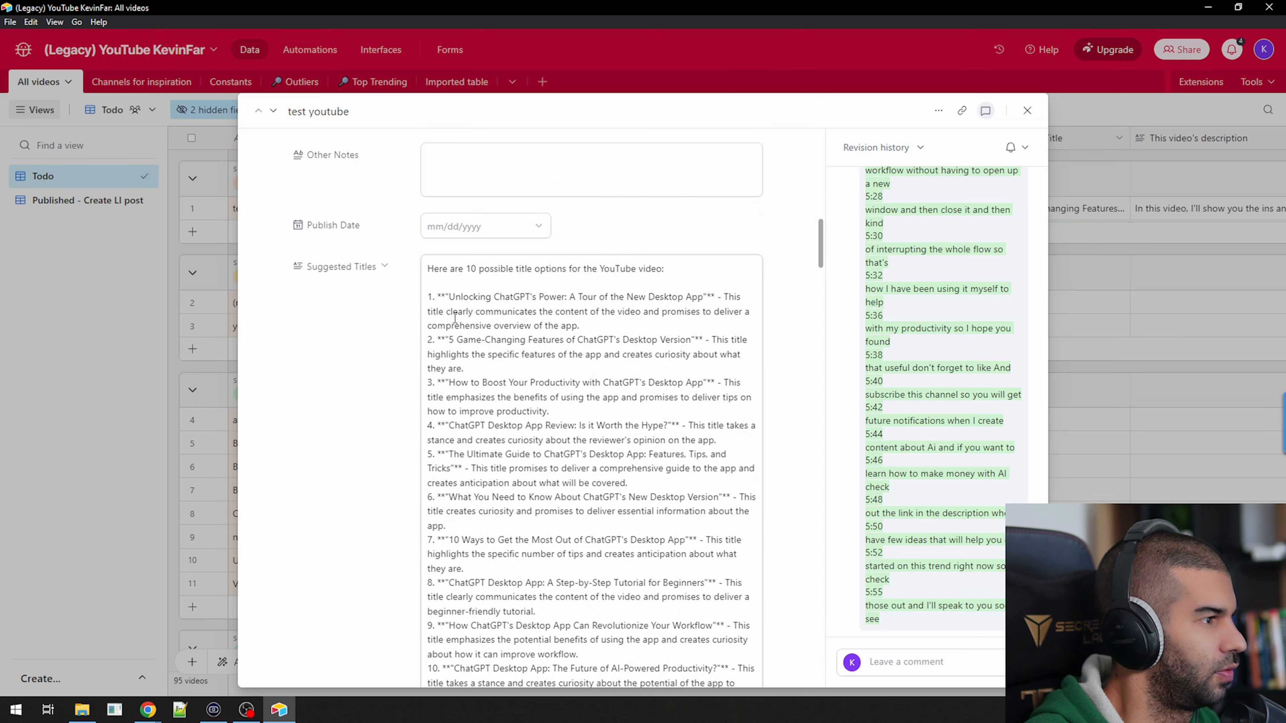
scroll(510, 337, "down", 10)
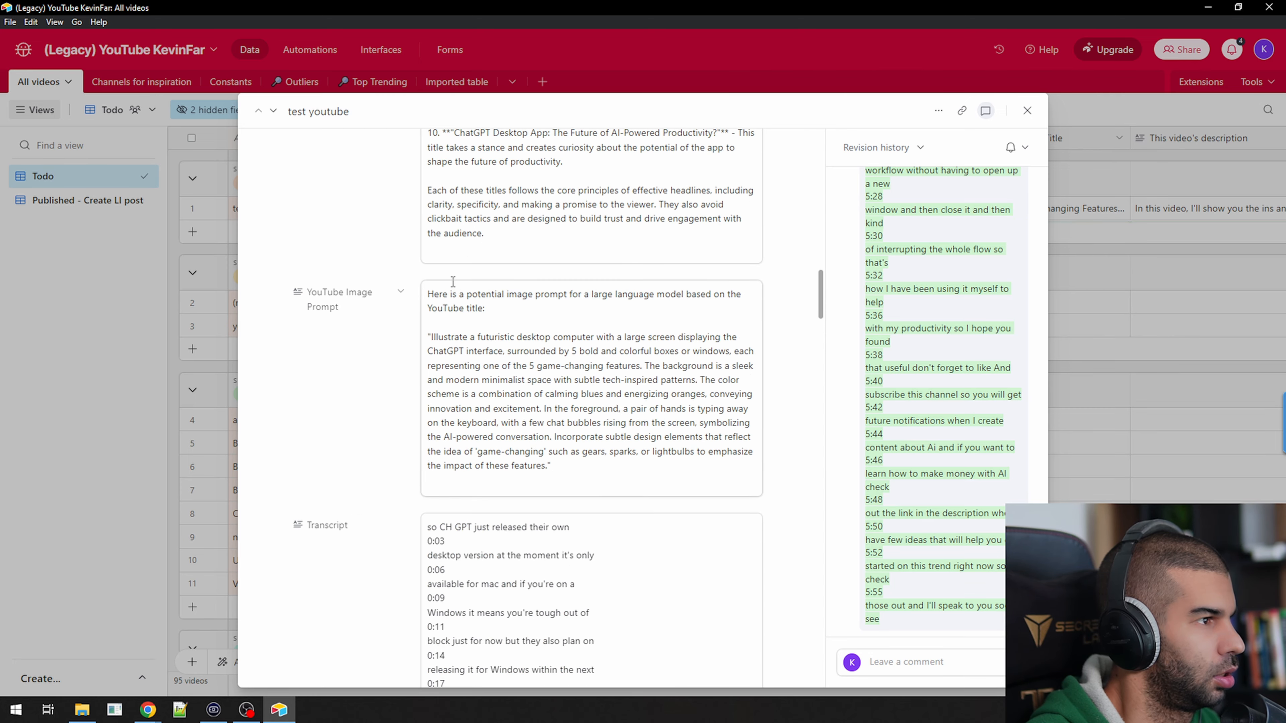
scroll(483, 383, "down", 5)
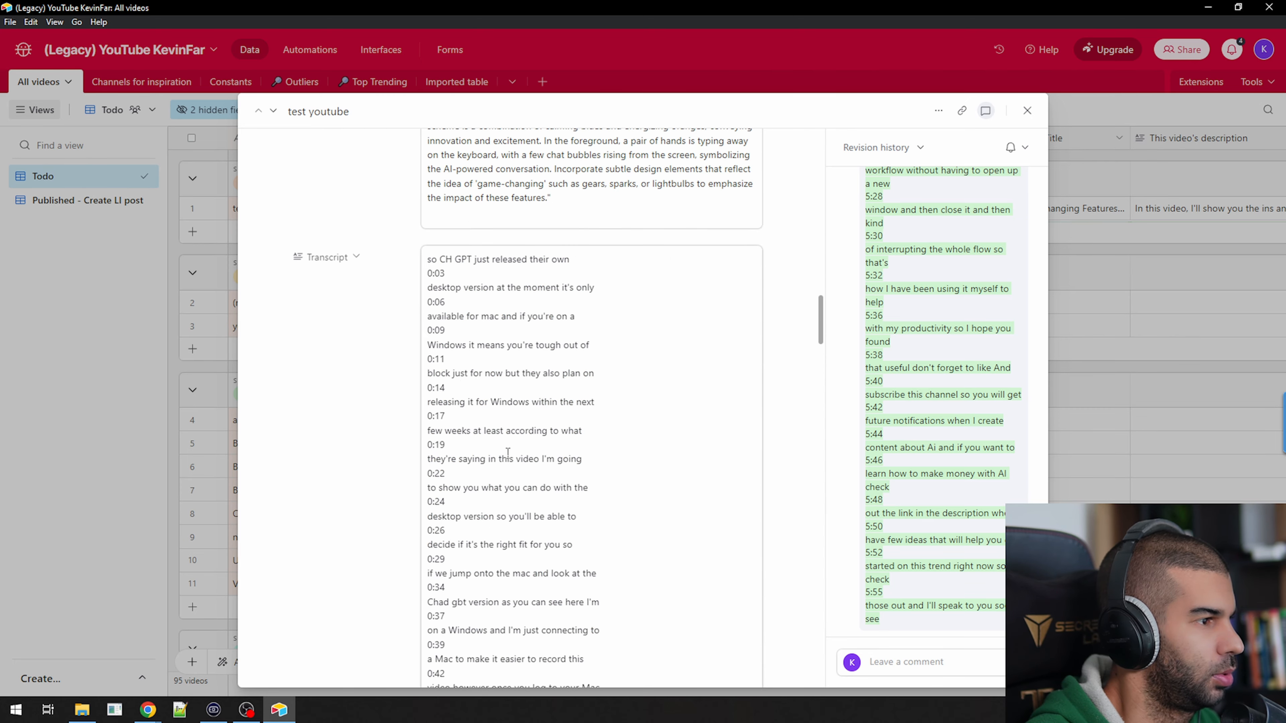
scroll(508, 452, "up", 20)
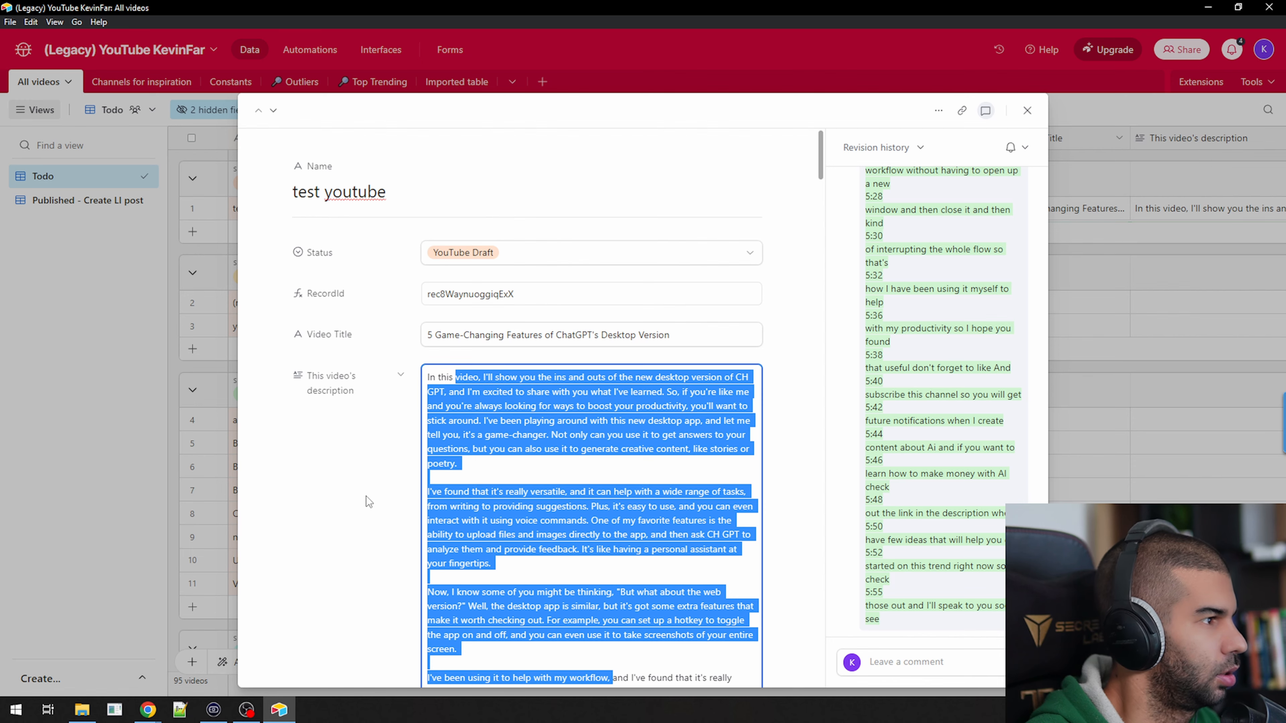
left_click(366, 496)
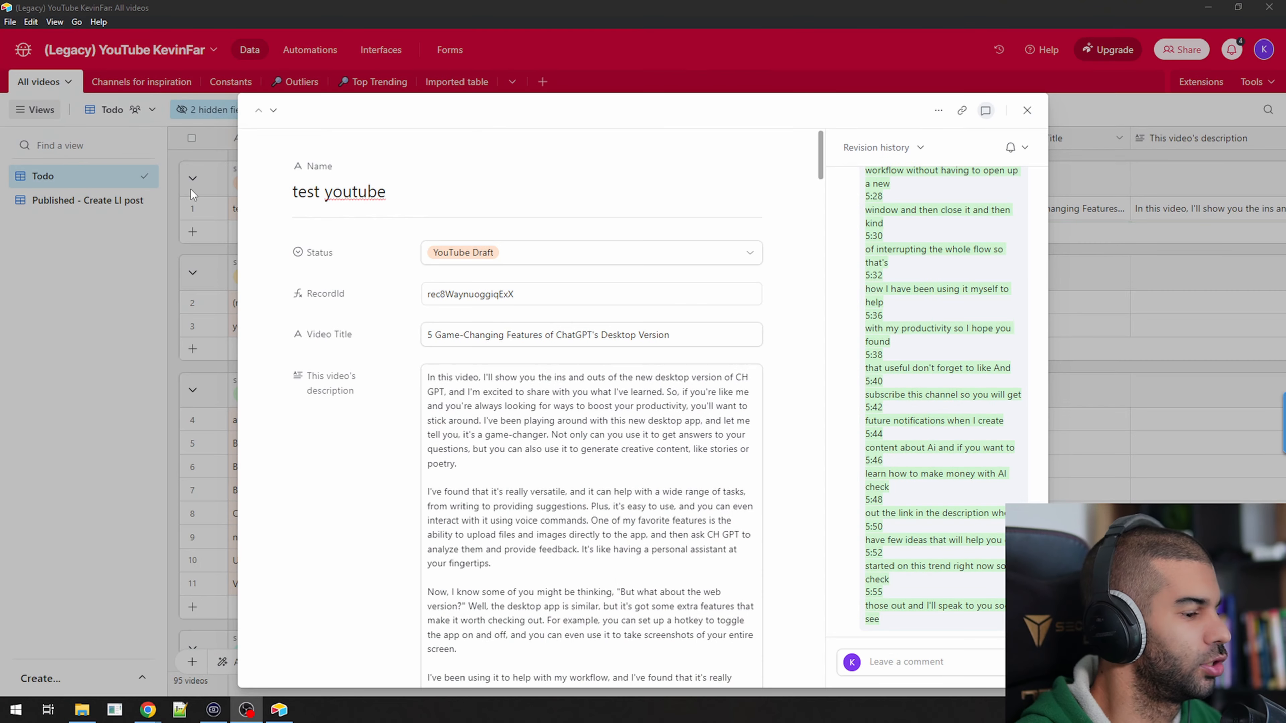
scroll(329, 385, "down", 10)
scroll(350, 416, "up", 10)
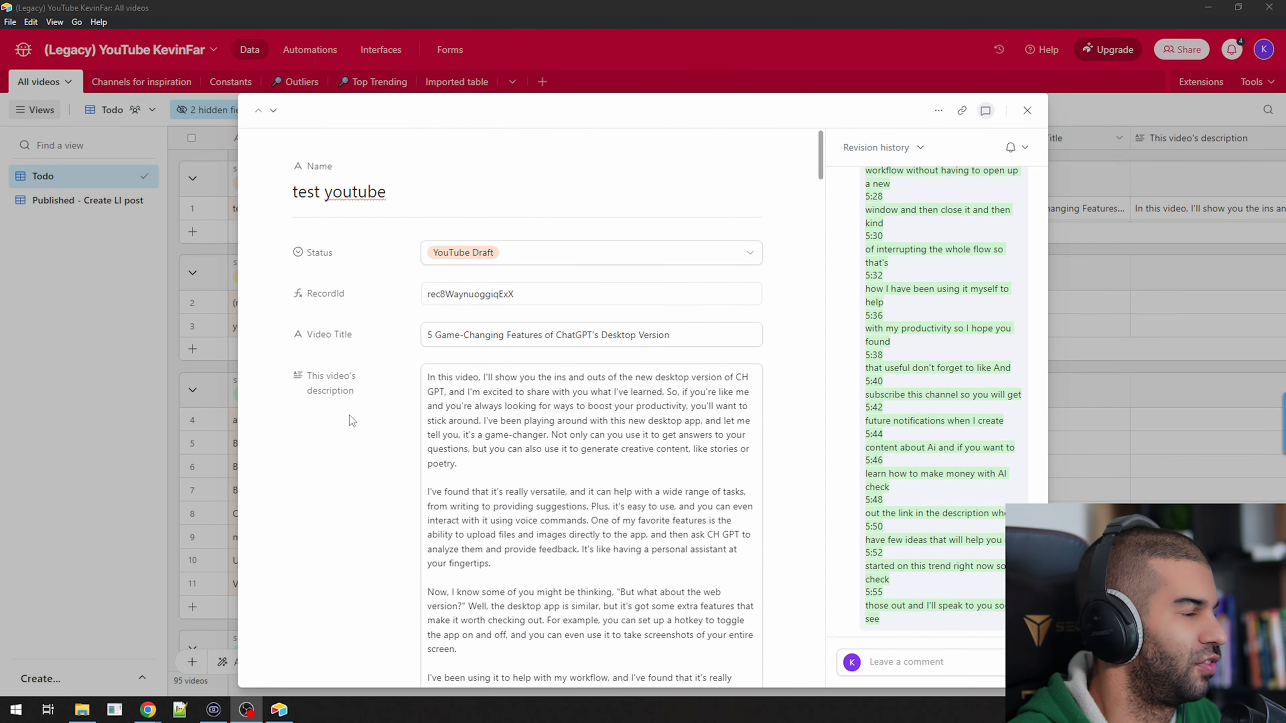
Switch back to n8n, leave the Airtable update node and activate the YouTube demo workflow
key("alt+Tab")
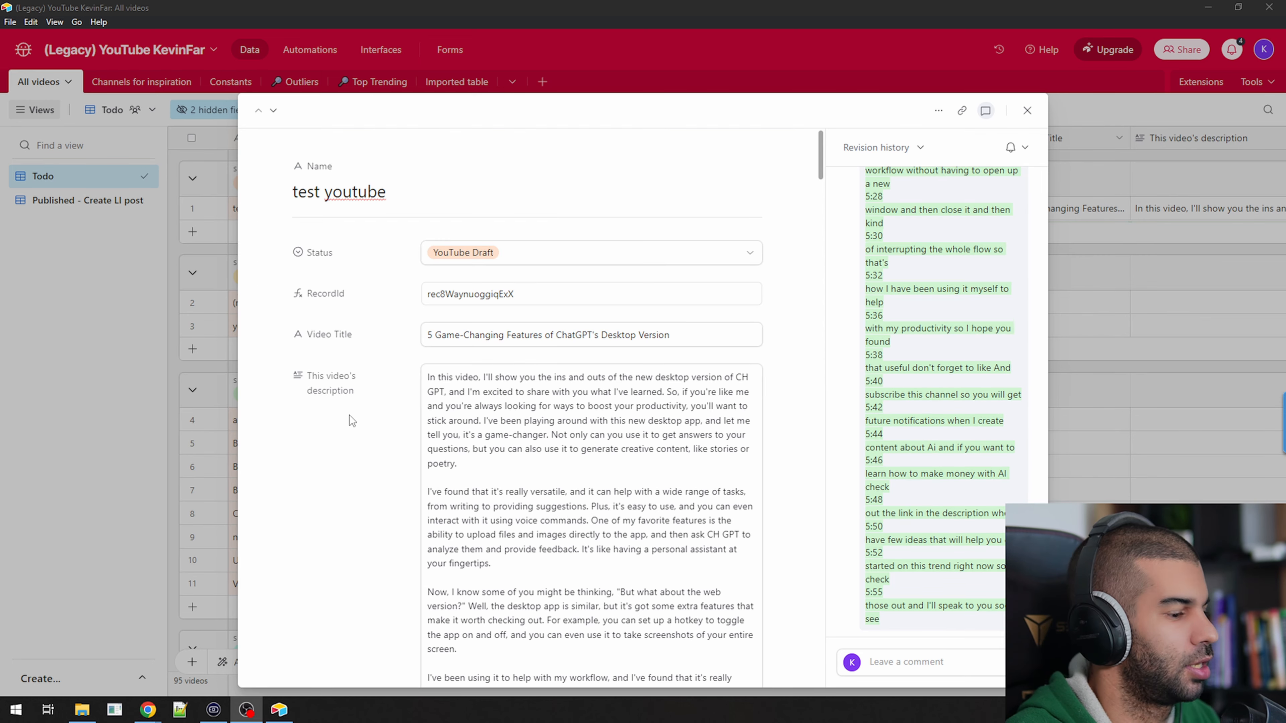
key("alt+Tab")
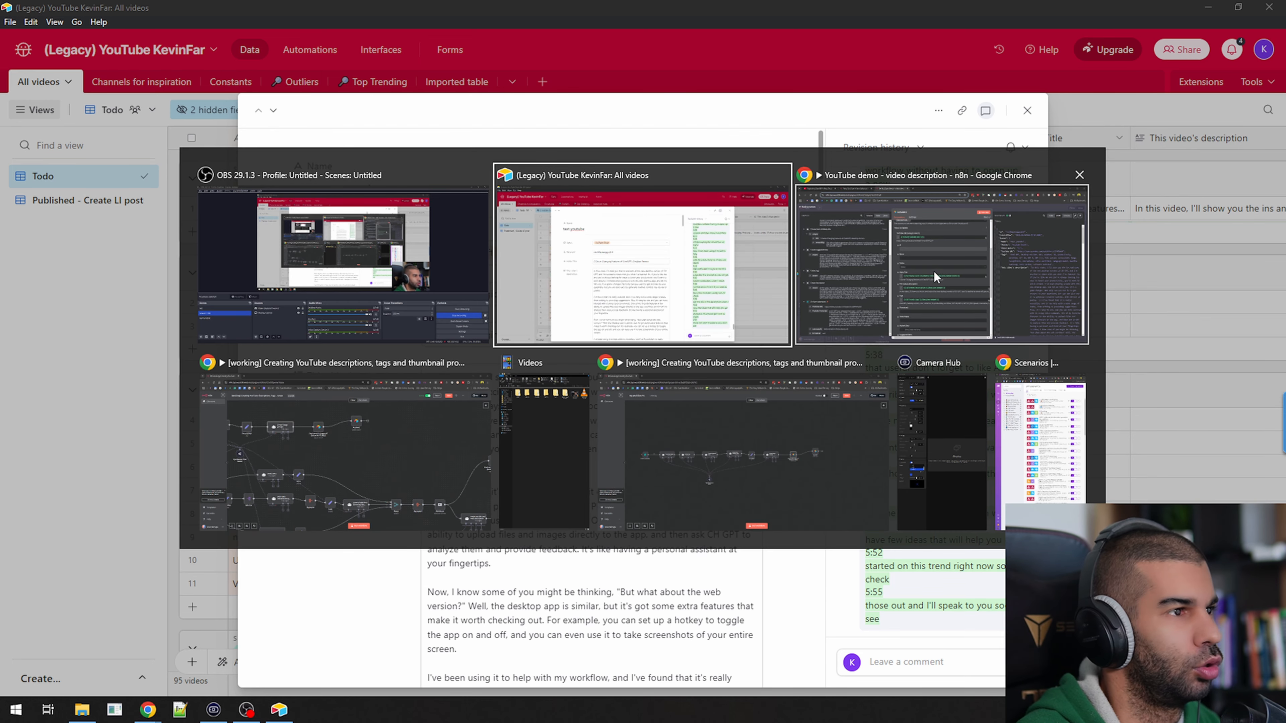
left_click(796, 245)
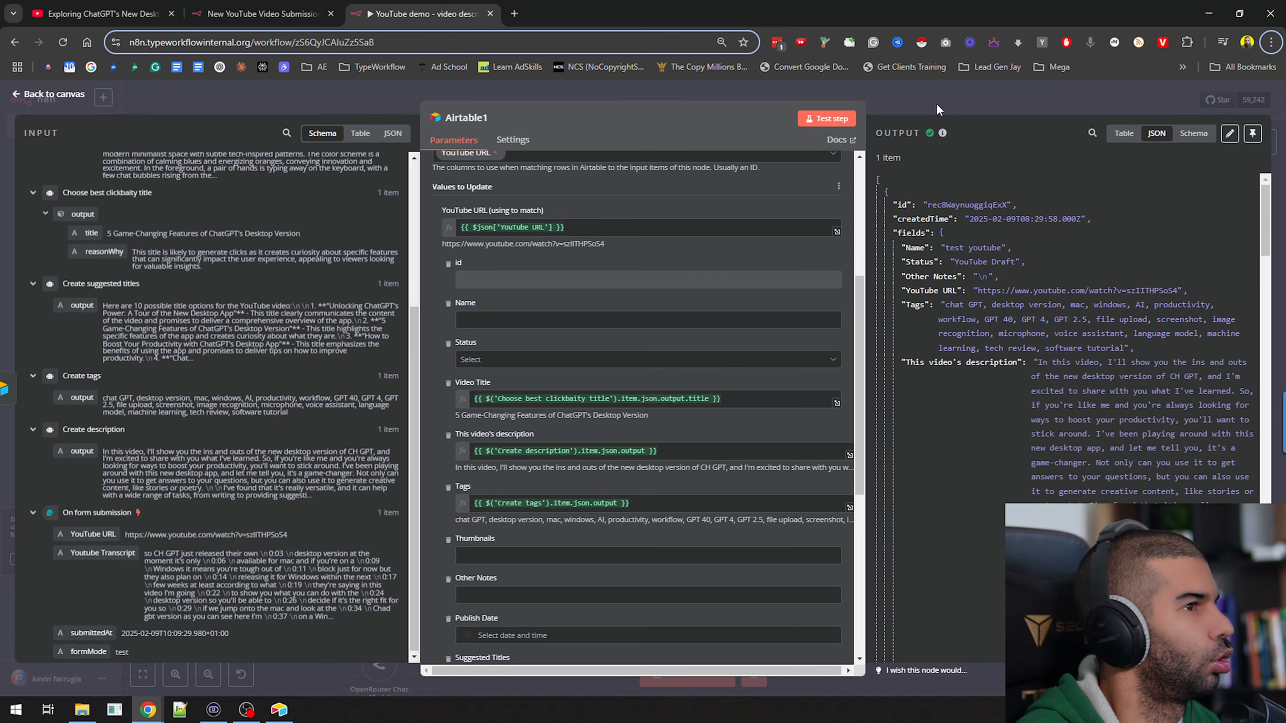
key("Escape")
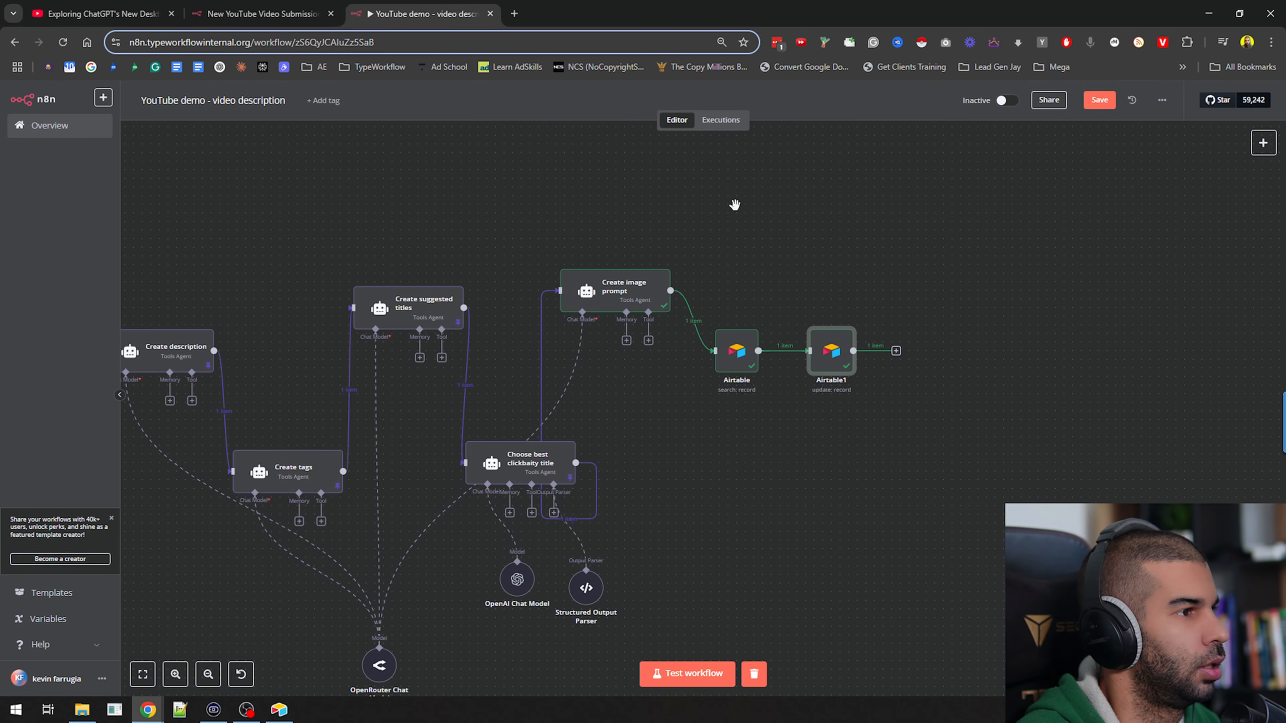
key("1")
left_click(1005, 101)
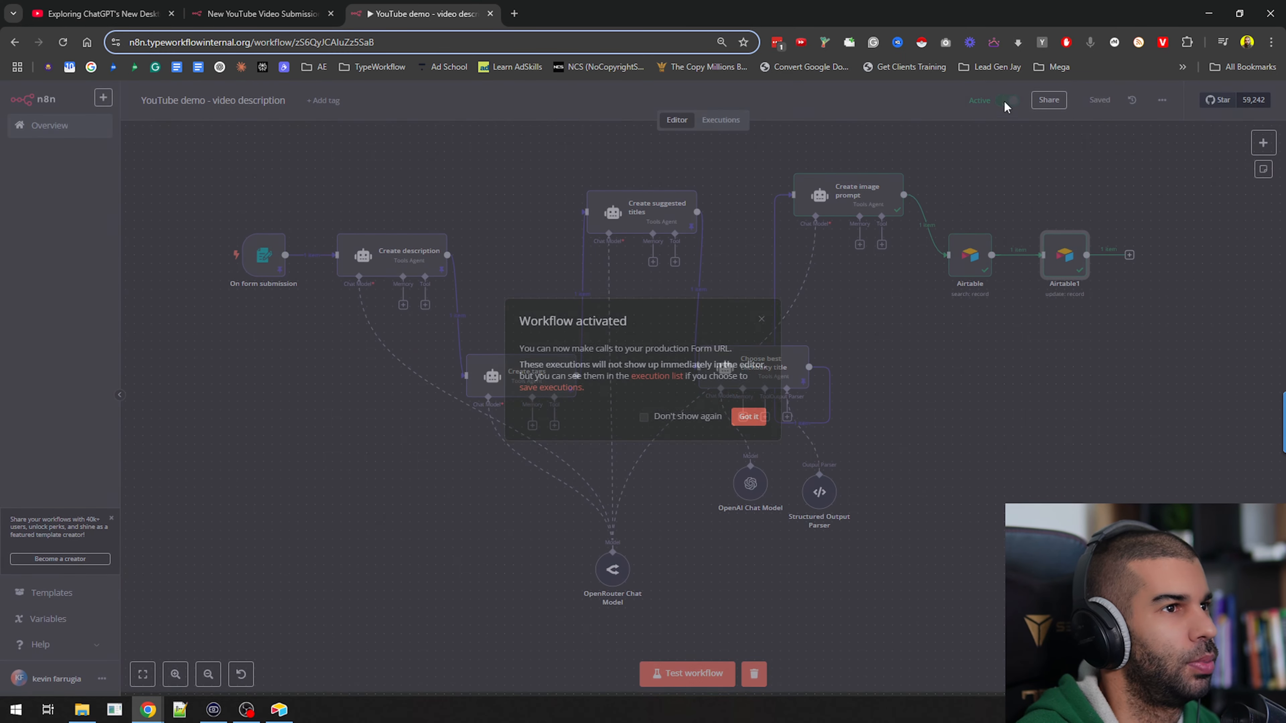
left_click(748, 417)
Copy the On form submission node's test URL and open it in a separate browser tab to check the form page
left_click(267, 255)
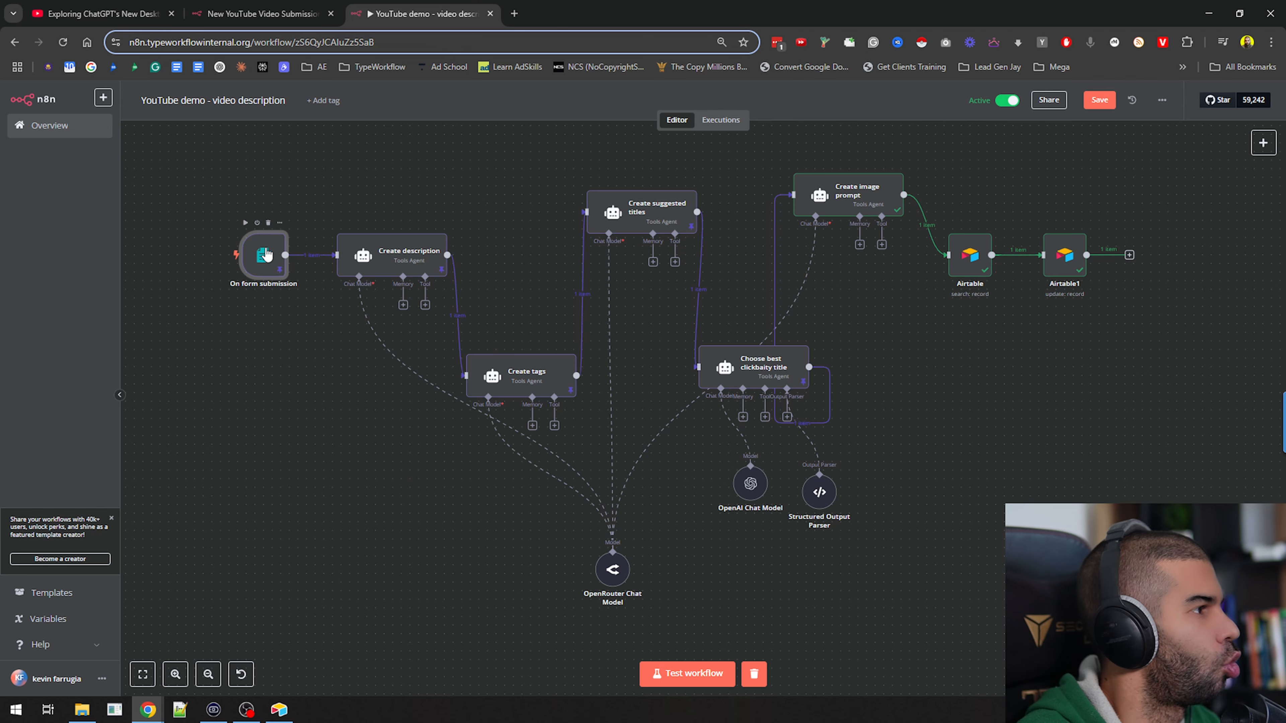
double_click(264, 255)
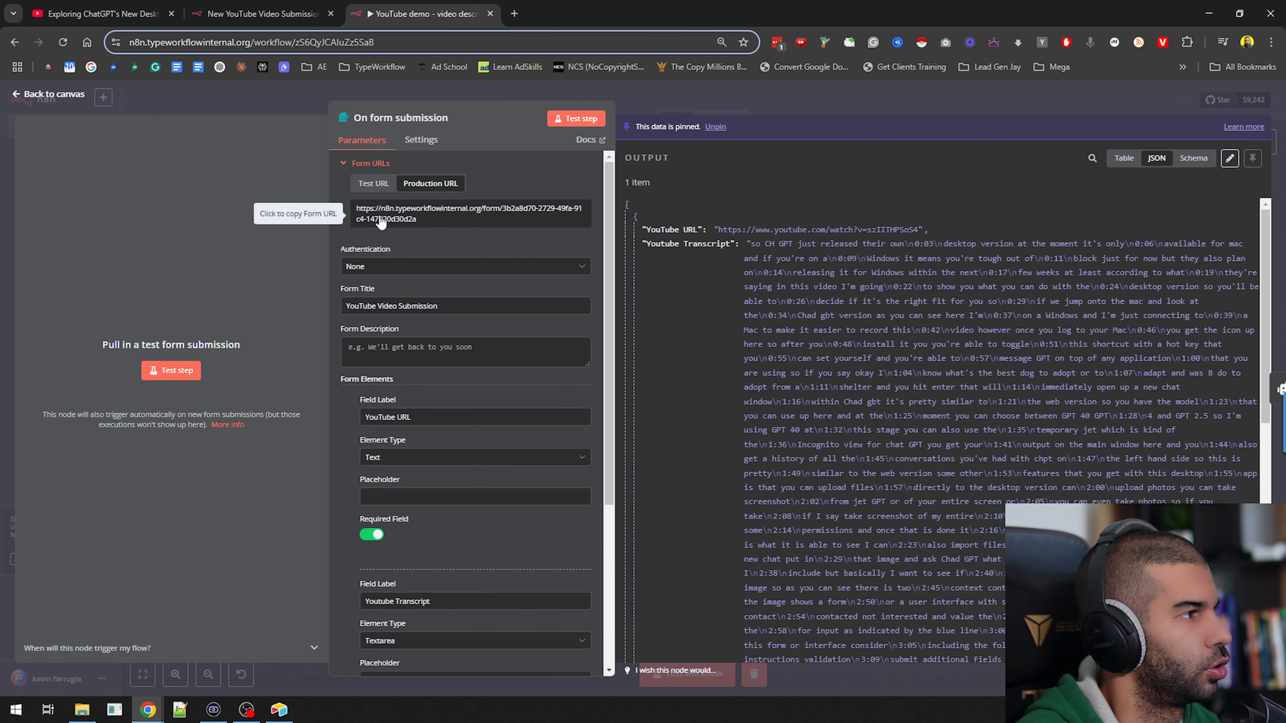
left_click(373, 183)
left_click(383, 214)
key("ctrl+t")
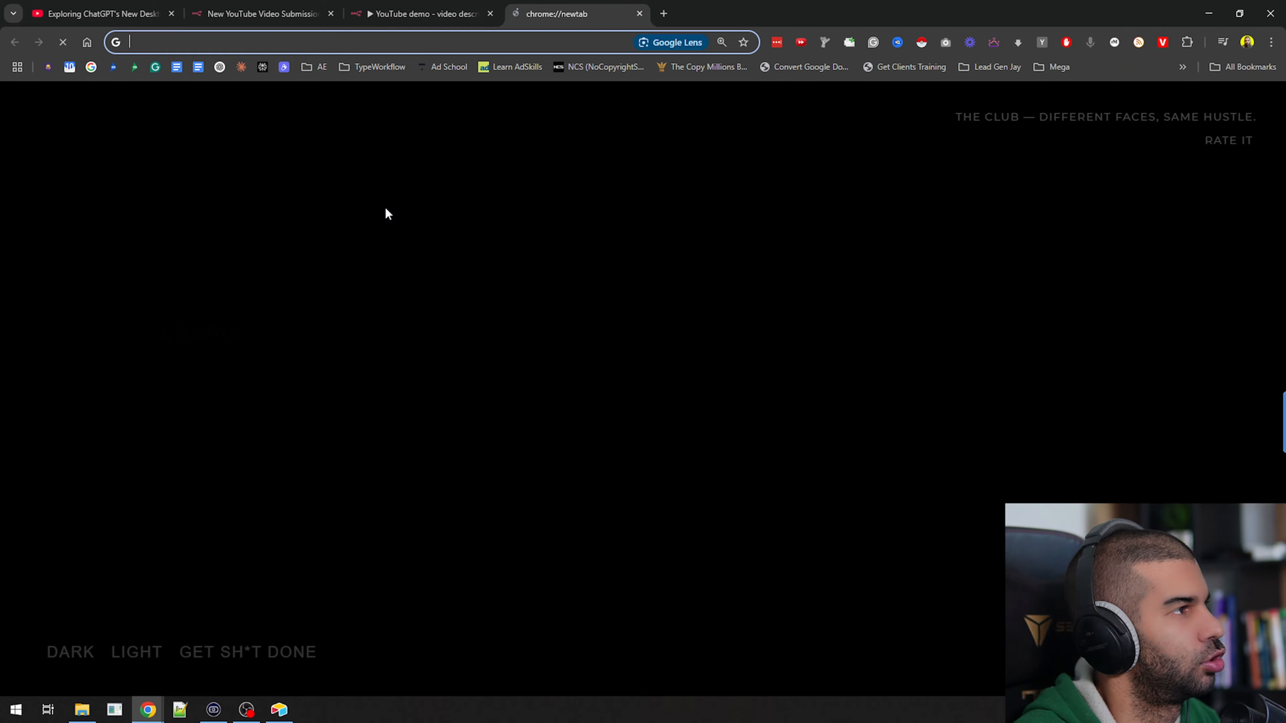
key("ctrl+v")
key("Return")
left_click_drag(568, 104, 757, 176)
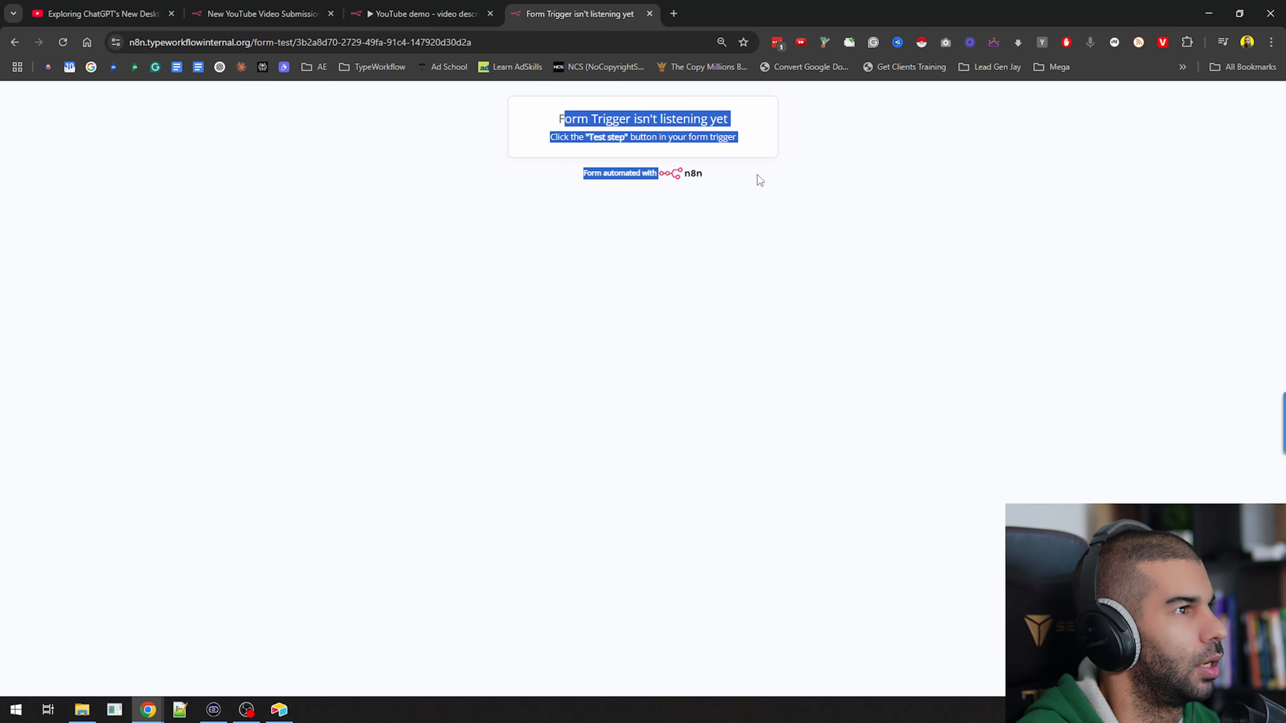
key("ctrl+w")
Copy the On form submission node's production URL and open it in a separate browser tab to view the YouTube Video Submission form
left_click(431, 184)
left_click(416, 217)
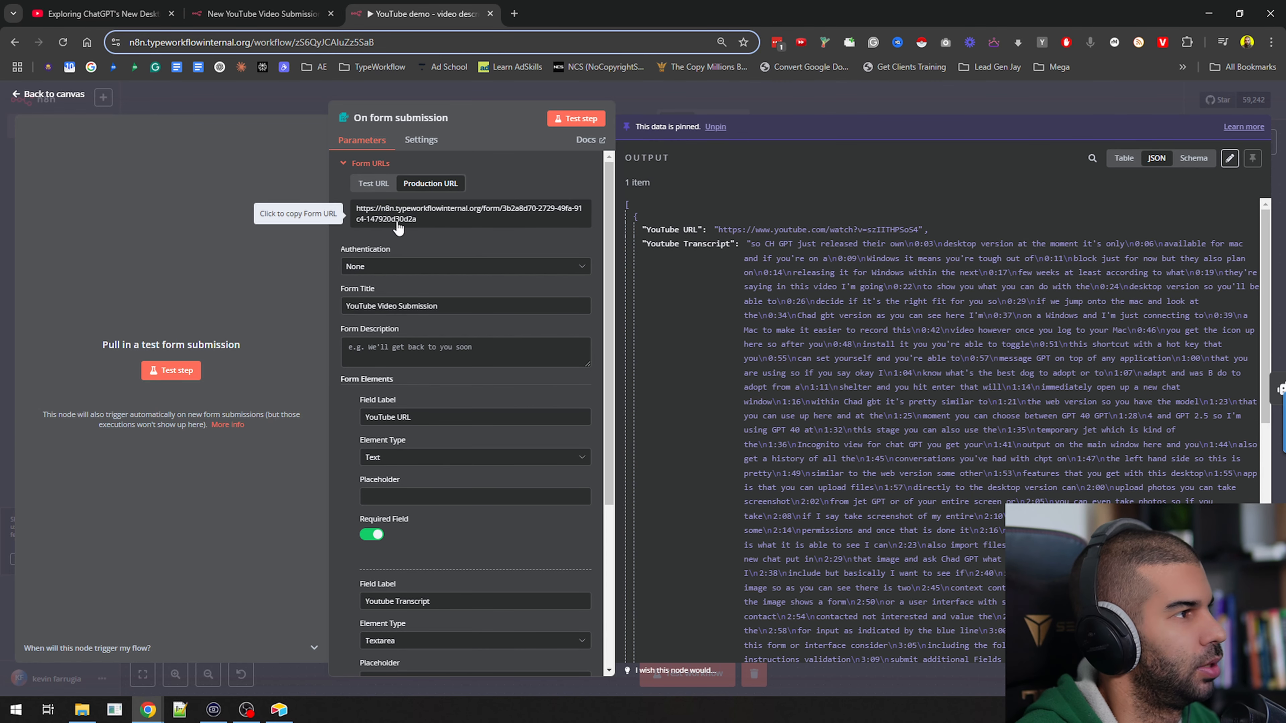
key("ctrl+t")
key("ctrl+v")
key("Return")
left_click_drag(523, 148, 720, 388)
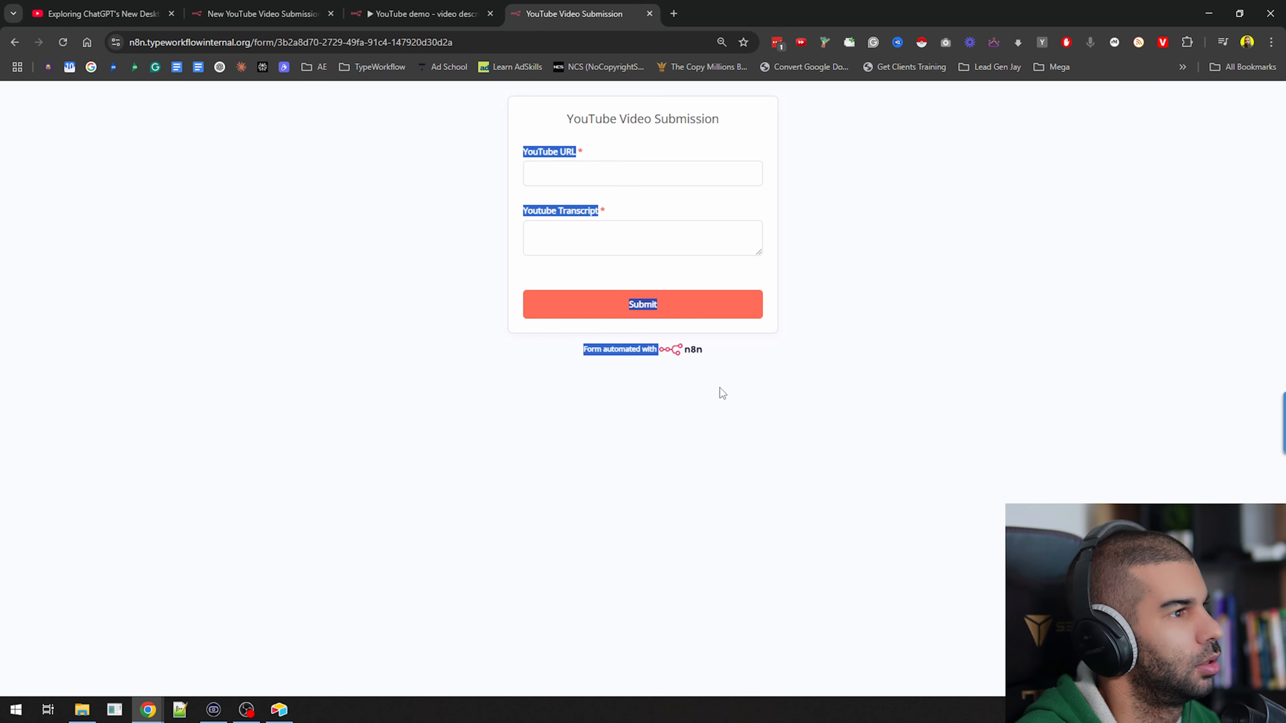
left_click(725, 382)
key("ctrl+w")
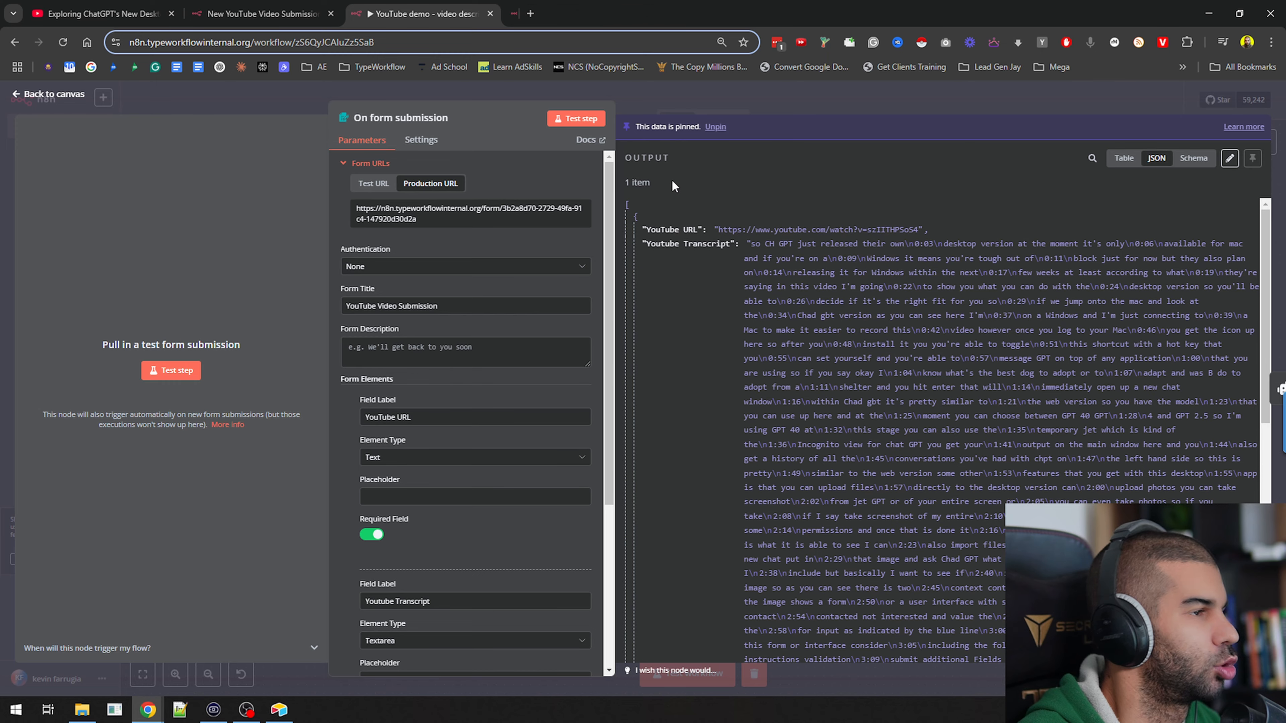
Close the form node, unpin the test data on the workflow's nodes and save the workflow
left_click(839, 109)
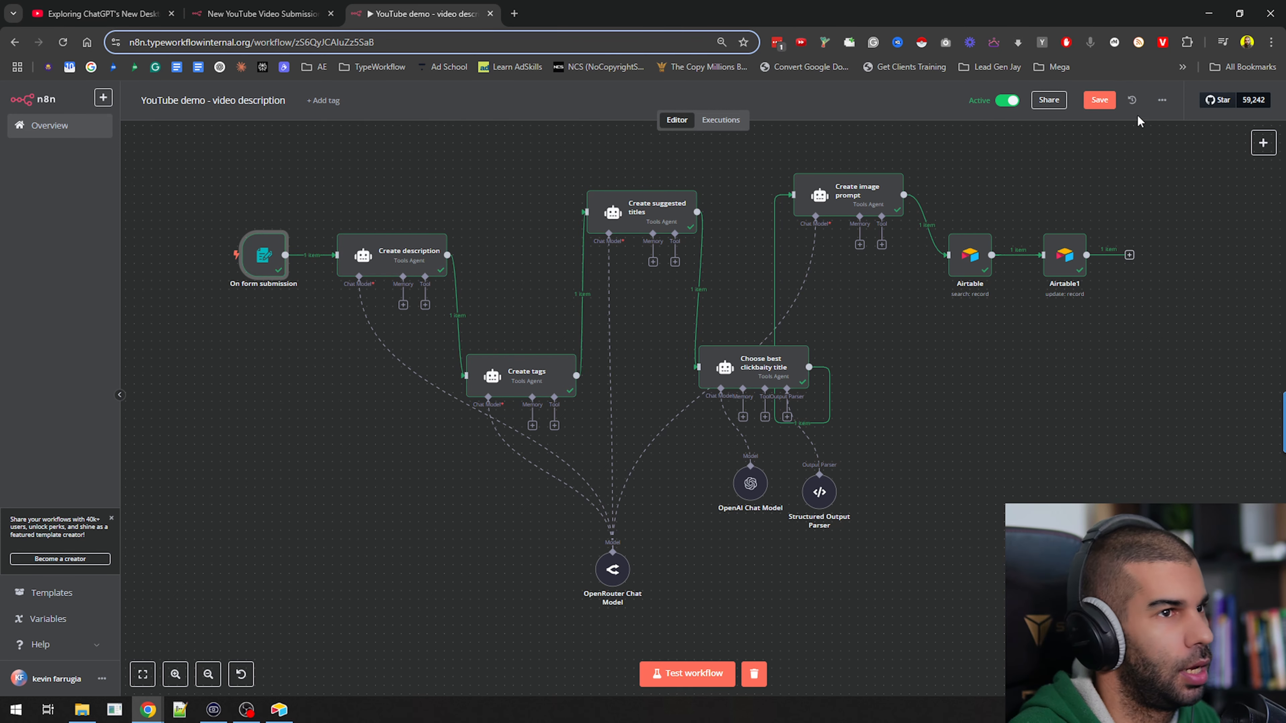
left_click(1104, 101)
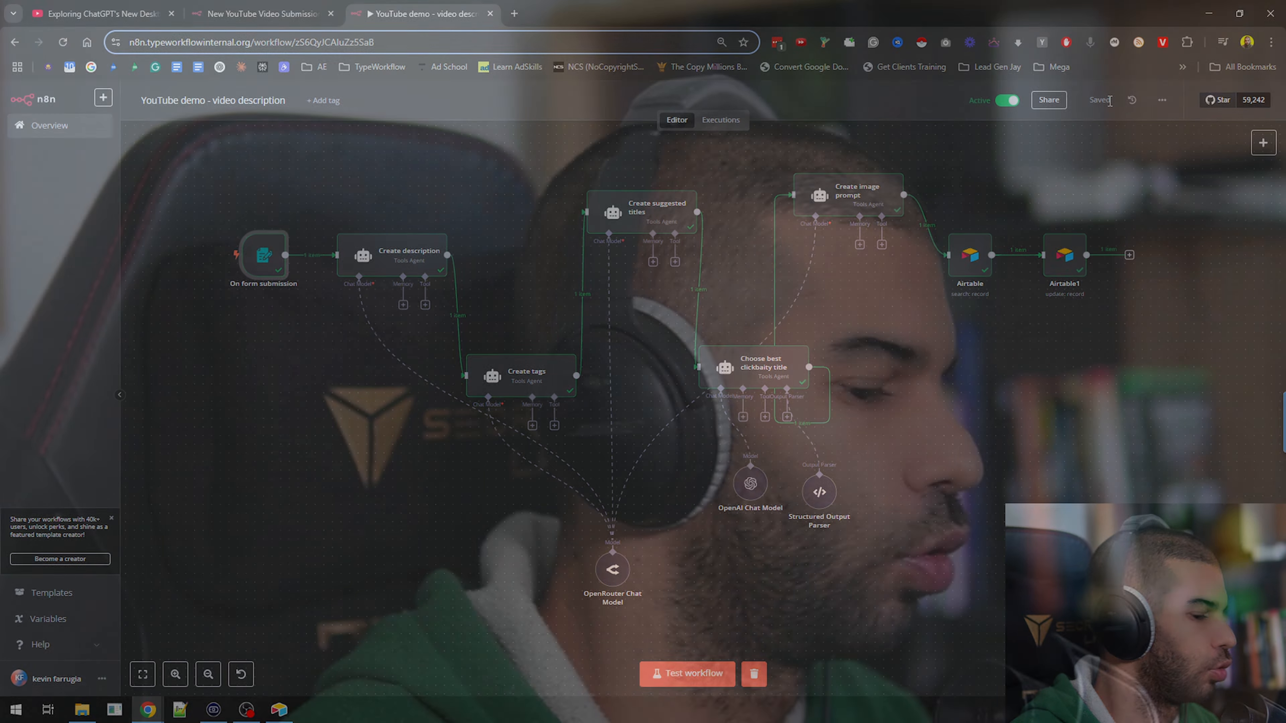